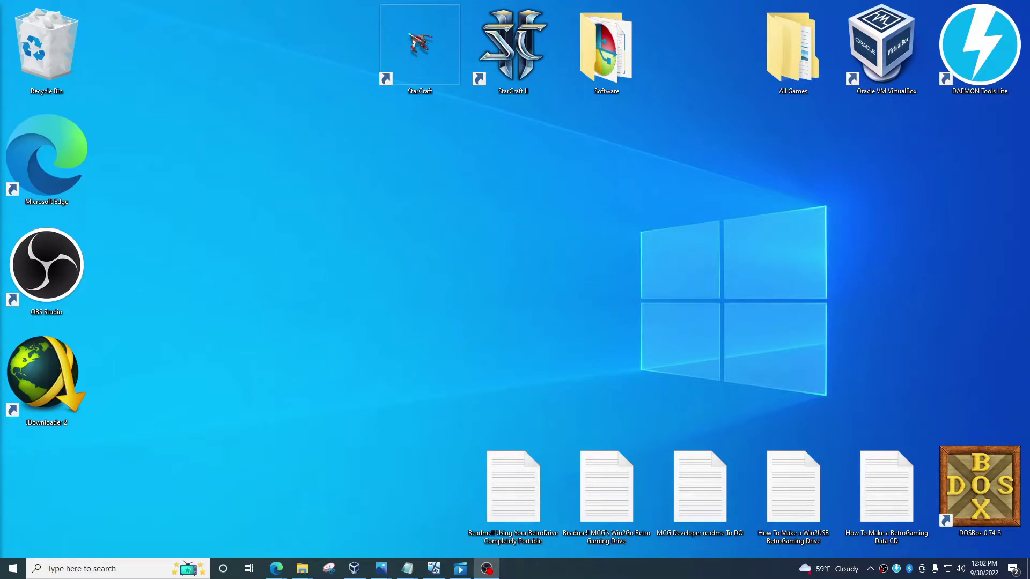
- Review the Windows release date list, from Windows 11 to Windows 1.0, in the open Notepad to-do file, and return to the desktop
{"action": "key", "text": "alt+Tab"}
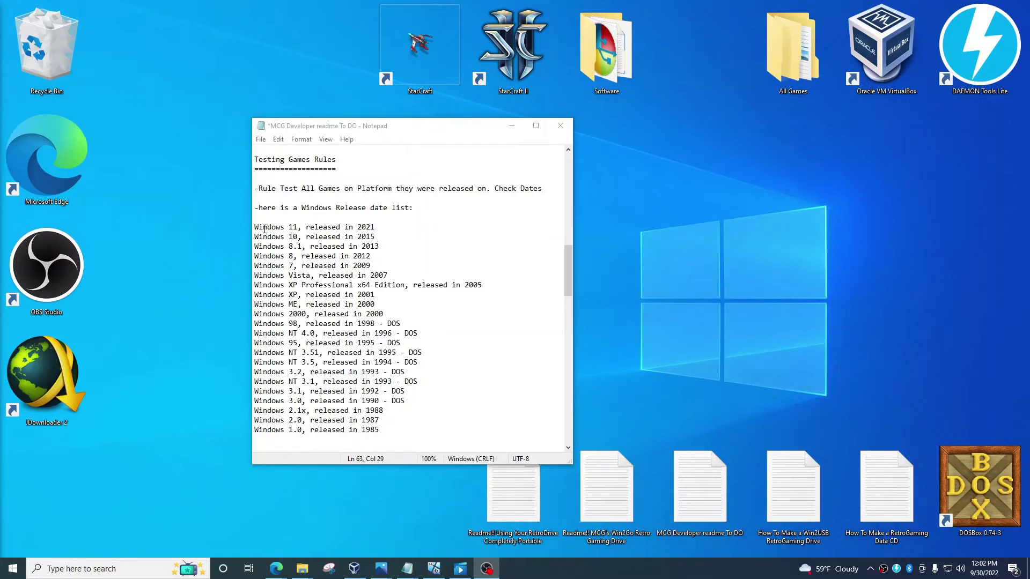
{"action": "left_click_drag", "start_coordinate": [256, 222], "coordinate": [450, 432]}
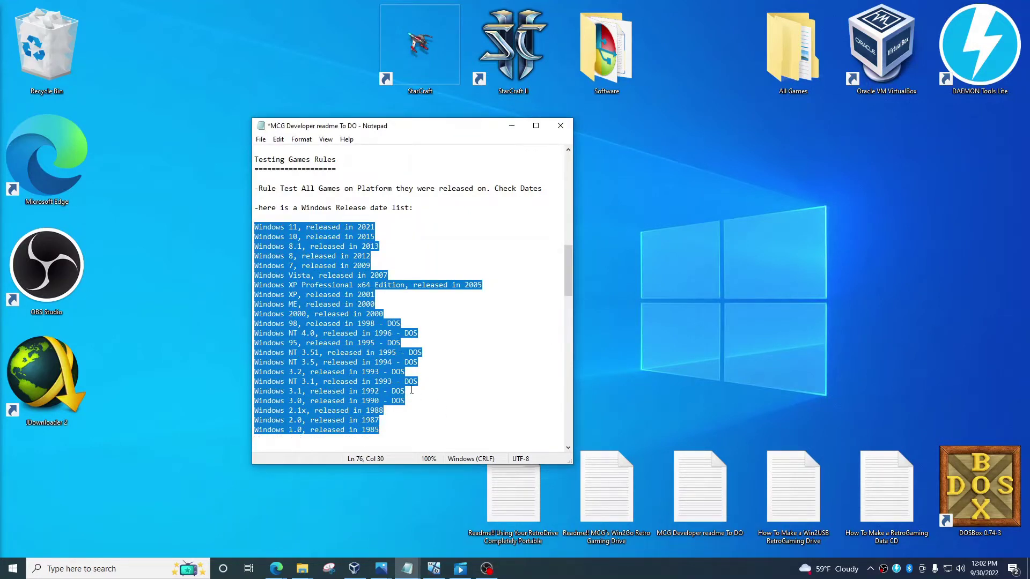
{"action": "left_click", "coordinate": [358, 246]}
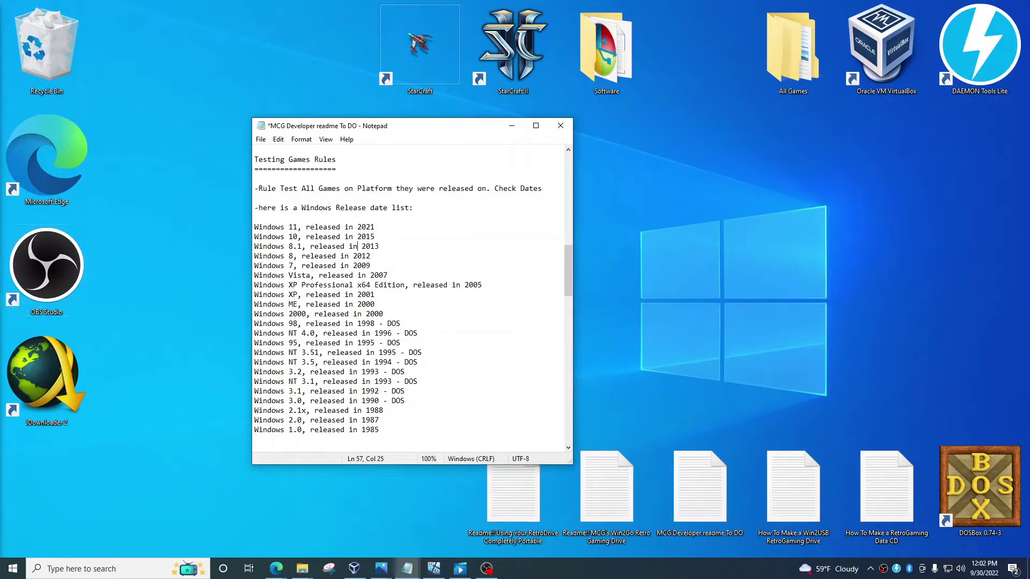
{"action": "key", "text": "super+d"}
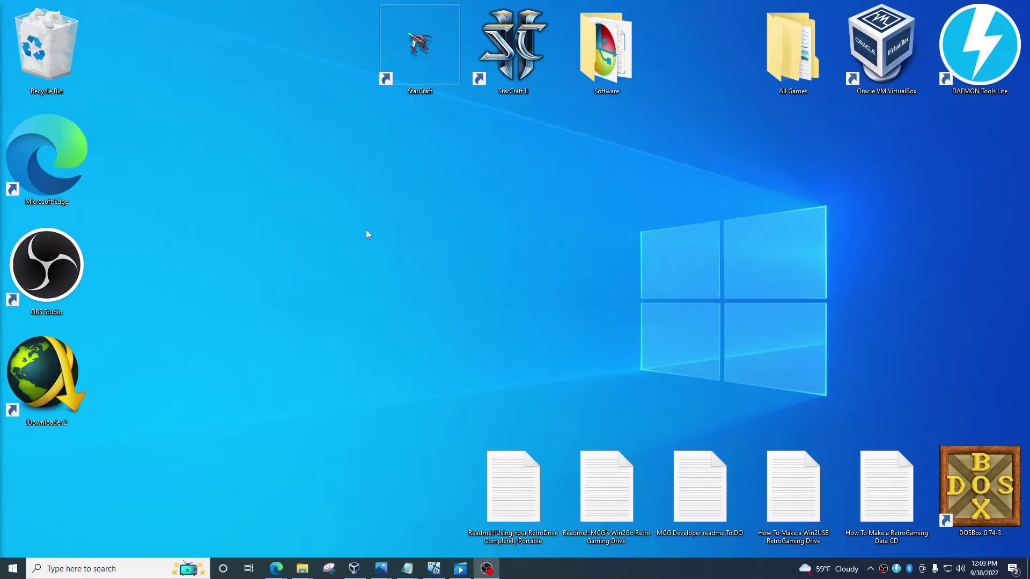
- Search Windows for "reset", open Reset this PC to view its reset options, and cancel without resetting
{"action": "left_click", "coordinate": [125, 569]}
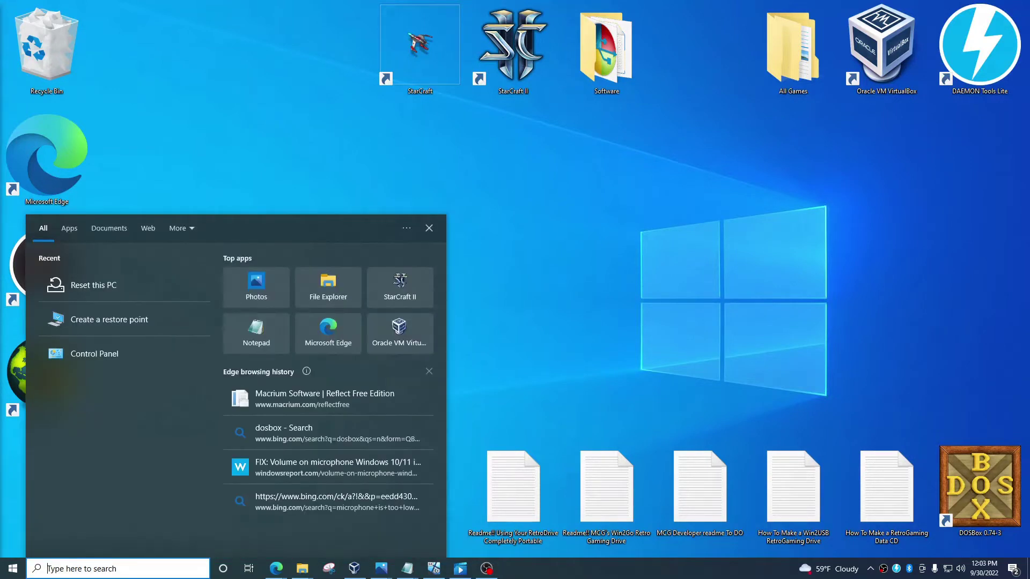
{"action": "type", "text": "reset"}
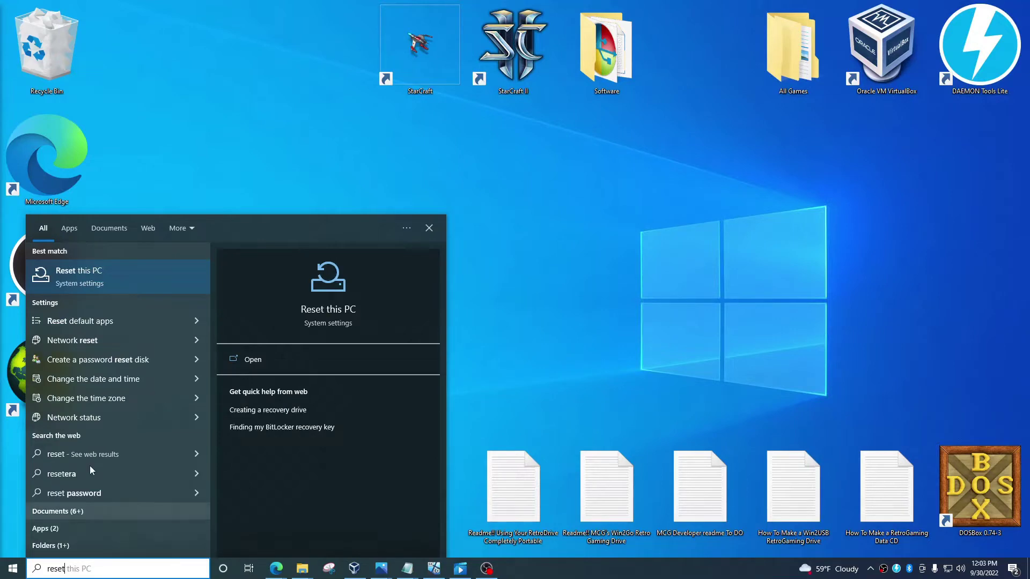
{"action": "left_click", "coordinate": [78, 273]}
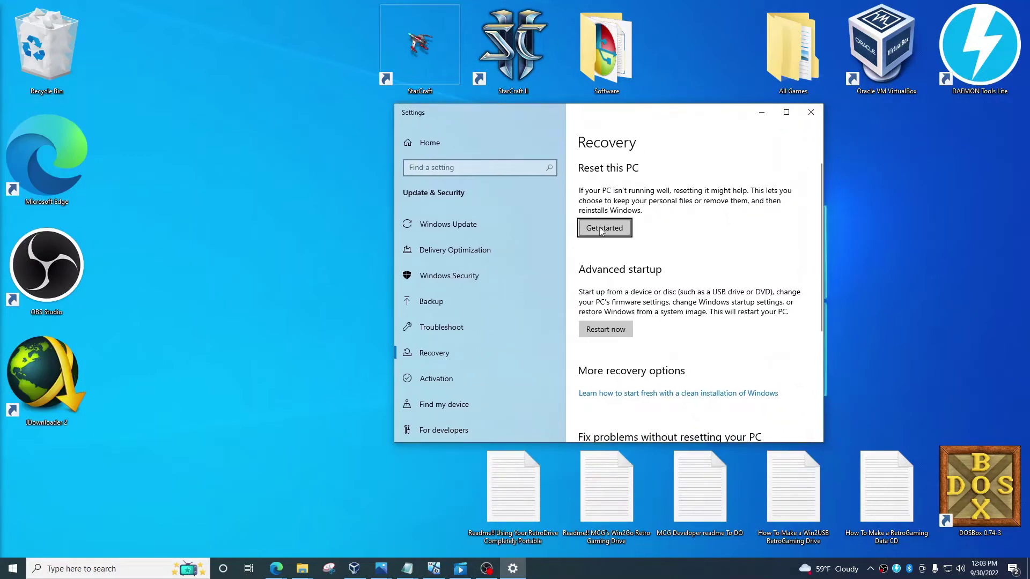
{"action": "left_click", "coordinate": [604, 226]}
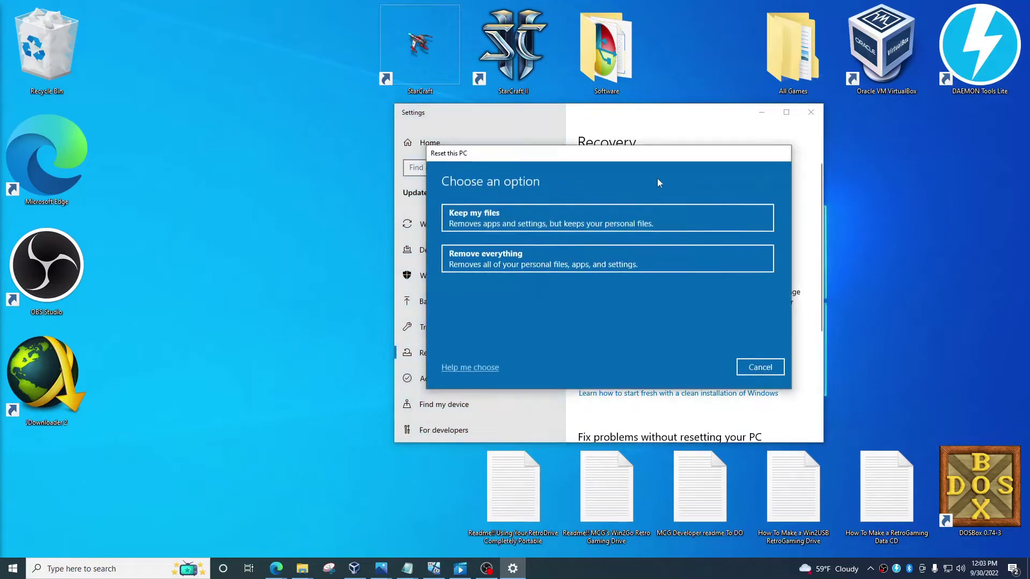
{"action": "left_click", "coordinate": [772, 372]}
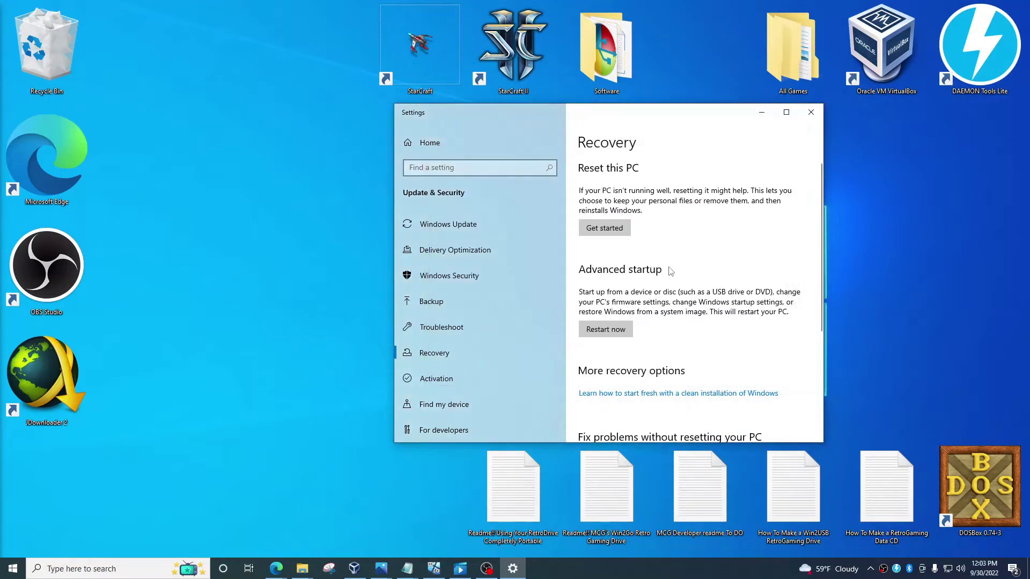
- Search Windows for "resto", view the Create a restore point dialog in System Protection, and close it without creating one
{"action": "left_click", "coordinate": [151, 576]}
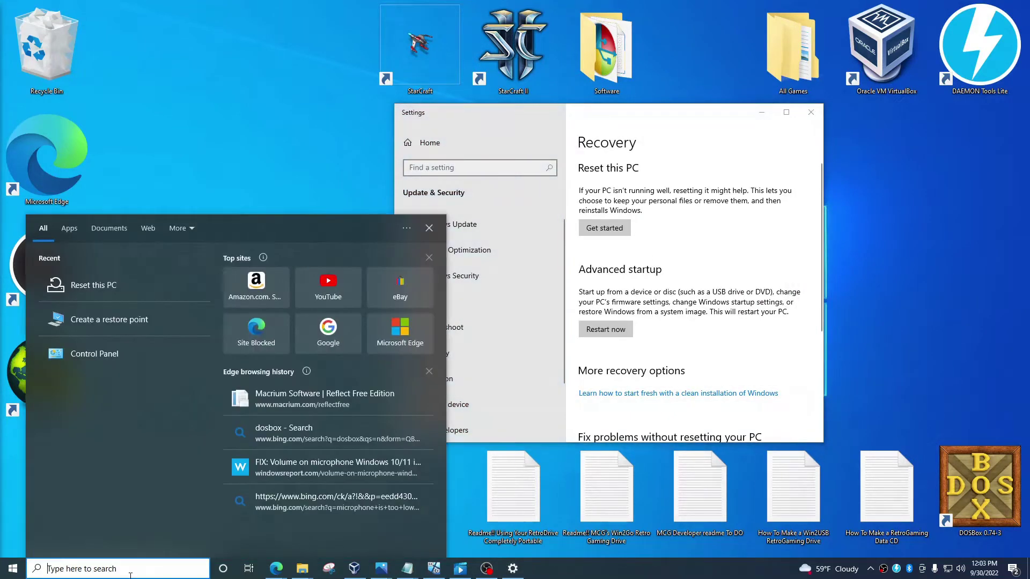
{"action": "type", "text": "resto"}
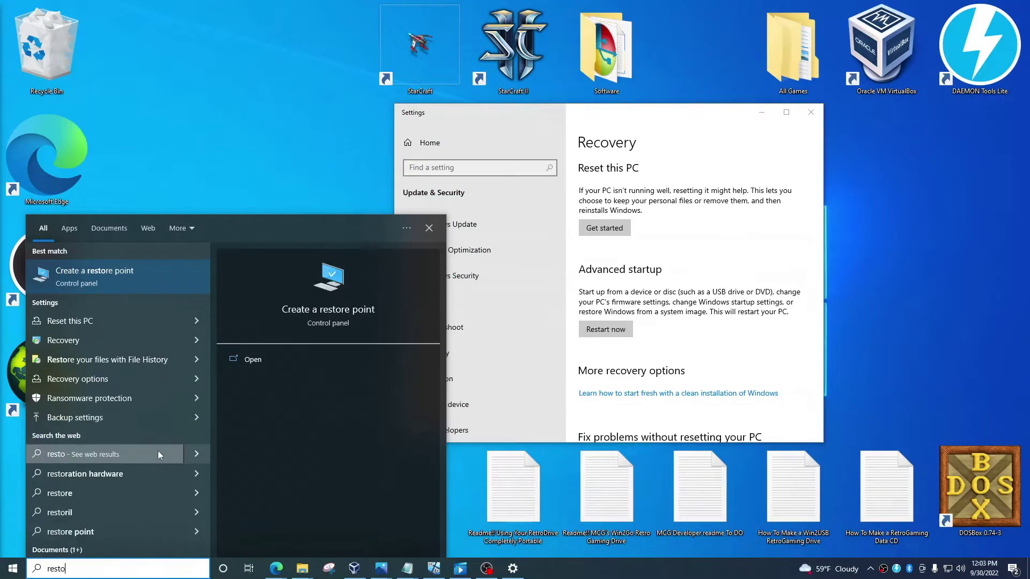
{"action": "left_click", "coordinate": [135, 272]}
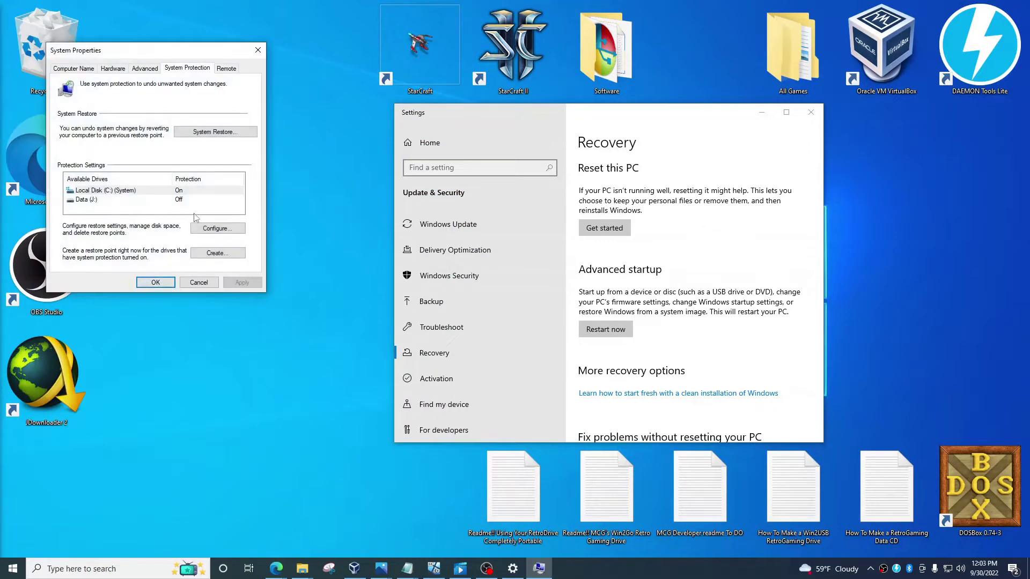
{"action": "left_click", "coordinate": [216, 254]}
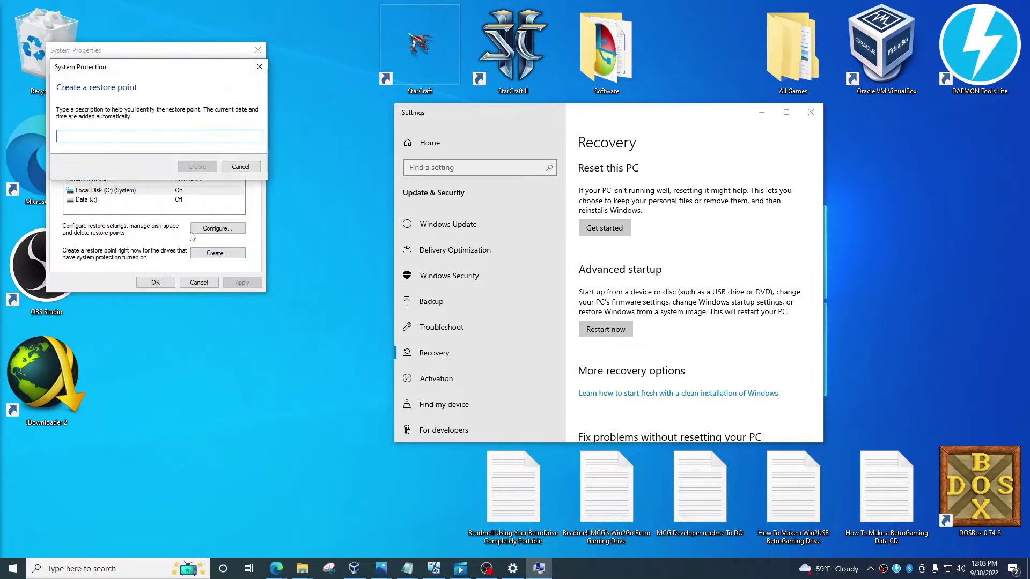
{"action": "left_click", "coordinate": [240, 167]}
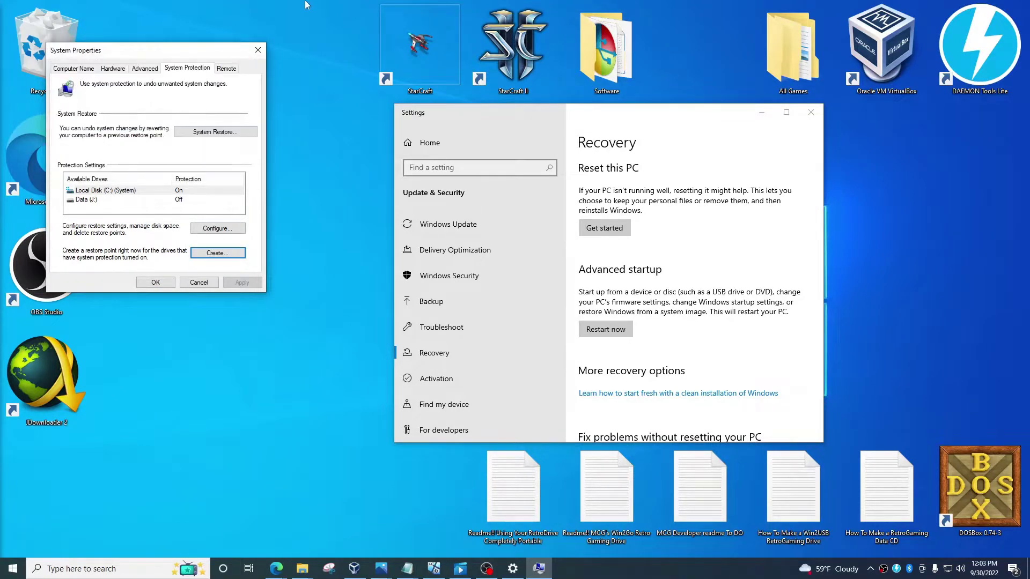
{"action": "left_click", "coordinate": [258, 50]}
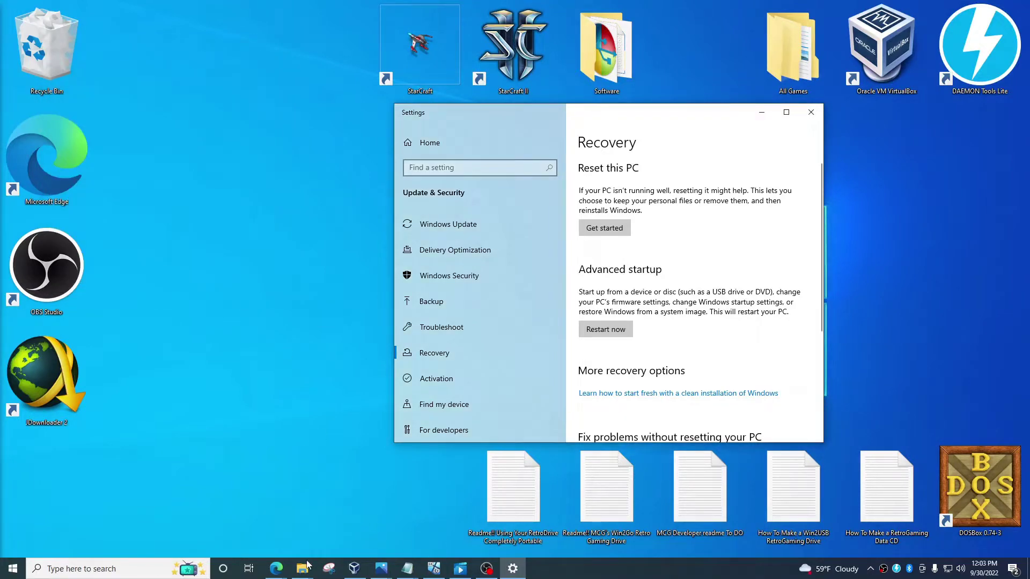
- Switch to Microsoft Edge to view the Macrium Reflect 8 Free download page, and minimize the browser
{"action": "mouse_move", "coordinate": [280, 574]}
{"action": "left_click", "coordinate": [284, 525]}
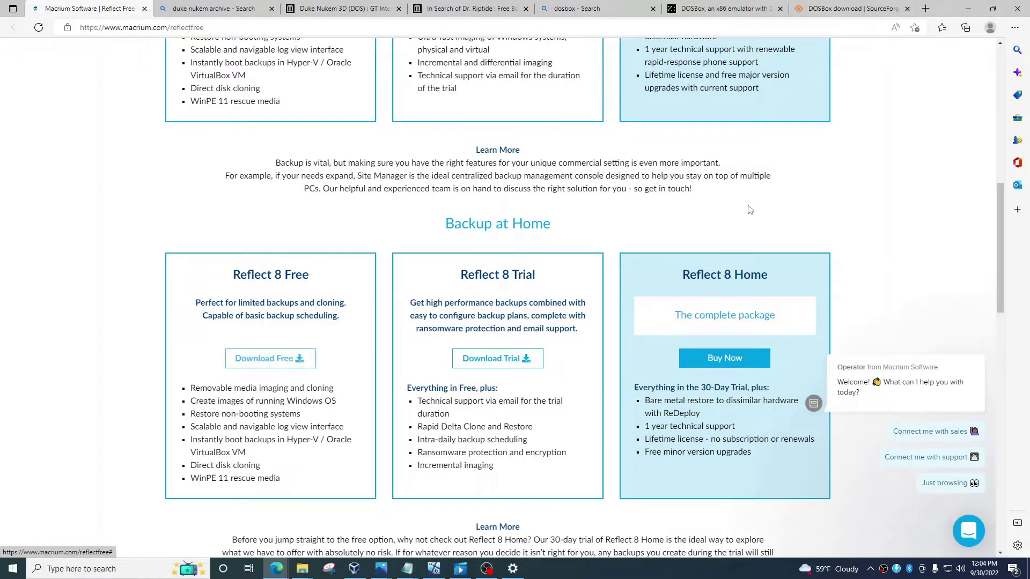
{"action": "left_click", "coordinate": [966, 11]}
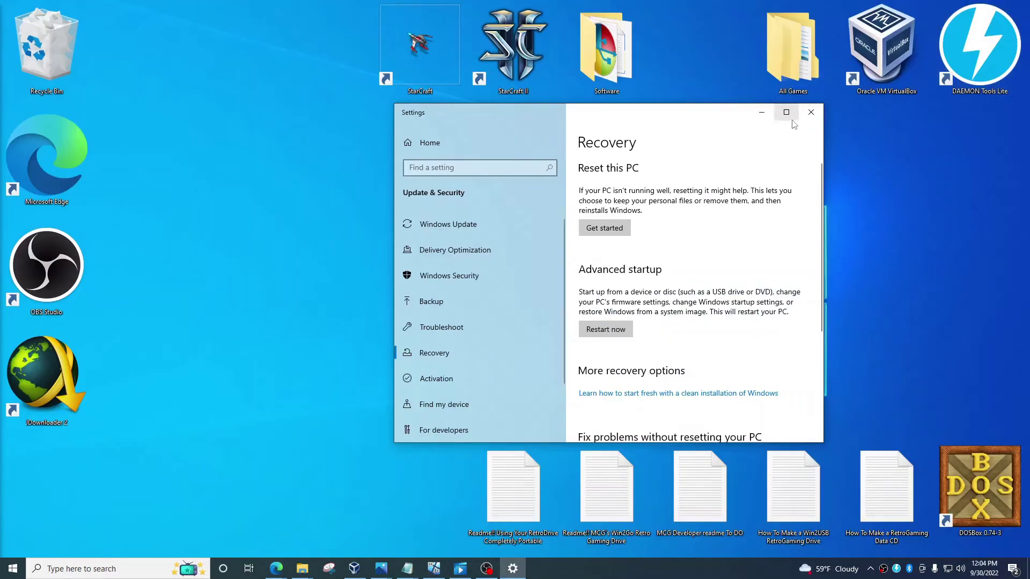
- Open the installed programs list through Control Panel, inspect the 7-Zip and StarCraft II entries, and close it
{"action": "left_click", "coordinate": [99, 572]}
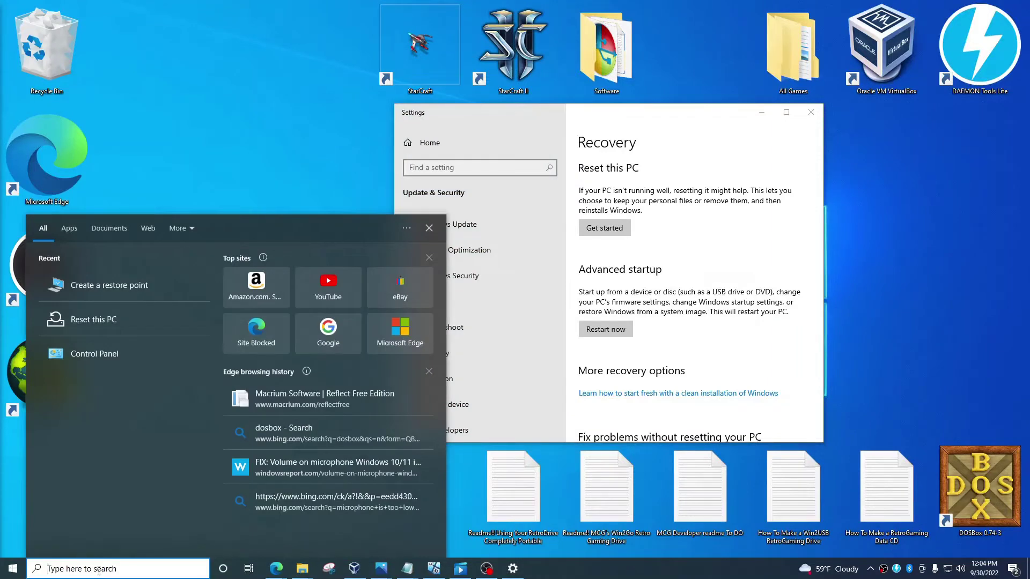
{"action": "left_click", "coordinate": [110, 355]}
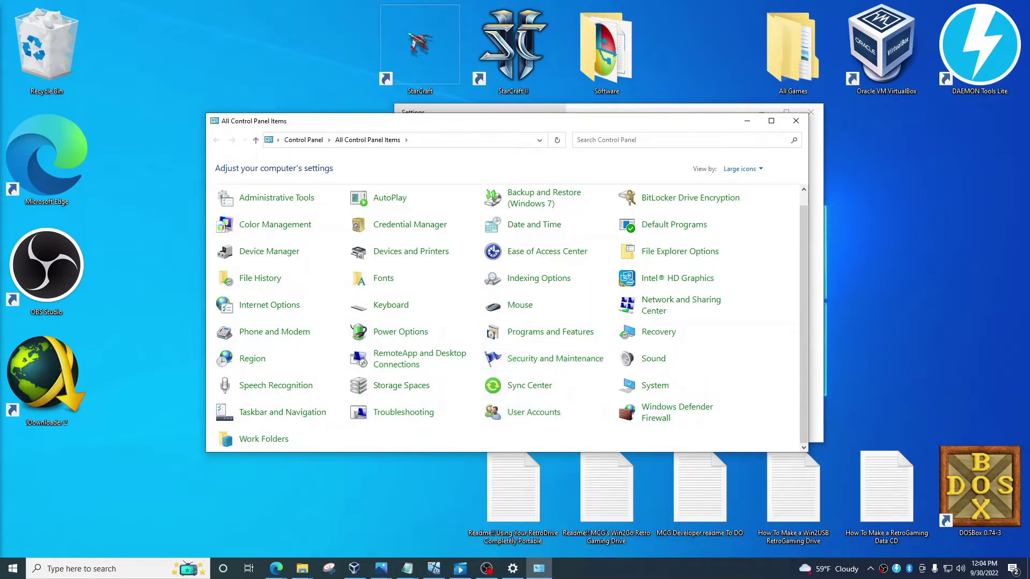
{"action": "key", "text": "alt+Up"}
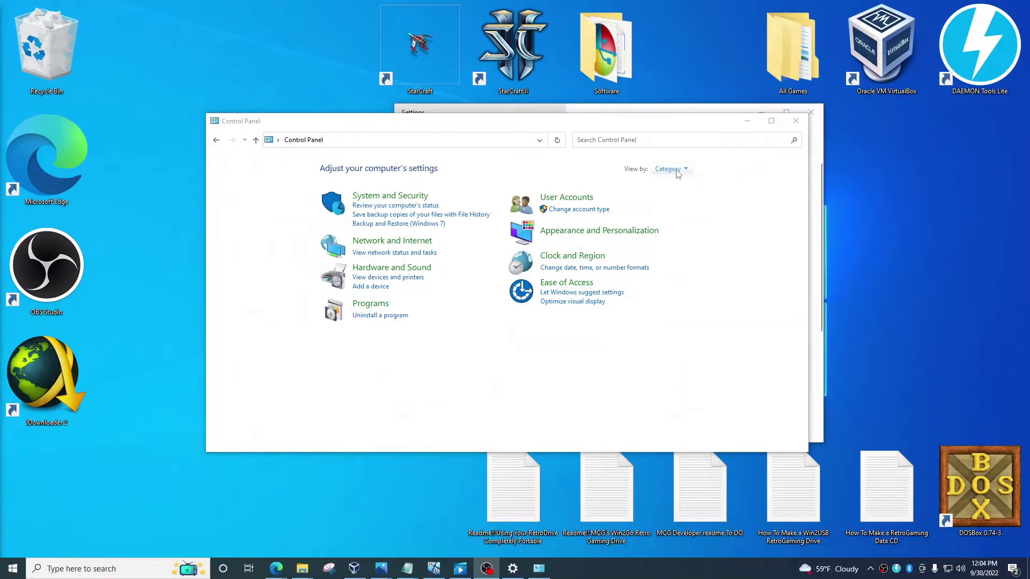
{"action": "left_click", "coordinate": [381, 315]}
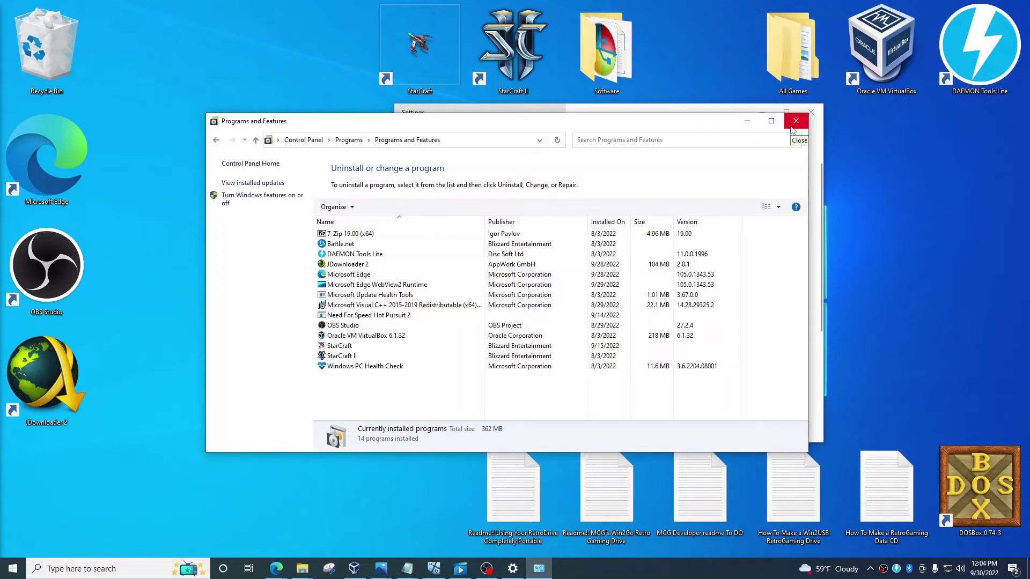
{"action": "left_click", "coordinate": [343, 235]}
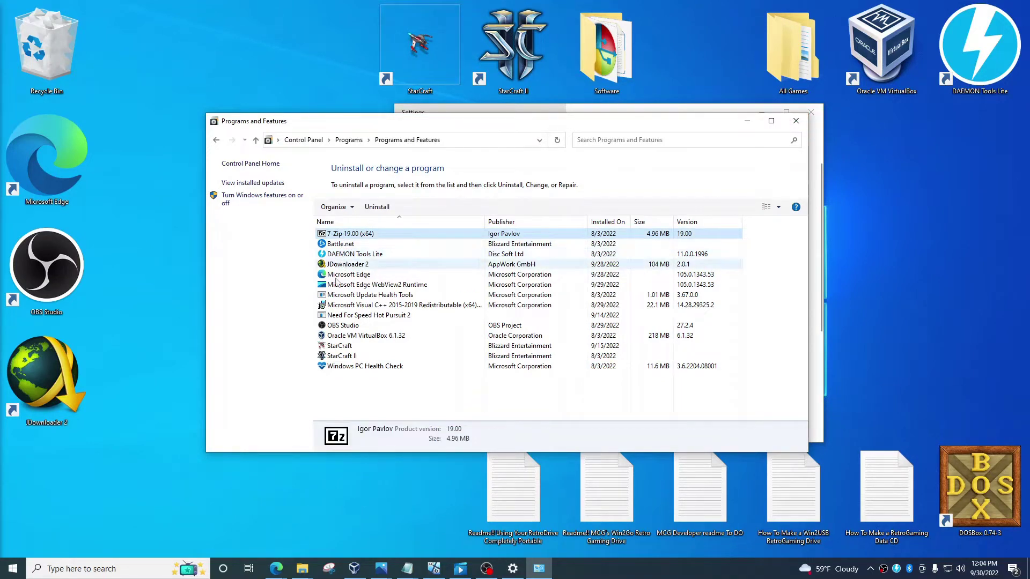
{"action": "left_click", "coordinate": [345, 356]}
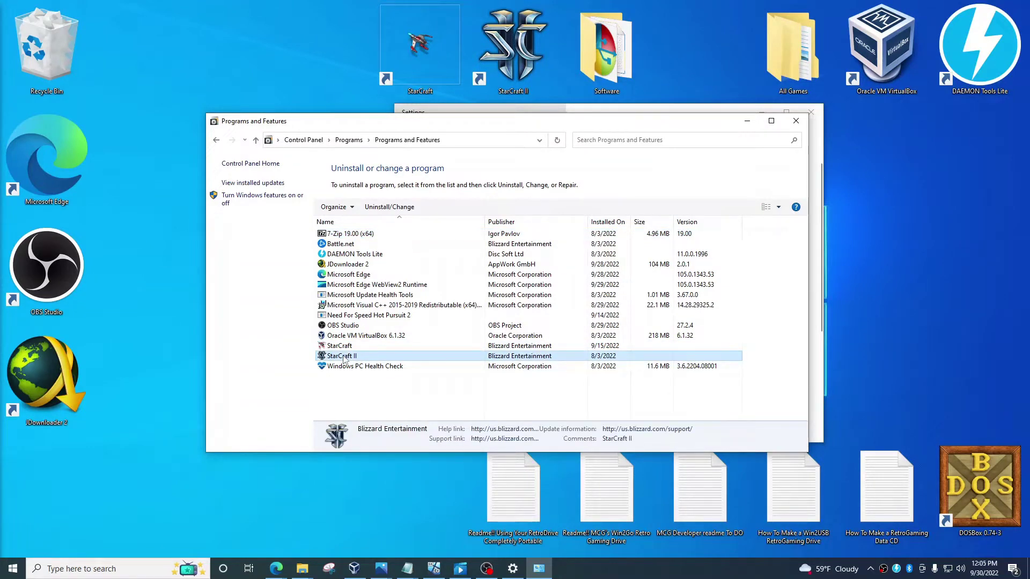
{"action": "left_click", "coordinate": [796, 121]}
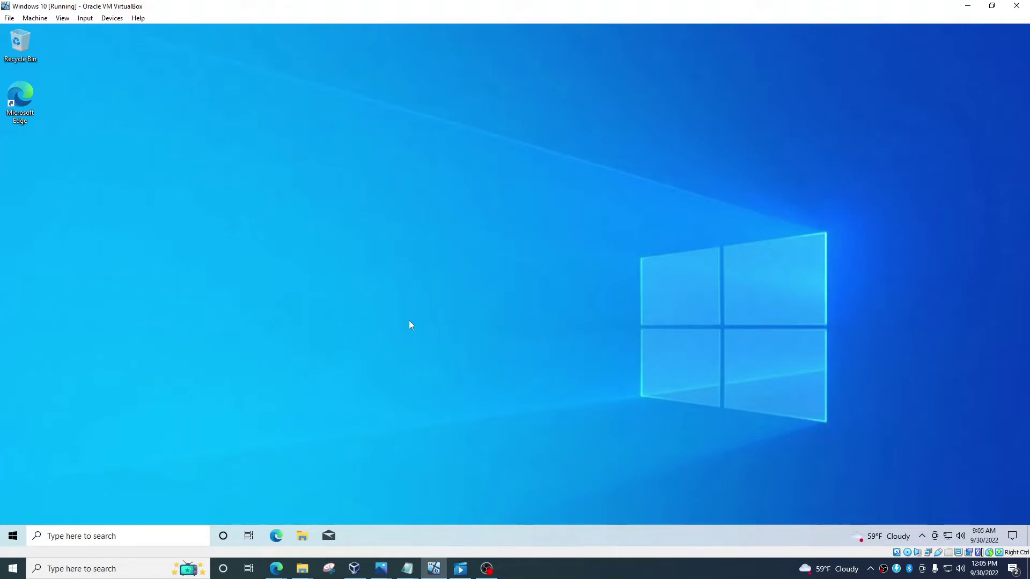
- Switch to the Windows 10 virtual machine, open File Explorer centrally on its desktop, and view the photo of the game discs
{"action": "mouse_move", "coordinate": [434, 571]}
{"action": "left_click", "coordinate": [304, 536]}
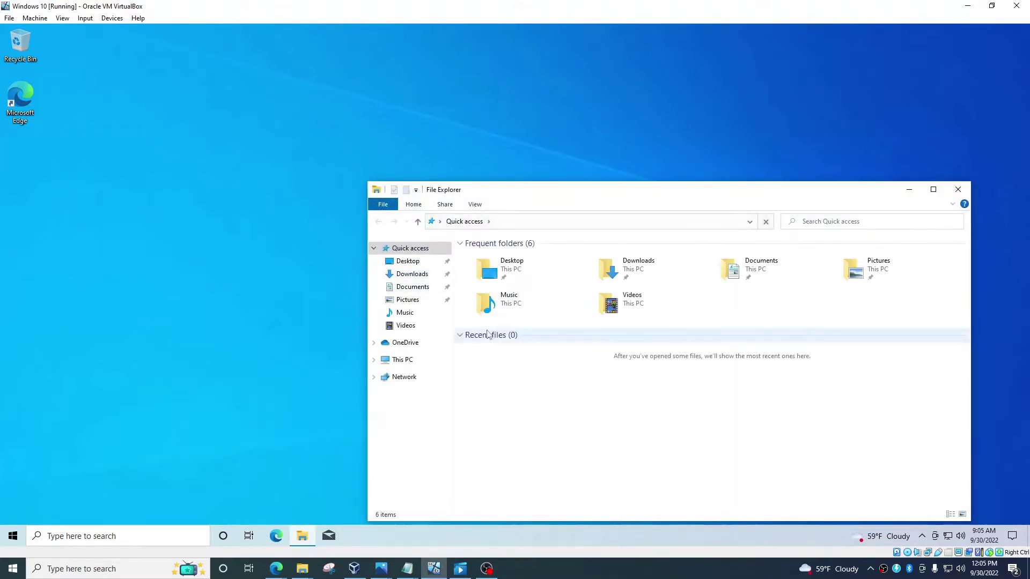
{"action": "left_click_drag", "start_coordinate": [528, 189], "coordinate": [444, 111]}
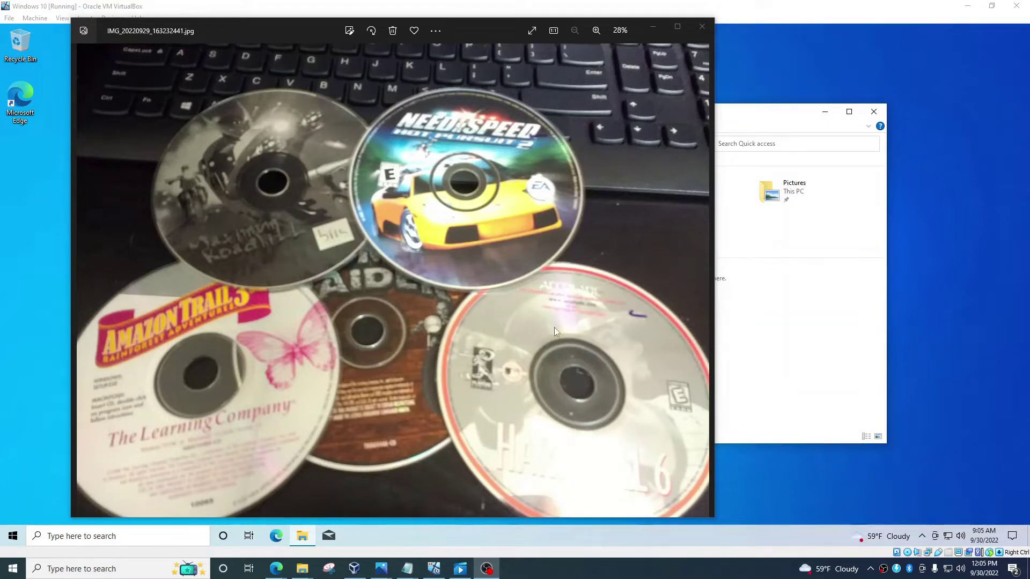
{"action": "left_click", "coordinate": [646, 30]}
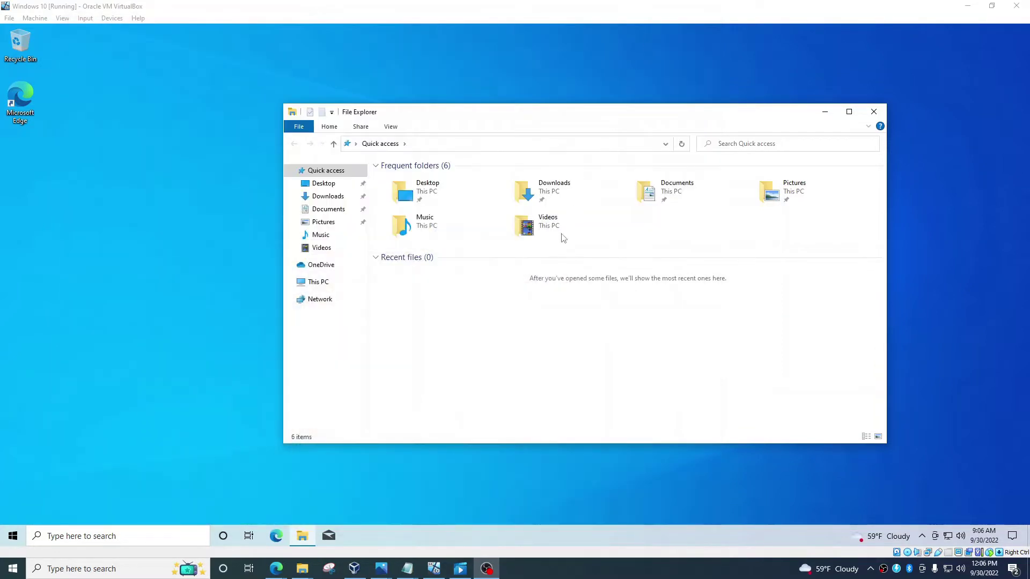
- Try to run RIPTIDE from the drrip folder in Downloads > Games, dismiss the message, and return to the Games folder
{"action": "left_click", "coordinate": [329, 197]}
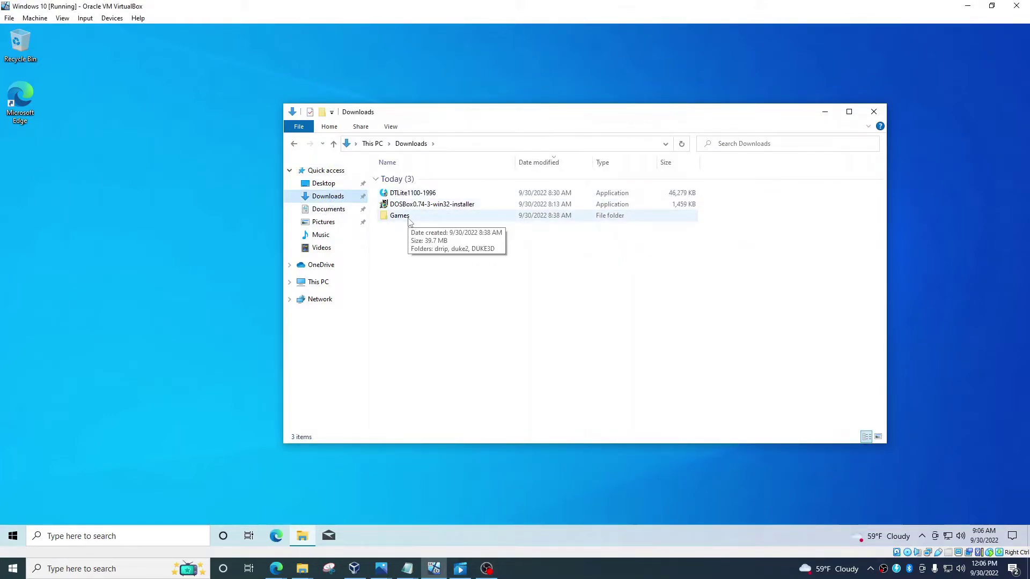
{"action": "double_click", "coordinate": [409, 217]}
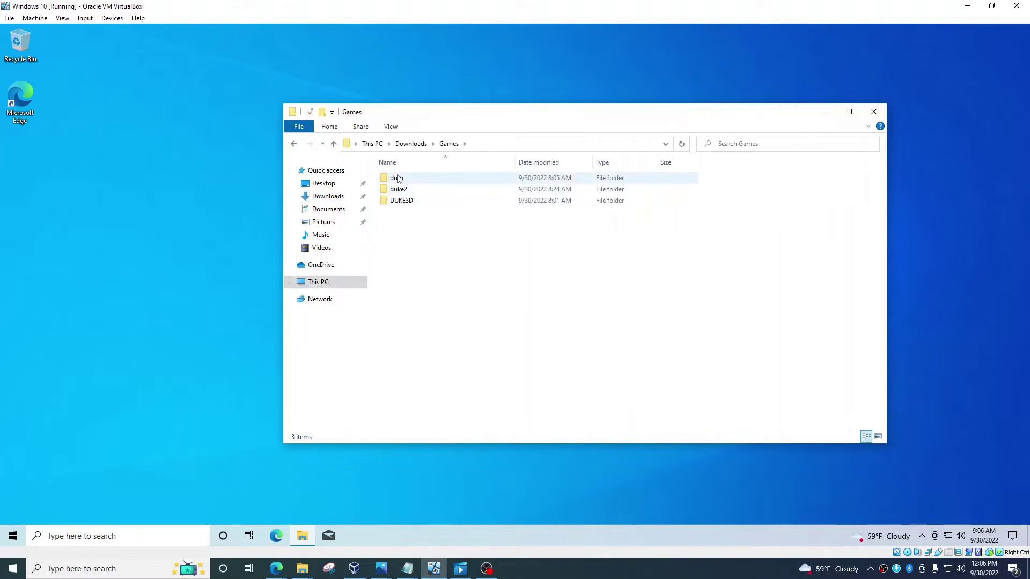
{"action": "left_click", "coordinate": [398, 179]}
{"action": "double_click", "coordinate": [398, 178]}
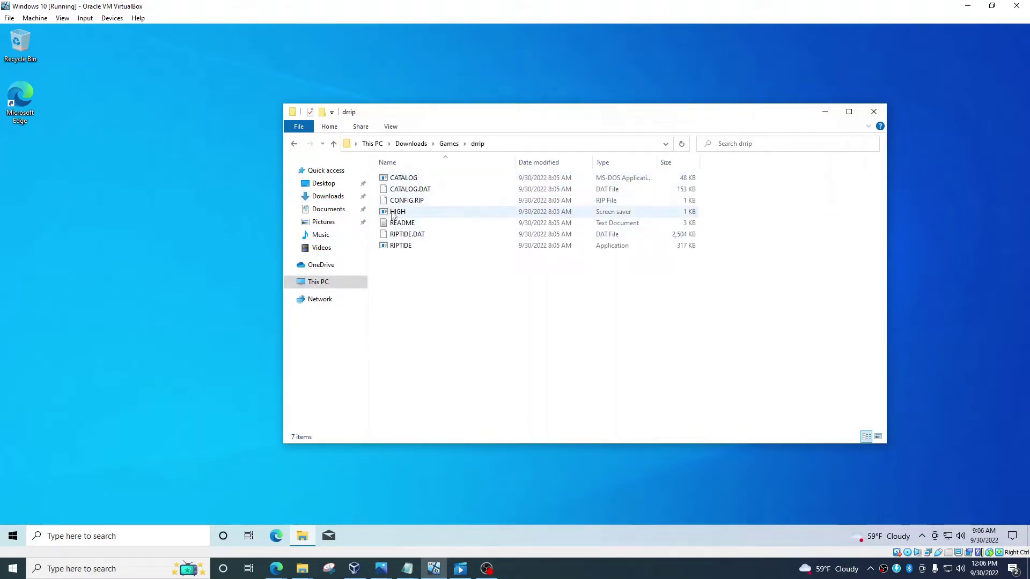
{"action": "double_click", "coordinate": [396, 246]}
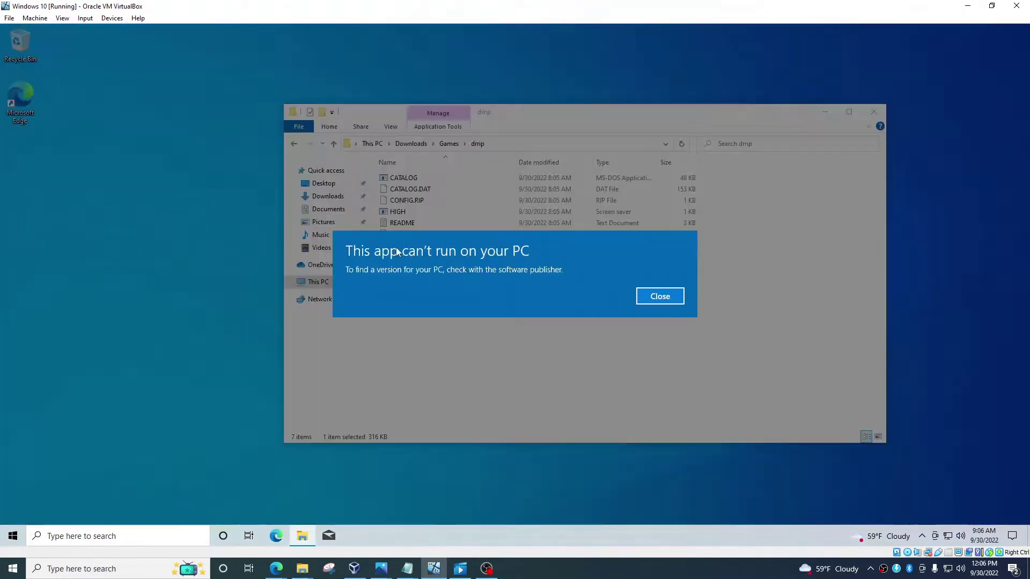
{"action": "left_click", "coordinate": [677, 300]}
{"action": "key", "text": "alt+Left"}
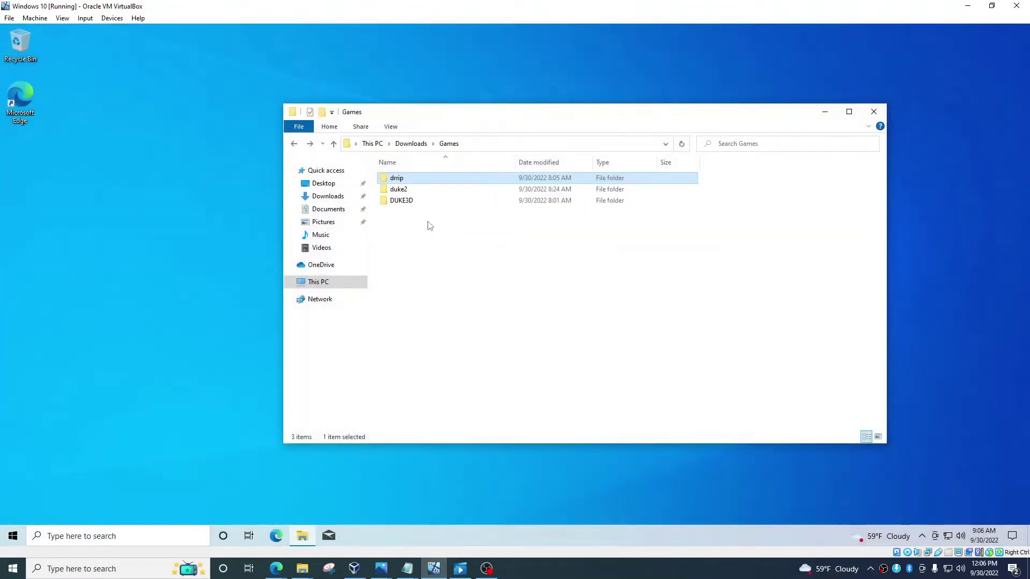
- Open the duke2 folder, try to run the NUKEM2 application, and dismiss the message
{"action": "double_click", "coordinate": [403, 191]}
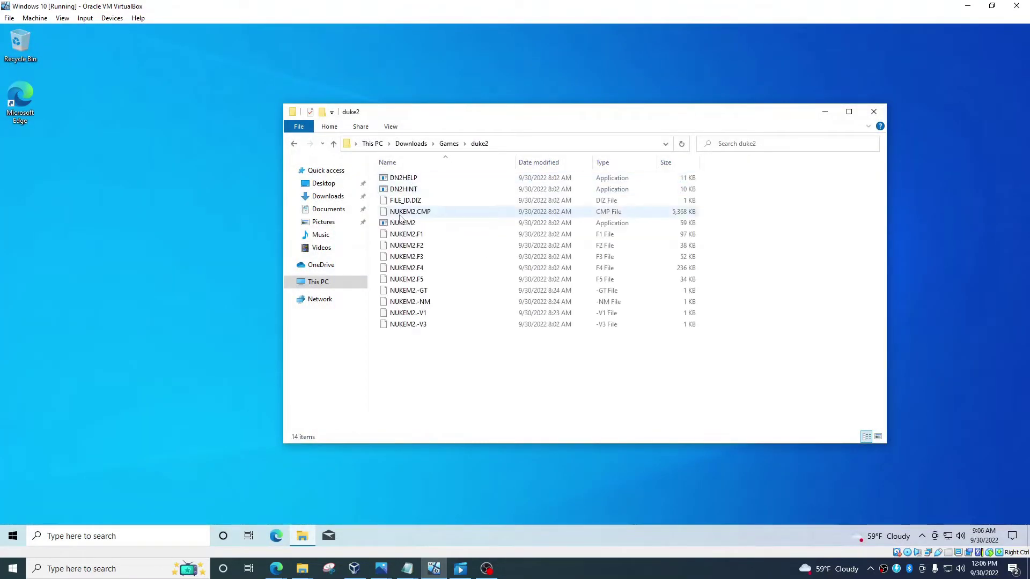
{"action": "left_click", "coordinate": [400, 224]}
{"action": "double_click", "coordinate": [399, 224]}
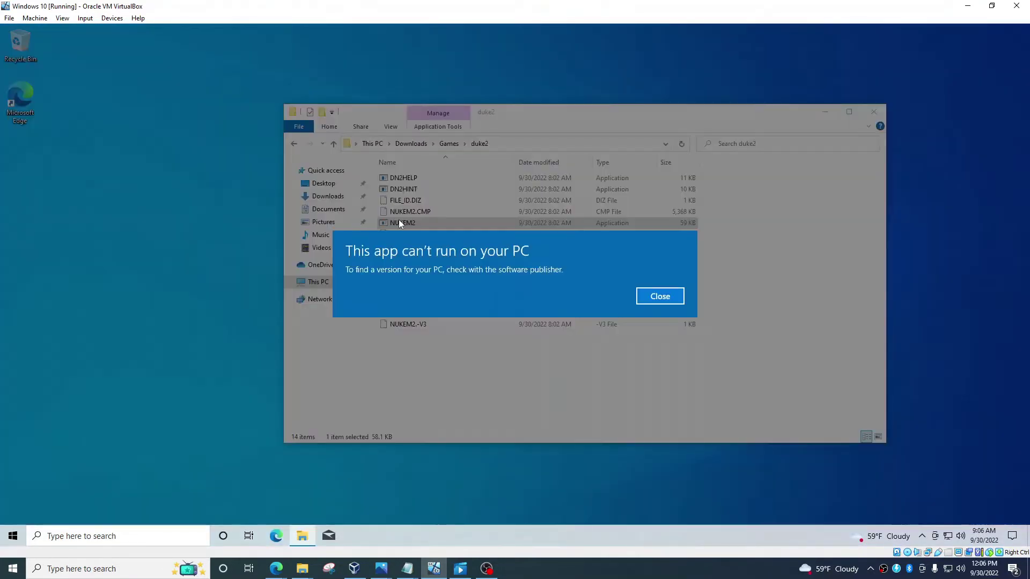
{"action": "left_click", "coordinate": [661, 303]}
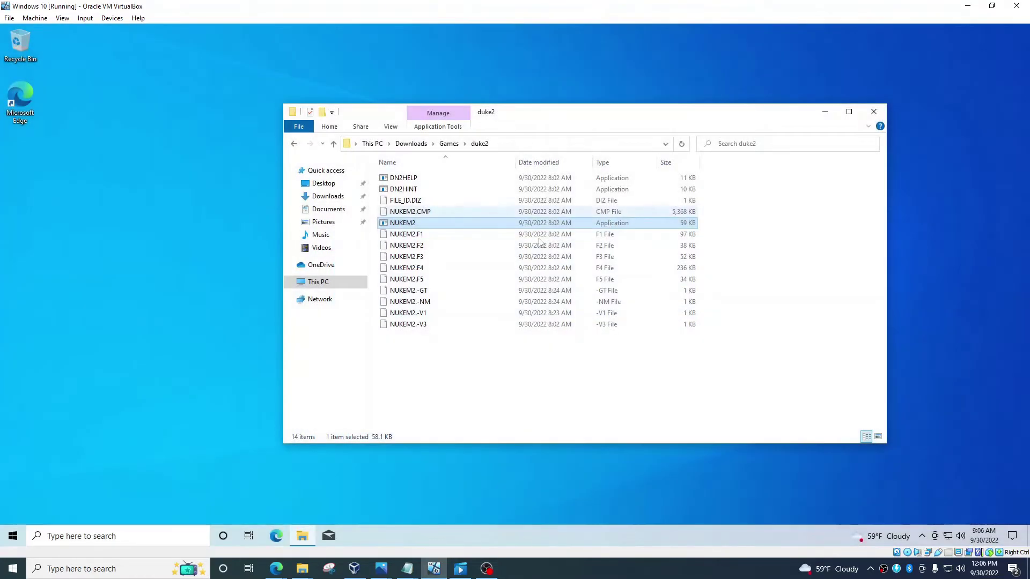
- Return to Games, open the nested DUKE3D folder, try to run the DUKE3D application, and dismiss the message
{"action": "key", "text": "alt+Left"}
{"action": "left_click", "coordinate": [390, 203]}
{"action": "double_click", "coordinate": [390, 202]}
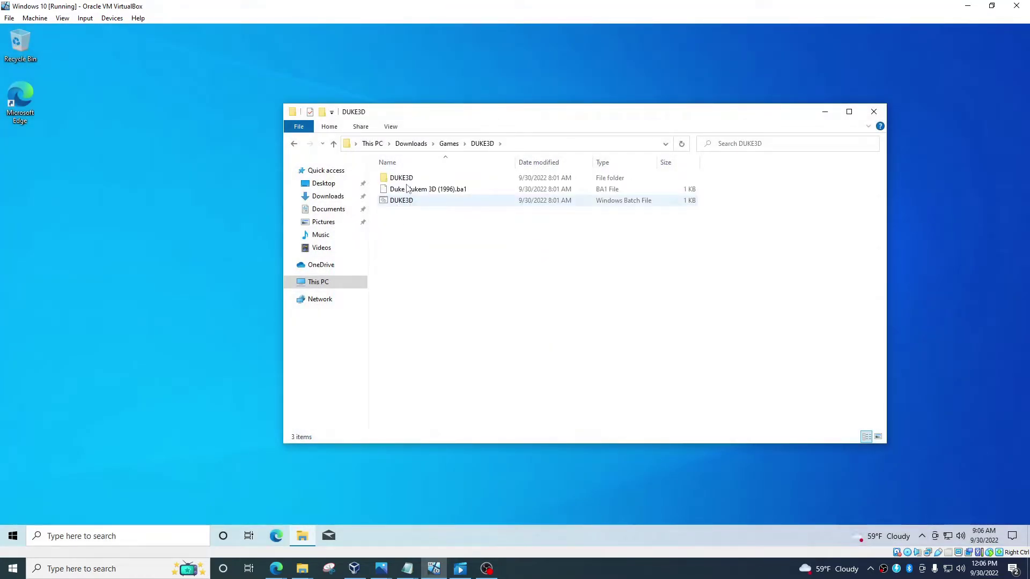
{"action": "double_click", "coordinate": [400, 179]}
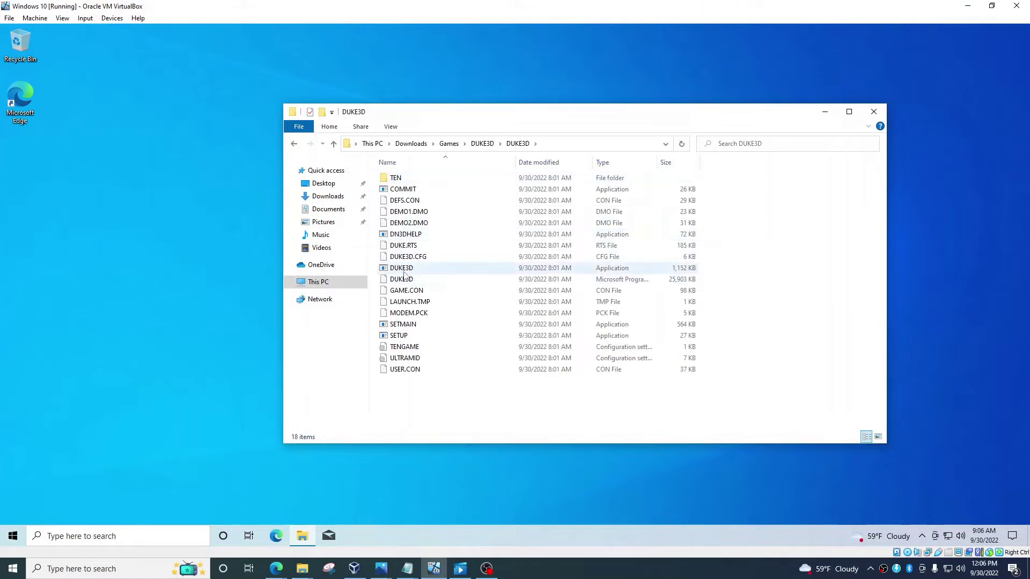
{"action": "double_click", "coordinate": [403, 269]}
{"action": "left_click", "coordinate": [655, 298]}
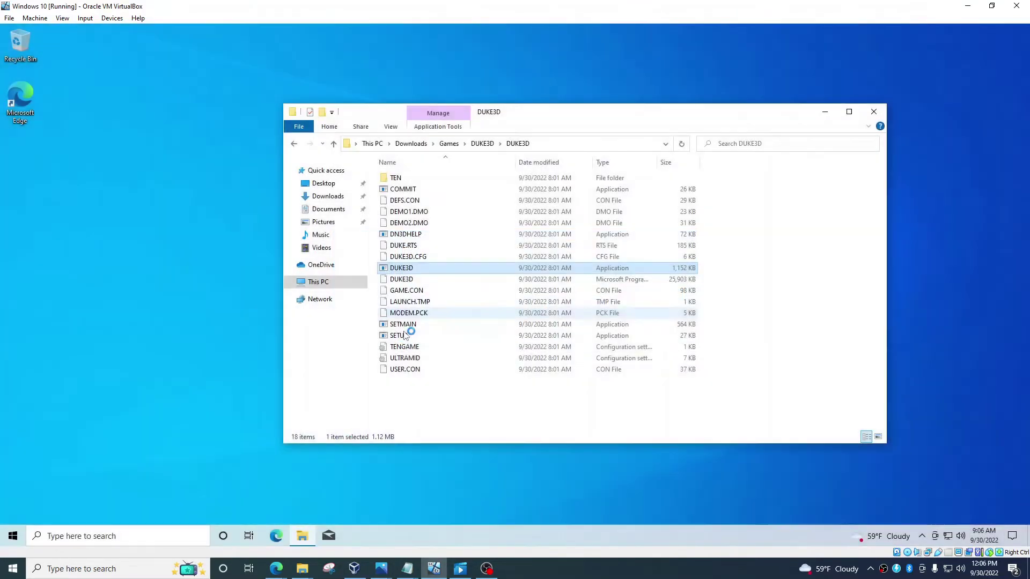
- Try to run the SETMAIN and SETUP applications in the DUKE3D folder, dismissing the message each time
{"action": "double_click", "coordinate": [402, 324]}
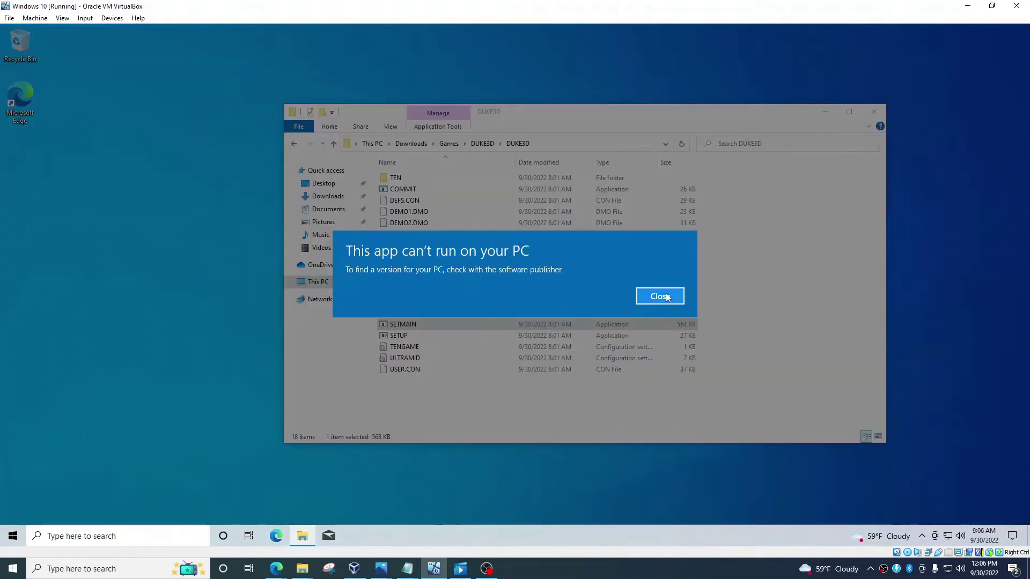
{"action": "left_click", "coordinate": [660, 297]}
{"action": "double_click", "coordinate": [427, 336]}
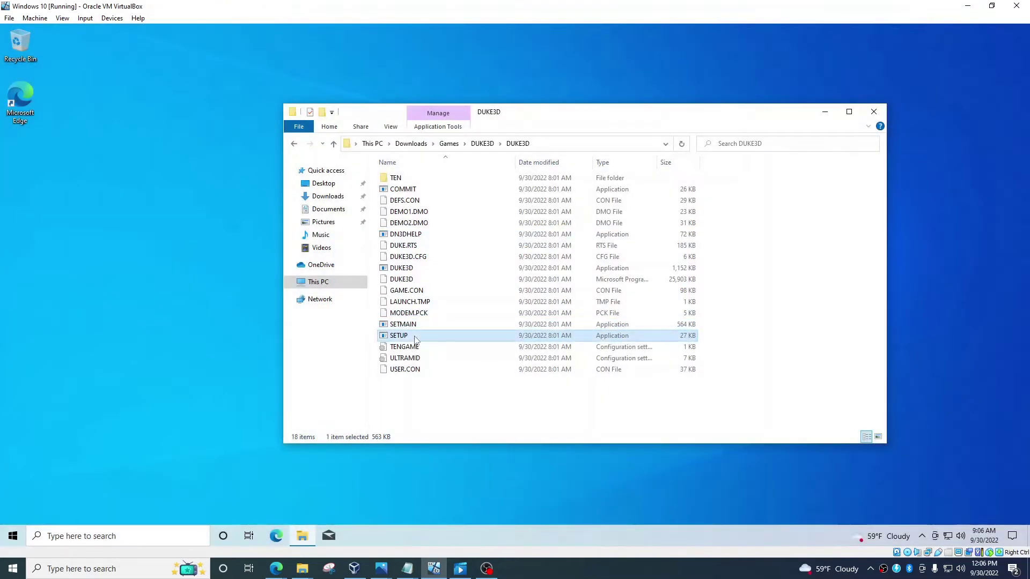
{"action": "left_click", "coordinate": [660, 296]}
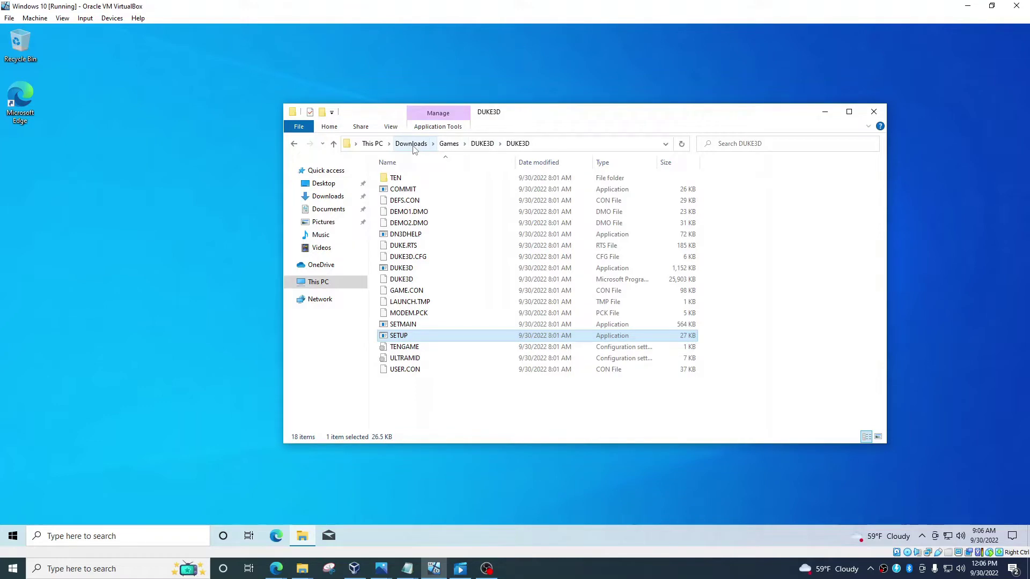
- Switch to the host's Edge browser, view the "duke nukem archive" search results, and examine the Internet Archive page for Duke Nukem 3D (DOS)
{"action": "left_click", "coordinate": [274, 567]}
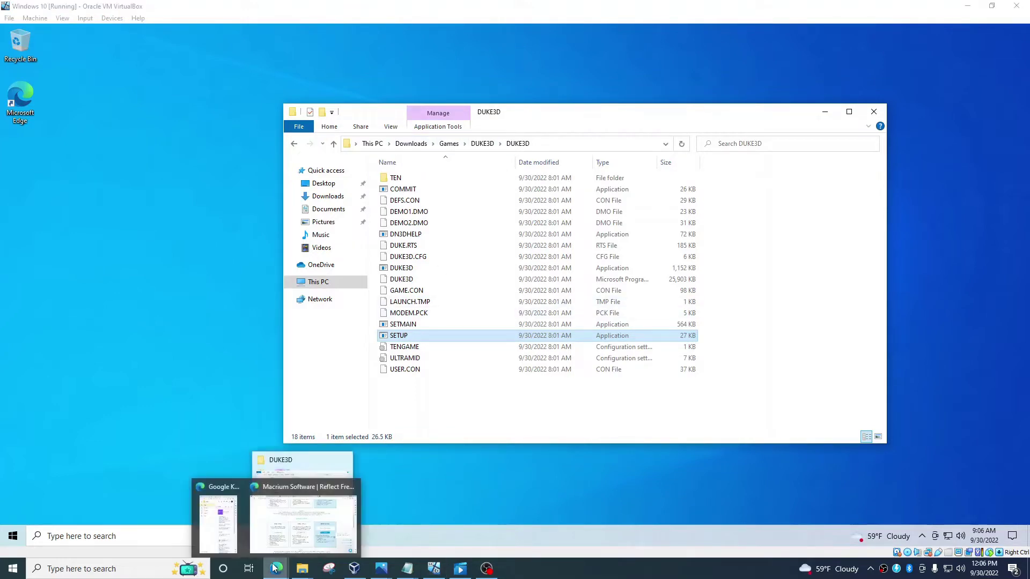
{"action": "left_click", "coordinate": [300, 537]}
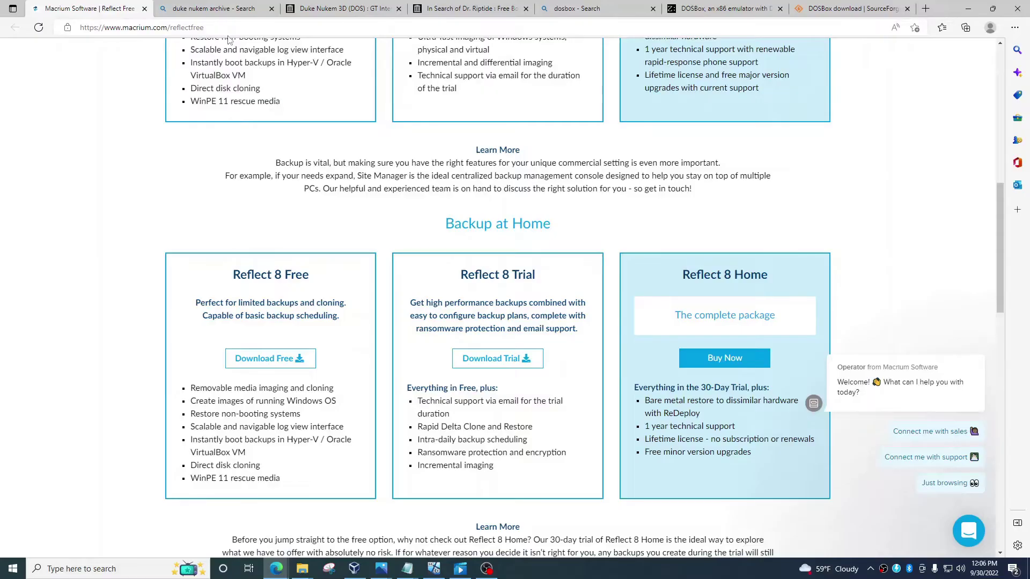
{"action": "left_click", "coordinate": [348, 12]}
{"action": "left_click", "coordinate": [219, 9]}
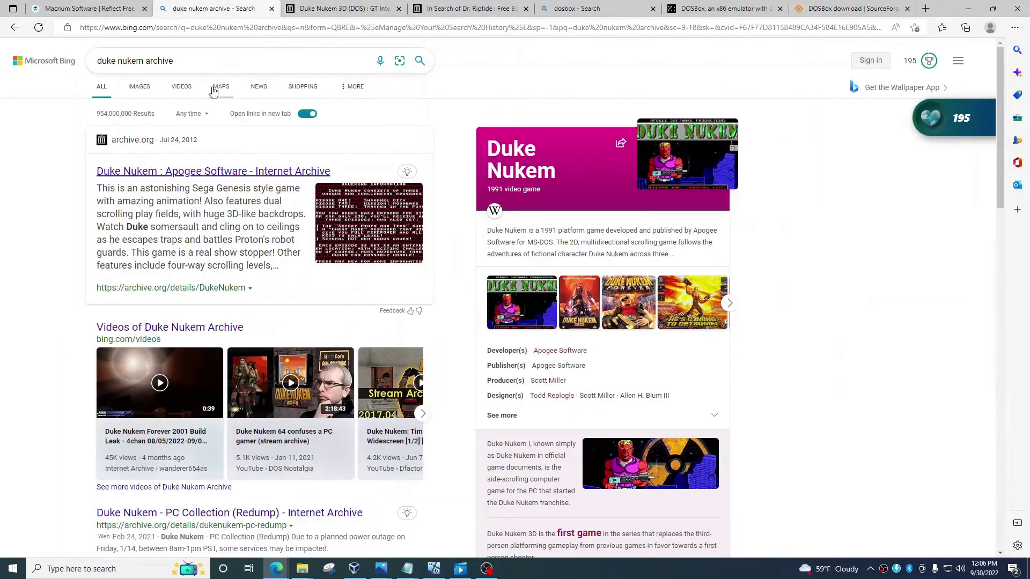
{"action": "left_click", "coordinate": [319, 8]}
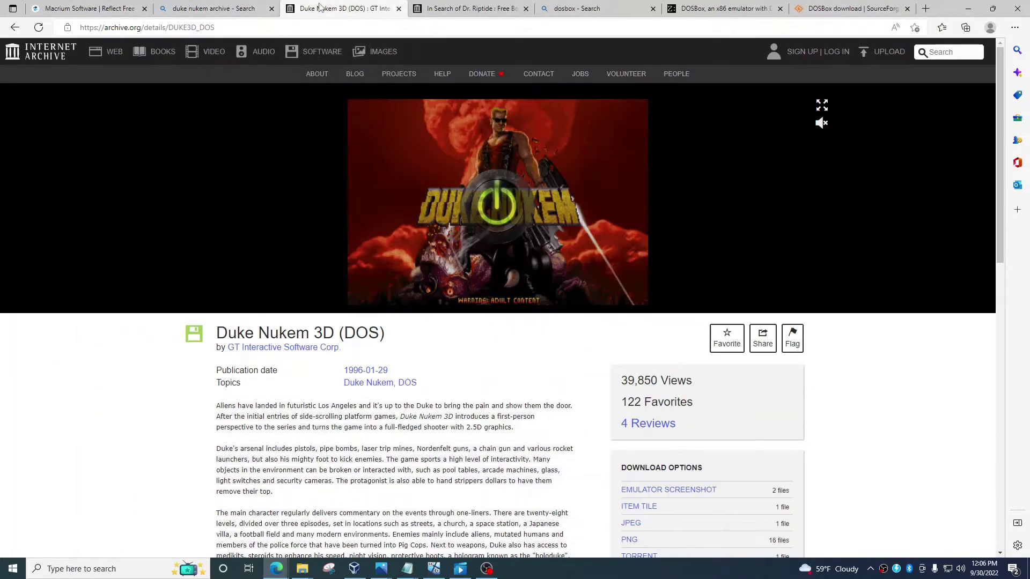
{"action": "scroll", "coordinate": [376, 248], "scroll_direction": "down", "scroll_amount": 3}
{"action": "scroll", "coordinate": [376, 249], "scroll_direction": "up", "scroll_amount": 3}
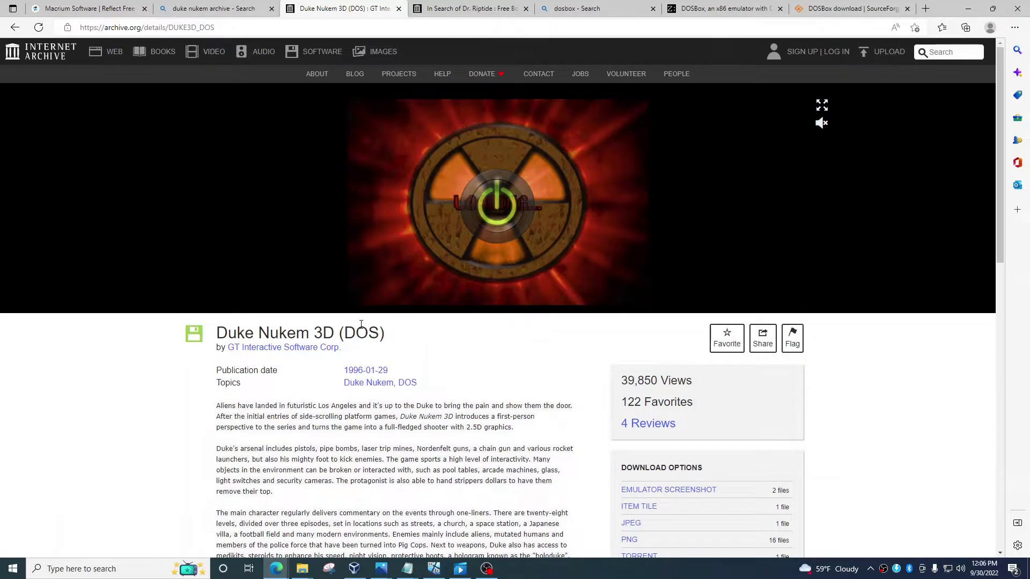
{"action": "scroll", "coordinate": [361, 325], "scroll_direction": "down", "scroll_amount": 5}
{"action": "left_click_drag", "start_coordinate": [216, 134], "coordinate": [489, 148]}
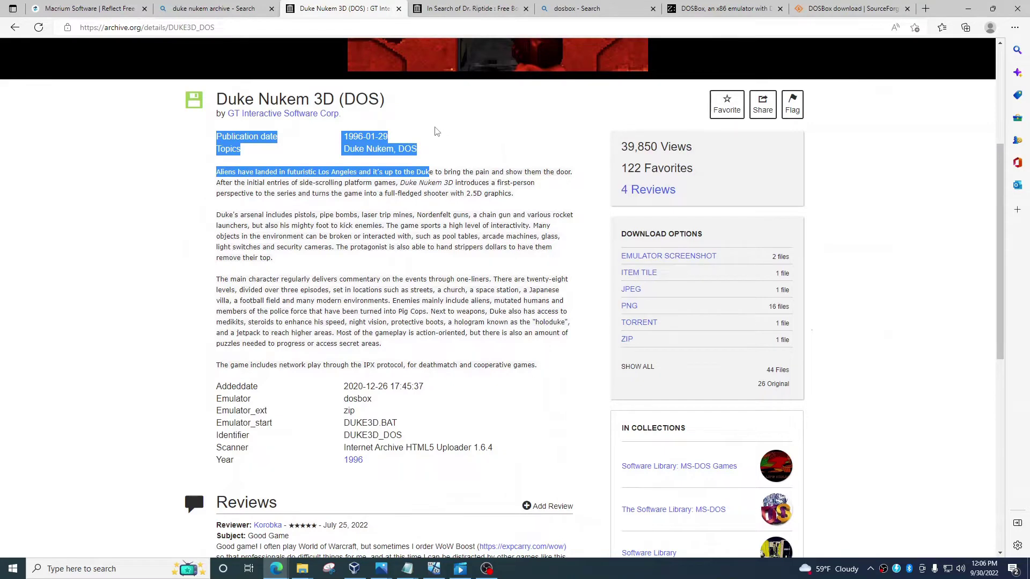
{"action": "left_click", "coordinate": [408, 126]}
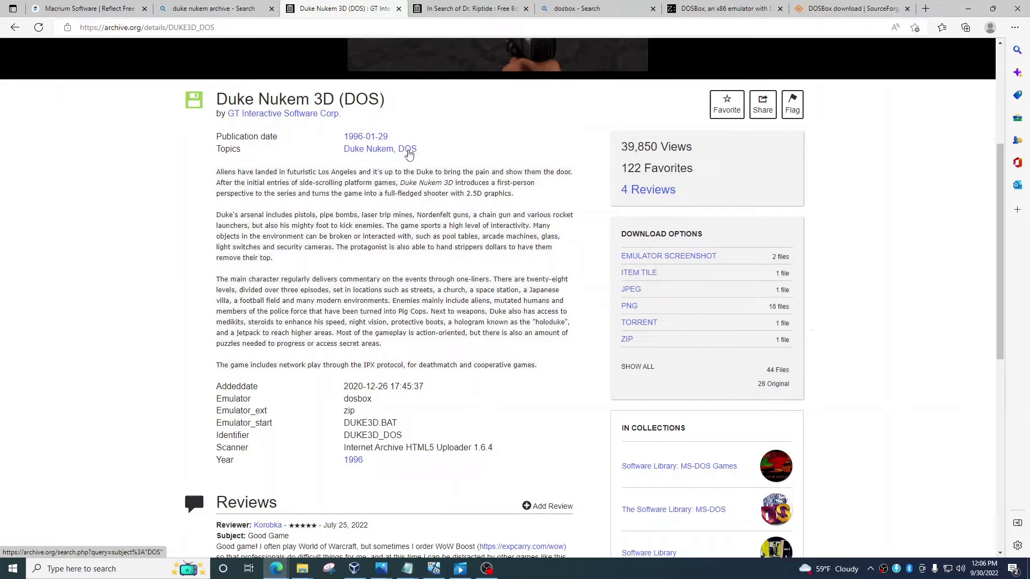
- Examine the Internet Archive page for In Search of Dr. Riptide, checking it against the Duke Nukem 3D page
{"action": "left_click", "coordinate": [483, 8]}
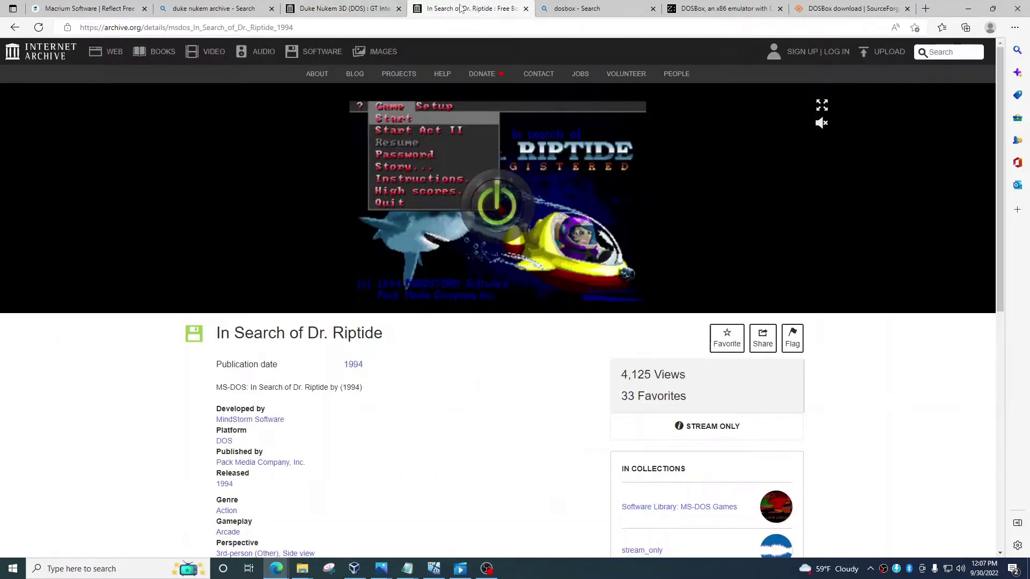
{"action": "left_click", "coordinate": [365, 7]}
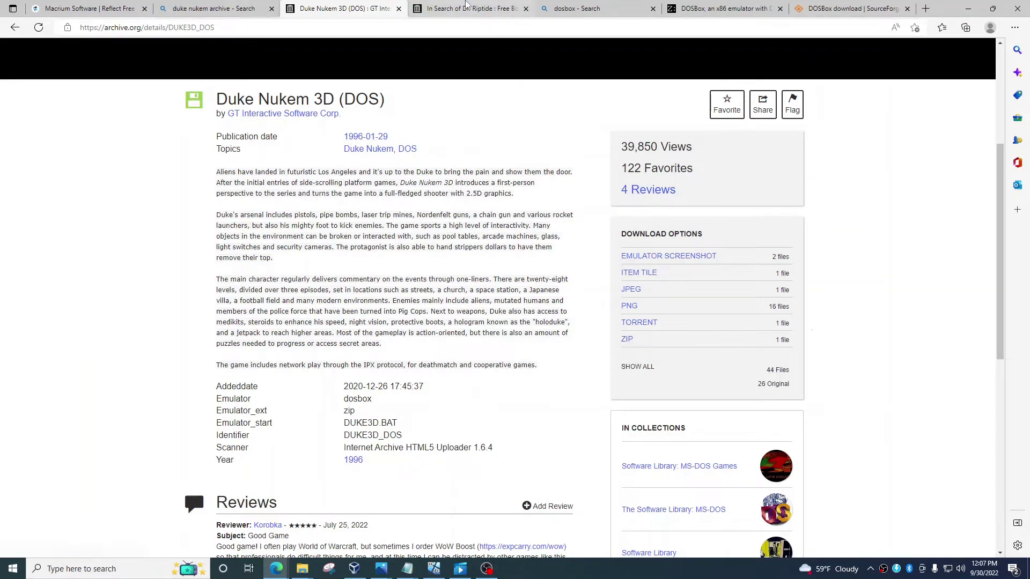
{"action": "left_click", "coordinate": [465, 7]}
{"action": "scroll", "coordinate": [339, 366], "scroll_direction": "down", "scroll_amount": 1}
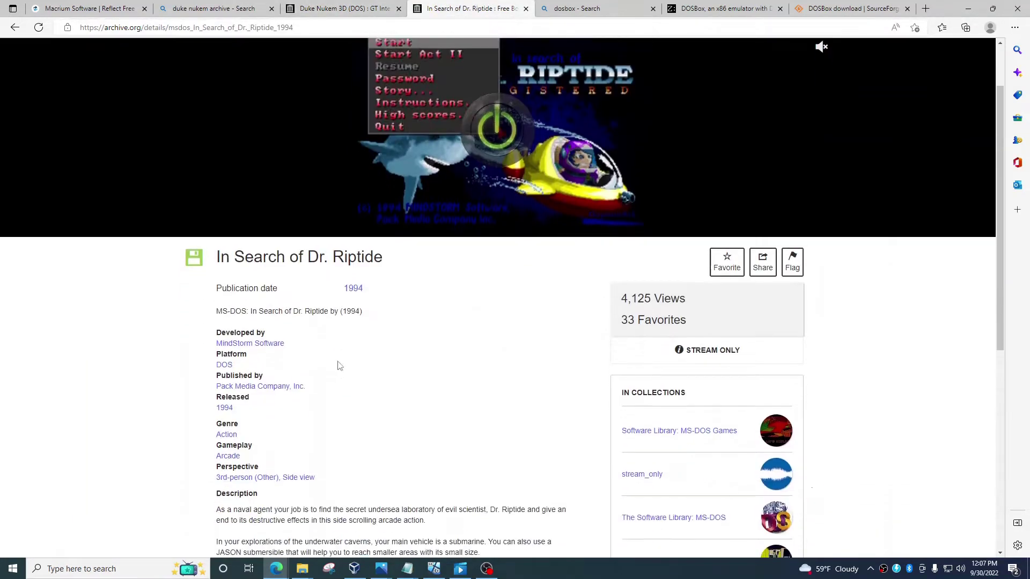
{"action": "scroll", "coordinate": [409, 292], "scroll_direction": "down", "scroll_amount": 1}
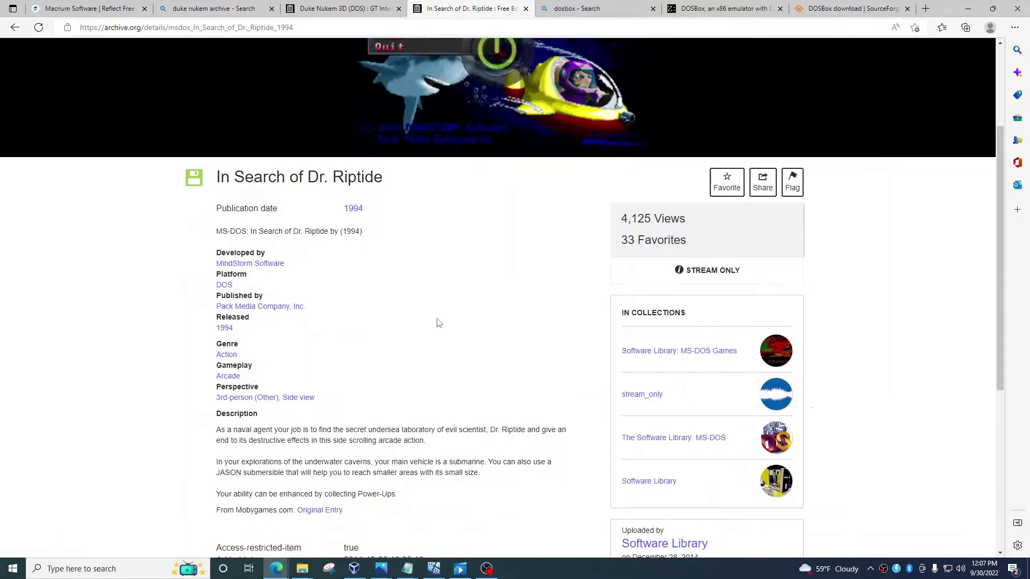
{"action": "scroll", "coordinate": [437, 326], "scroll_direction": "down", "scroll_amount": 1}
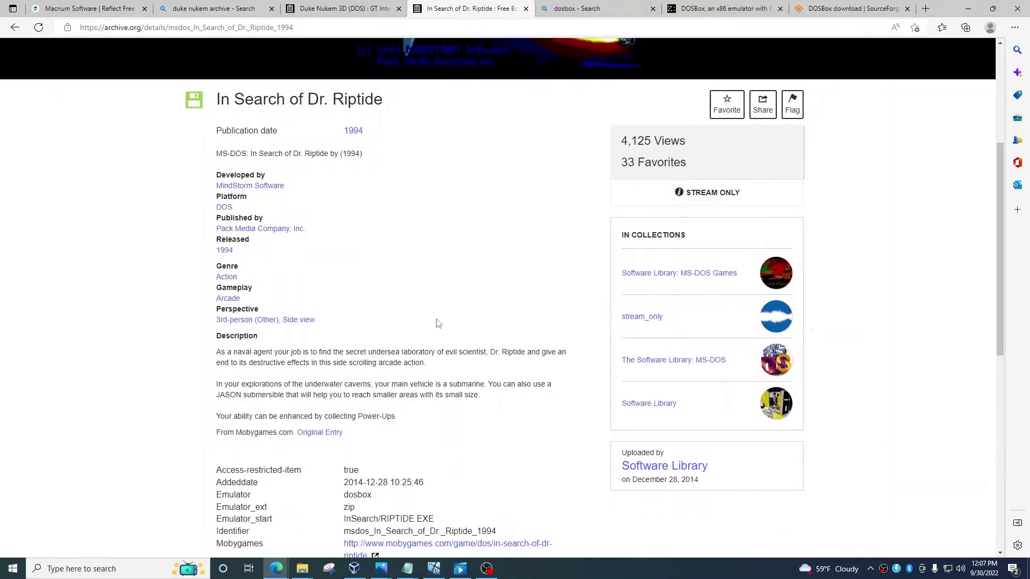
{"action": "scroll", "coordinate": [438, 325], "scroll_direction": "down", "scroll_amount": 2}
{"action": "scroll", "coordinate": [438, 326], "scroll_direction": "up", "scroll_amount": 4}
{"action": "scroll", "coordinate": [437, 326], "scroll_direction": "up", "scroll_amount": 1}
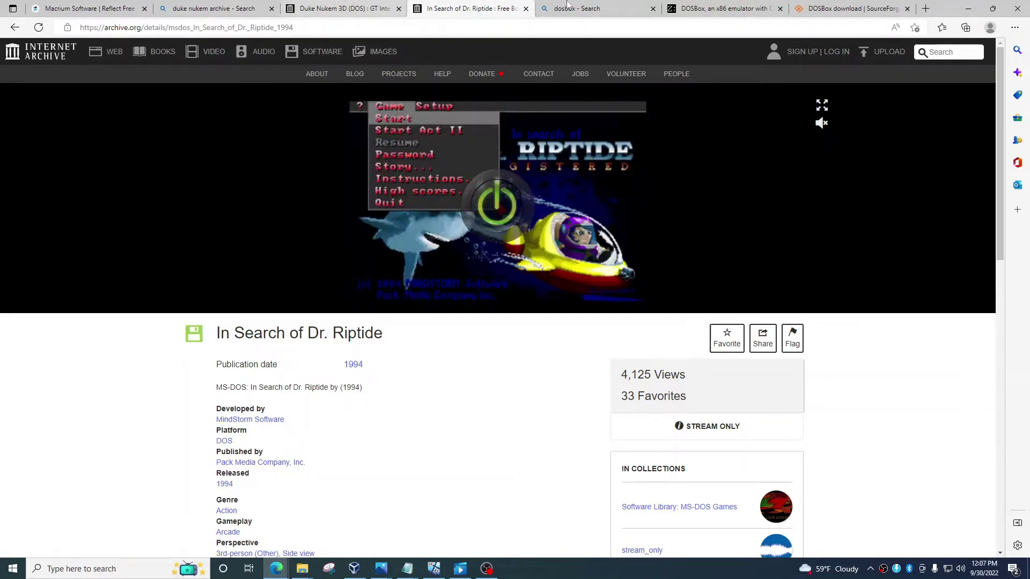
- Return to the Windows 10 virtual machine and open the drrip folder inside Games
{"action": "left_click", "coordinate": [967, 10]}
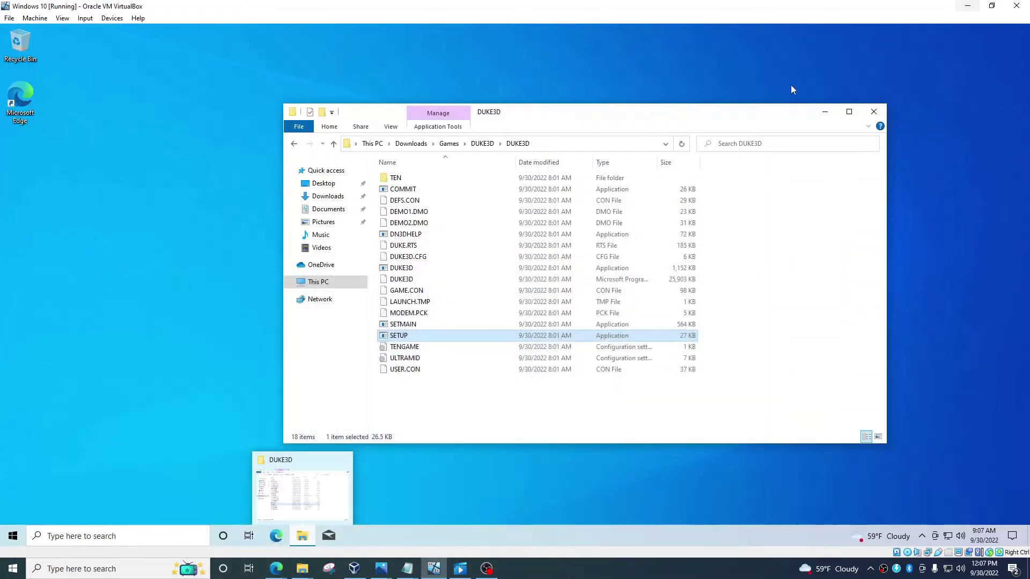
{"action": "left_click", "coordinate": [449, 144]}
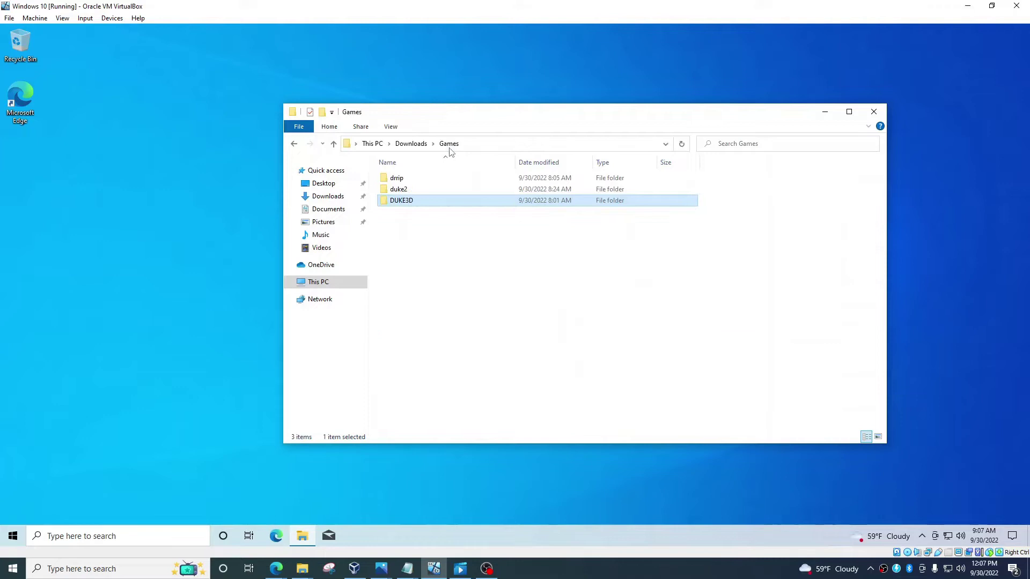
{"action": "left_click", "coordinate": [397, 181]}
{"action": "double_click", "coordinate": [397, 181]}
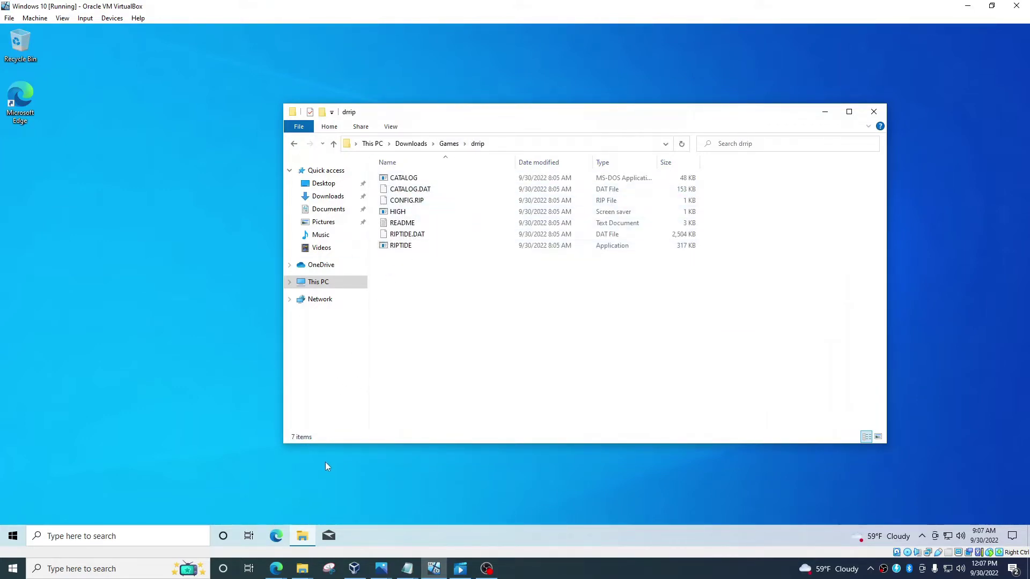
- Switch to the host's browser, review the DOSBox search results, website and SourceForge page, and highlight "free with ads" on the DAEMON Tools Lite page
{"action": "mouse_move", "coordinate": [276, 568]}
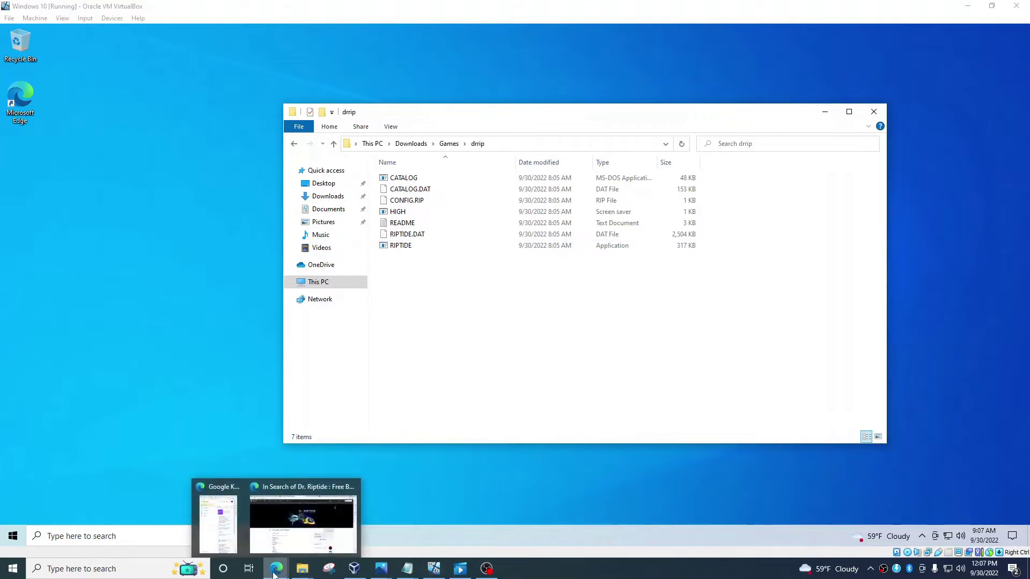
{"action": "left_click", "coordinate": [300, 520]}
{"action": "left_click", "coordinate": [574, 9]}
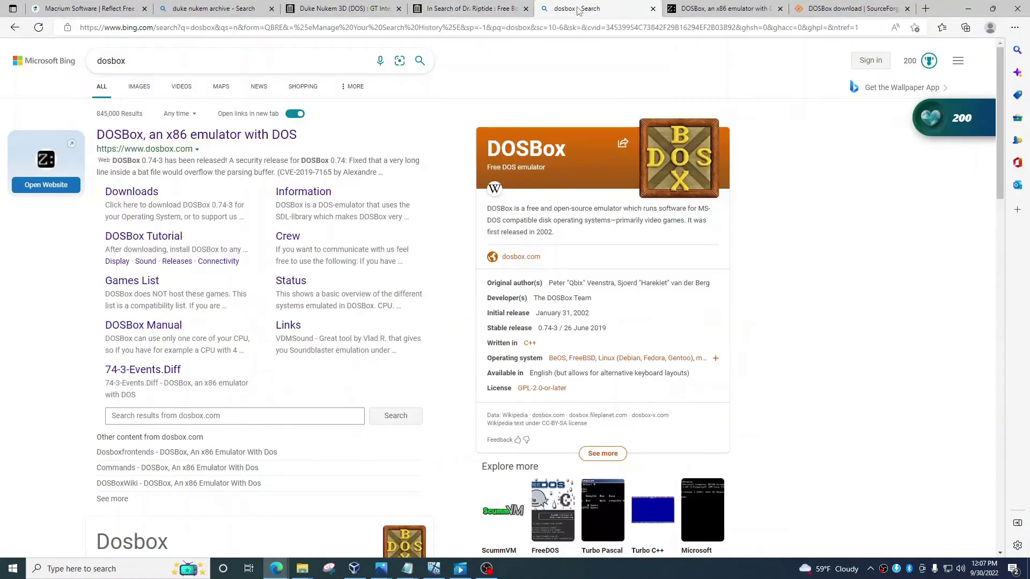
{"action": "left_click", "coordinate": [718, 9]}
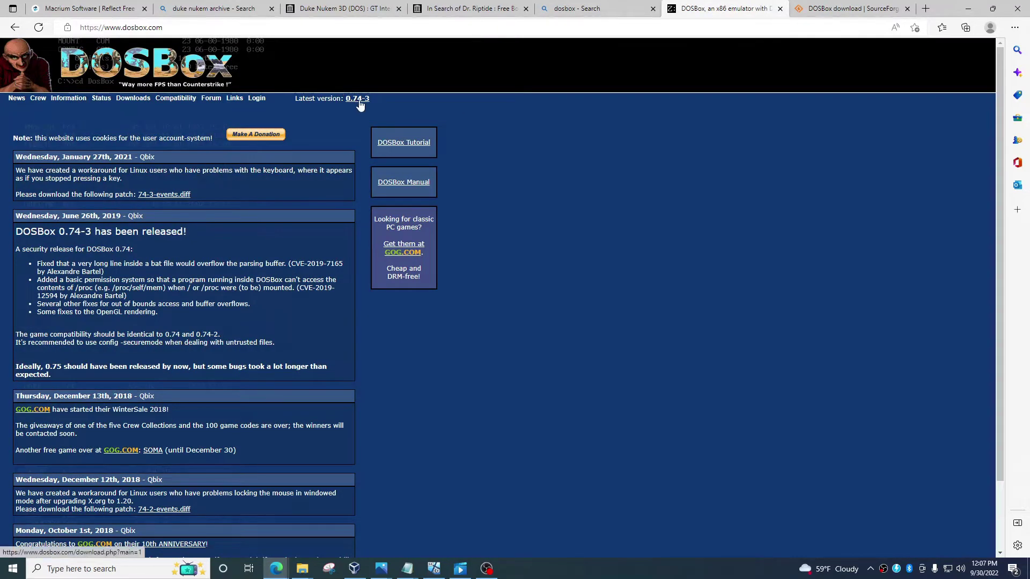
{"action": "left_click", "coordinate": [850, 9]}
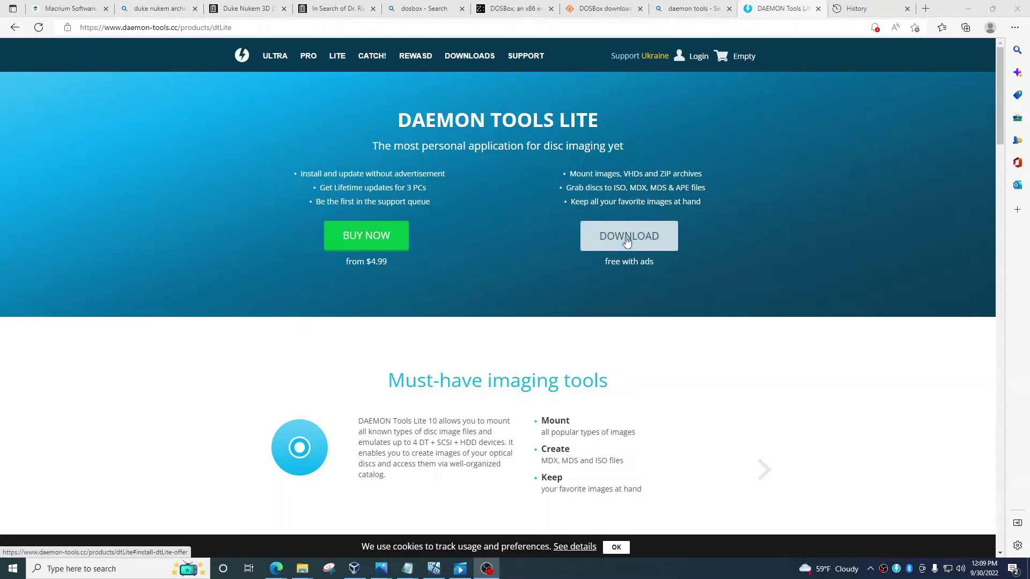
{"action": "triple_click", "coordinate": [627, 263]}
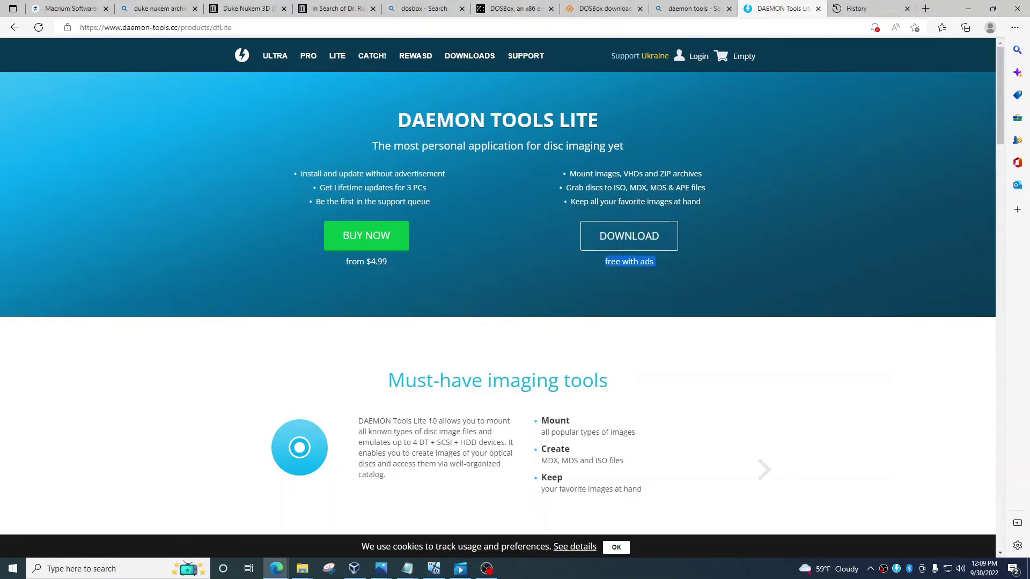
- Switch to the virtual machine and install DOSBox 0.74-3 from the Downloads folder with the default options
{"action": "key", "text": "alt+Tab"}
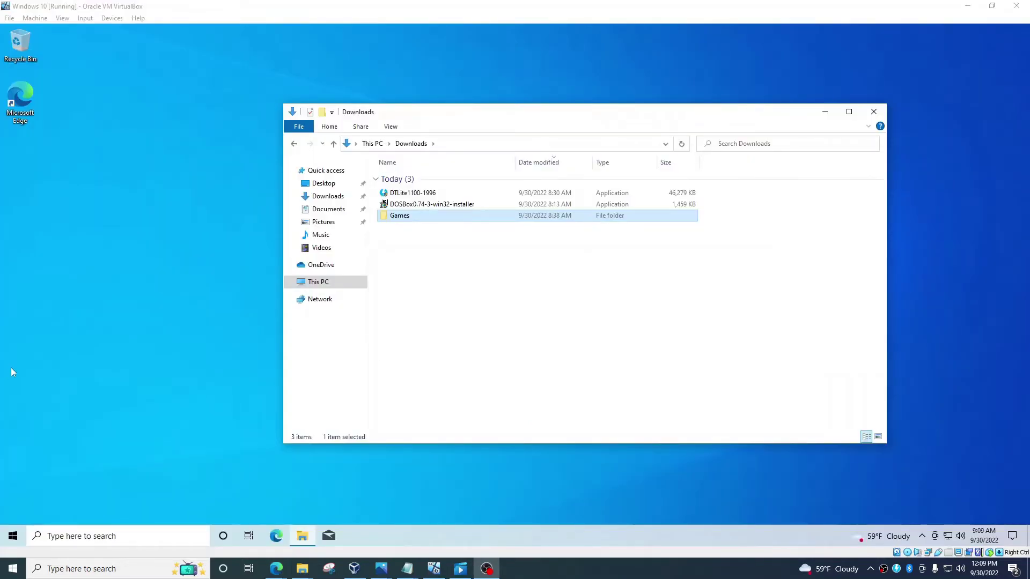
{"action": "double_click", "coordinate": [410, 206]}
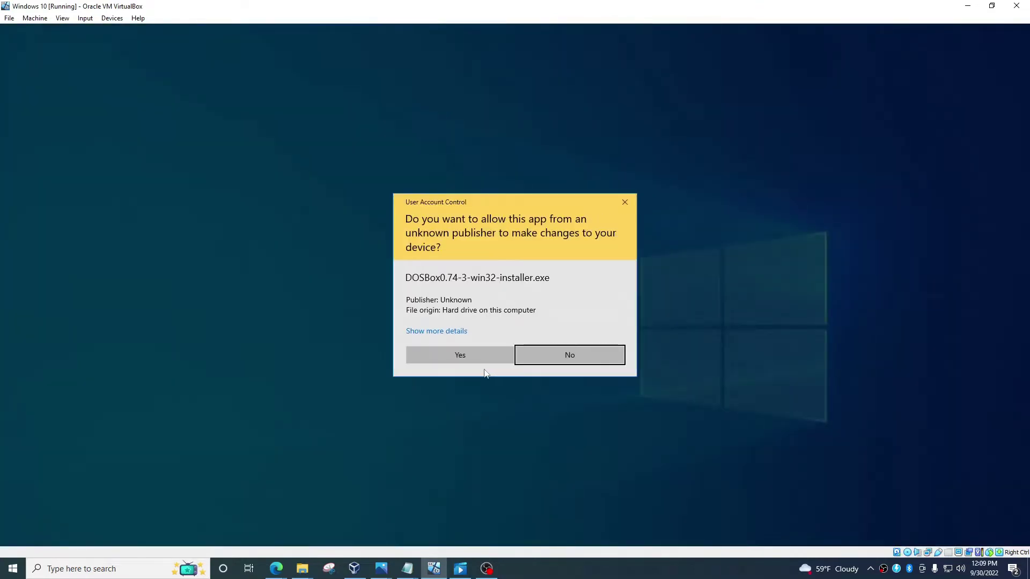
{"action": "left_click", "coordinate": [485, 356]}
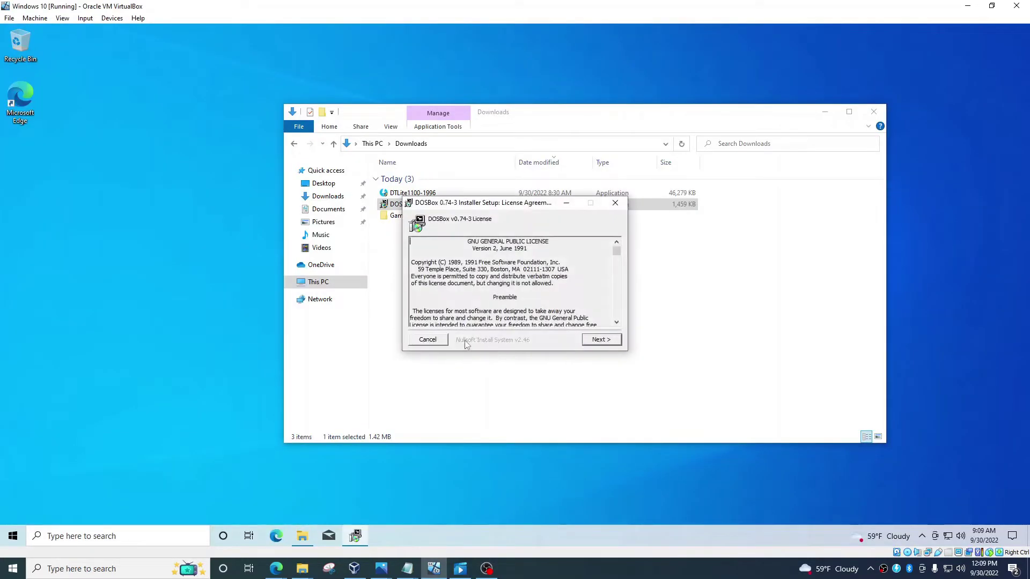
{"action": "left_click", "coordinate": [607, 342]}
{"action": "left_click", "coordinate": [607, 341]}
{"action": "left_click", "coordinate": [601, 340]}
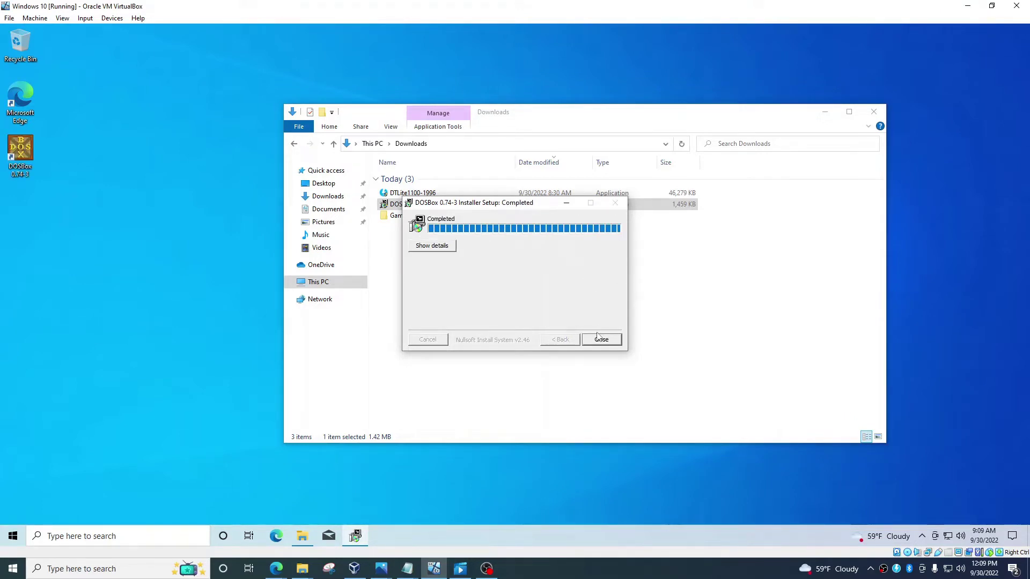
{"action": "left_click", "coordinate": [600, 340]}
- Install DAEMON Tools Lite from the DTLite1100-1996 file with bin and cue image formats, declining Bright VPN and closing the installer without running the program
{"action": "left_click", "coordinate": [410, 195]}
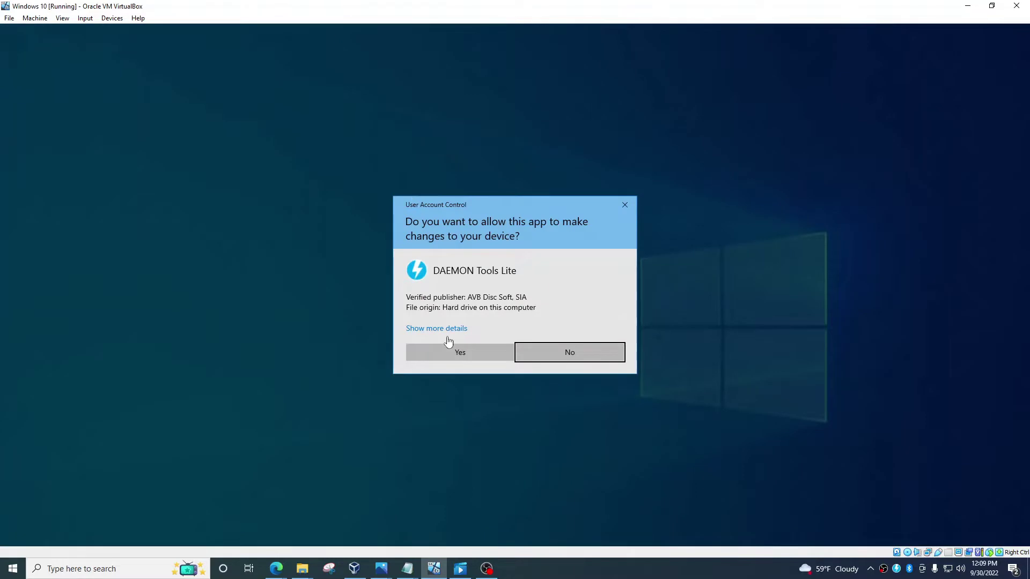
{"action": "left_click", "coordinate": [460, 356]}
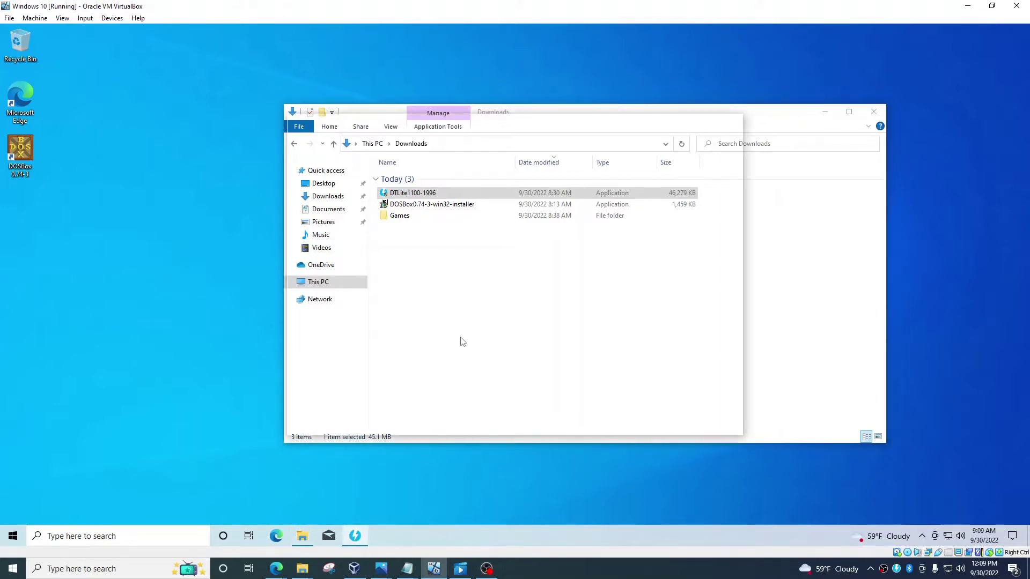
{"action": "left_click", "coordinate": [451, 300]}
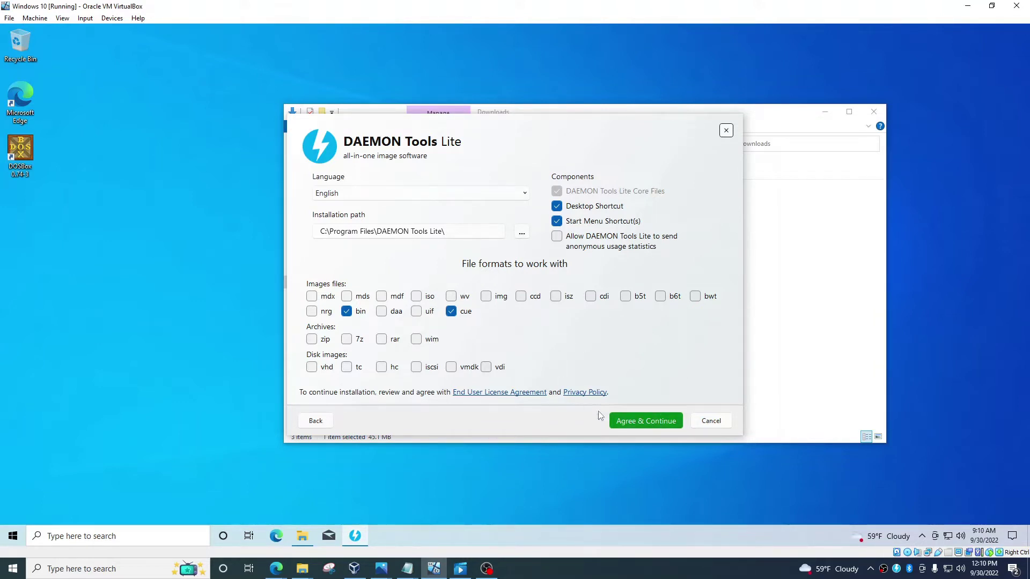
{"action": "left_click", "coordinate": [634, 424]}
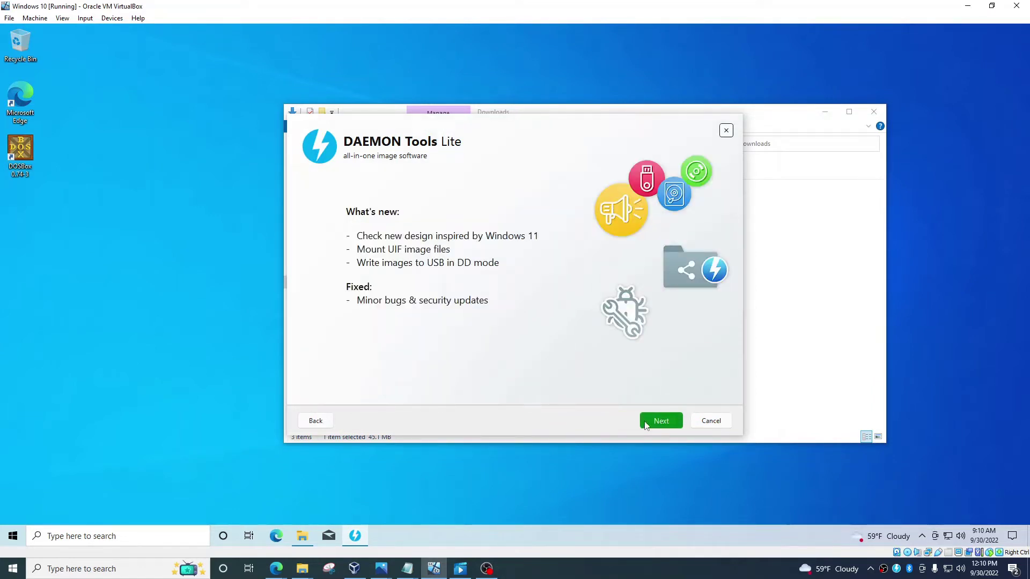
{"action": "left_click", "coordinate": [659, 423]}
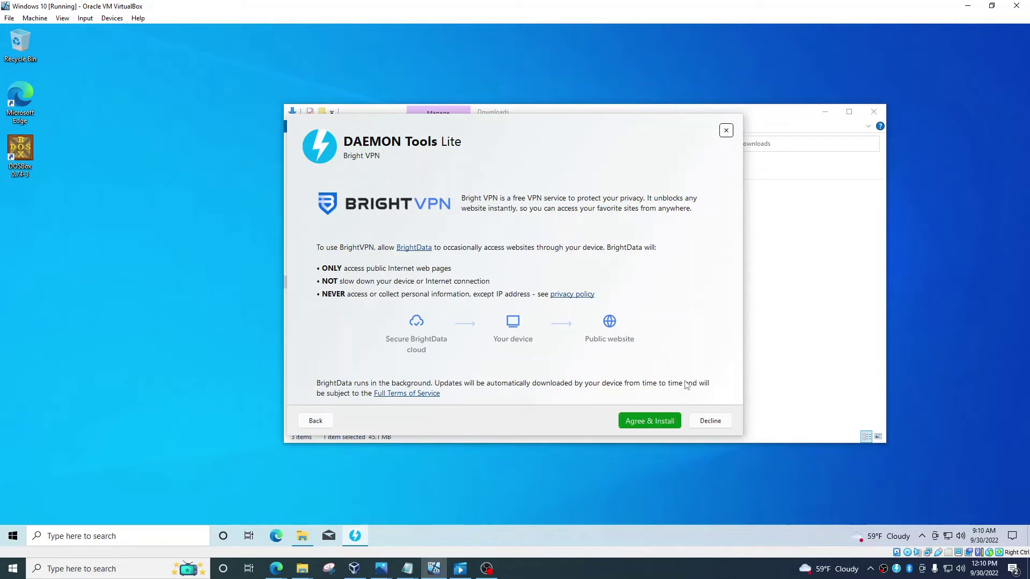
{"action": "left_click", "coordinate": [706, 423]}
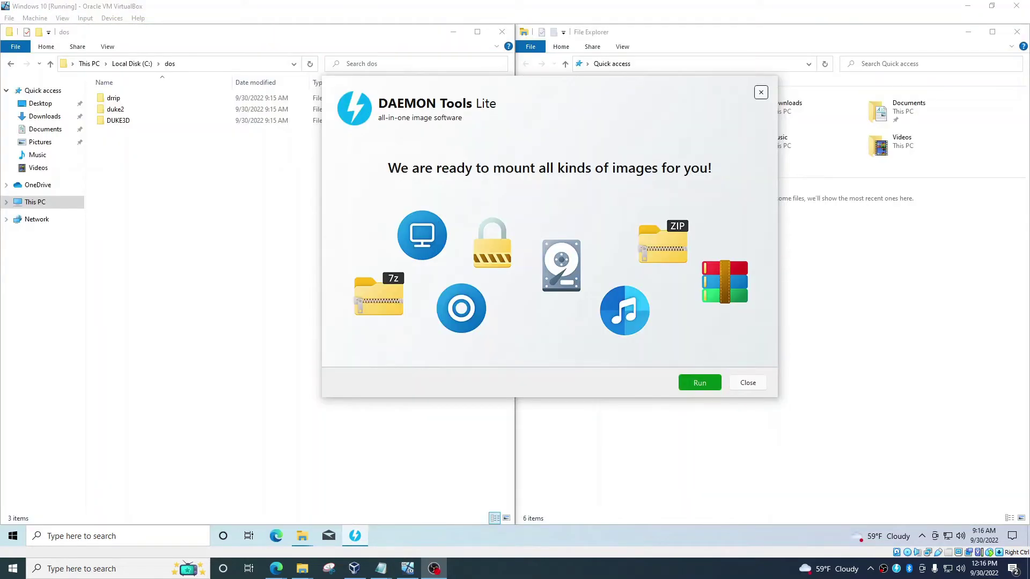
{"action": "left_click", "coordinate": [747, 384]}
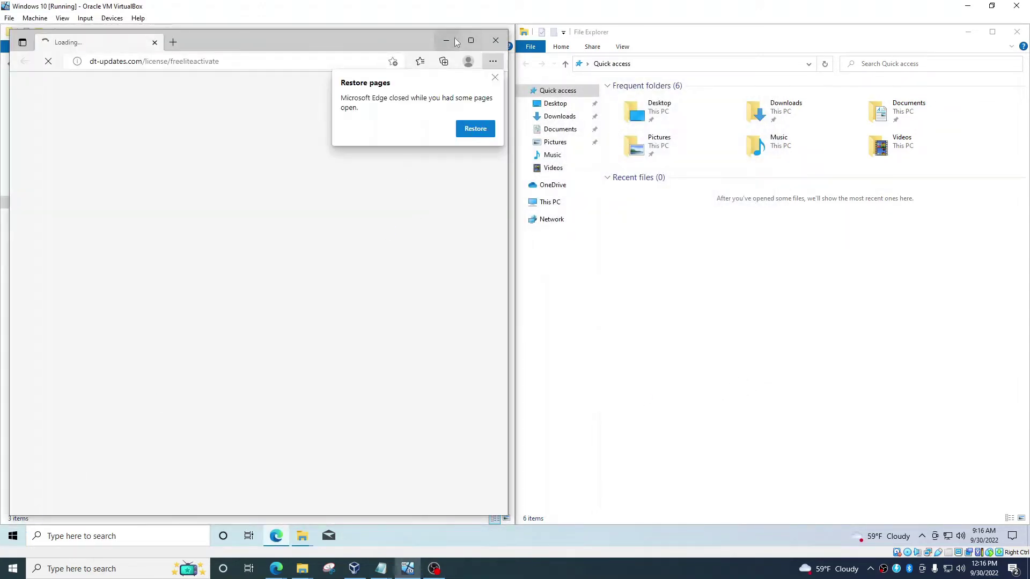
- Minimize the browser window opened by the DAEMON Tools installer and launch DOSBox 0.74-3
{"action": "left_click", "coordinate": [455, 39]}
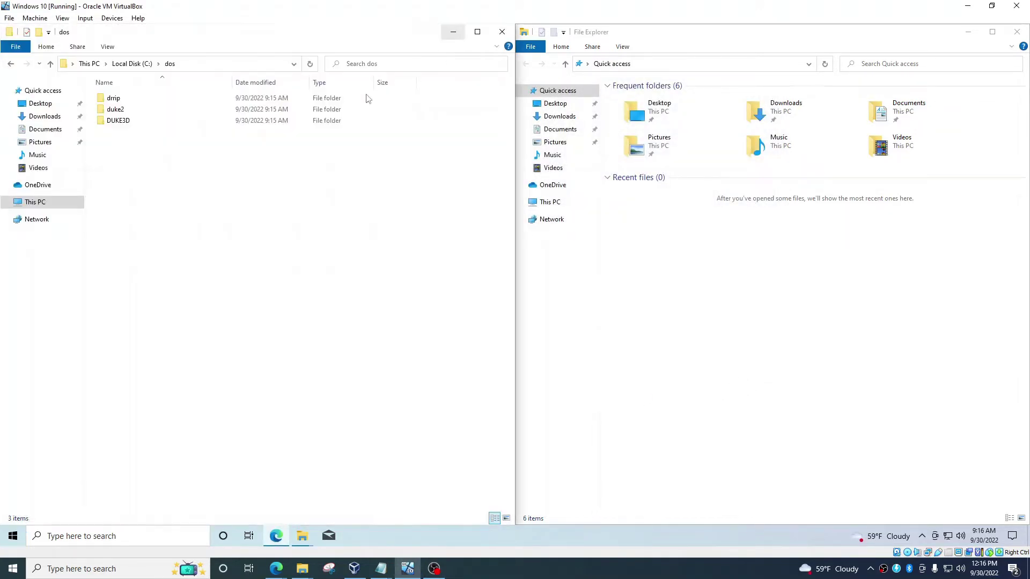
{"action": "left_click", "coordinate": [16, 545]}
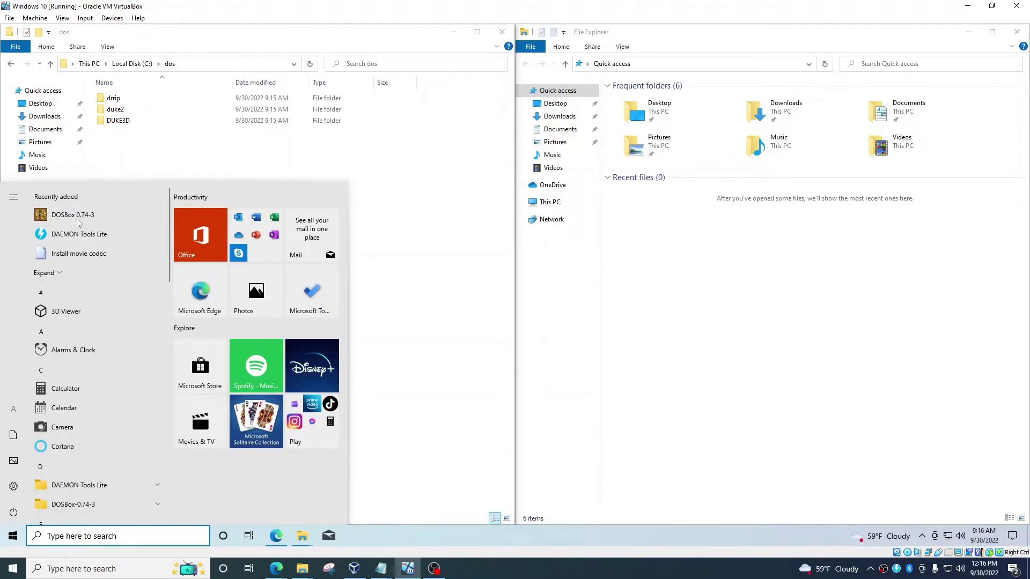
{"action": "left_click", "coordinate": [78, 219]}
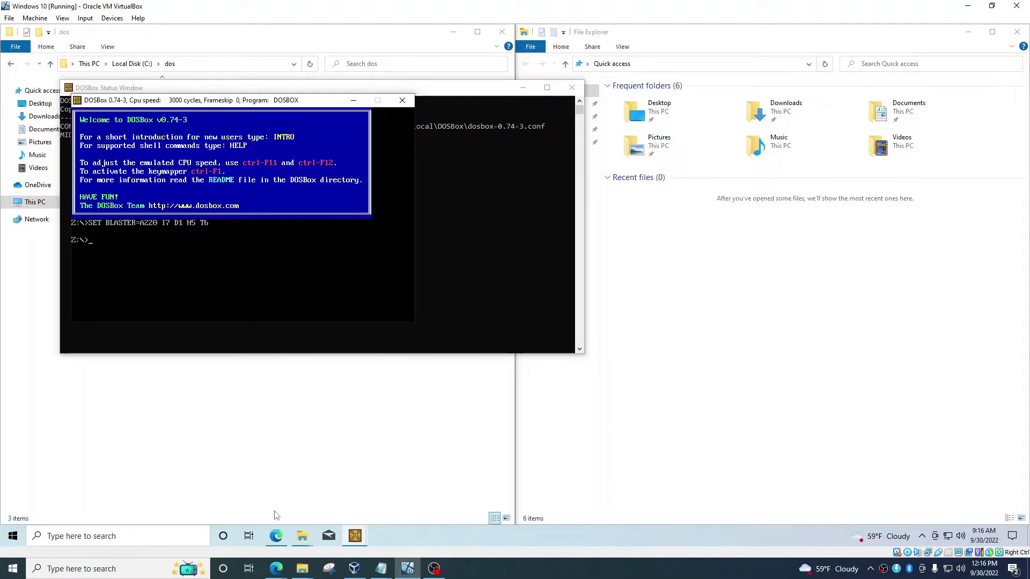
- Switch to the host's browser and start the Dr. Riptide and Duke Nukem 3D web emulations to examine how the Internet Archive runs them
{"action": "left_click", "coordinate": [276, 536]}
{"action": "mouse_move", "coordinate": [278, 559]}
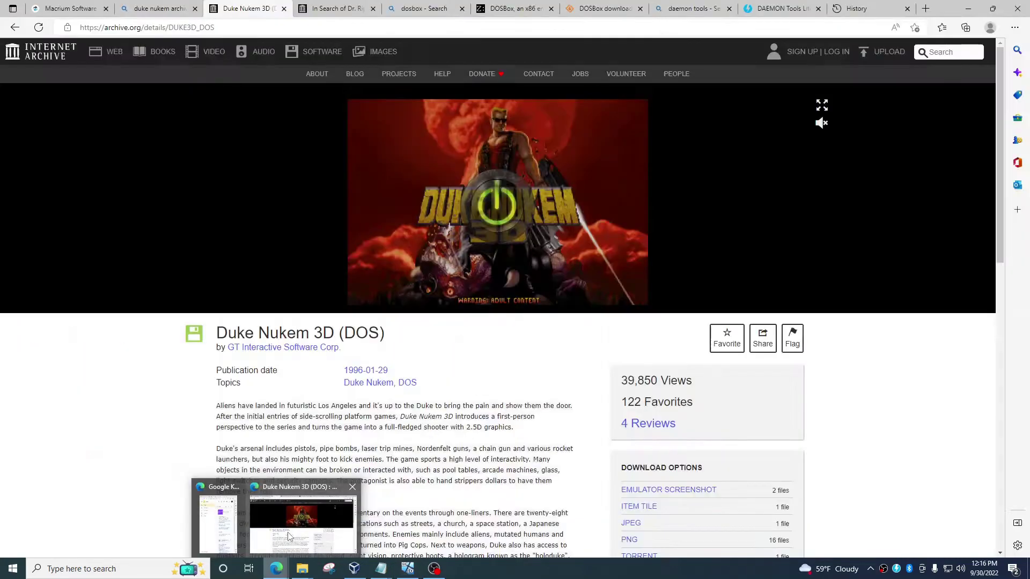
{"action": "left_click", "coordinate": [302, 524]}
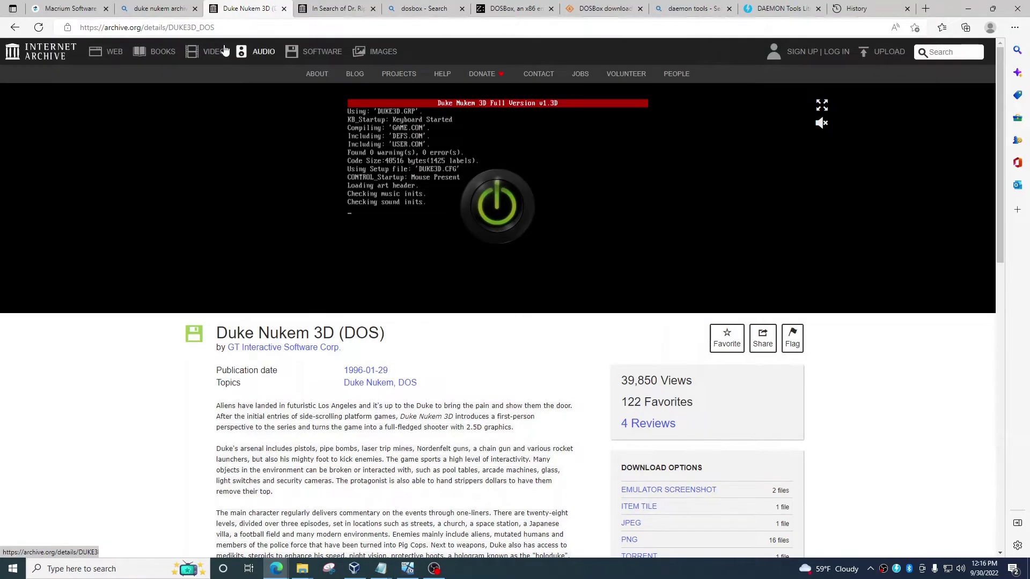
{"action": "left_click", "coordinate": [324, 8]}
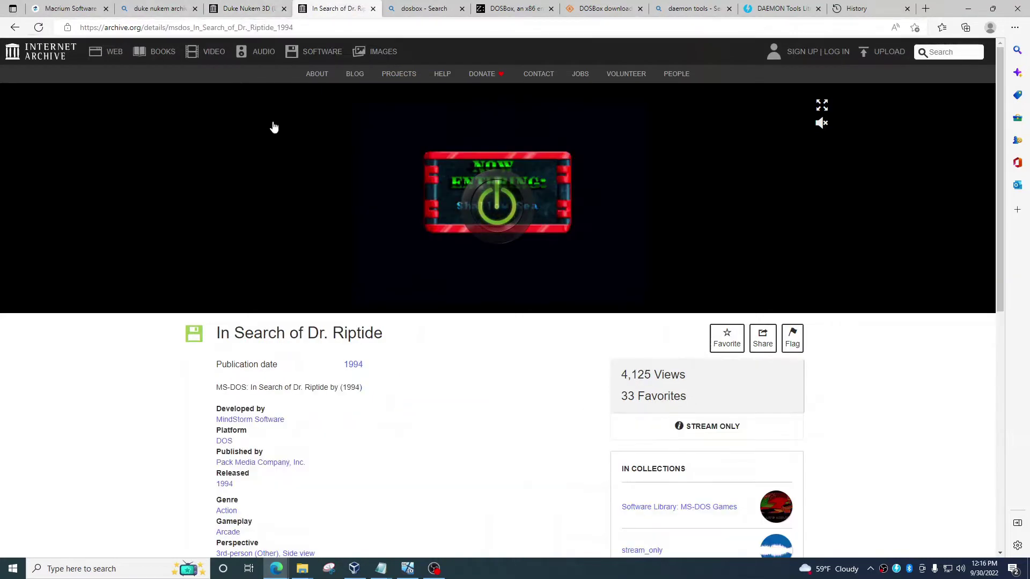
{"action": "left_click", "coordinate": [497, 206]}
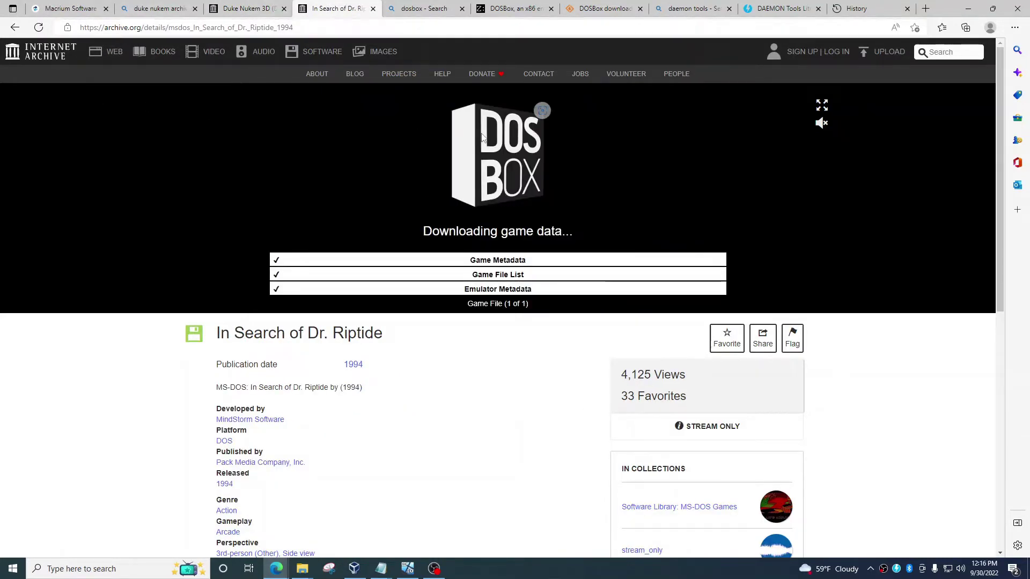
{"action": "left_click", "coordinate": [260, 8]}
{"action": "left_click", "coordinate": [464, 208]}
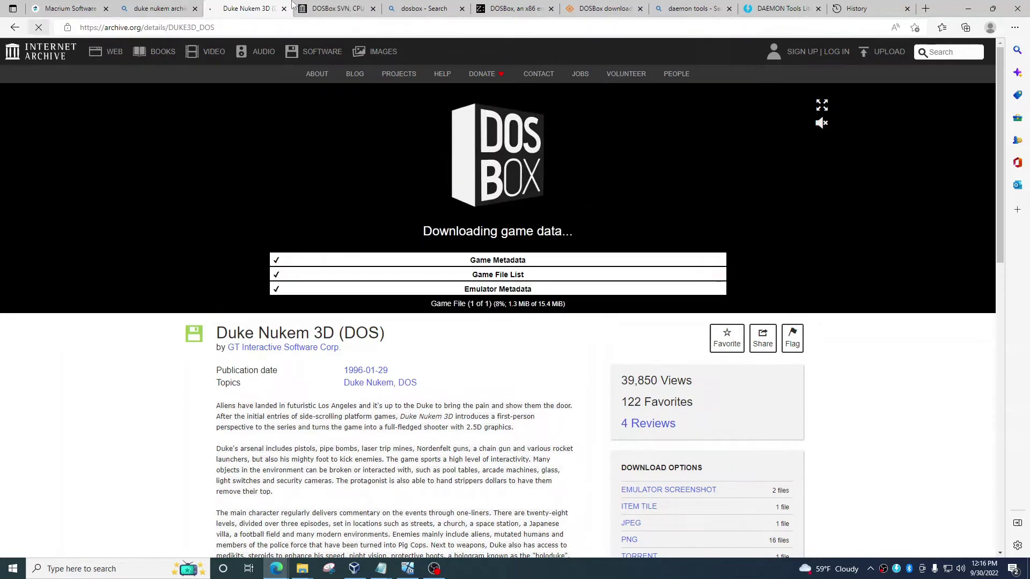
{"action": "left_click", "coordinate": [338, 8]}
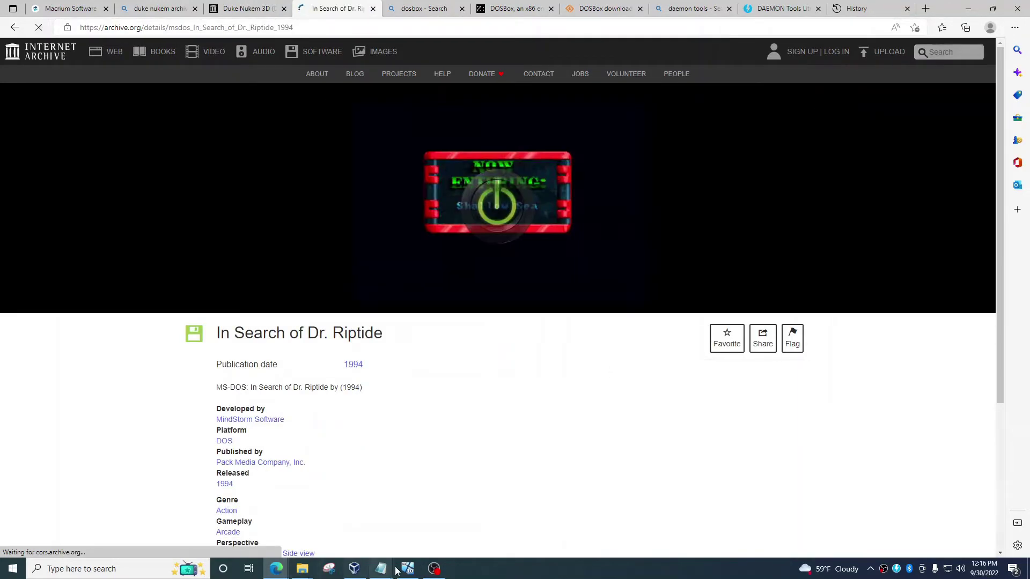
- Open the MCG Developer readme To DO notes over the virtual machine and highlight the DOS-era entries in the Windows release date list
{"action": "mouse_move", "coordinate": [381, 570]}
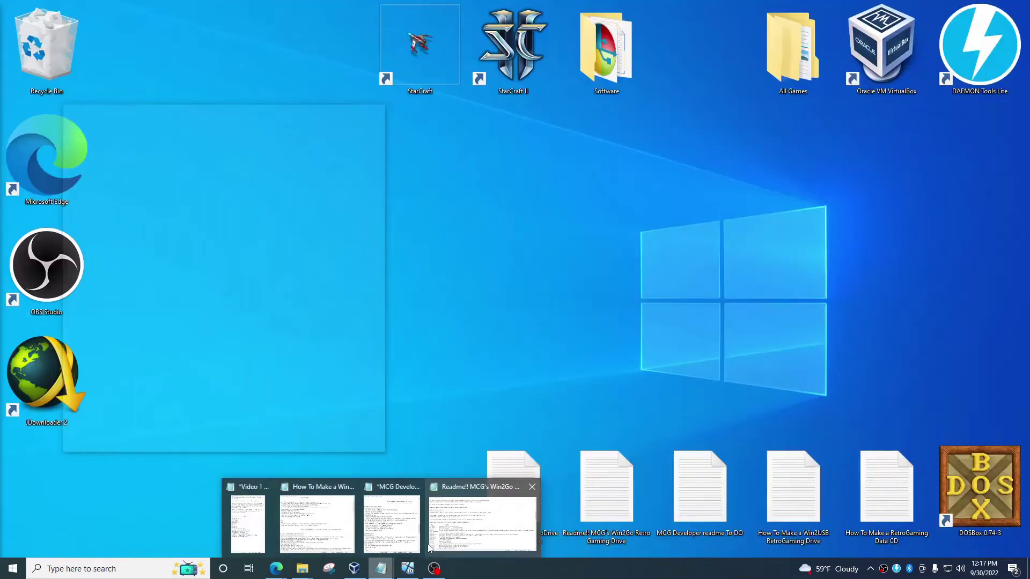
{"action": "left_click", "coordinate": [392, 523]}
{"action": "scroll", "coordinate": [140, 267], "scroll_direction": "up", "scroll_amount": 9}
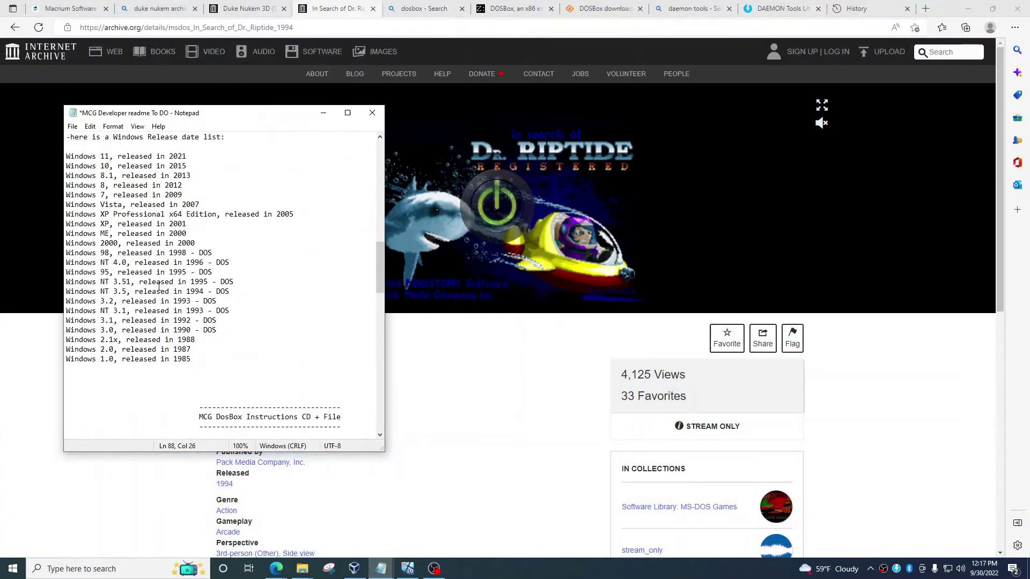
{"action": "left_click_drag", "start_coordinate": [230, 398], "coordinate": [65, 314]}
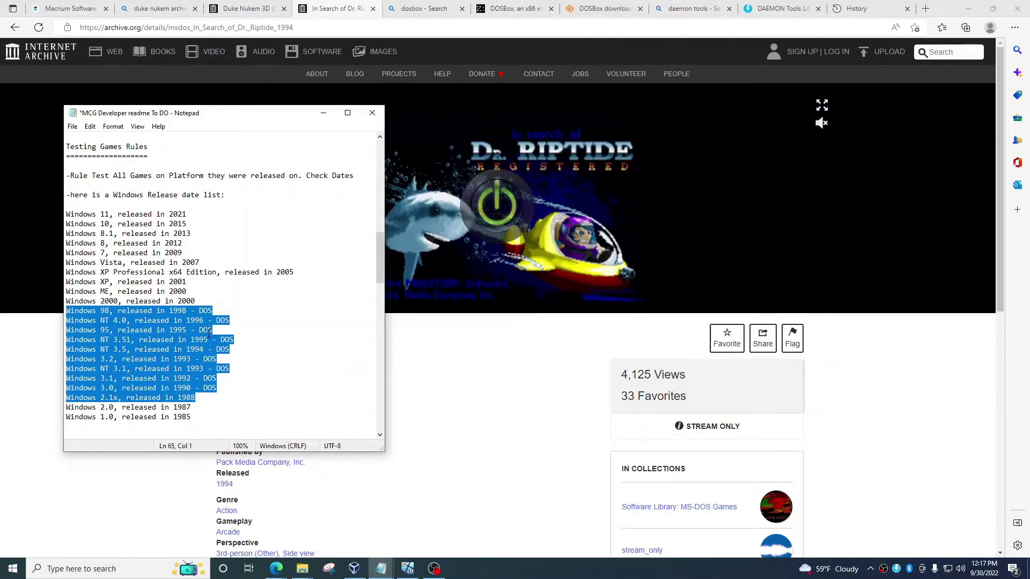
{"action": "left_click", "coordinate": [968, 8]}
{"action": "left_click", "coordinate": [253, 306]}
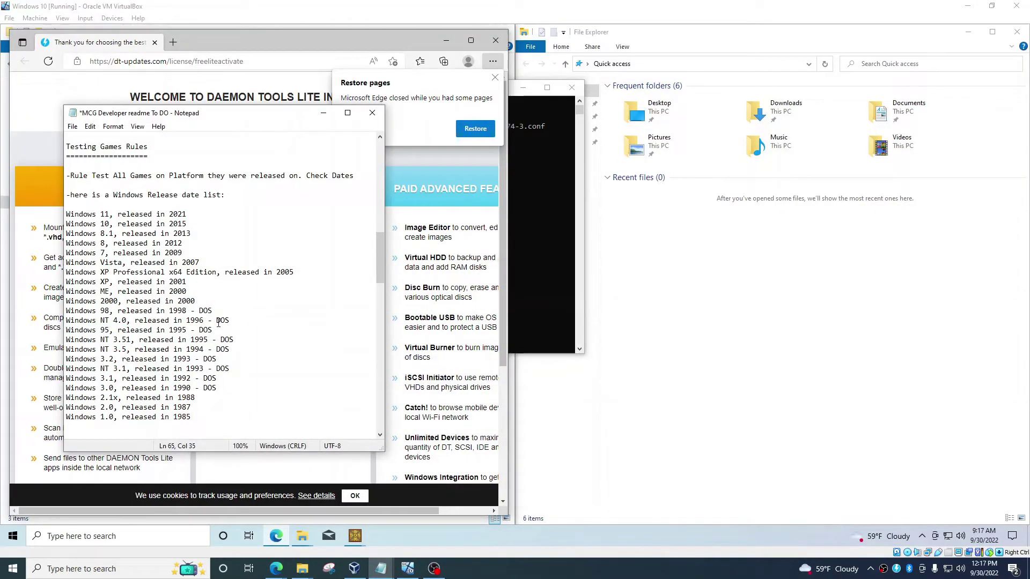
{"action": "left_click_drag", "start_coordinate": [214, 329], "coordinate": [68, 330]}
{"action": "left_click_drag", "start_coordinate": [67, 329], "coordinate": [121, 328]}
{"action": "left_click_drag", "start_coordinate": [249, 351], "coordinate": [195, 350]}
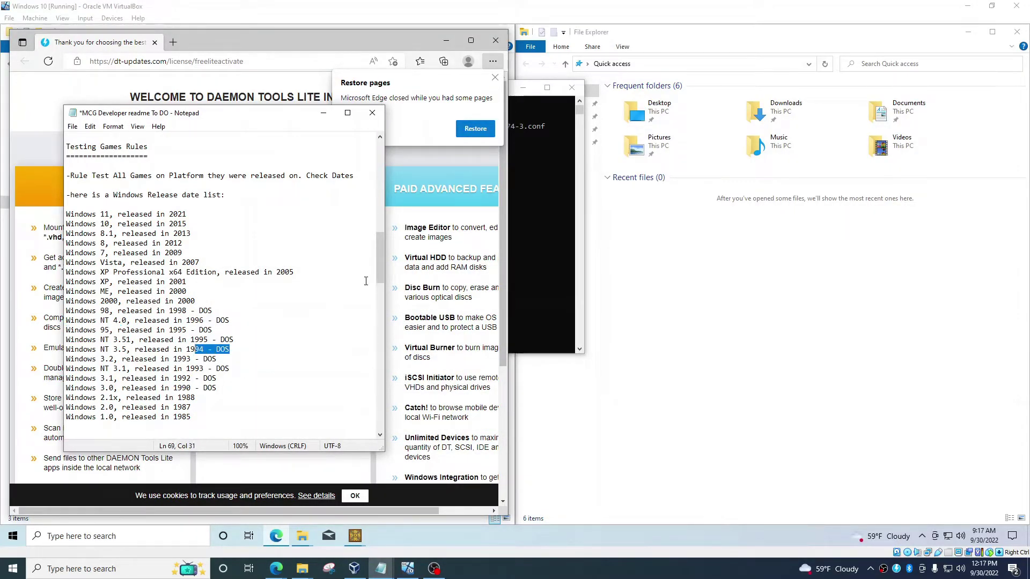
- Return to the virtual machine, minimize its browser and bring the dos folder window to the front
{"action": "left_click", "coordinate": [531, 215]}
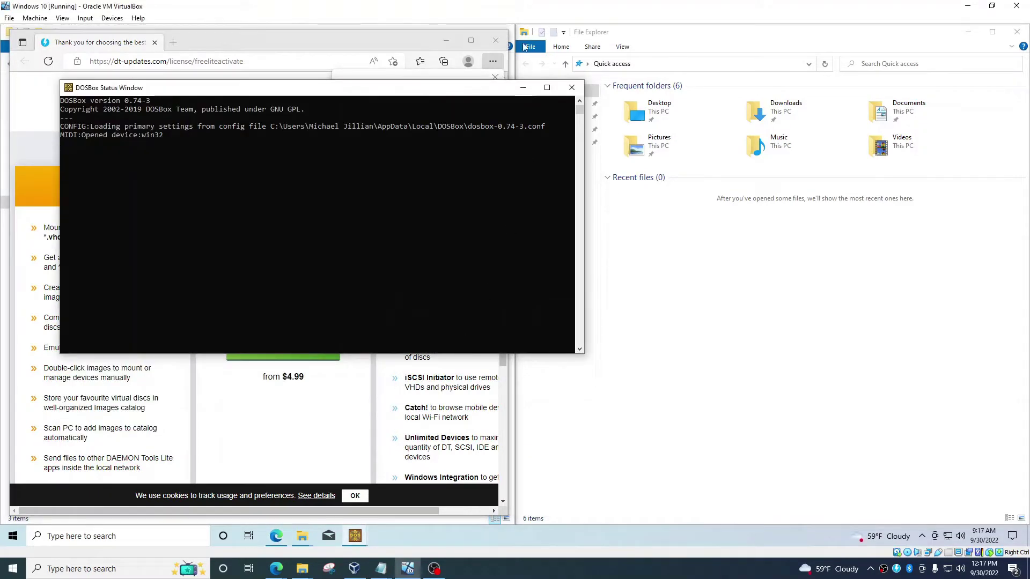
{"action": "left_click", "coordinate": [444, 47]}
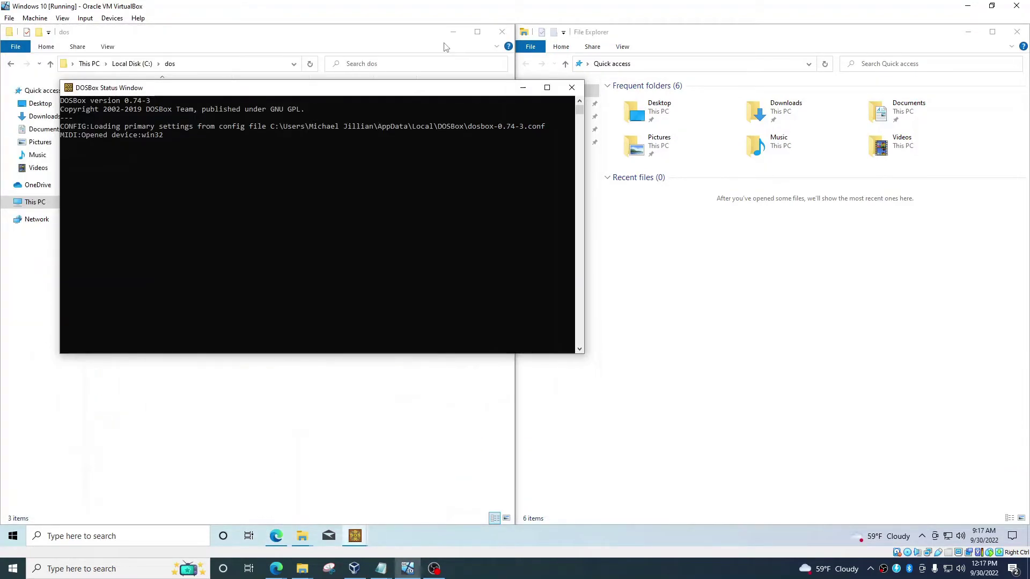
{"action": "left_click", "coordinate": [346, 42]}
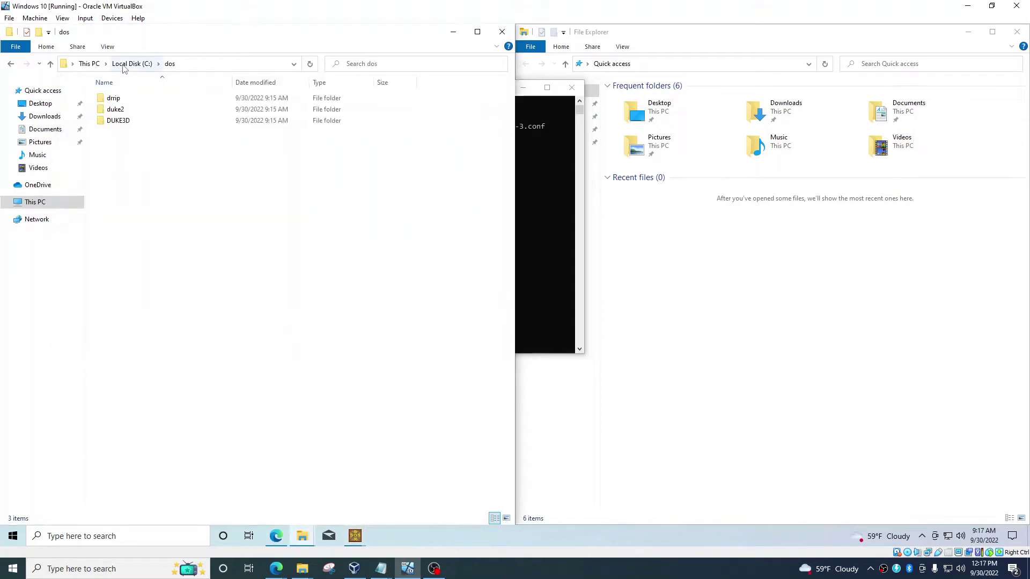
- Trace the path from This PC through Local Disk (C:) and reopen the dos folder
{"action": "left_click", "coordinate": [131, 63]}
{"action": "left_click", "coordinate": [209, 63]}
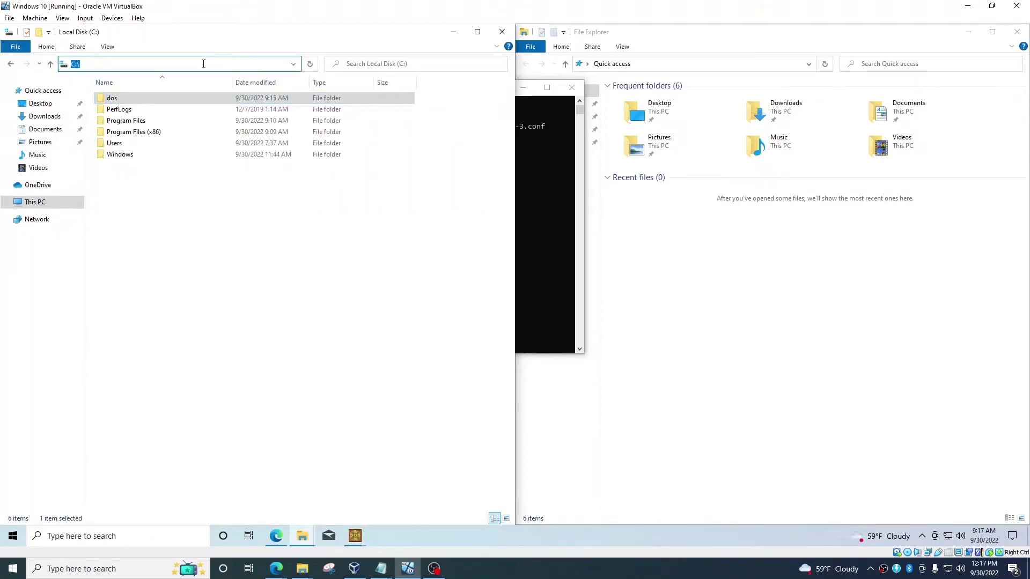
{"action": "left_click", "coordinate": [37, 204]}
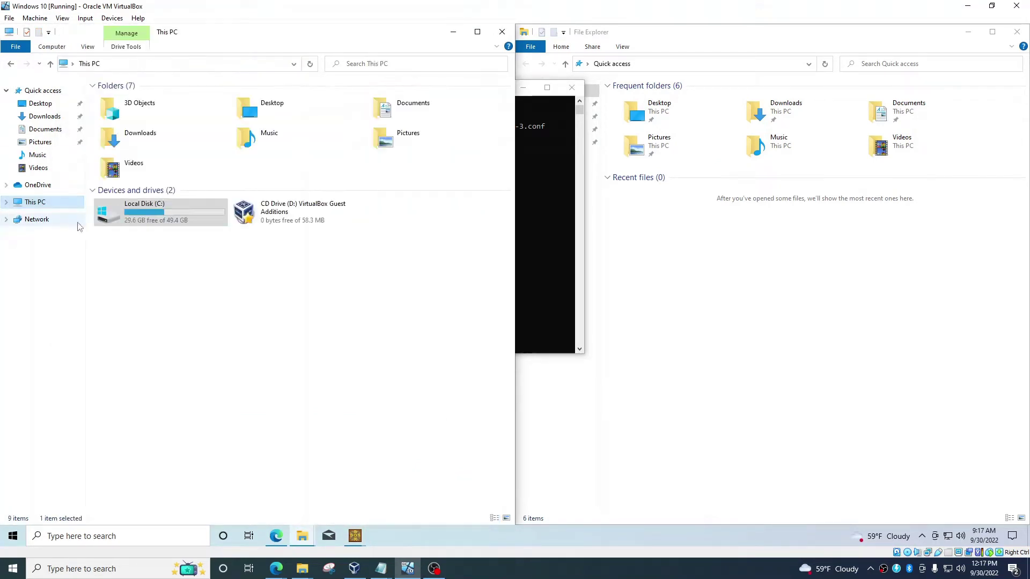
{"action": "double_click", "coordinate": [142, 210]}
{"action": "left_click", "coordinate": [112, 101]}
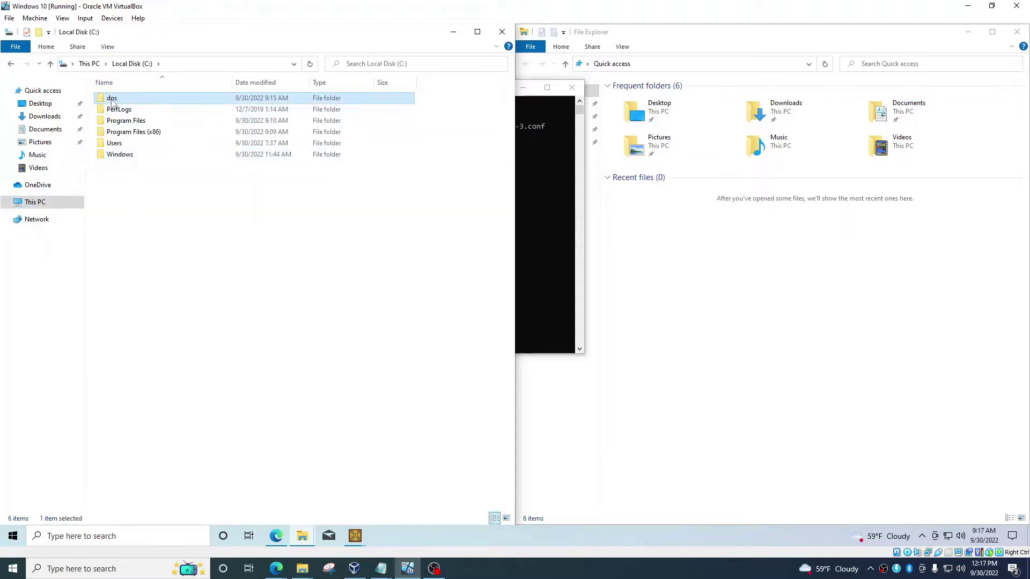
{"action": "left_click", "coordinate": [112, 101]}
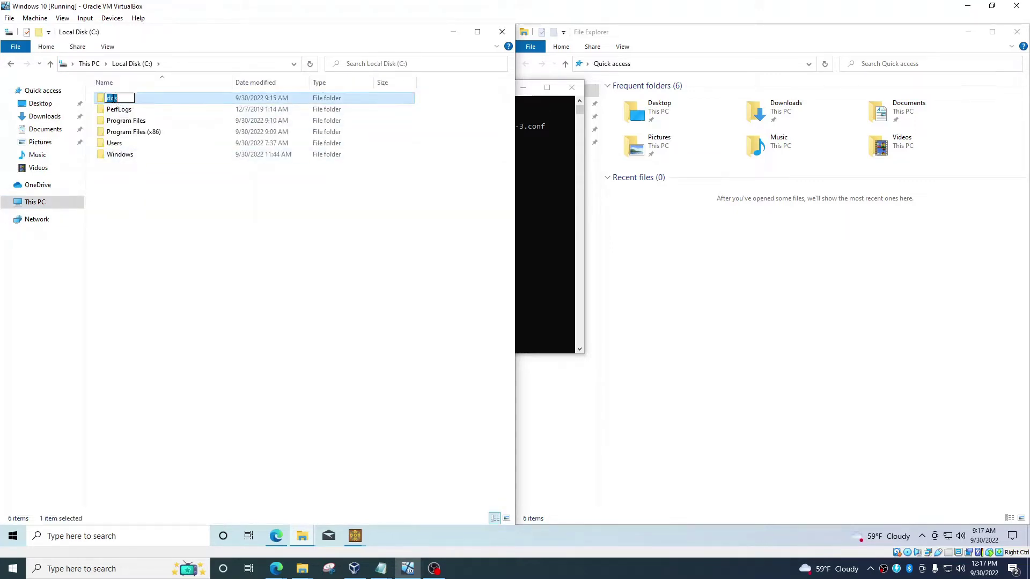
{"action": "left_click", "coordinate": [163, 103]}
{"action": "double_click", "coordinate": [146, 102]}
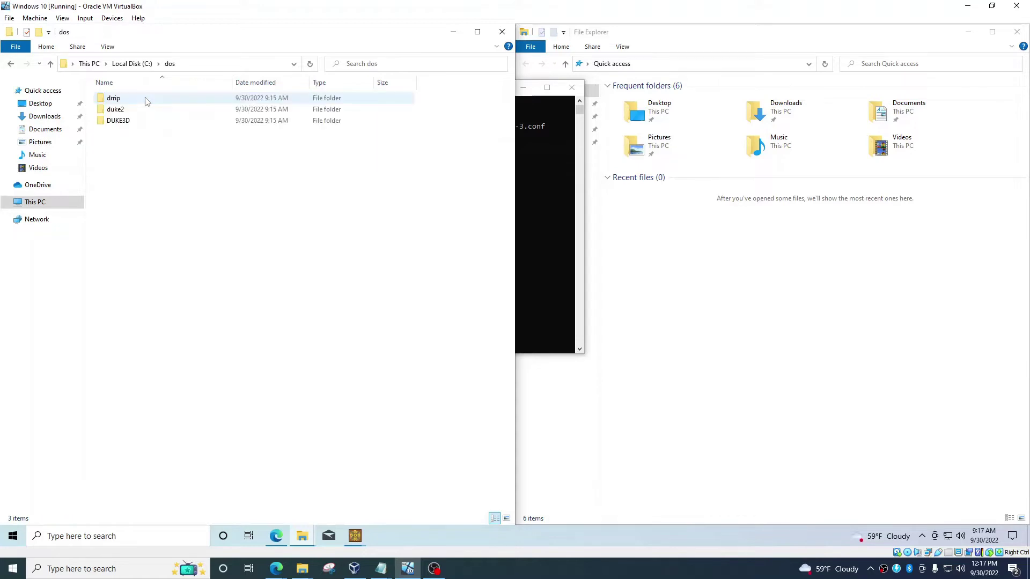
- Point out the drrip, duke2 and DUKE3D game folders inside dos by selecting them together and individually
{"action": "left_click_drag", "start_coordinate": [120, 145], "coordinate": [127, 100]}
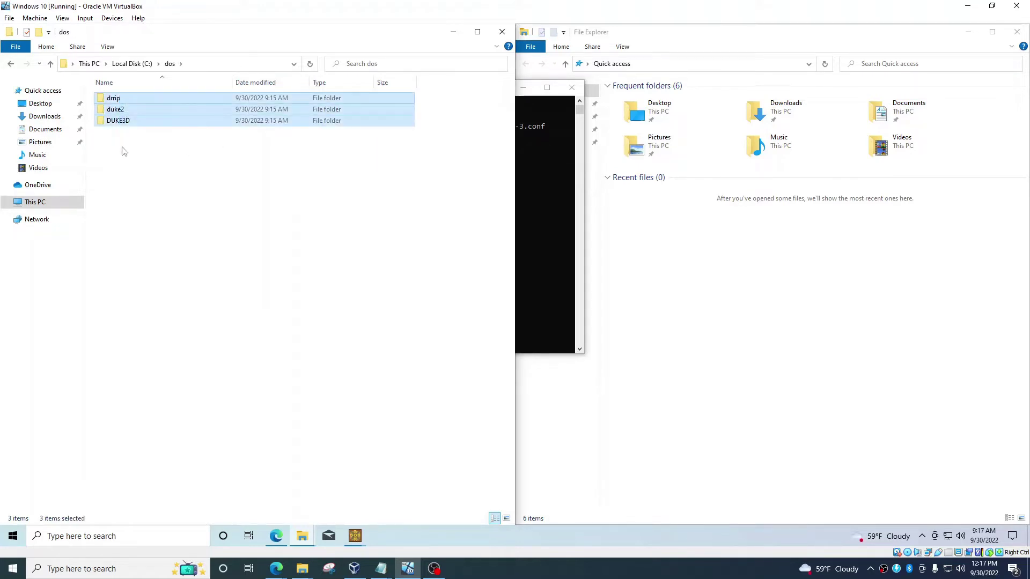
{"action": "left_click", "coordinate": [124, 101]}
{"action": "left_click", "coordinate": [121, 110]}
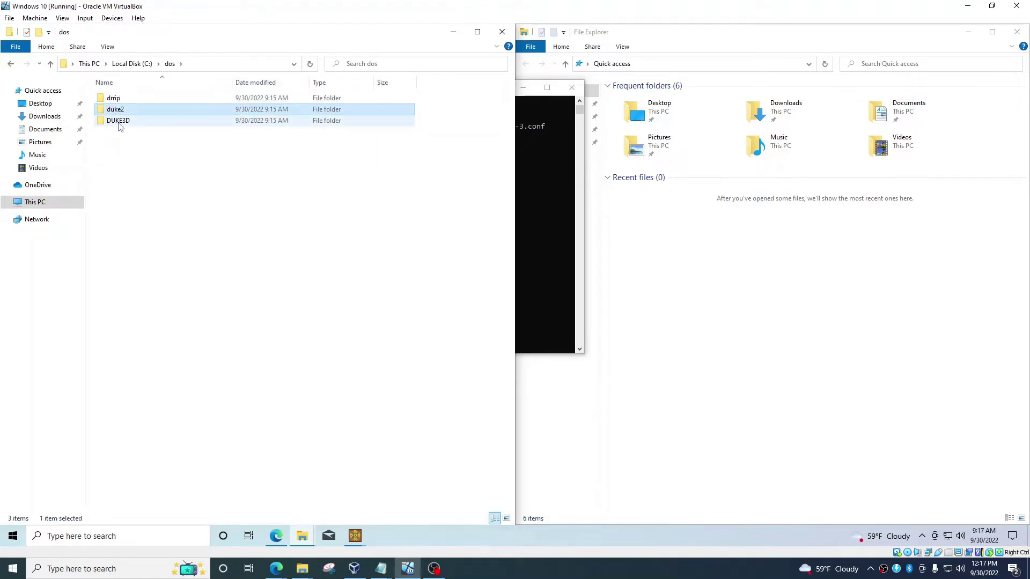
{"action": "left_click", "coordinate": [120, 124]}
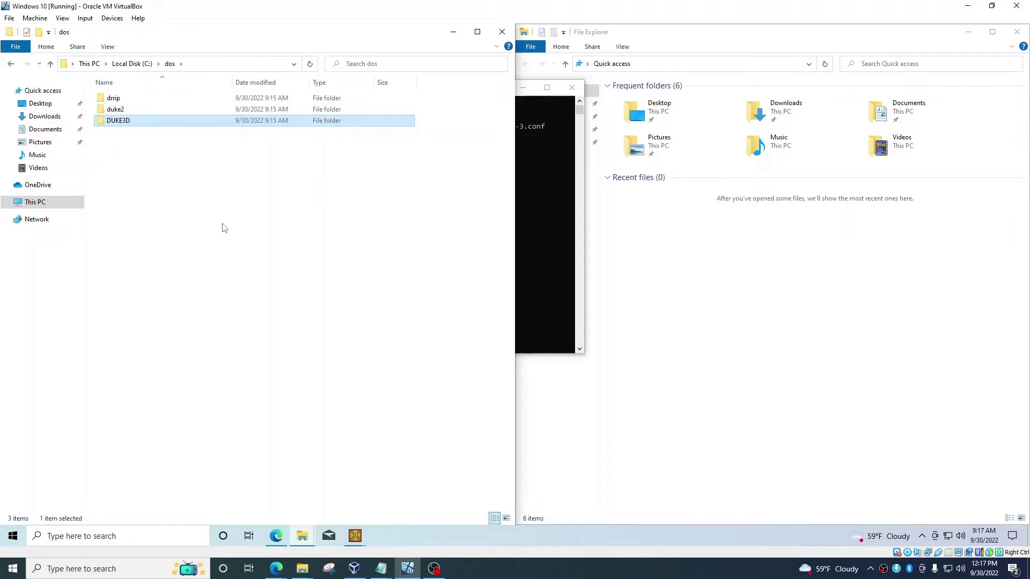
- Bring the DOSBox command prompt window to the front and reposition it over the DOSBox Status Window
{"action": "left_click", "coordinate": [531, 184]}
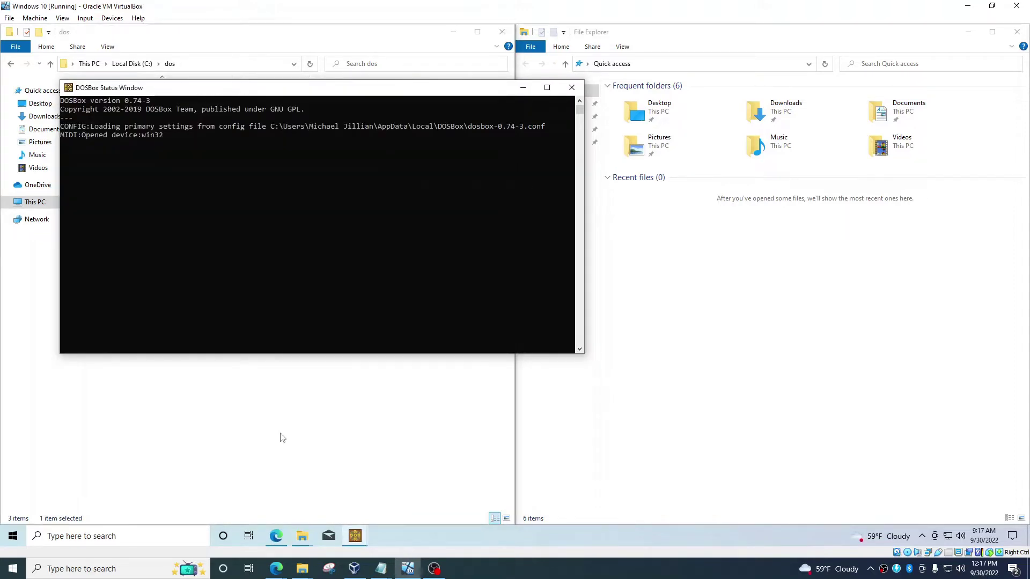
{"action": "left_click", "coordinate": [355, 536]}
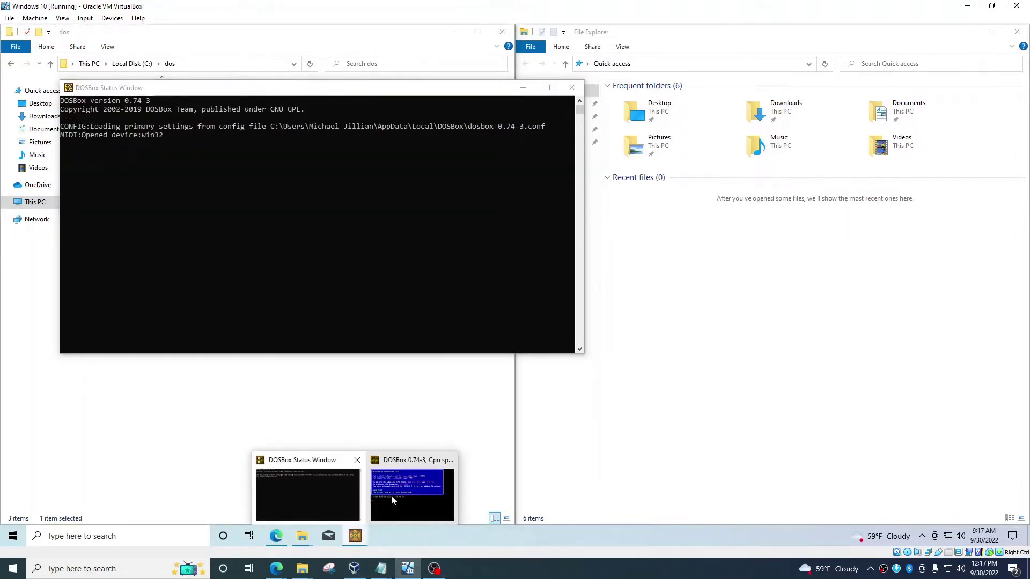
{"action": "left_click", "coordinate": [393, 500]}
{"action": "left_click_drag", "start_coordinate": [222, 94], "coordinate": [277, 149]}
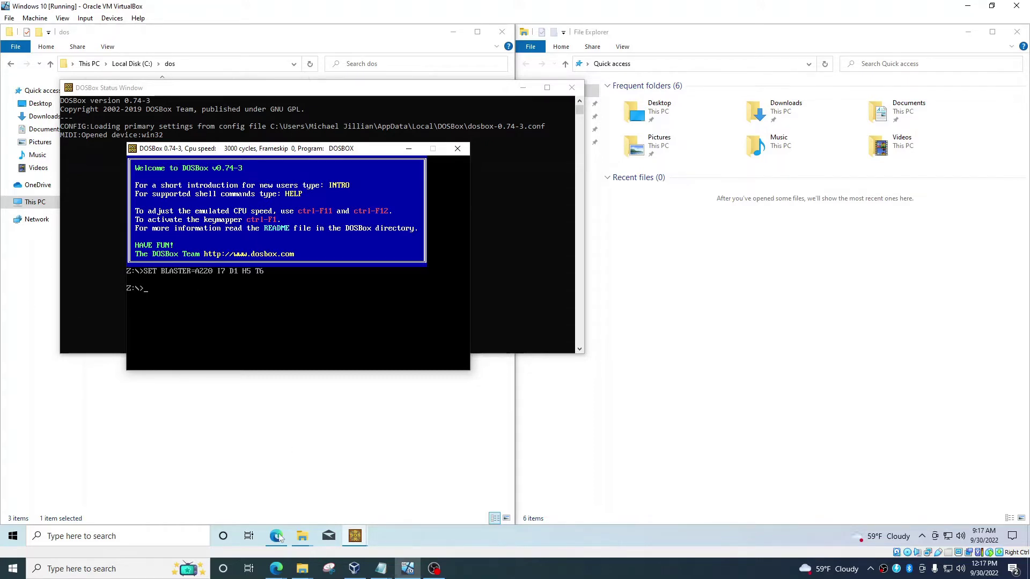
- Consult the "Using DosBox Bare Bones" instructions in the Notepad readme and return to the DOSBox window
{"action": "key", "text": "alt+Tab"}
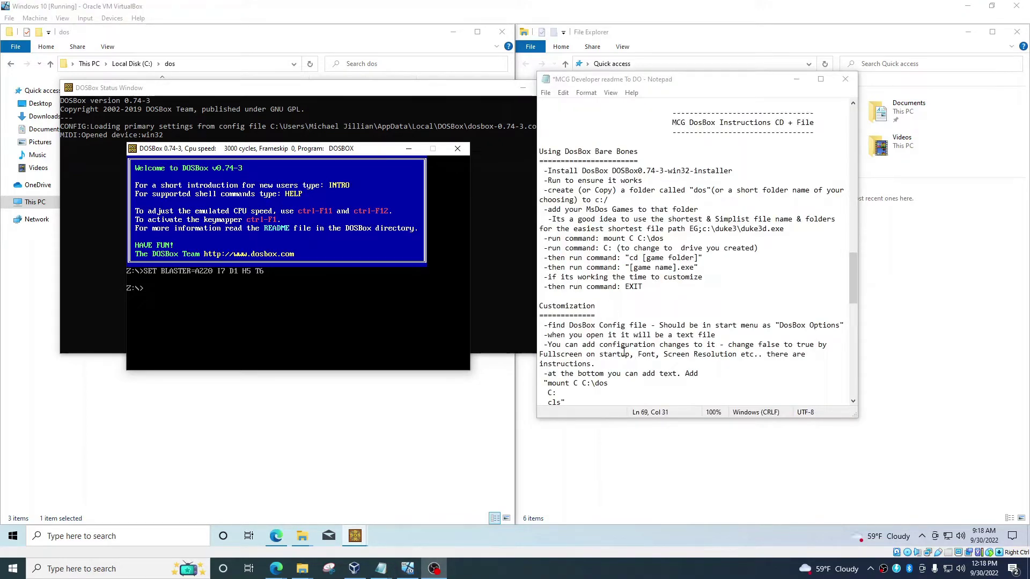
{"action": "left_click", "coordinate": [307, 317]}
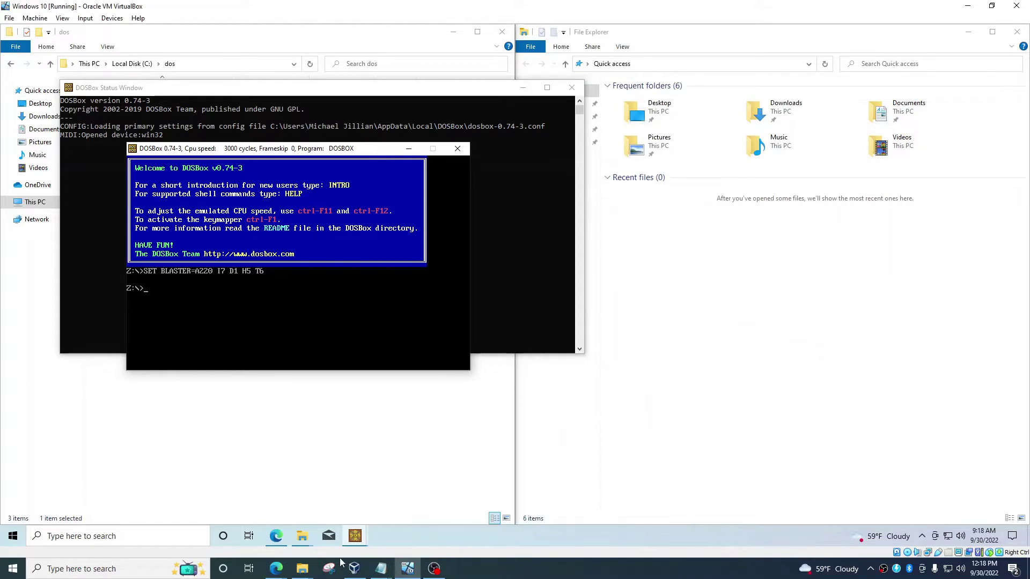
{"action": "mouse_move", "coordinate": [381, 569]}
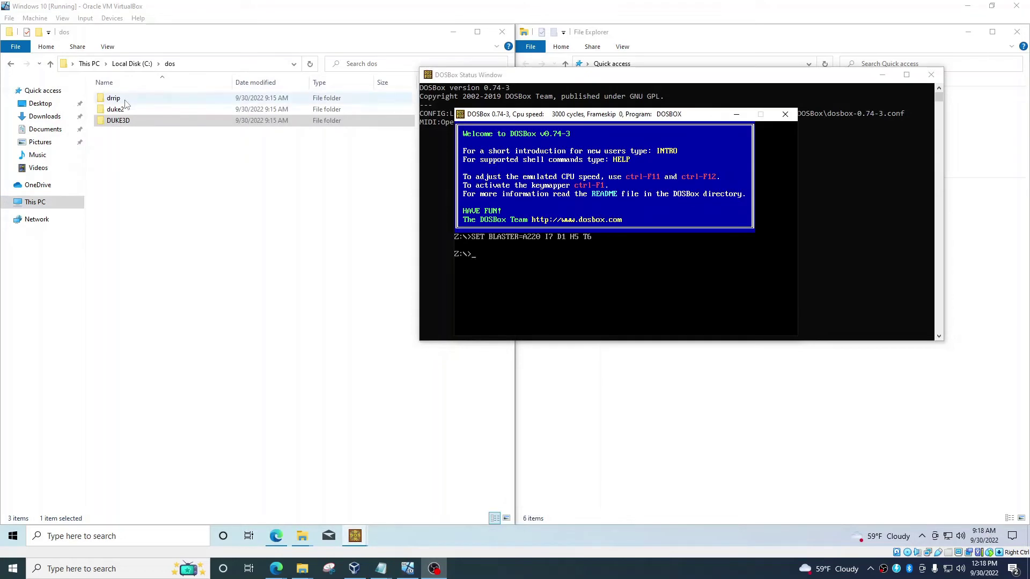
- Point out the duke2 and DUKE3D folders, view the files inside drrip and return to the dos folder
{"action": "left_click", "coordinate": [120, 109]}
{"action": "left_click", "coordinate": [119, 121]}
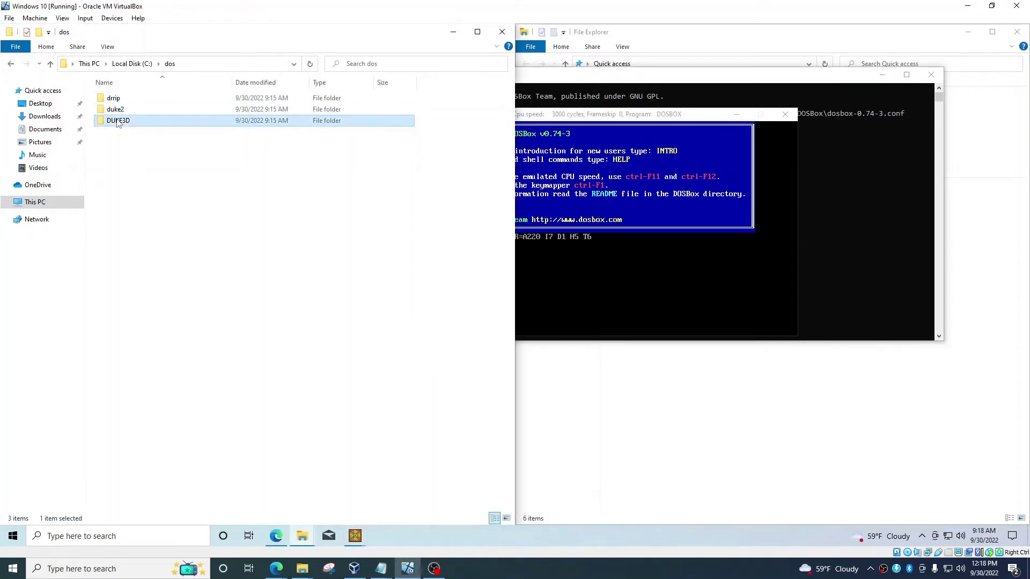
{"action": "double_click", "coordinate": [118, 100]}
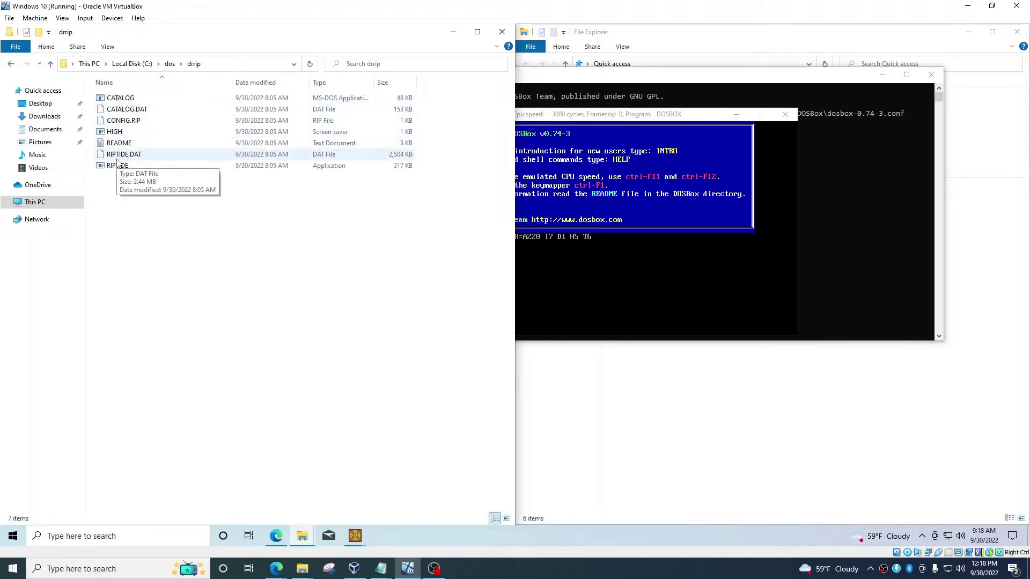
{"action": "key", "text": "alt+Left"}
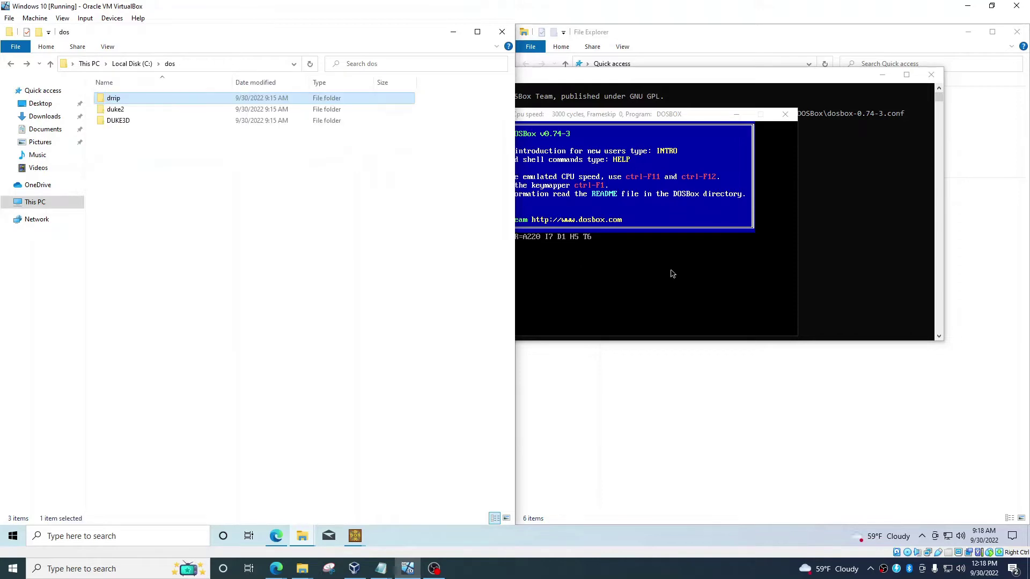
- In DOSBox, mount C:\dos as drive C, switch to C: and list its contents with dir
{"action": "left_click", "coordinate": [622, 280]}
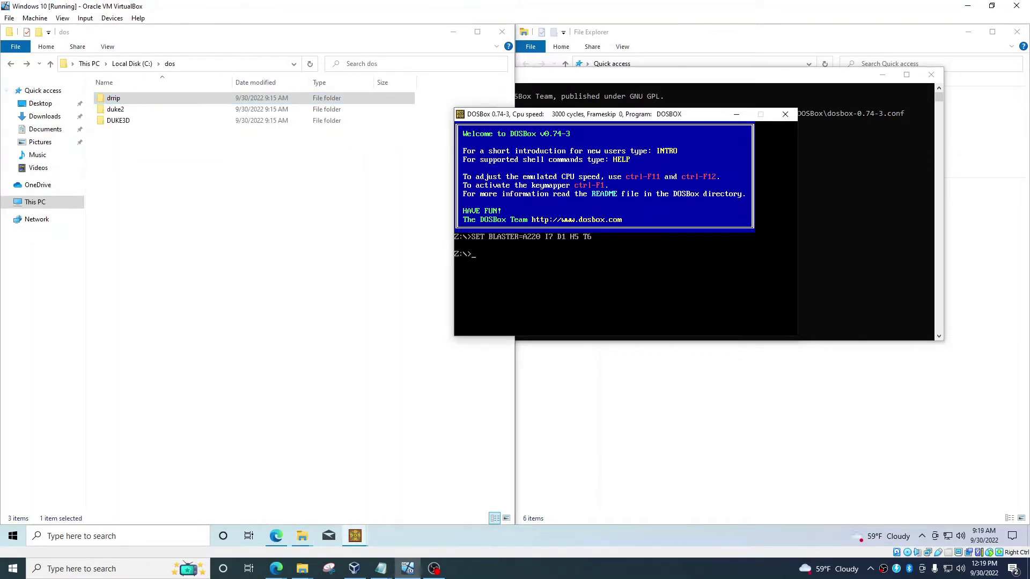
{"action": "key", "text": "alt+Tab"}
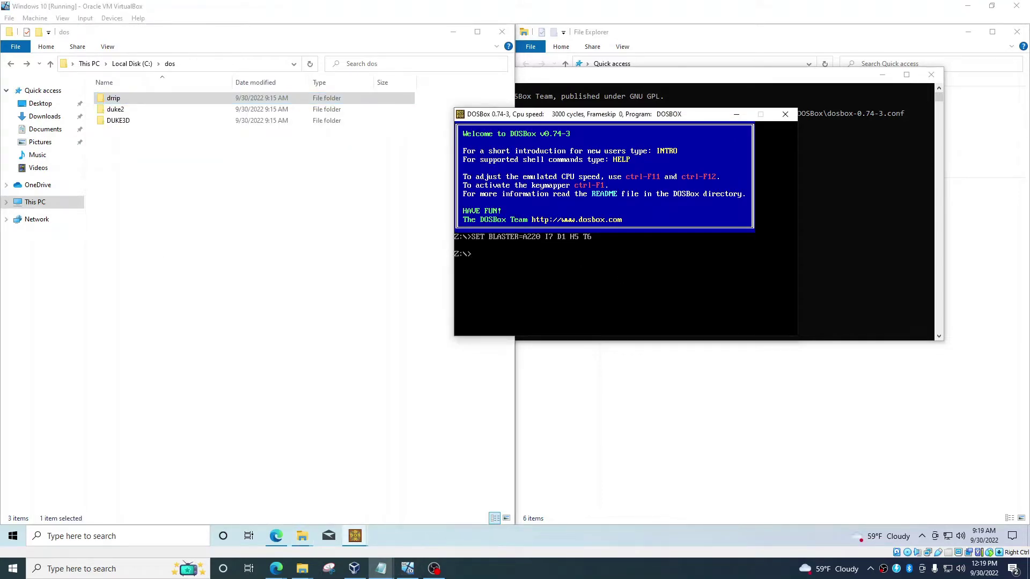
{"action": "left_click", "coordinate": [545, 307]}
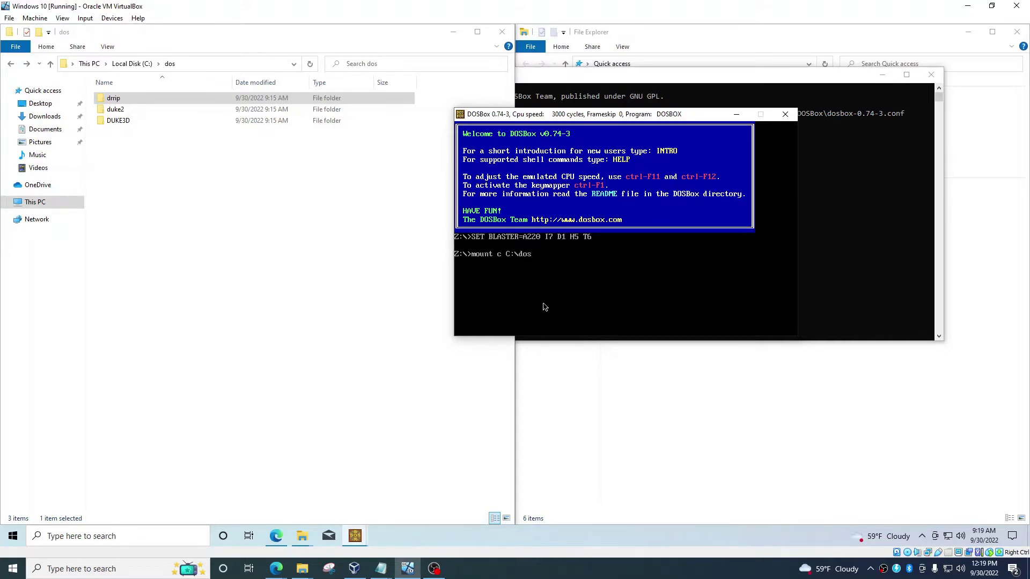
{"action": "key", "text": "Return"}
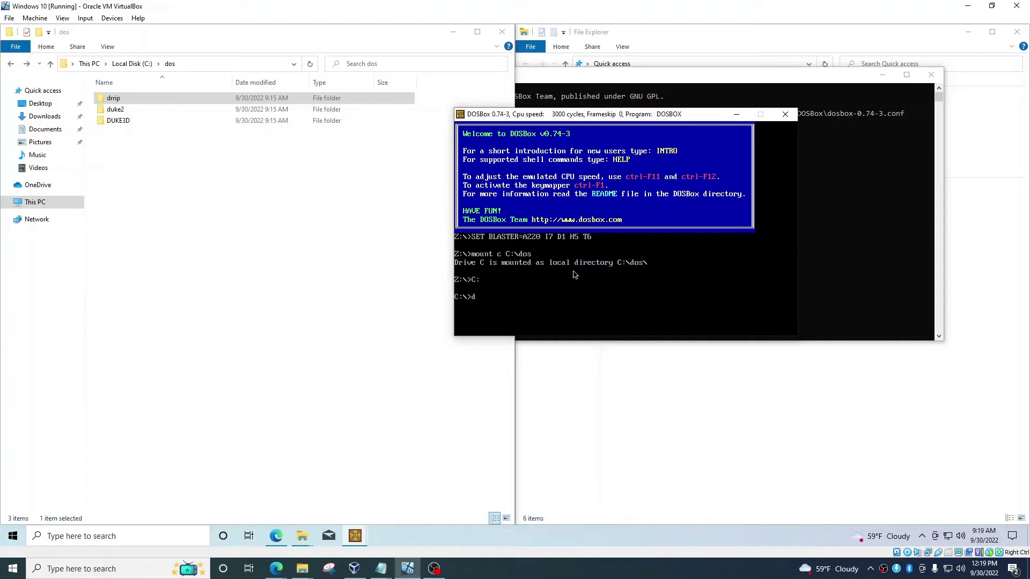
{"action": "key", "text": "Return"}
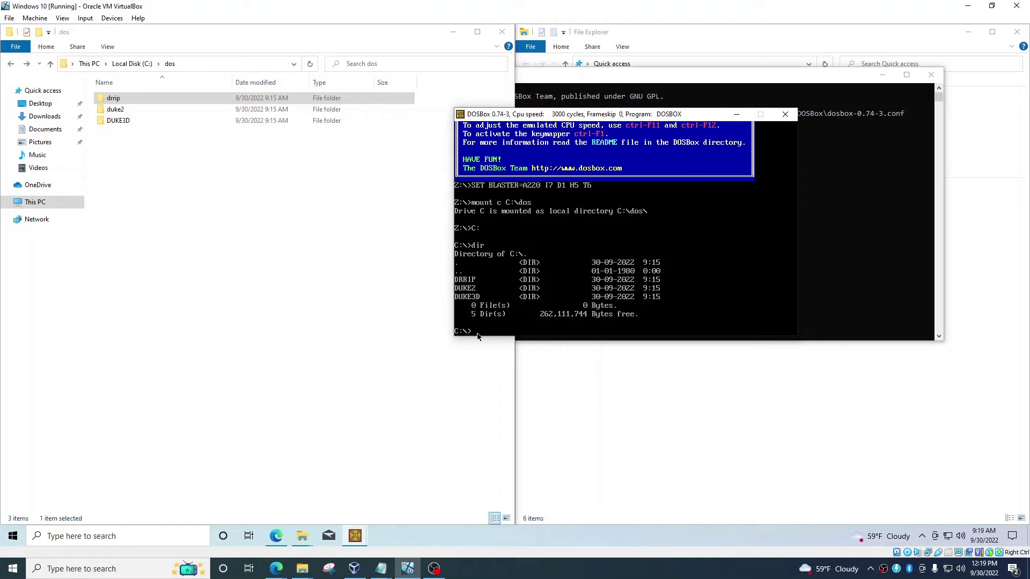
- Change DOSBox to the drrip directory and locate the RIPTIDE application in the matching Explorer folder
{"action": "type", "text": "cd drrip"}
{"action": "key", "text": "Return"}
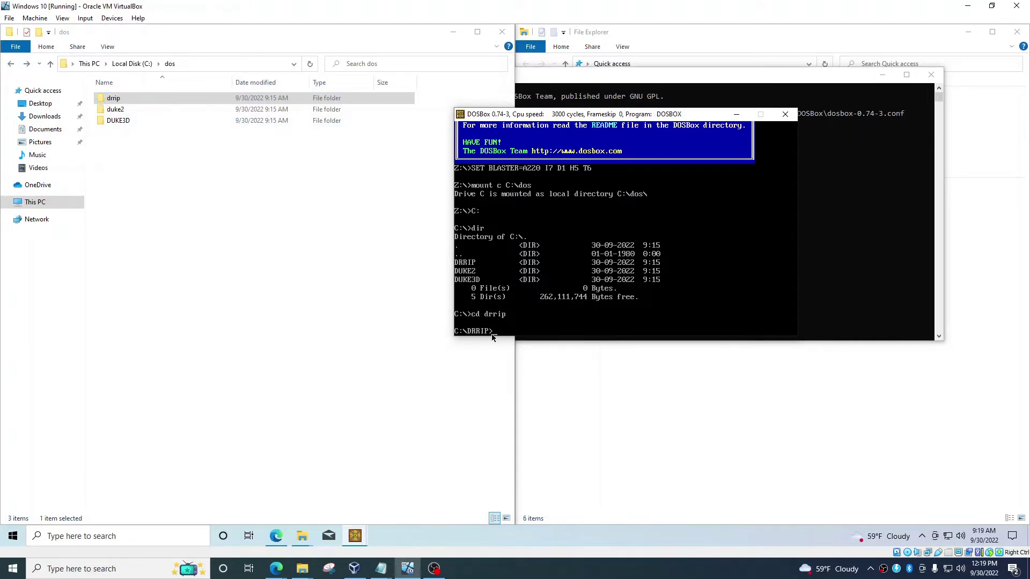
{"action": "double_click", "coordinate": [166, 99]}
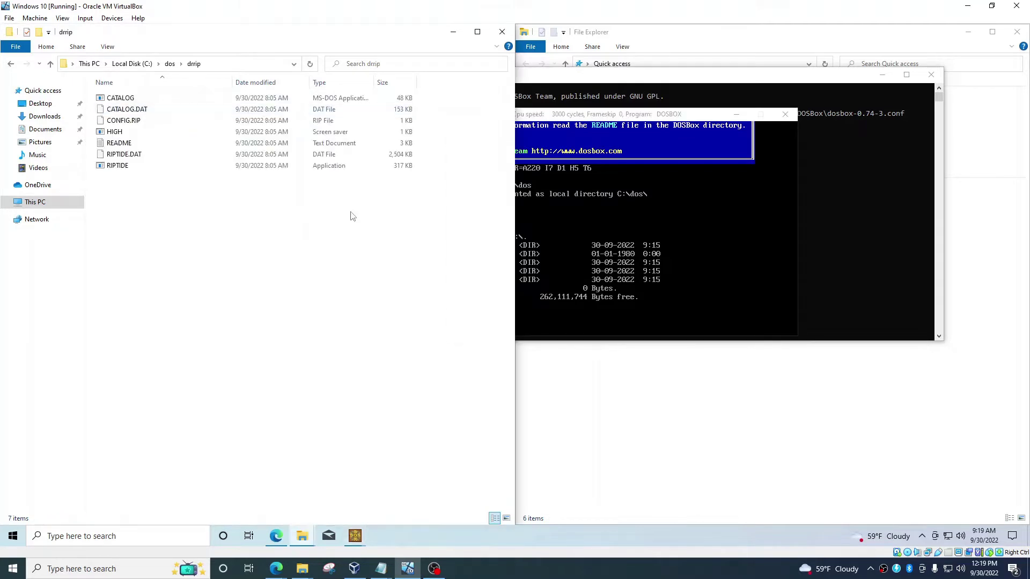
{"action": "left_click", "coordinate": [315, 169]}
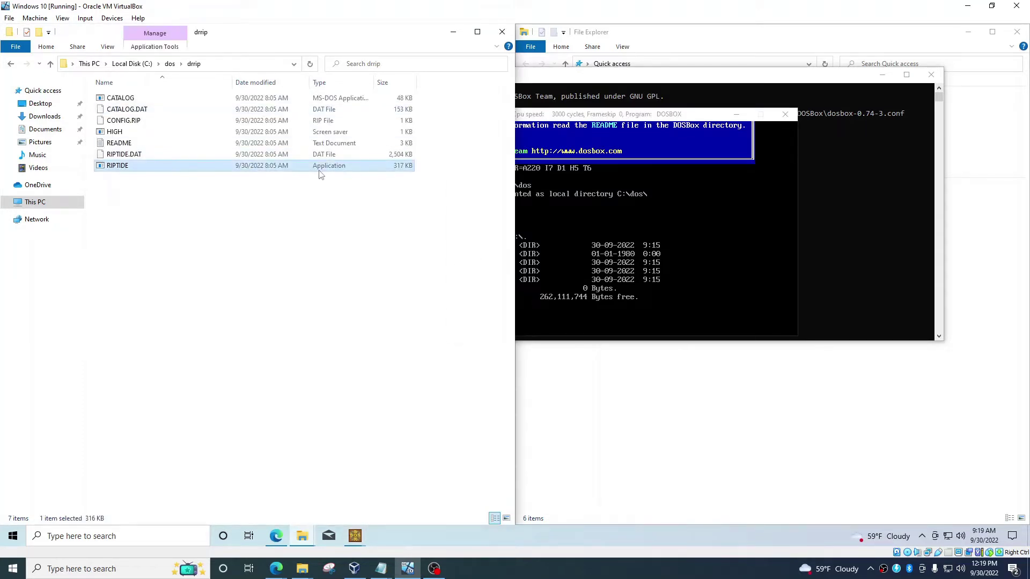
{"action": "left_click", "coordinate": [525, 327]}
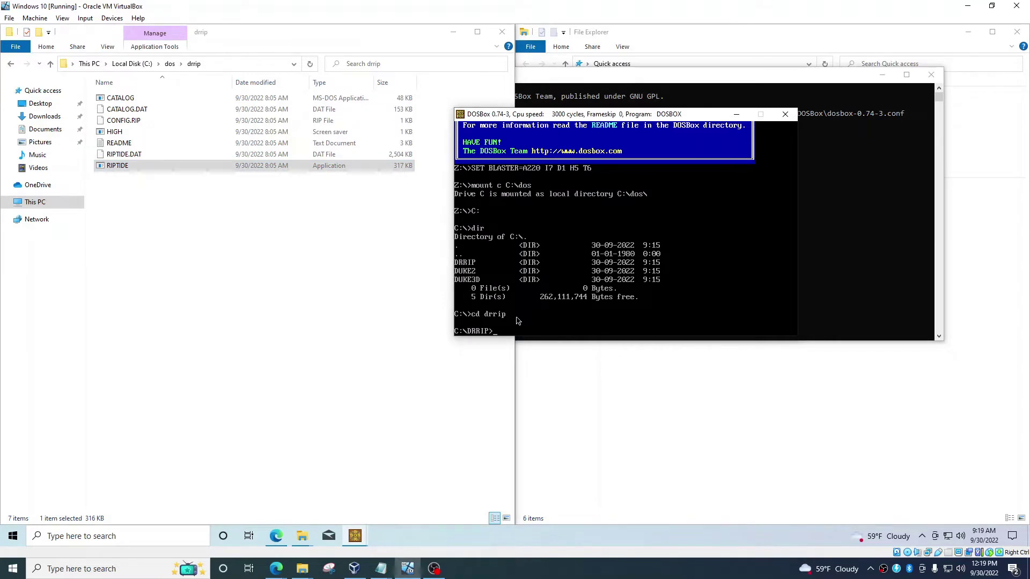
- Run riptide in DOSBox and start a new game from the Dr. Riptide title screen
{"action": "type", "text": "riptide"}
{"action": "key", "text": "Return"}
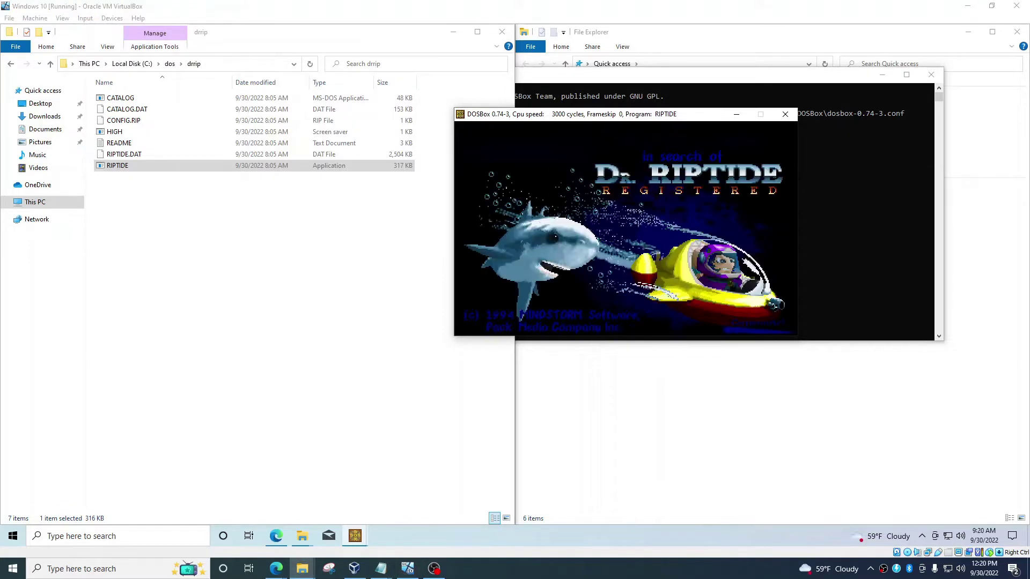
{"action": "left_click", "coordinate": [572, 289]}
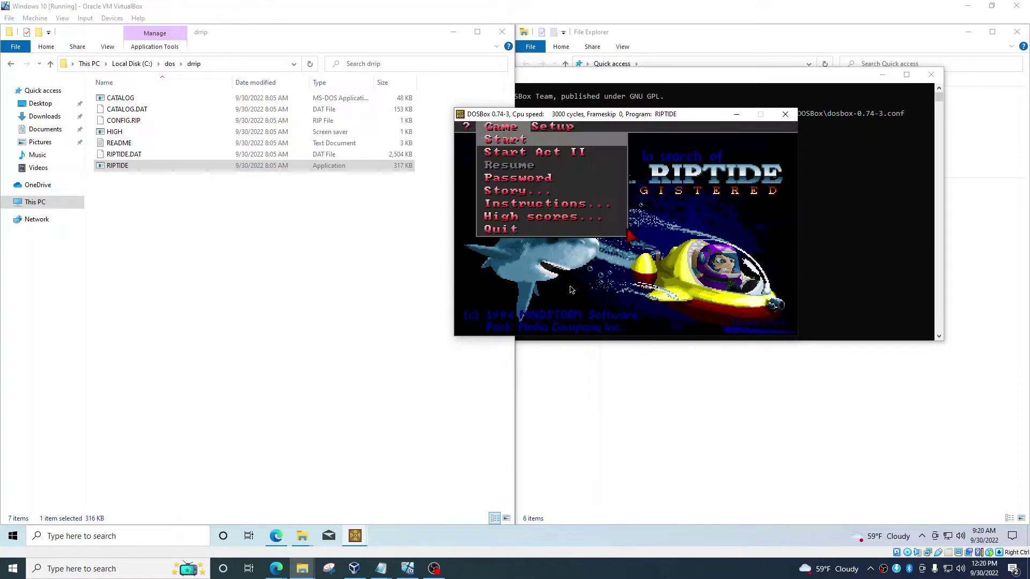
{"action": "left_click", "coordinate": [578, 236]}
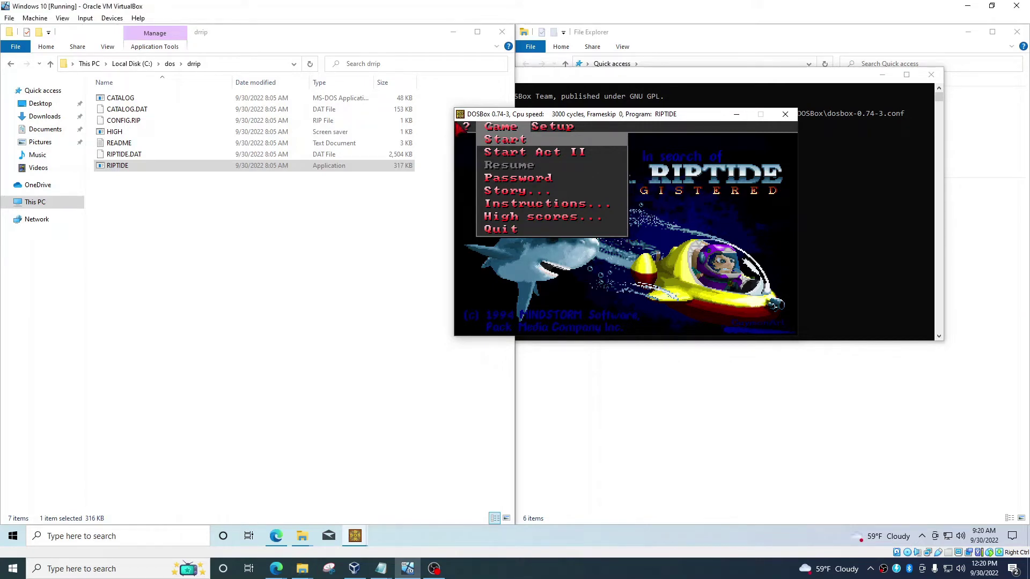
{"action": "key", "text": "Return"}
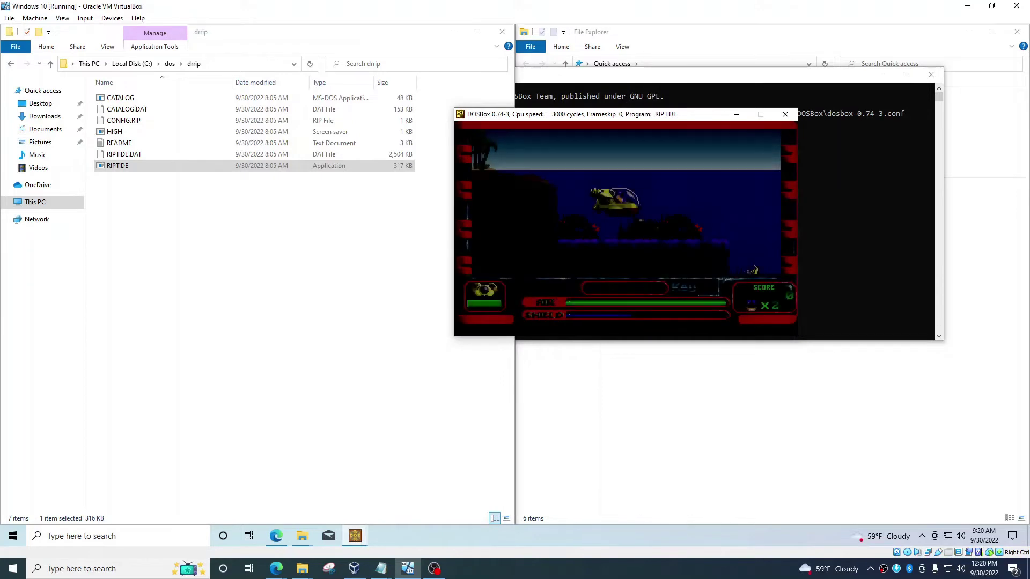
- Steer the submarine forward and up to the water surface, and quit the game
{"action": "key", "text": "Right"}
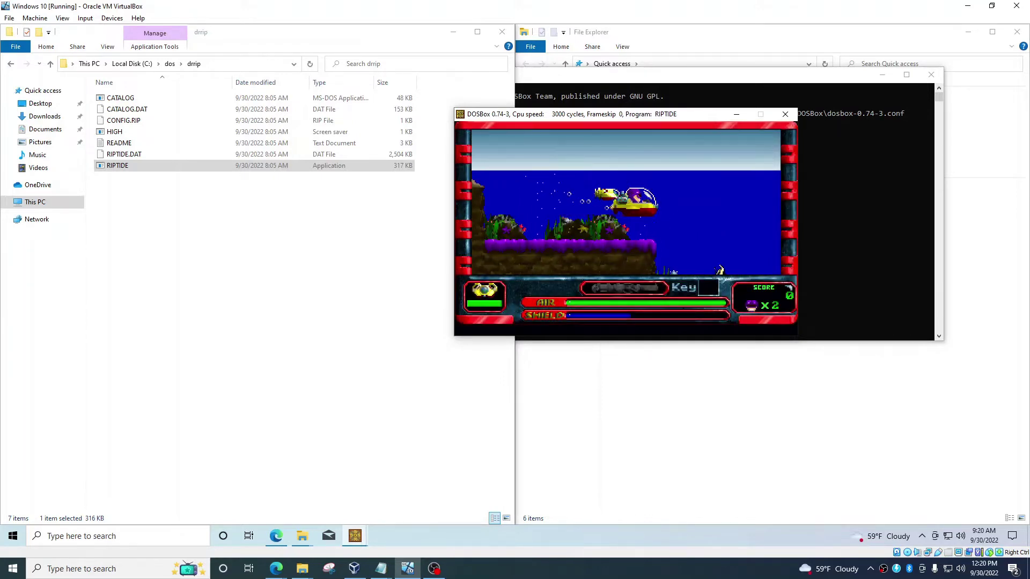
{"action": "key", "text": "Up"}
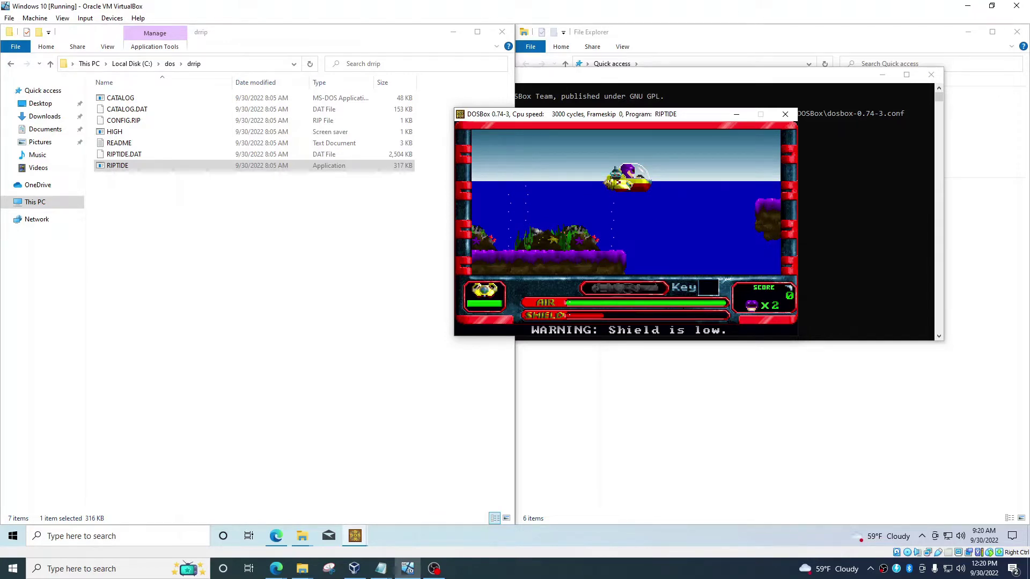
{"action": "key", "text": "Escape"}
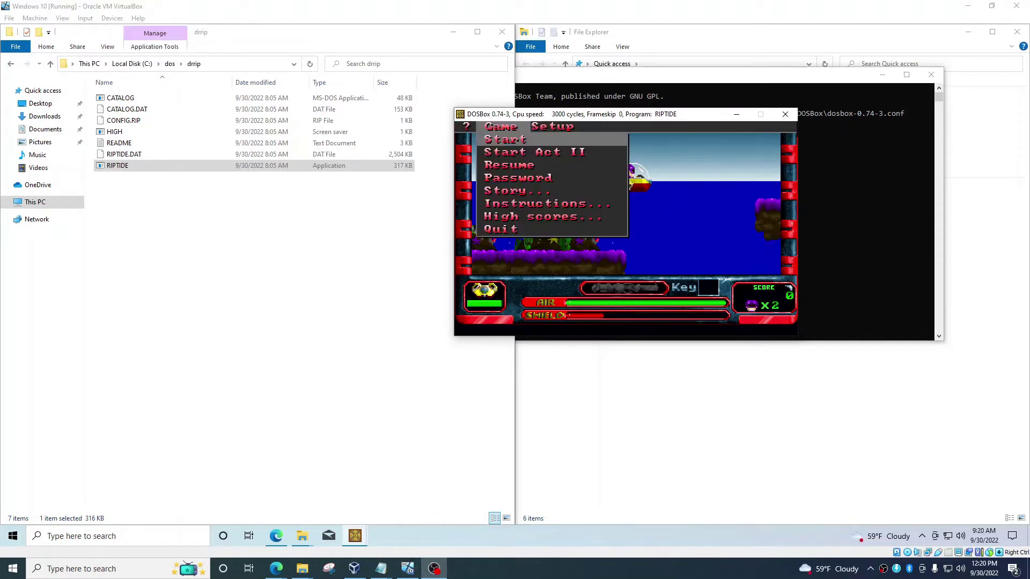
{"action": "key", "text": "Escape"}
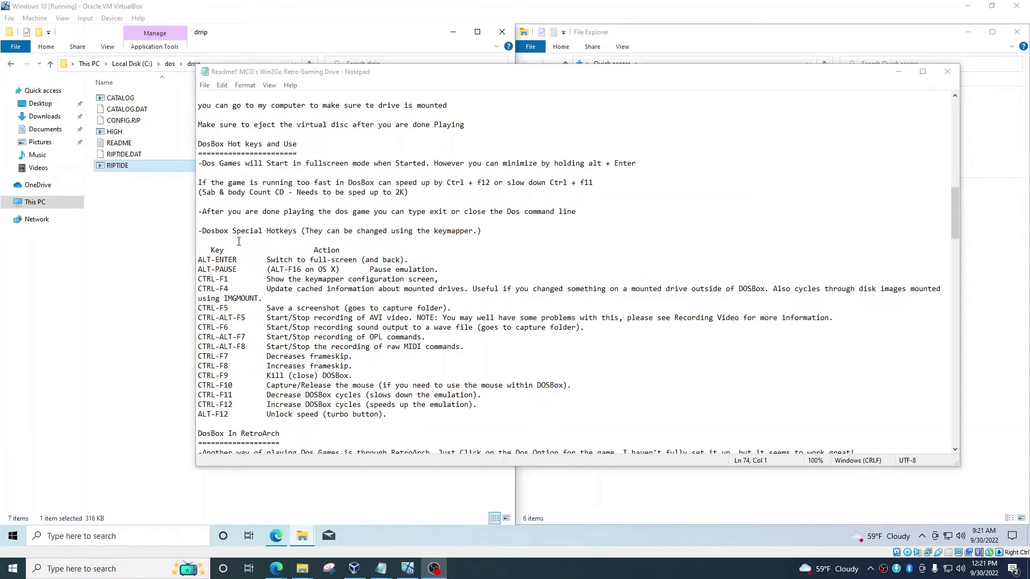
- Examine the DosBox special hotkeys in the Notepad readme, highlighting the CTRL-F9 and CTRL-F10 entries, and minimize it
{"action": "left_click_drag", "start_coordinate": [210, 246], "coordinate": [322, 386]}
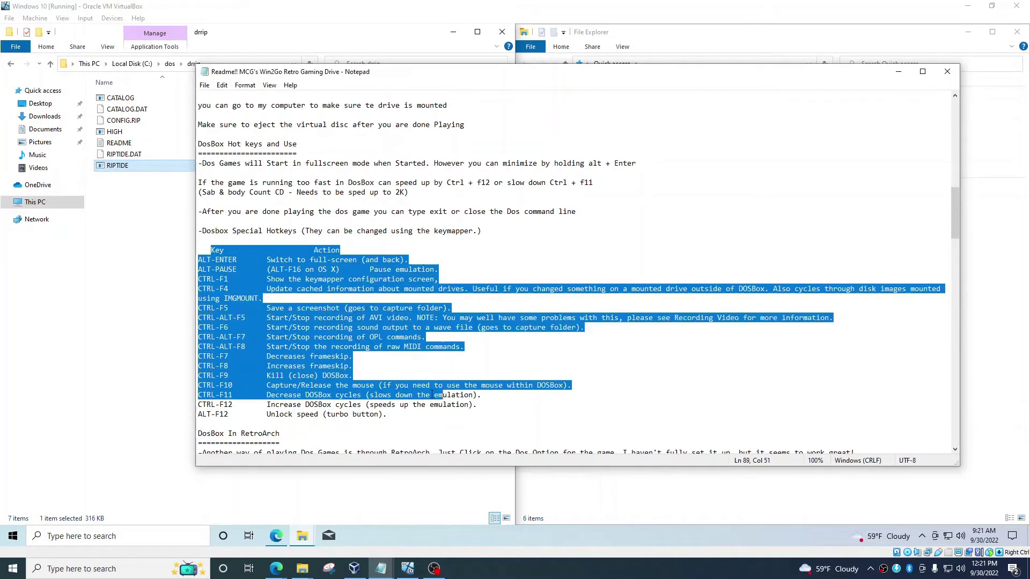
{"action": "left_click", "coordinate": [302, 366]}
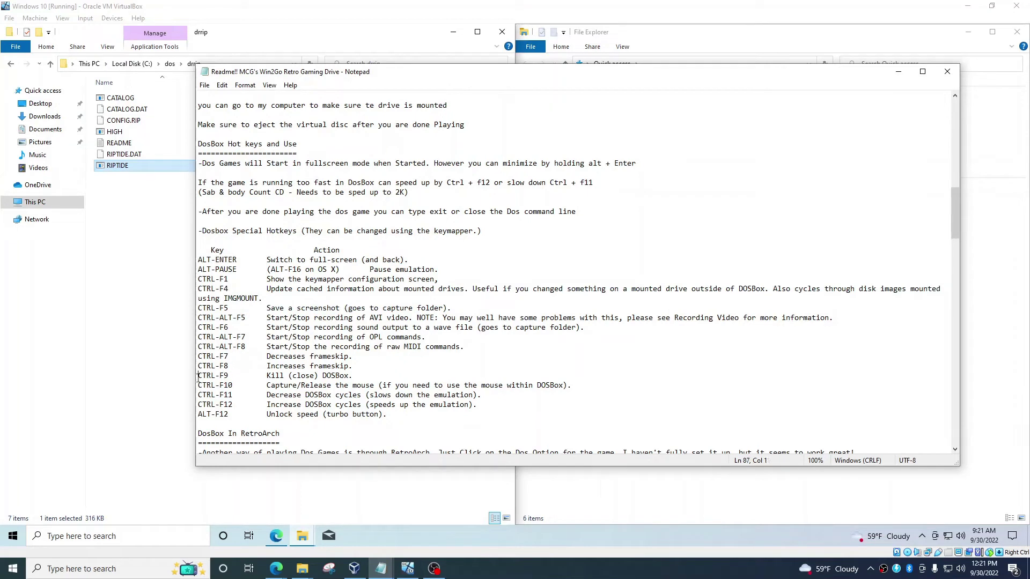
{"action": "left_click_drag", "start_coordinate": [198, 378], "coordinate": [354, 374]}
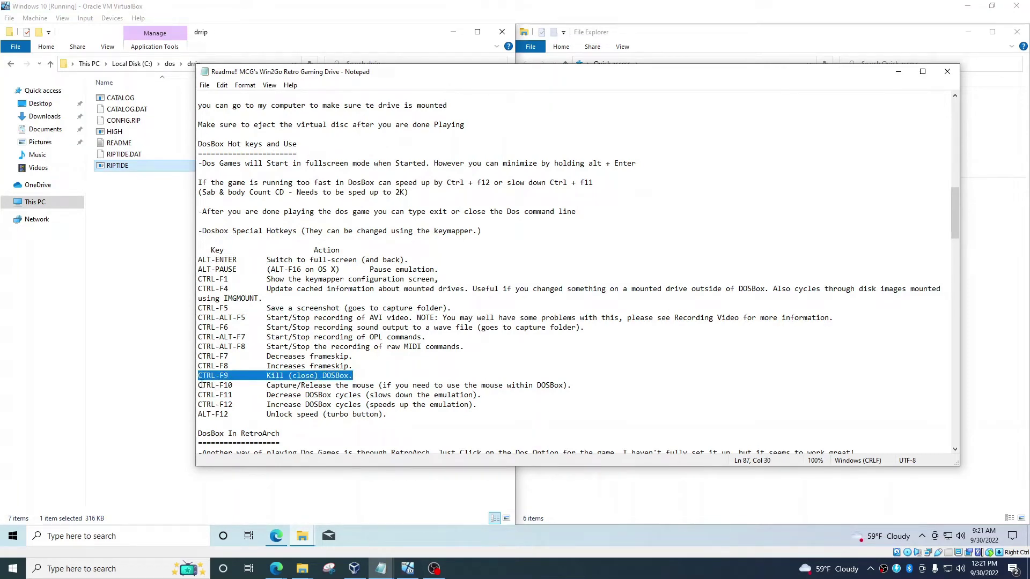
{"action": "left_click_drag", "start_coordinate": [201, 385], "coordinate": [572, 383]}
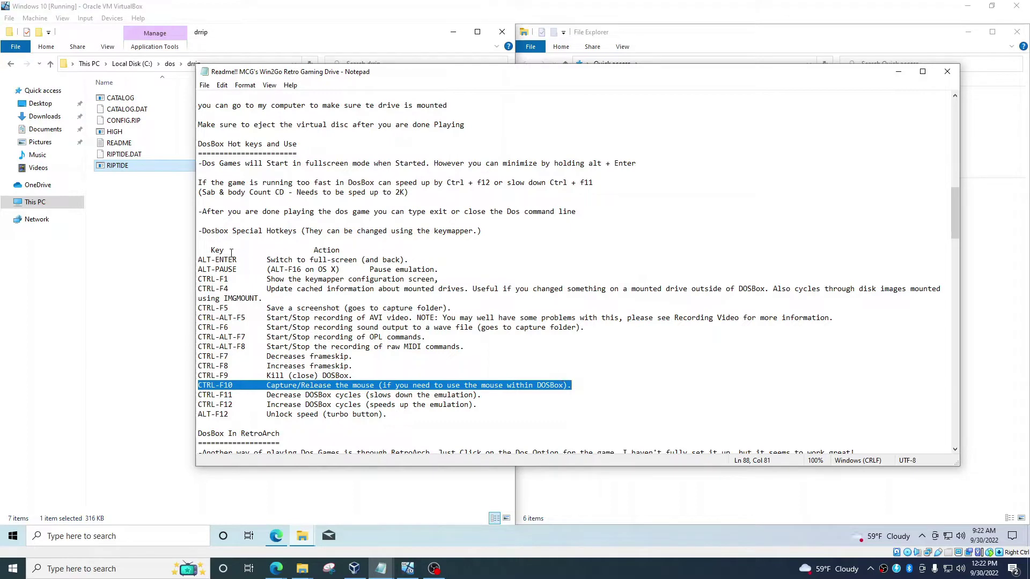
{"action": "left_click_drag", "start_coordinate": [432, 262], "coordinate": [452, 415]}
{"action": "left_click", "coordinate": [267, 273]}
{"action": "left_click", "coordinate": [440, 443]}
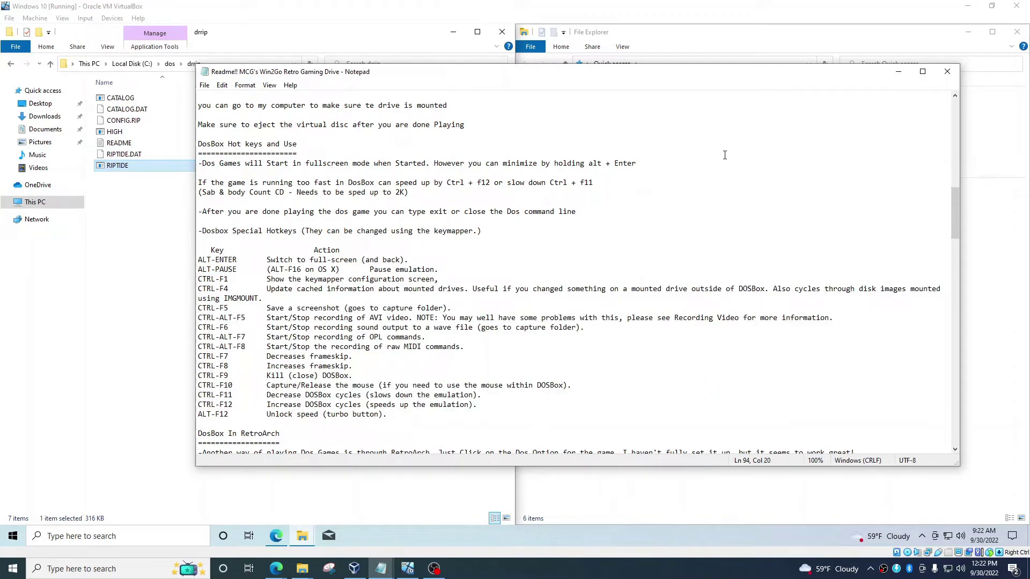
{"action": "left_click", "coordinate": [898, 73]}
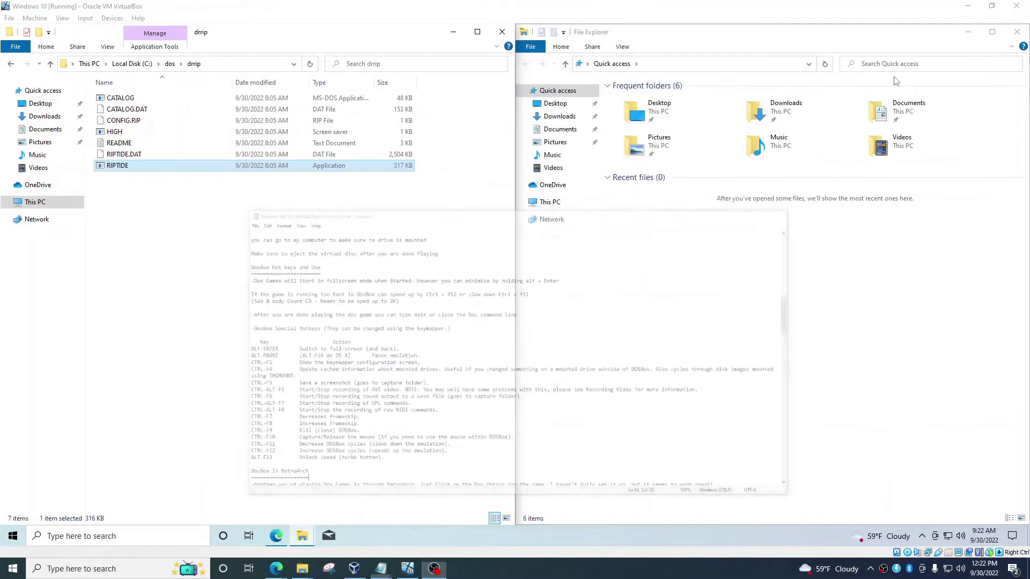
- Relaunch DOSBox 0.74-3, mount C:\dos as drive C and change to the duke2 directory
{"action": "left_click", "coordinate": [414, 416]}
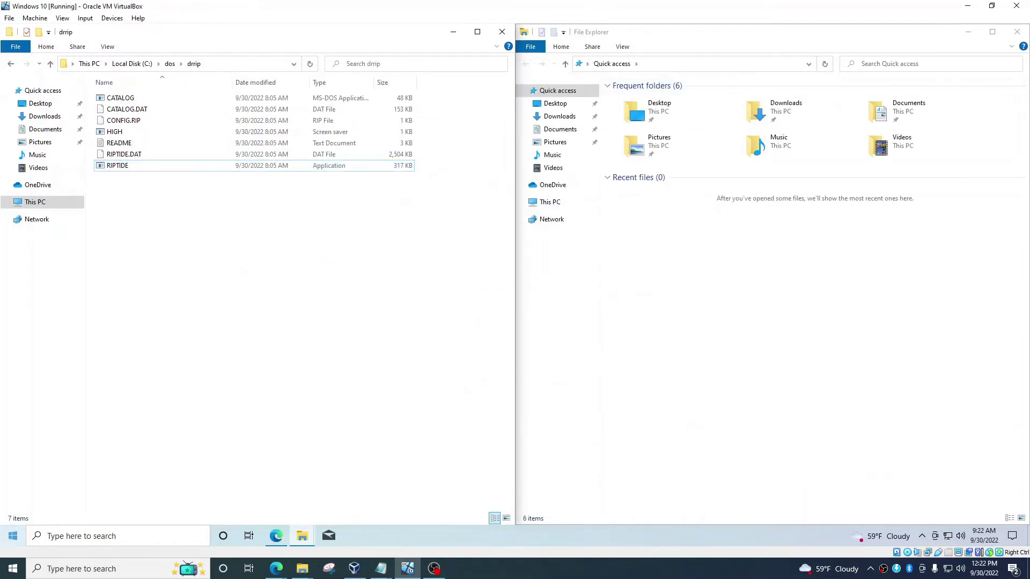
{"action": "left_click", "coordinate": [13, 536]}
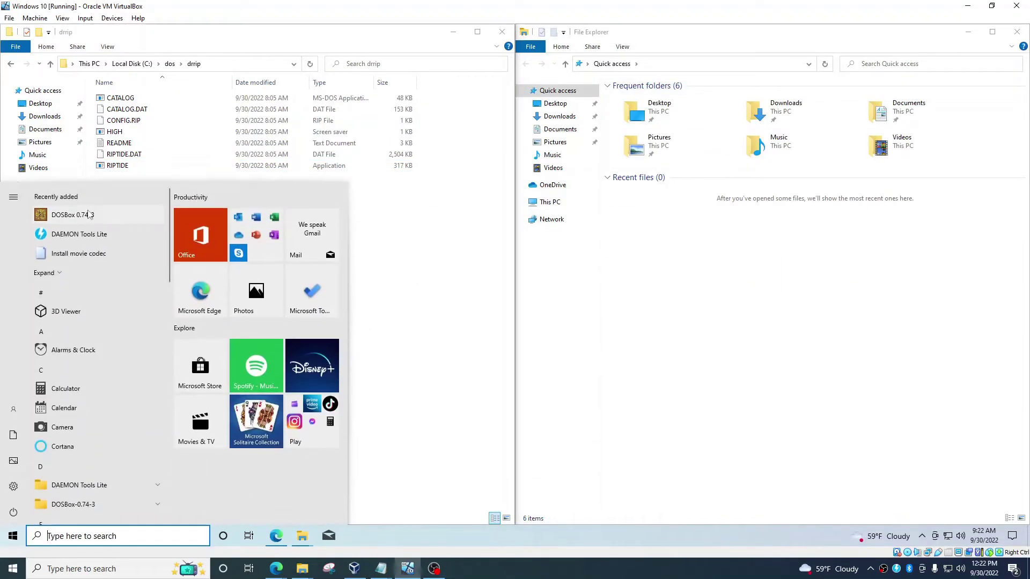
{"action": "left_click", "coordinate": [84, 215]}
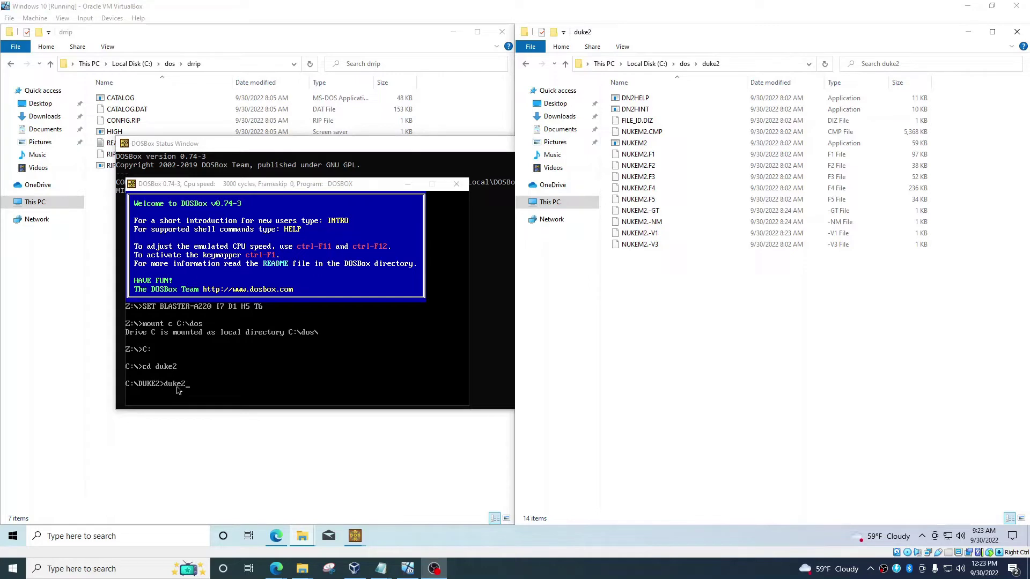
- Try the duke2 command in the duke2 directory and run nukem2 to launch Duke Nukem II
{"action": "key", "text": "Return"}
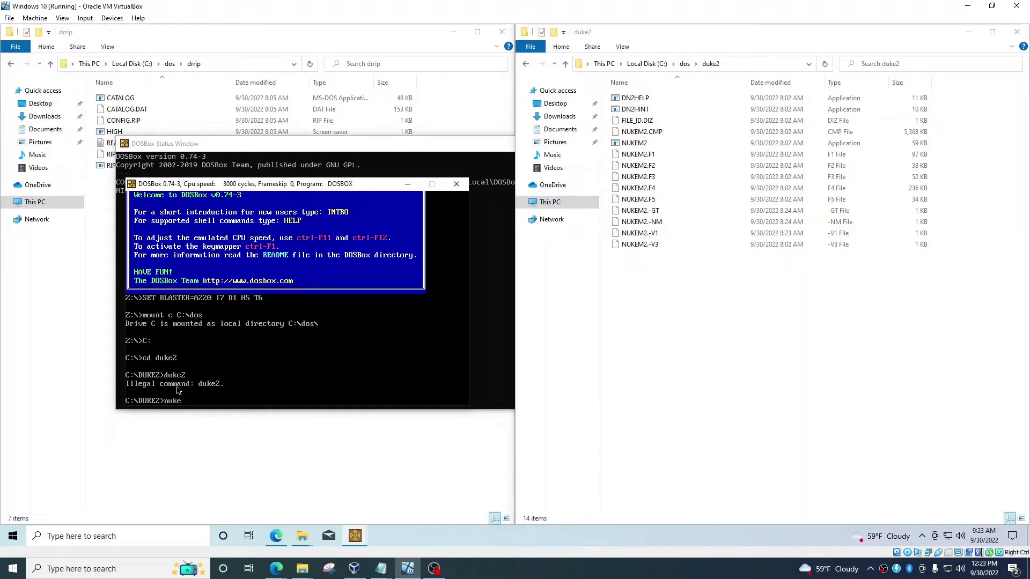
{"action": "type", "text": "nukem2'"}
{"action": "key", "text": "Return"}
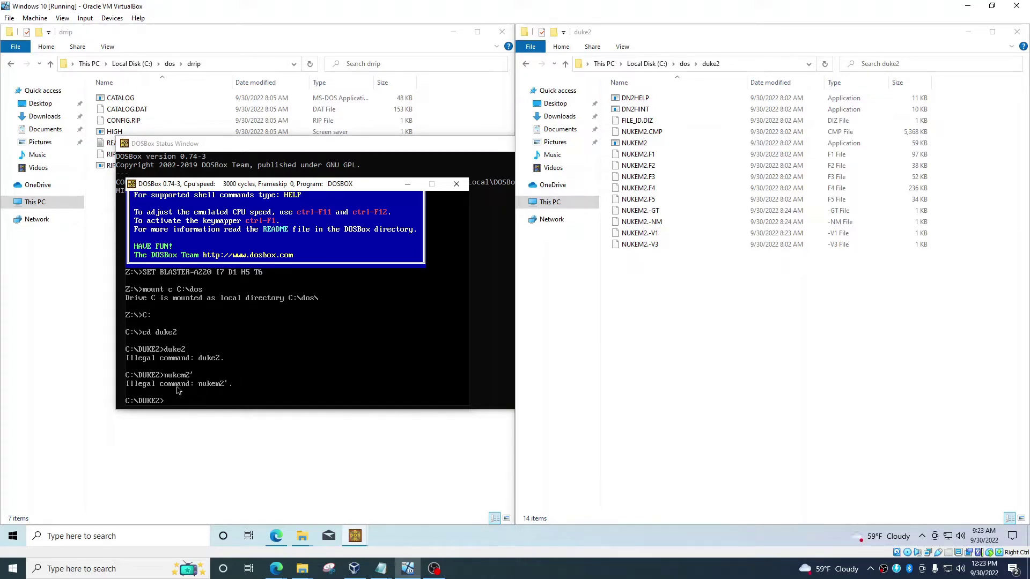
{"action": "key", "text": "Up"}
{"action": "key", "text": "Return"}
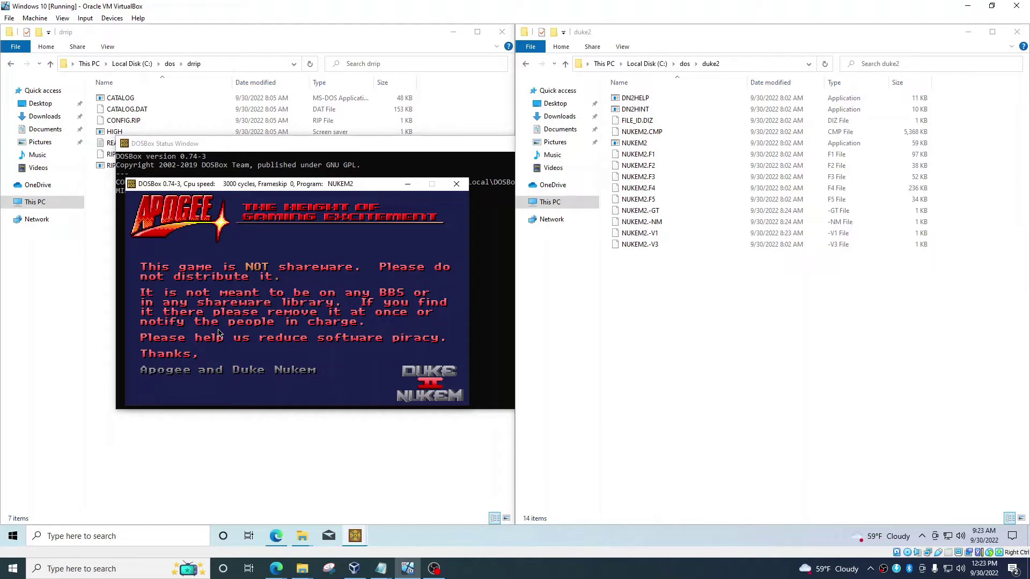
- Start a new Duke Nukem II game with Episode One, and toggle full screen on and off at the skill selection
{"action": "key", "text": "Return"}
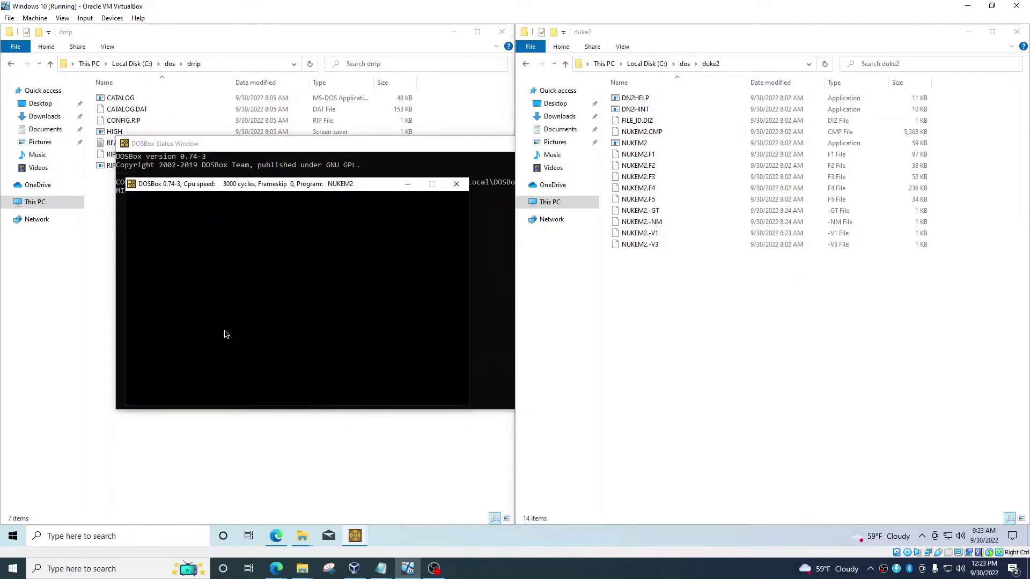
{"action": "key", "text": "Down"}
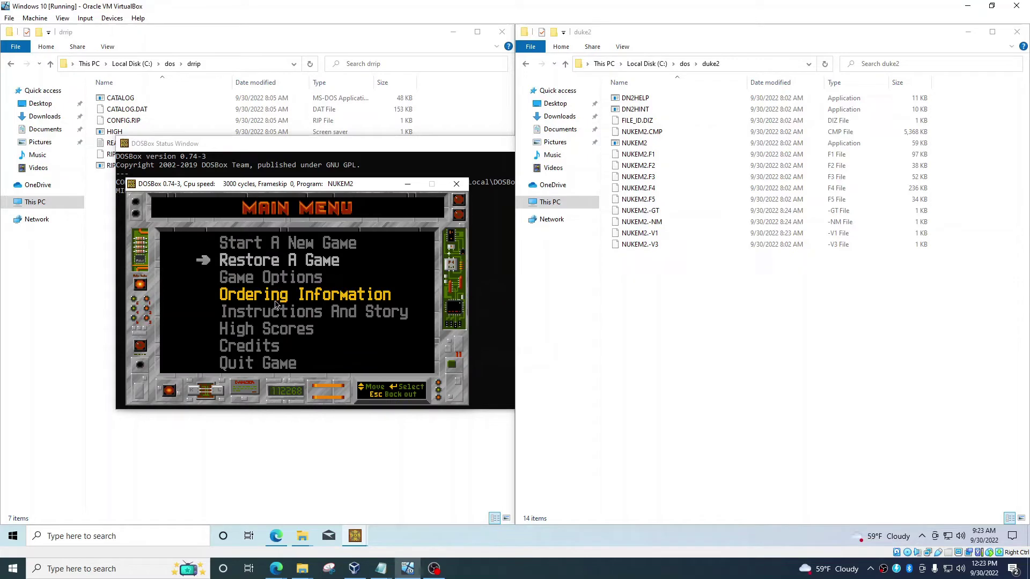
{"action": "key", "text": "Up"}
{"action": "key", "text": "Return"}
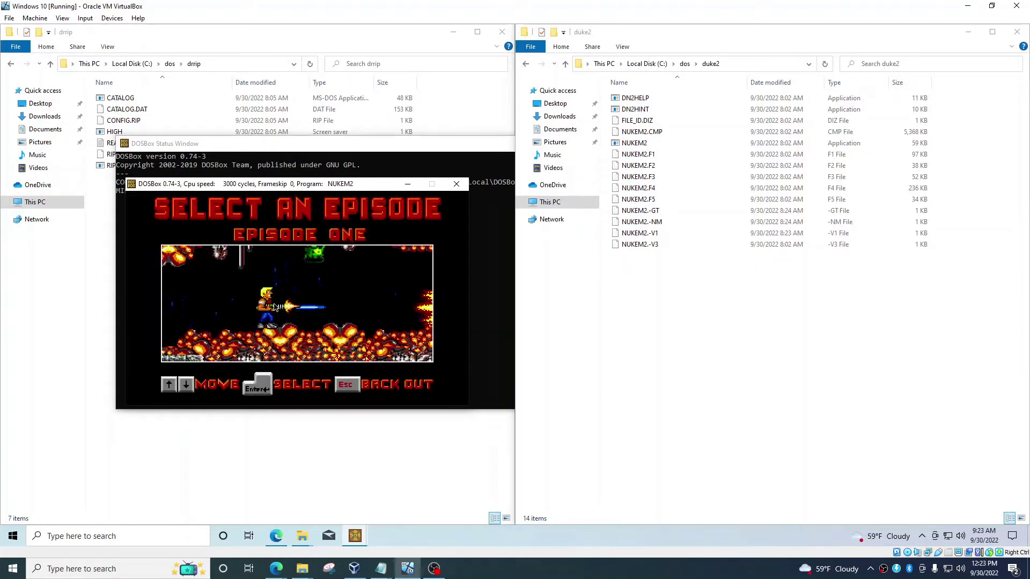
{"action": "key", "text": "Return"}
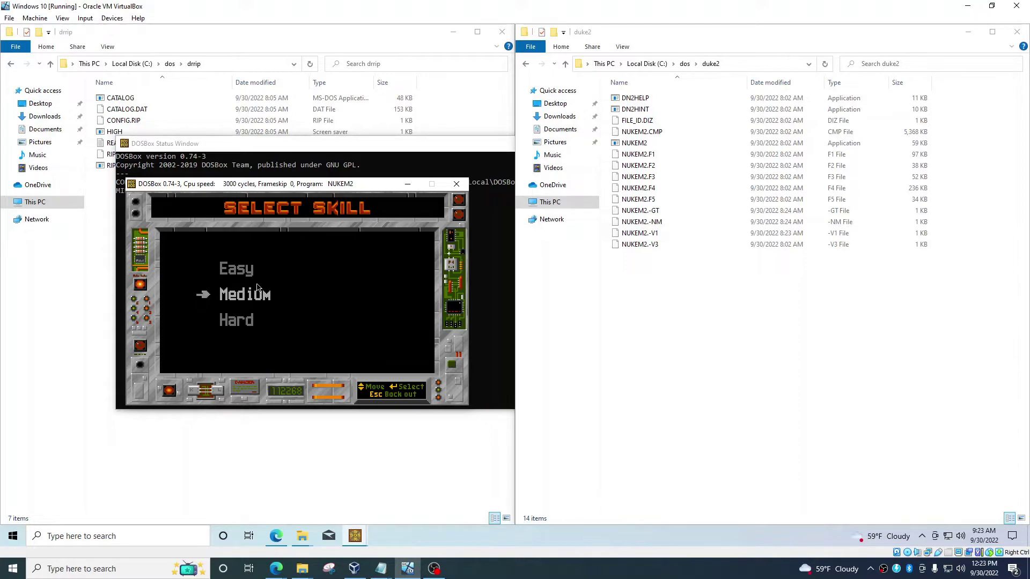
{"action": "key", "text": "alt+Return"}
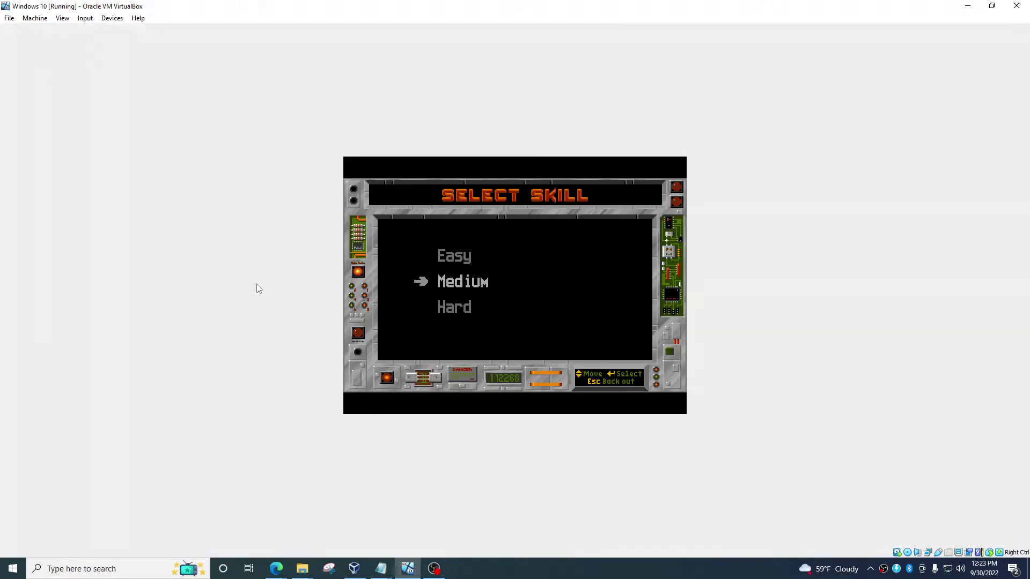
{"action": "key", "text": "alt+Return"}
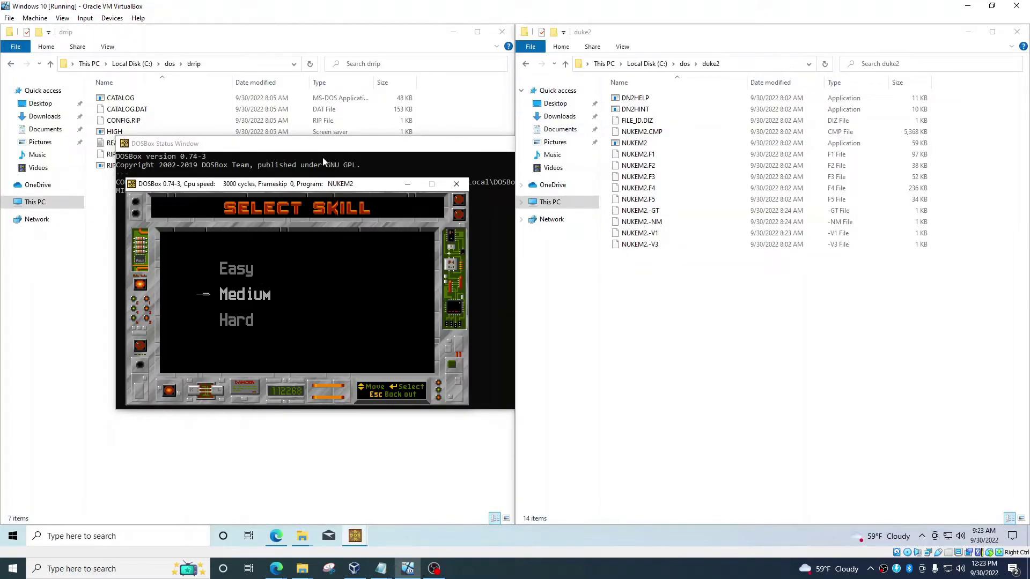
- Move the DOSBox status and game windows apart and close DOSBox
{"action": "key", "text": "ctrl+F9"}
{"action": "left_click_drag", "start_coordinate": [351, 151], "coordinate": [397, 266]}
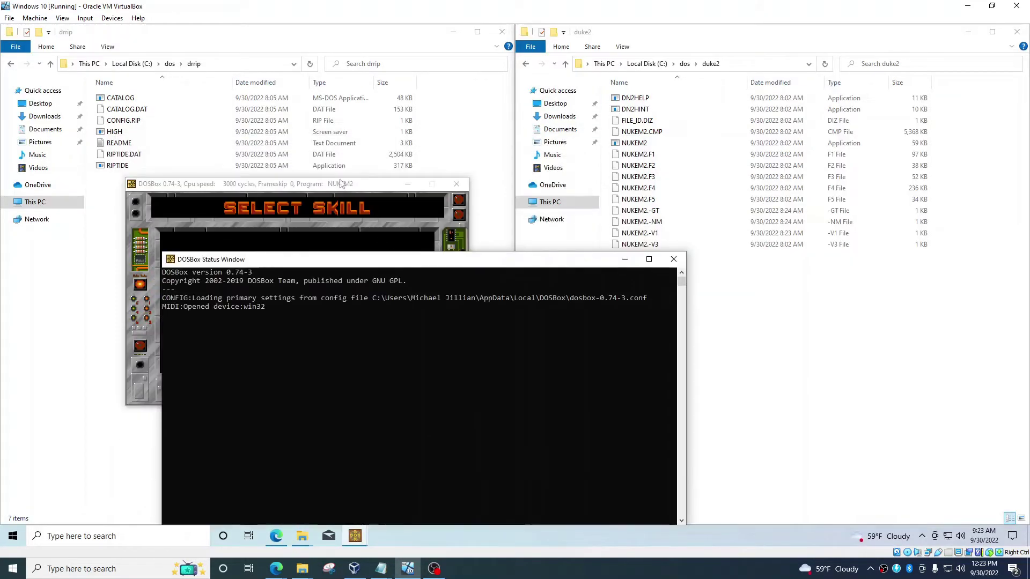
{"action": "left_click_drag", "start_coordinate": [342, 182], "coordinate": [480, 183]}
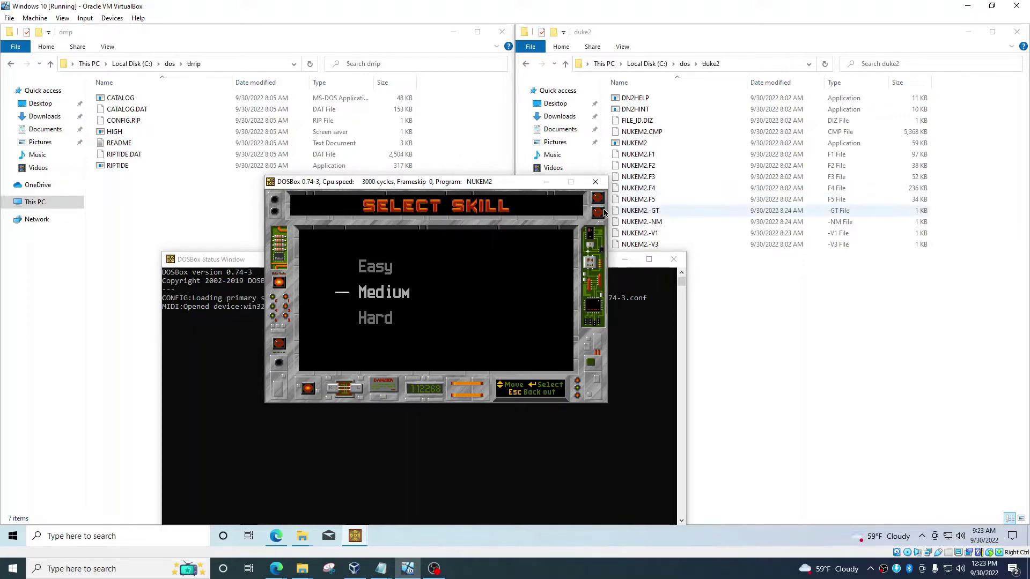
{"action": "left_click", "coordinate": [596, 182]}
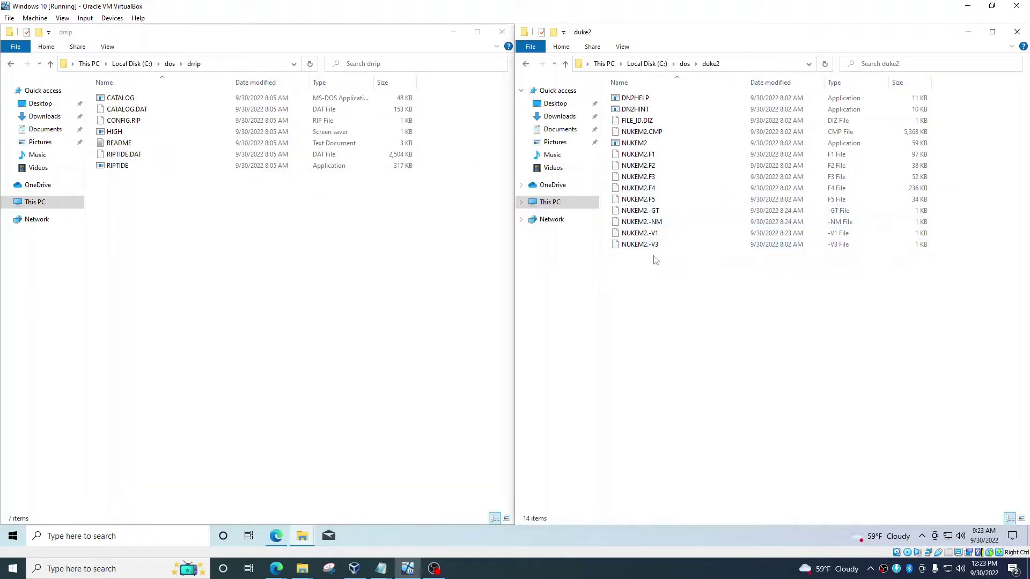
{"action": "left_click", "coordinate": [261, 239]}
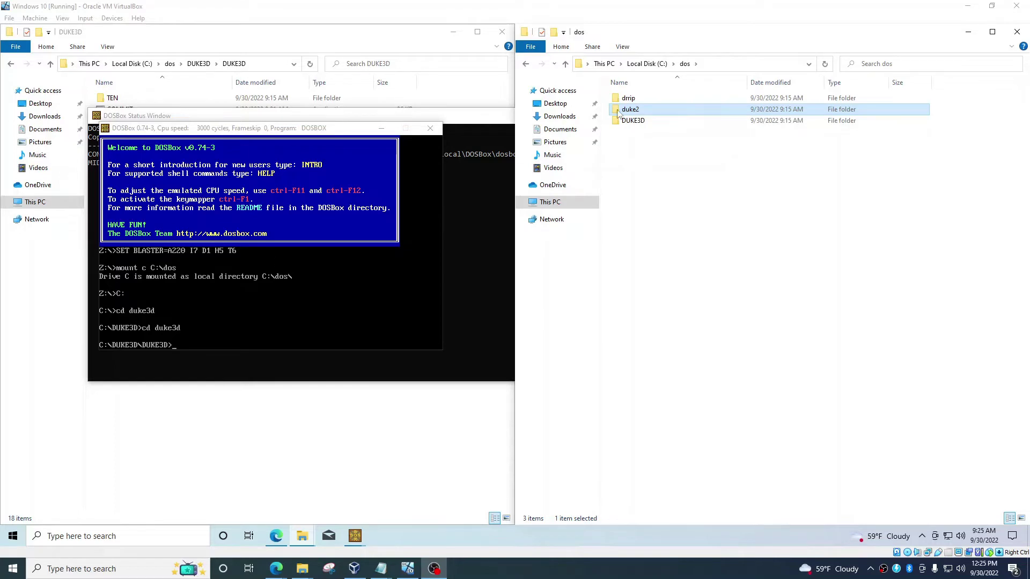
- Browse to the C:\dos\DUKE3D\DUKE3D folder to find the game's executable, and run duke3d in DOSBox
{"action": "double_click", "coordinate": [635, 121]}
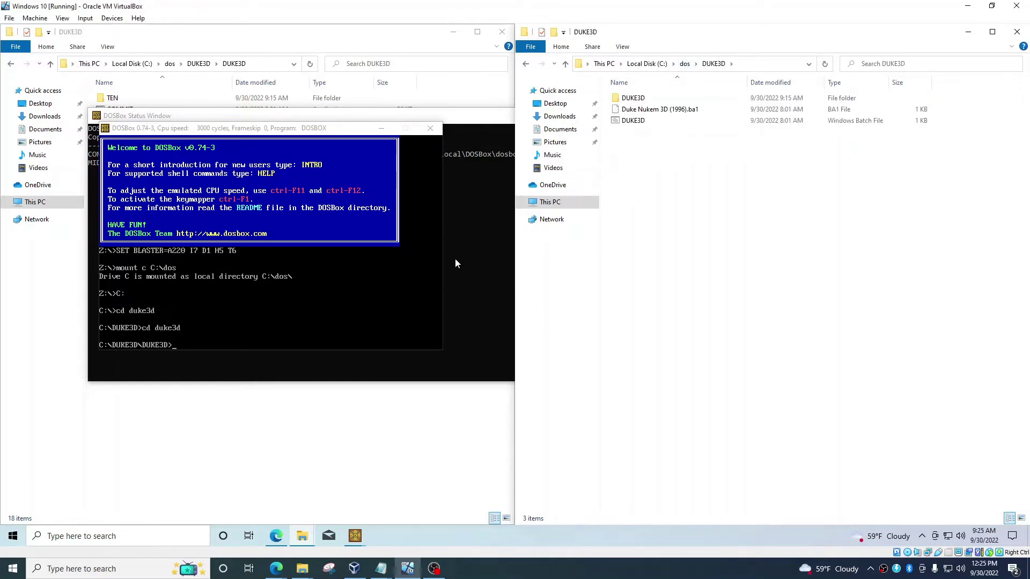
{"action": "double_click", "coordinate": [639, 98]}
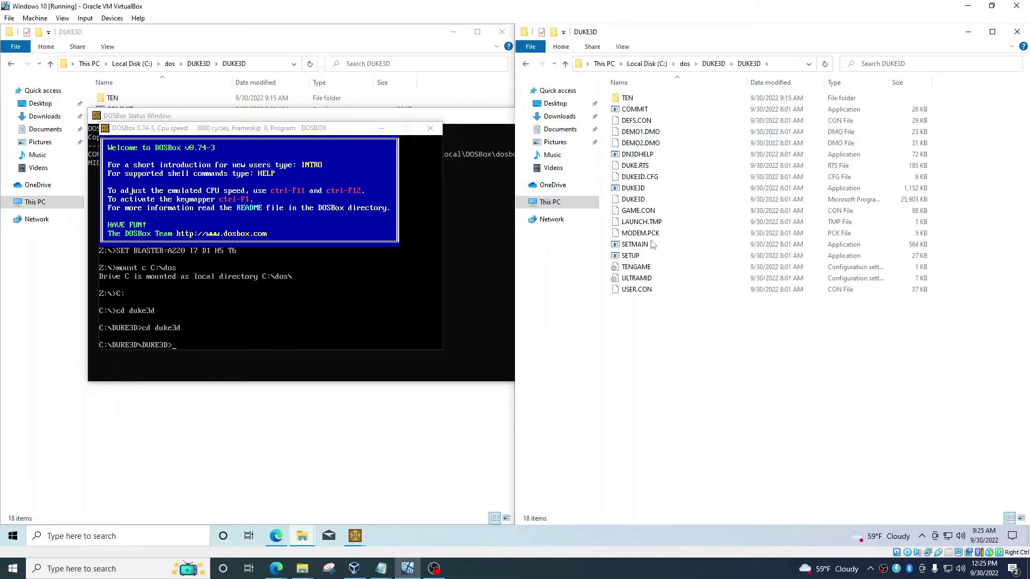
{"action": "left_click", "coordinate": [356, 318]}
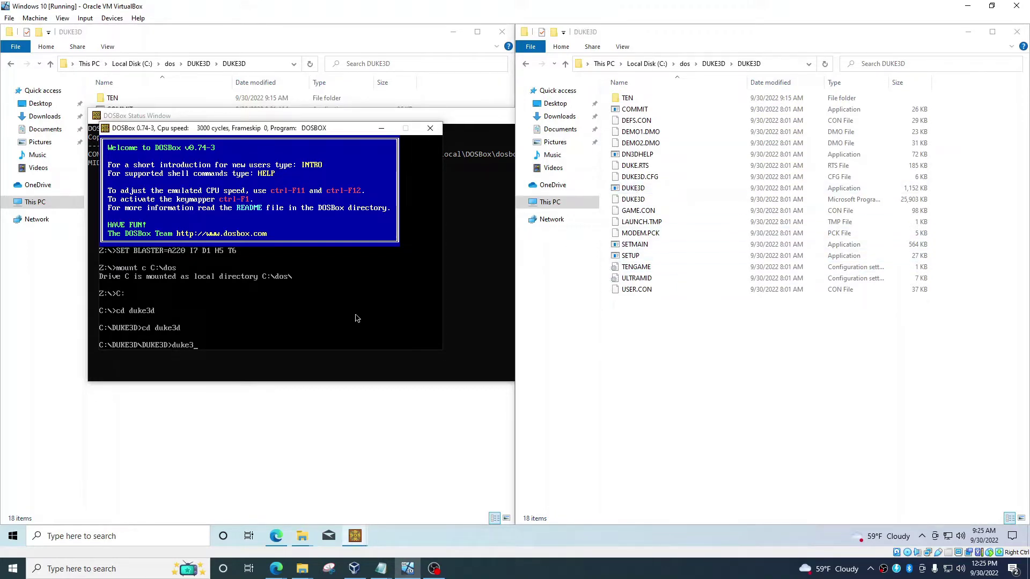
{"action": "type", "text": "duke3d"}
{"action": "key", "text": "Return"}
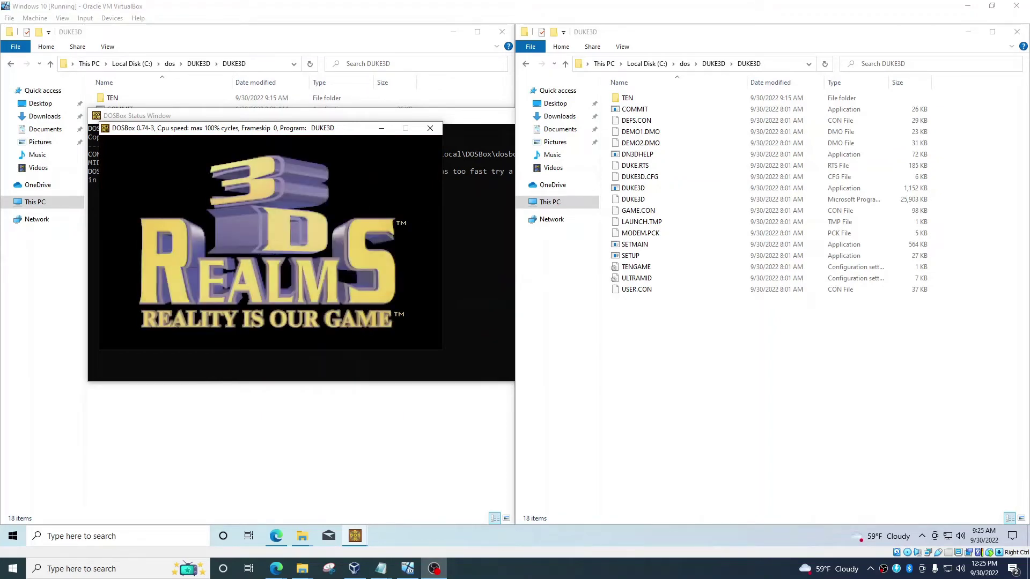
- Lower the speaker volume to 27 during Duke Nukem 3D and shut the game down
{"action": "key", "text": "XF86AudioLowerVolume"}
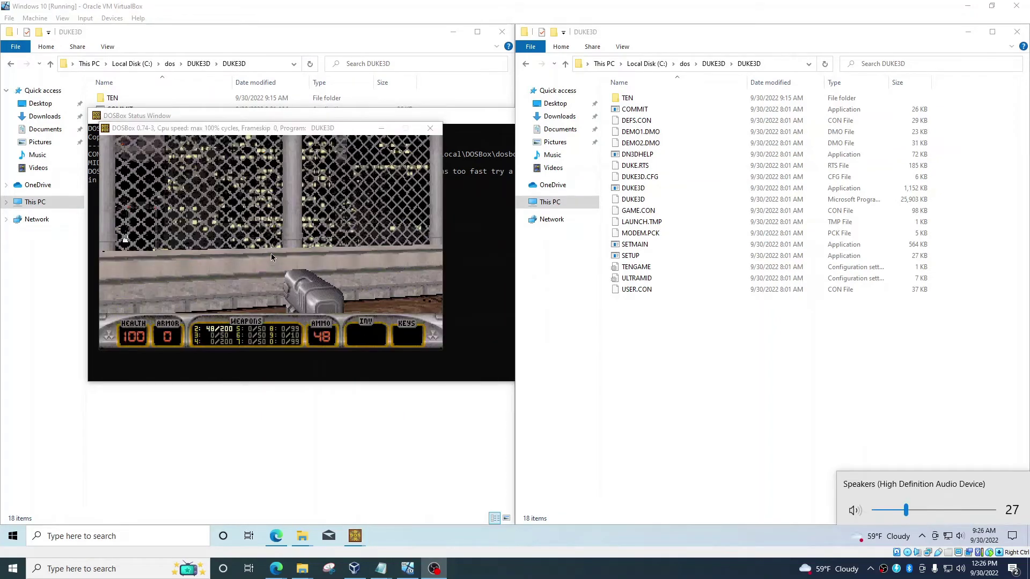
{"action": "left_click", "coordinate": [282, 326]}
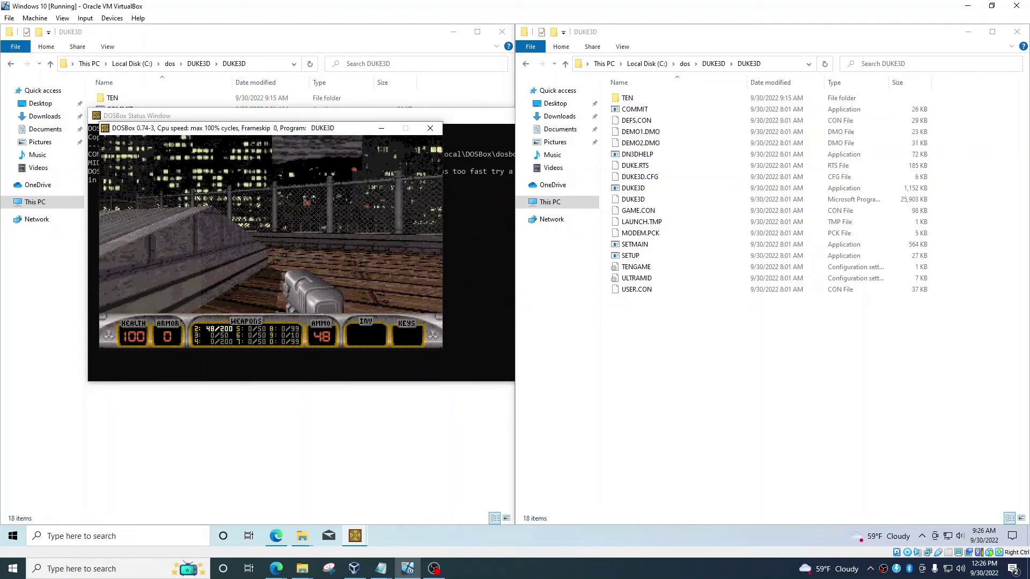
{"action": "key", "text": "ctrl+F9"}
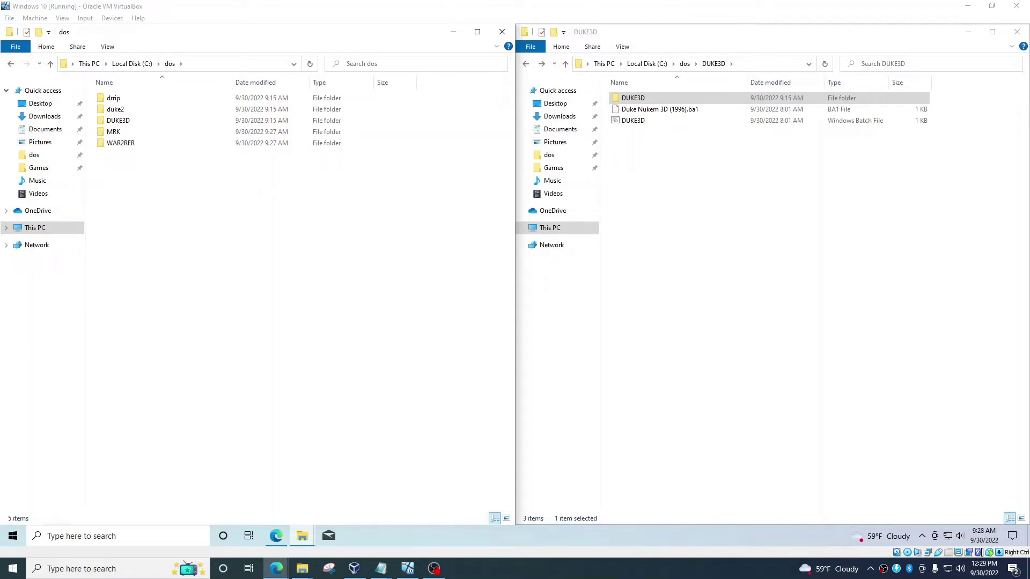
- Switch to Edge, view the Warcraft II - Tides of Darkness page on the Internet Archive, and minimize the browser
{"action": "left_click", "coordinate": [277, 569]}
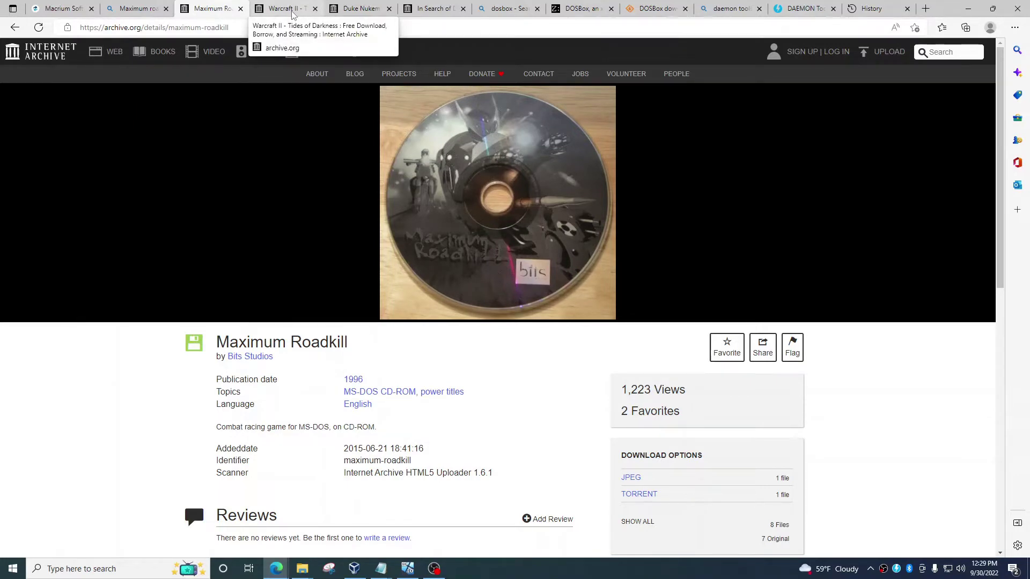
{"action": "left_click", "coordinate": [292, 13]}
{"action": "left_click_drag", "start_coordinate": [370, 375], "coordinate": [247, 367]}
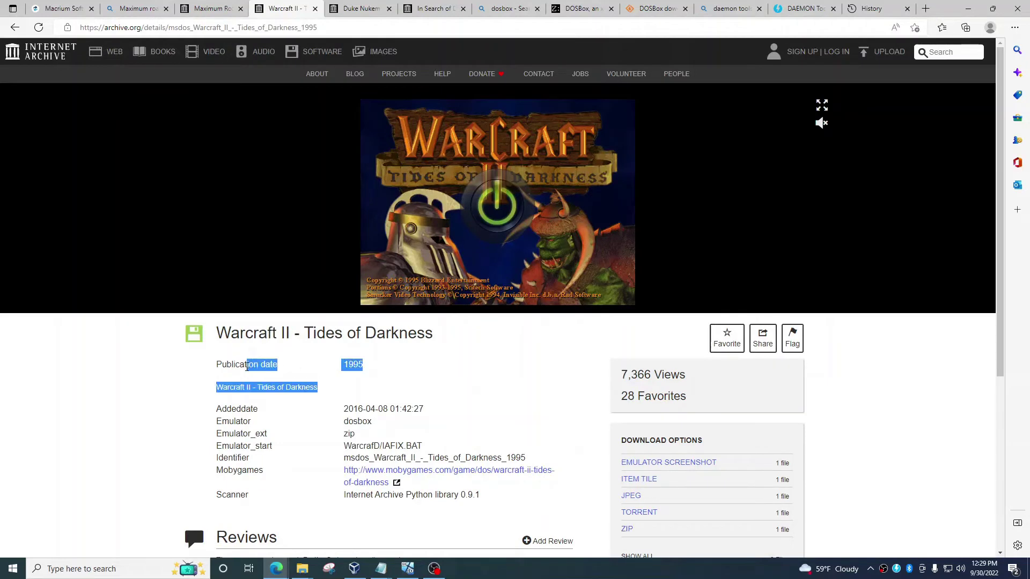
{"action": "left_click", "coordinate": [427, 368]}
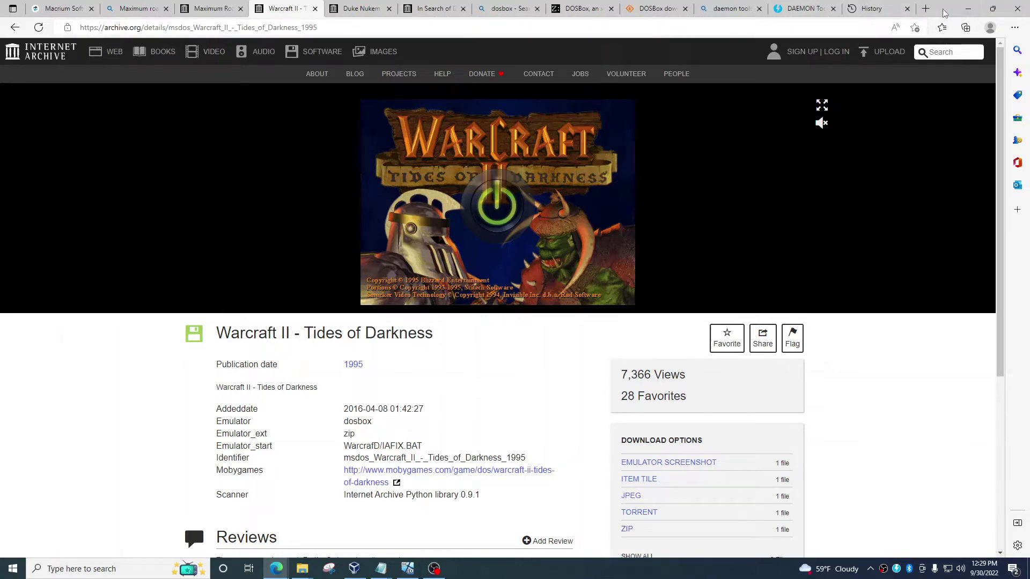
{"action": "left_click", "coordinate": [968, 9]}
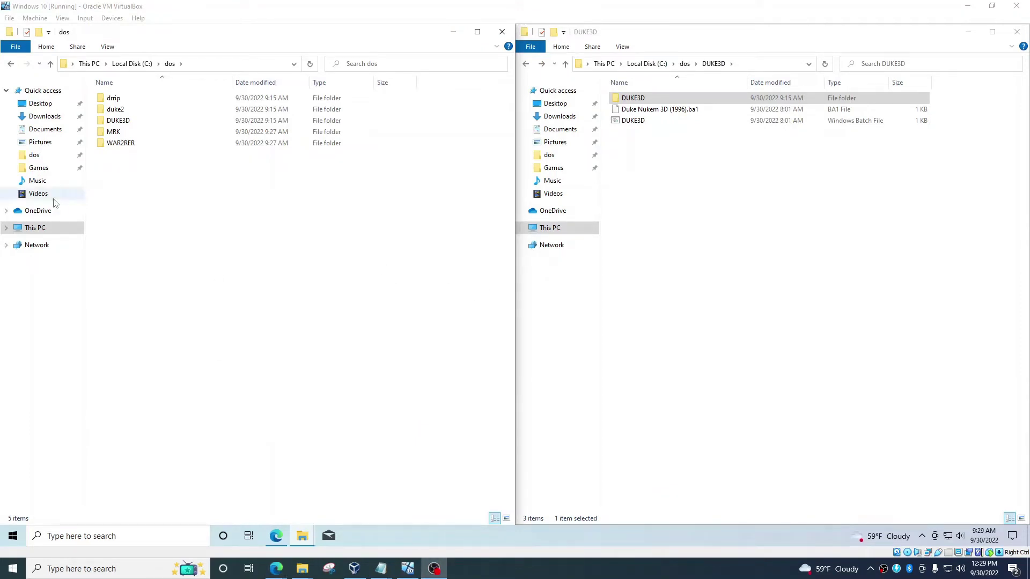
- Try to run the MRK application directly in Windows from the C:\dos\MRK folder, and dismiss the message
{"action": "double_click", "coordinate": [115, 132]}
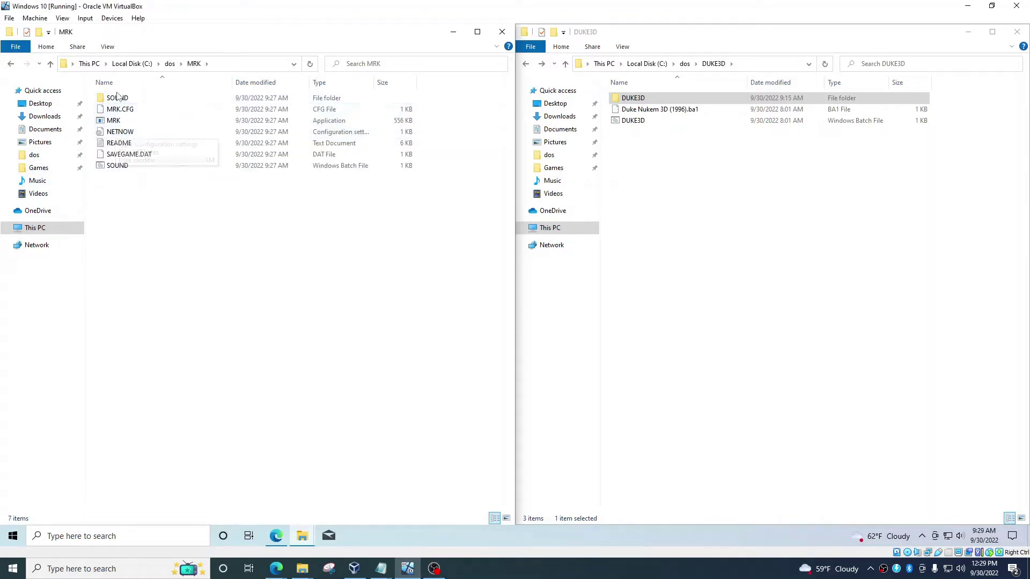
{"action": "left_click", "coordinate": [114, 121]}
{"action": "double_click", "coordinate": [114, 122]}
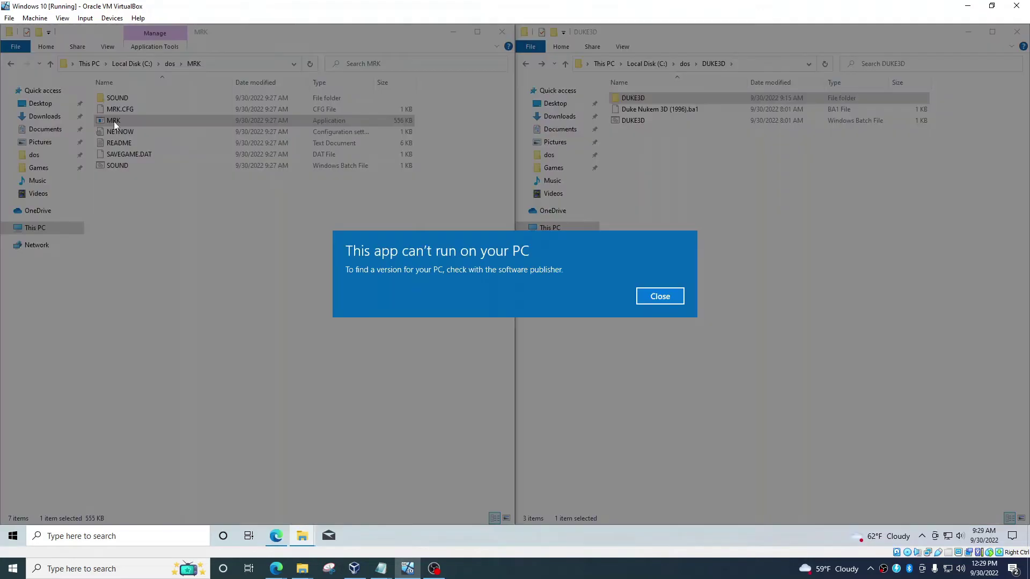
{"action": "left_click", "coordinate": [651, 301]}
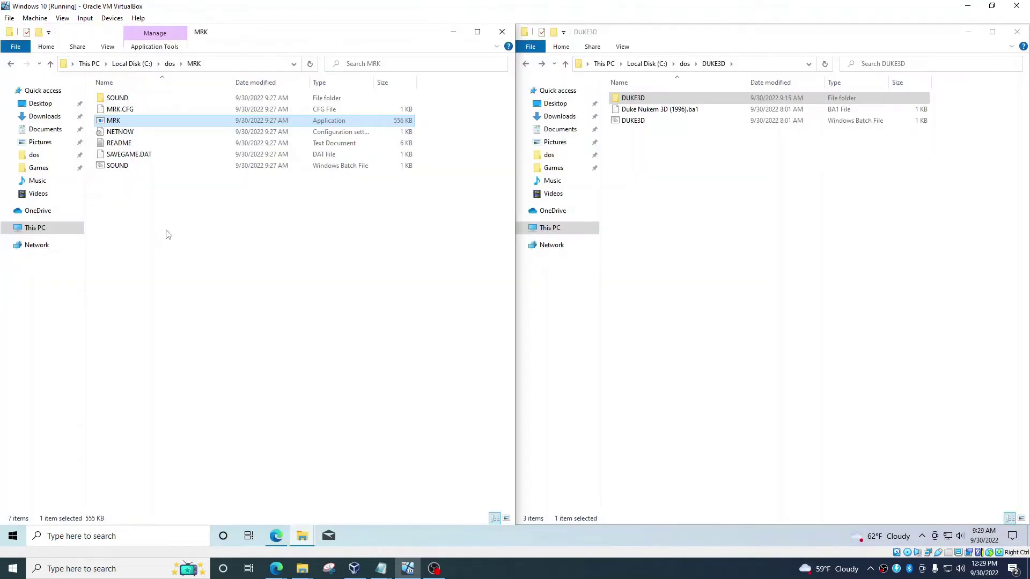
- Try to run the WAR2 application directly in Windows from the C:\dos\WAR2RER folder, and dismiss the message
{"action": "key", "text": "alt+Up"}
{"action": "double_click", "coordinate": [102, 143]}
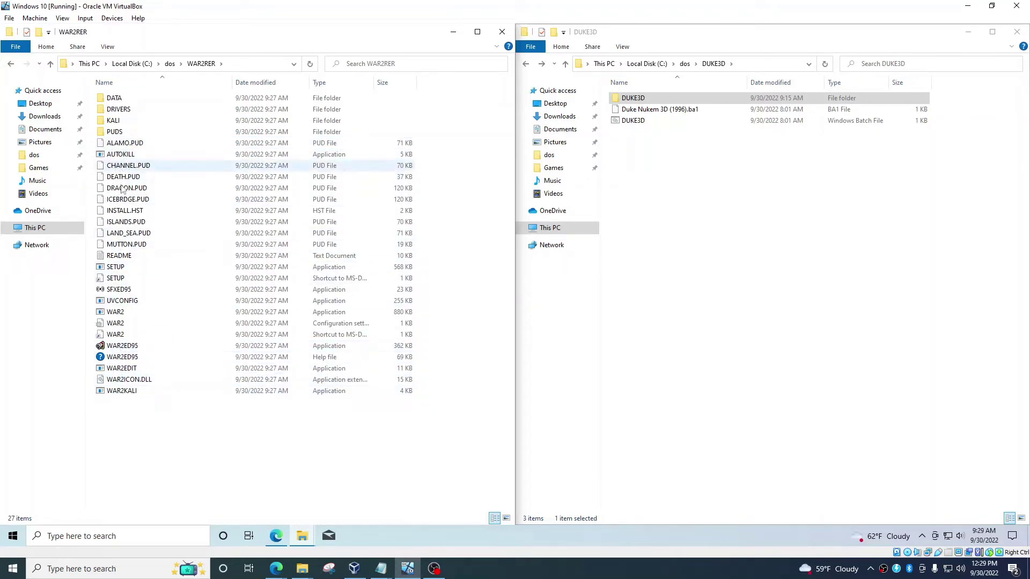
{"action": "double_click", "coordinate": [121, 315]}
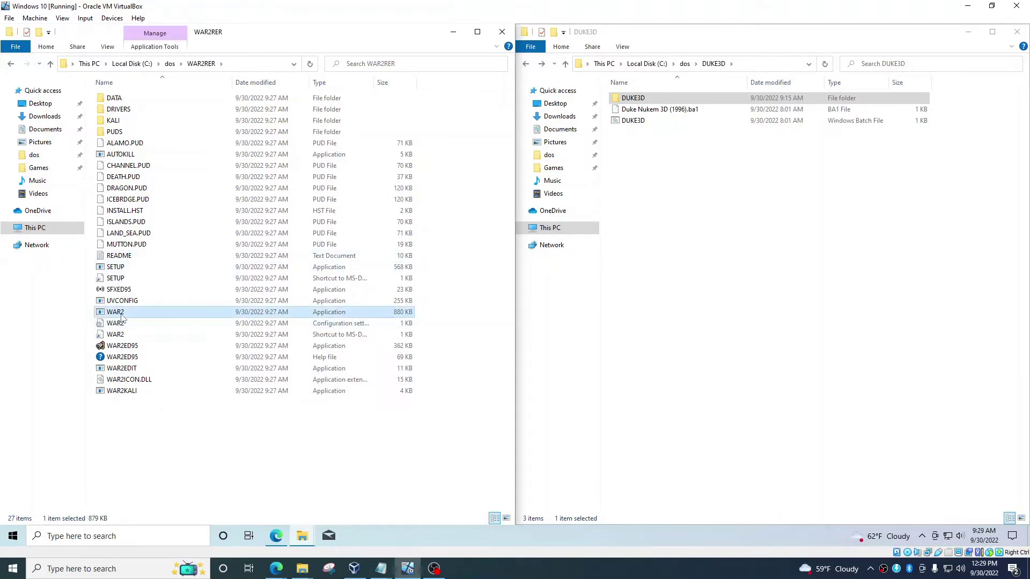
{"action": "left_click", "coordinate": [659, 296]}
{"action": "left_click", "coordinate": [239, 391]}
- Return to the C:\dos folder, highlight the MRK and WAR2RER folders, and clear the selection
{"action": "left_click", "coordinate": [169, 64]}
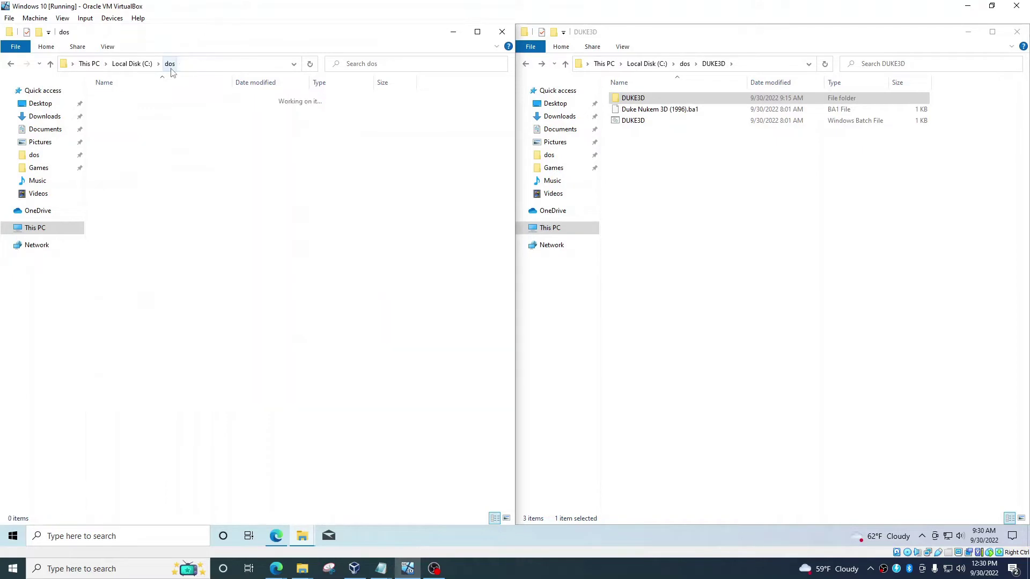
{"action": "left_click", "coordinate": [99, 157]}
{"action": "left_click_drag", "start_coordinate": [115, 150], "coordinate": [117, 134]}
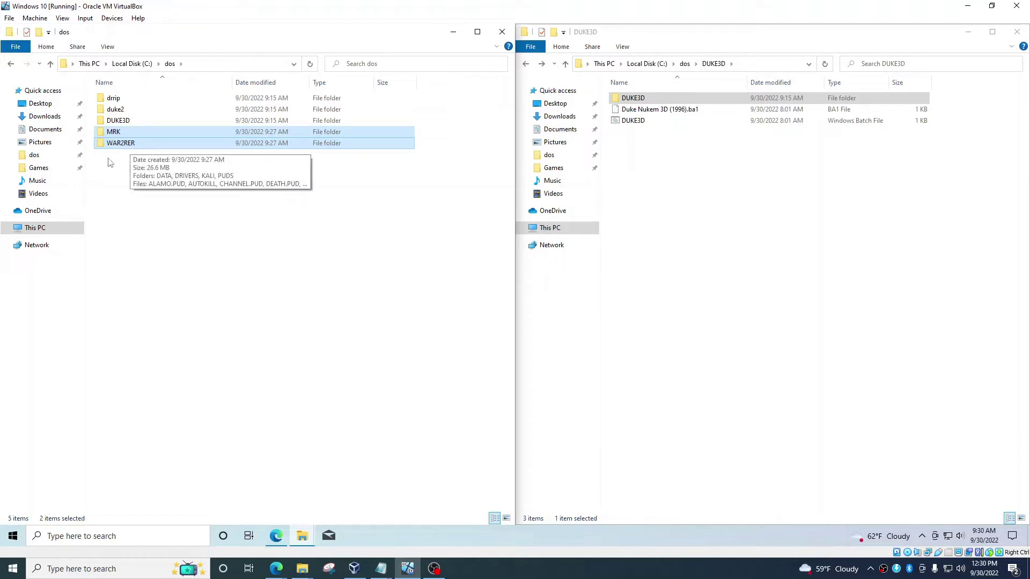
{"action": "left_click", "coordinate": [155, 197]}
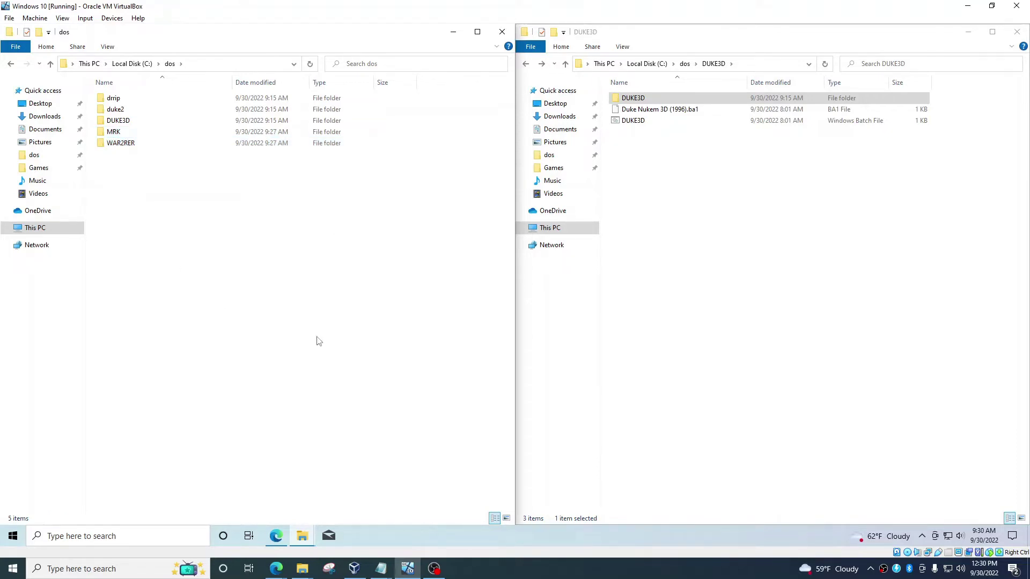
{"action": "left_click", "coordinate": [302, 568]}
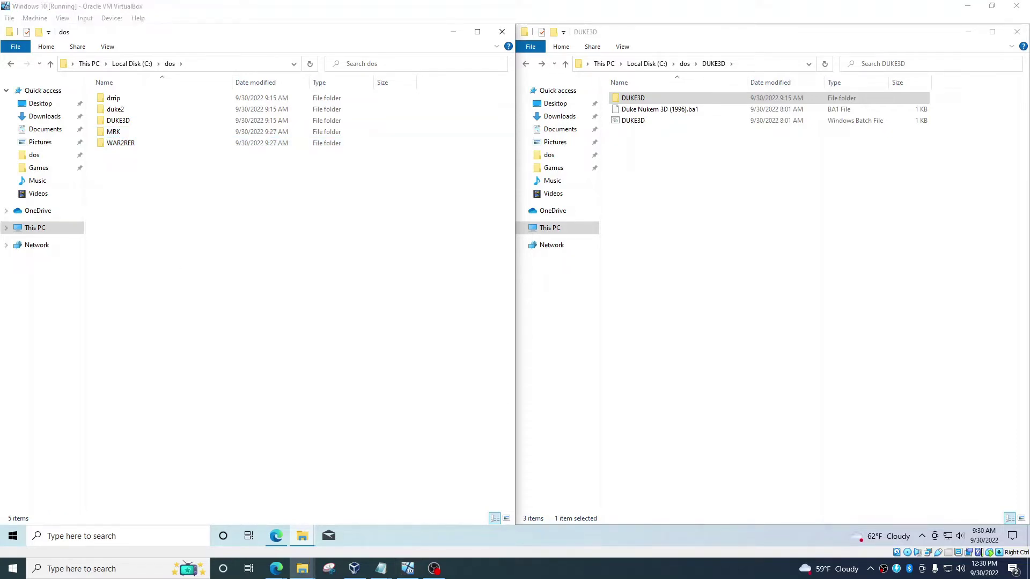
{"action": "left_click", "coordinate": [434, 569]}
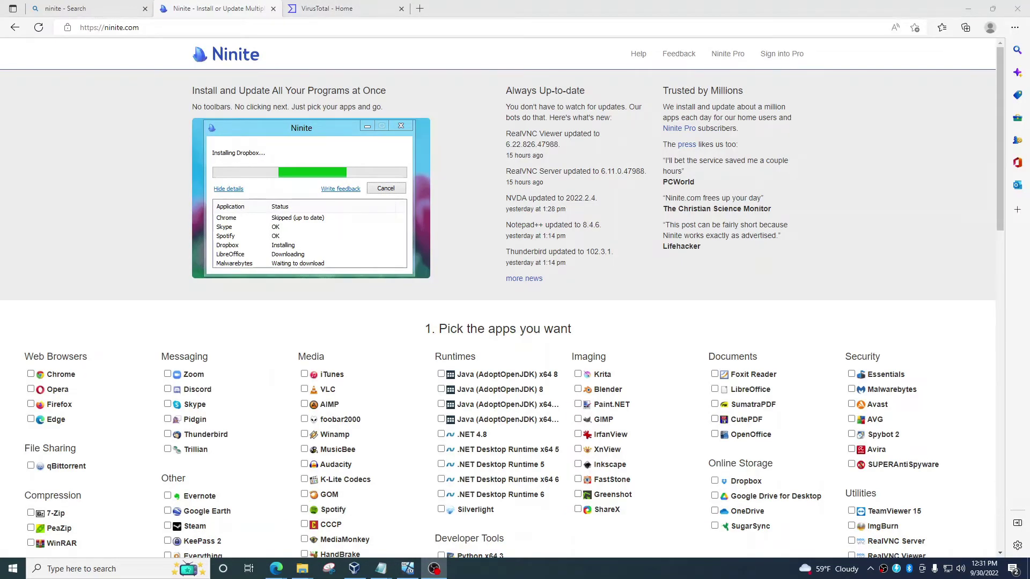
- Examine the ninite.com address and its list of apps available for installation
{"action": "scroll", "coordinate": [434, 403], "scroll_direction": "down", "scroll_amount": 3}
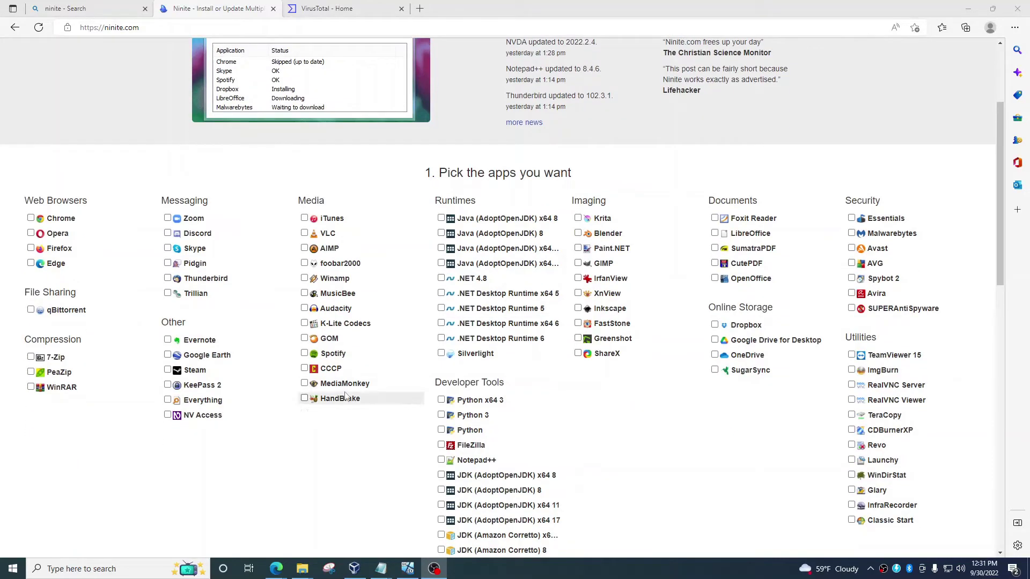
{"action": "scroll", "coordinate": [302, 220], "scroll_direction": "up", "scroll_amount": 1}
{"action": "scroll", "coordinate": [302, 219], "scroll_direction": "up", "scroll_amount": 3}
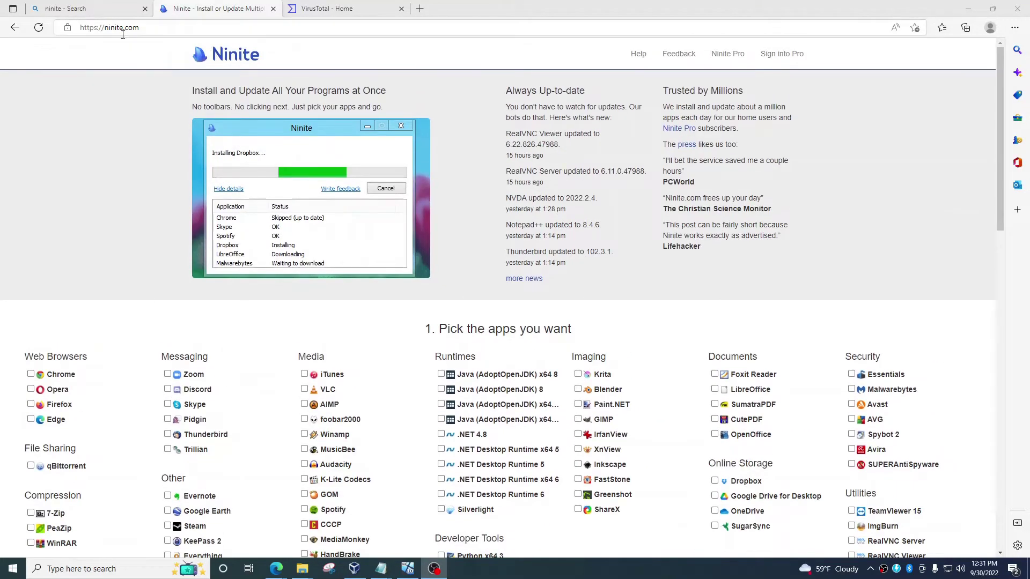
{"action": "left_click", "coordinate": [159, 28]}
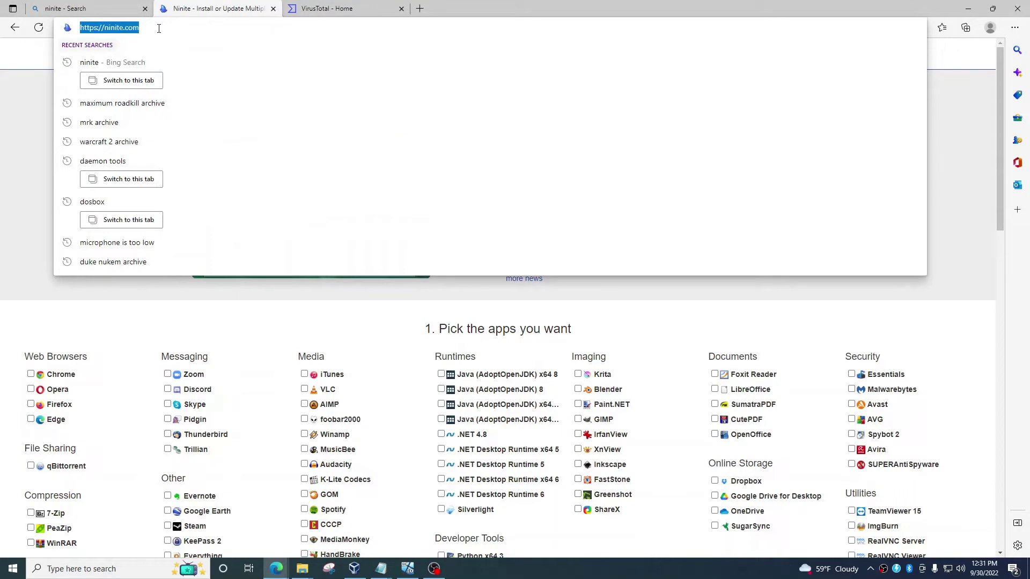
{"action": "left_click", "coordinate": [99, 313]}
{"action": "scroll", "coordinate": [128, 302], "scroll_direction": "down", "scroll_amount": 3}
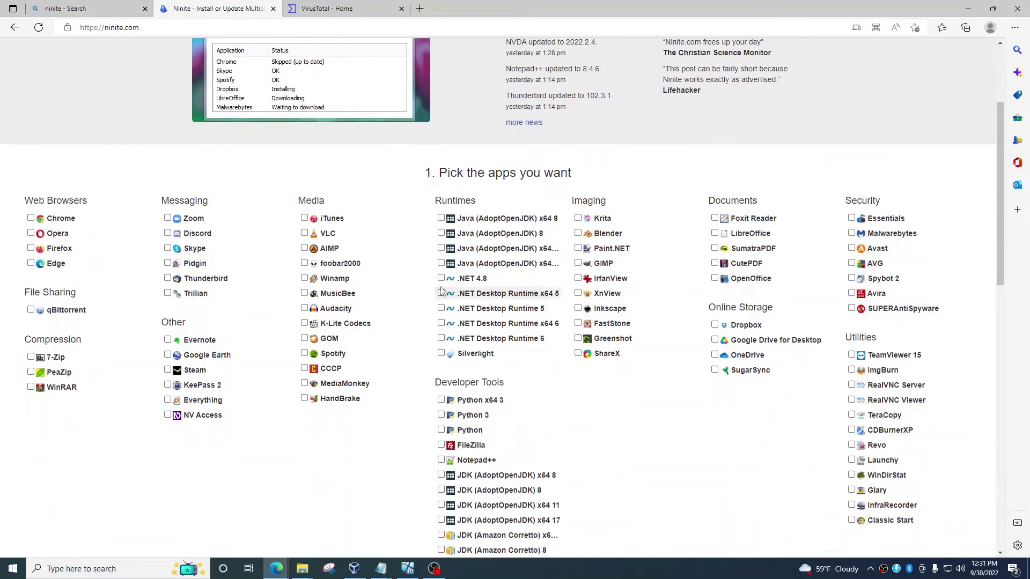
- Look through Ninite's app categories, including runtimes, developer tools, online storage and utilities
{"action": "scroll", "coordinate": [432, 294], "scroll_direction": "down", "scroll_amount": 2}
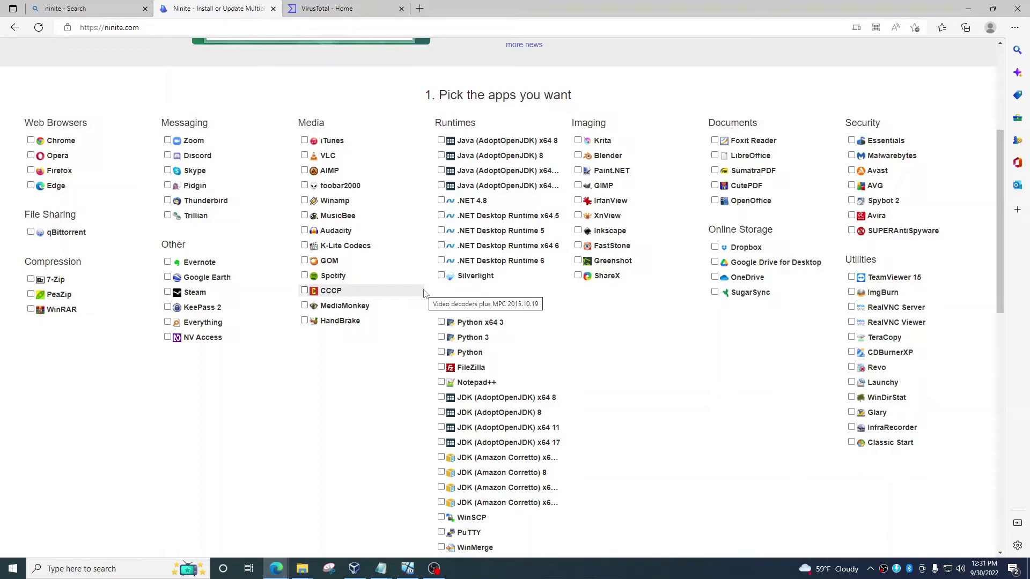
{"action": "scroll", "coordinate": [423, 291], "scroll_direction": "down", "scroll_amount": 2}
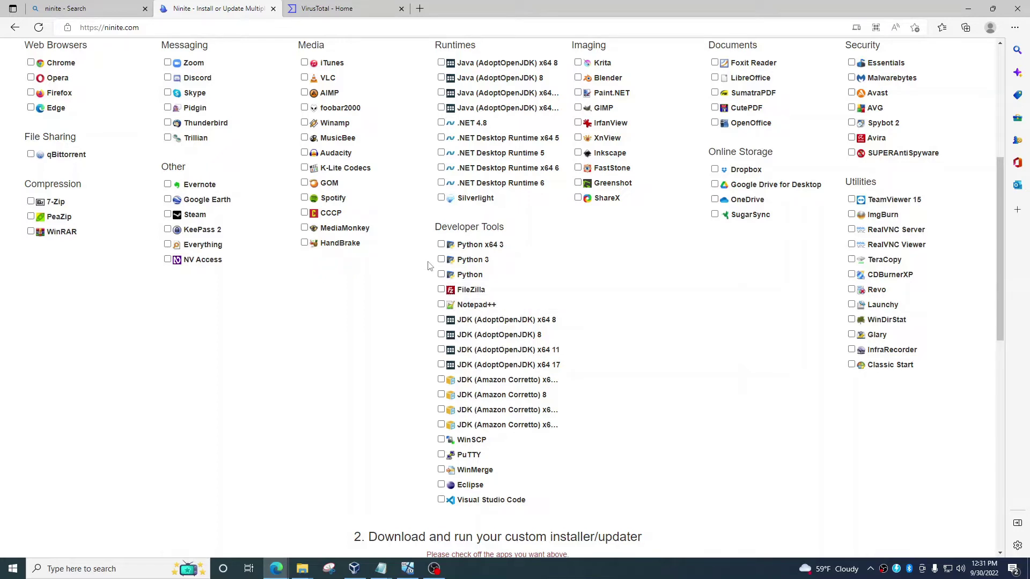
{"action": "scroll", "coordinate": [811, 314], "scroll_direction": "up", "scroll_amount": 3}
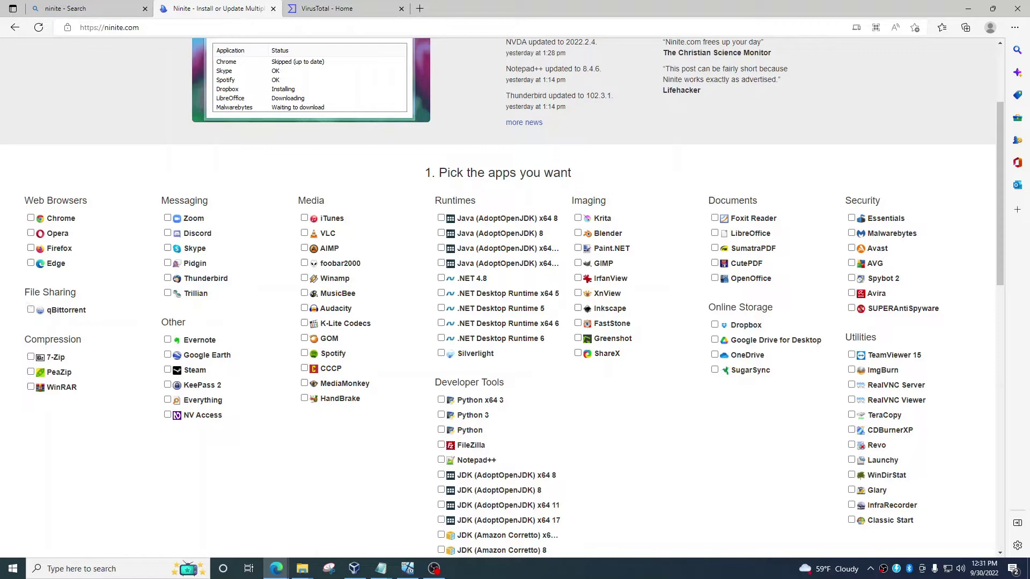
{"action": "scroll", "coordinate": [59, 448], "scroll_direction": "down", "scroll_amount": 1}
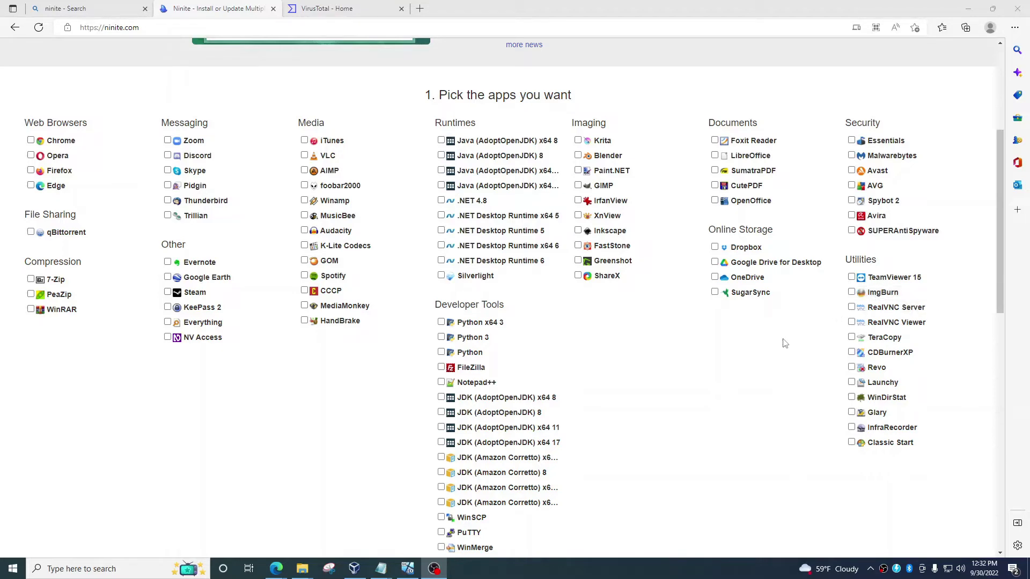
{"action": "key", "text": "F5"}
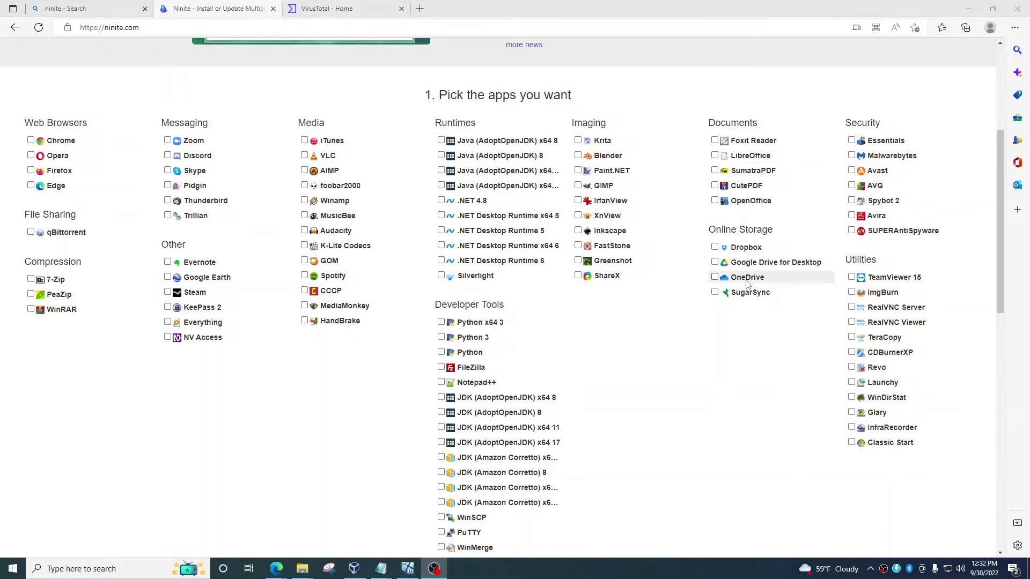
- Switch to the VirusTotal page and view its file, URL and search scanning options
{"action": "left_click", "coordinate": [326, 15]}
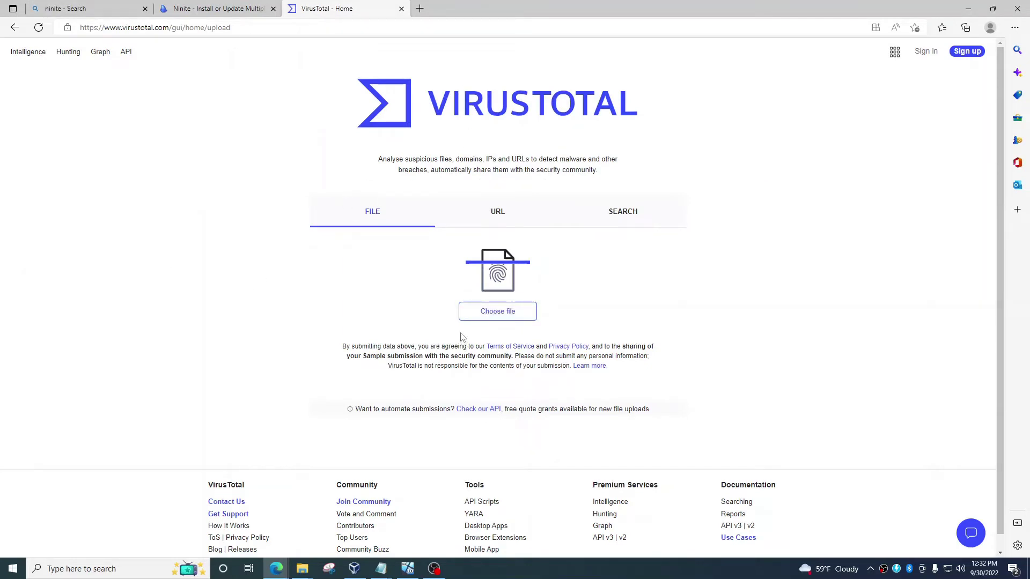
{"action": "left_click", "coordinate": [484, 318]}
{"action": "left_click", "coordinate": [496, 216]}
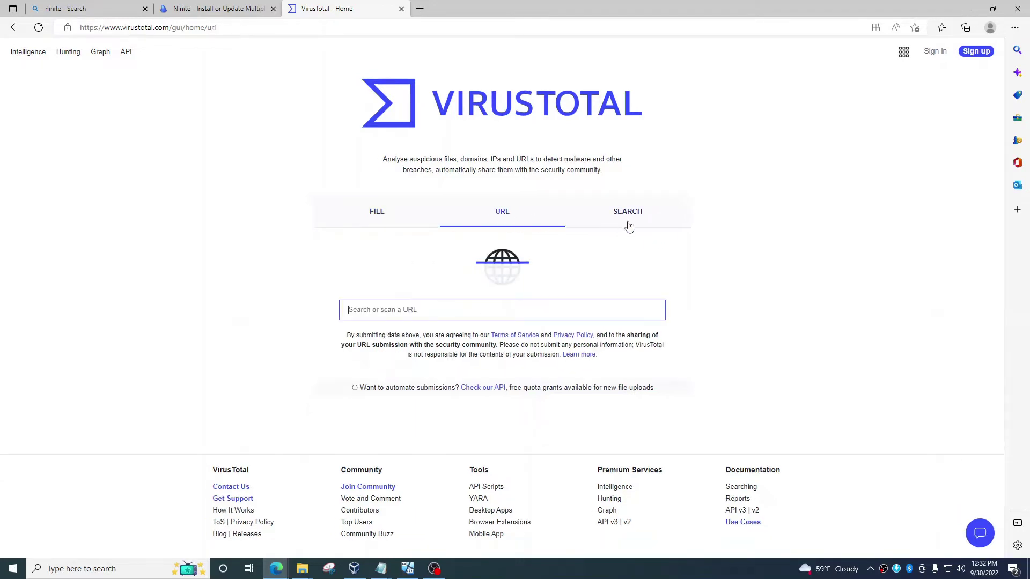
{"action": "left_click", "coordinate": [629, 224]}
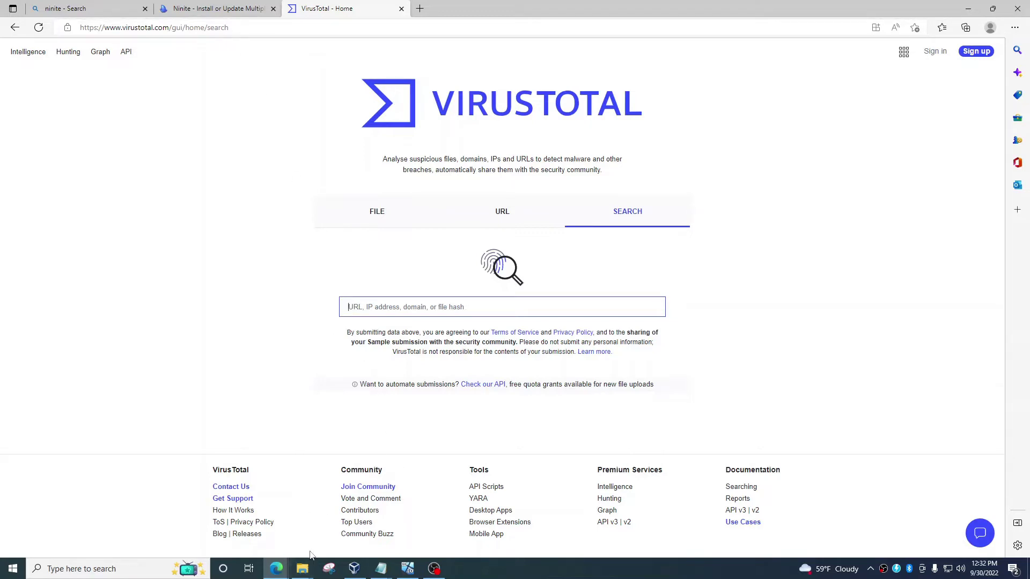
- Submit the JDownloader 2 setup file and SetupPrep.exe from File Explorer to VirusTotal and review the security vendors' analysis
{"action": "left_click", "coordinate": [302, 570]}
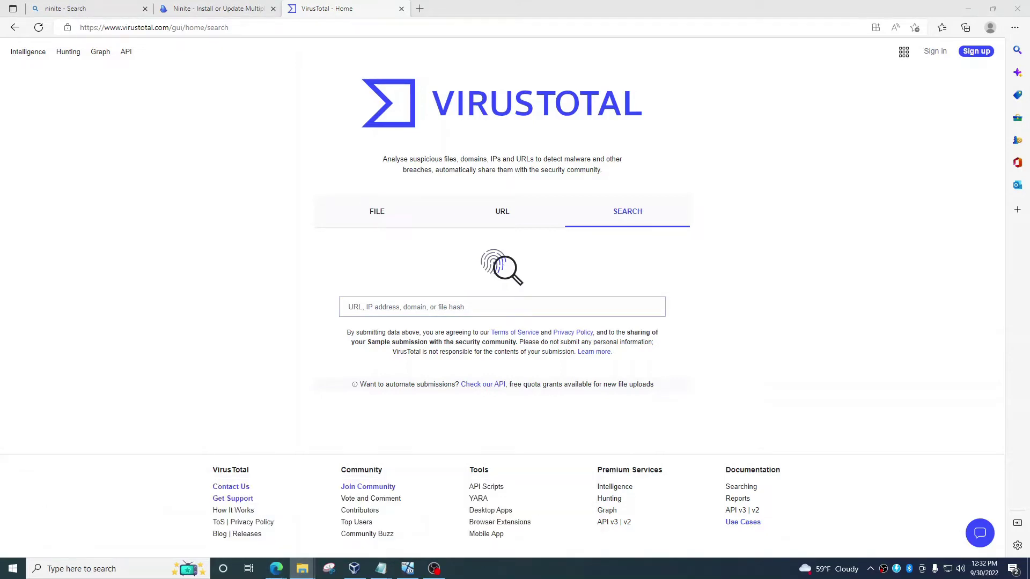
{"action": "left_click_drag", "start_coordinate": [303, 569], "coordinate": [398, 295]}
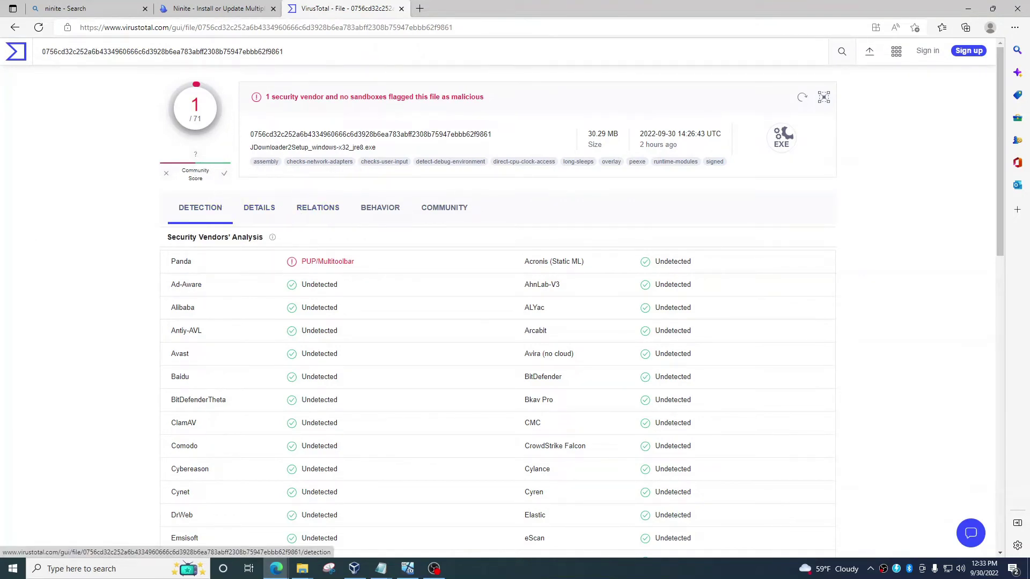
{"action": "left_click_drag", "start_coordinate": [0, 279], "coordinate": [416, 285]}
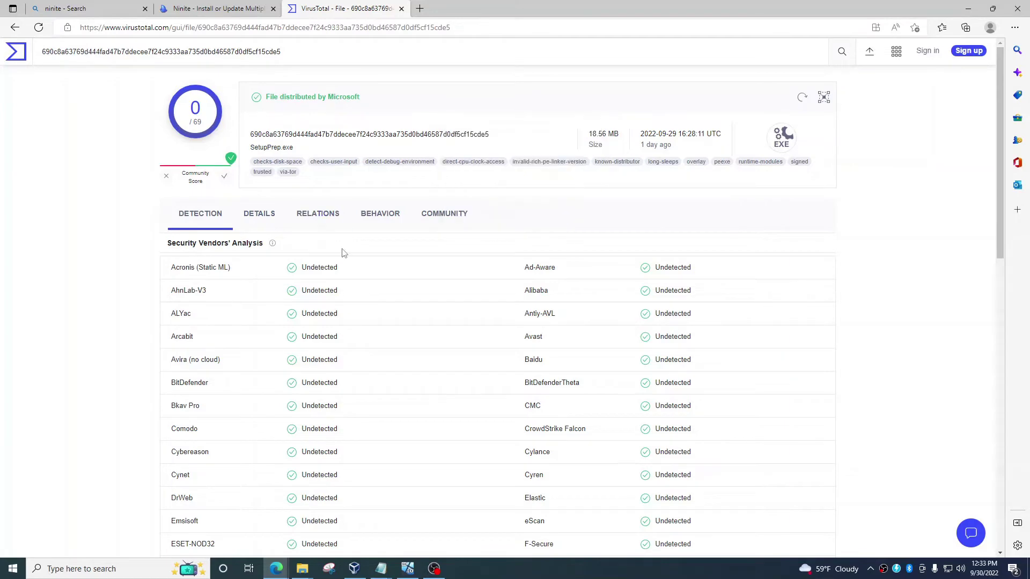
{"action": "scroll", "coordinate": [454, 287], "scroll_direction": "down", "scroll_amount": 4}
{"action": "scroll", "coordinate": [467, 301], "scroll_direction": "down", "scroll_amount": 8}
{"action": "scroll", "coordinate": [471, 300], "scroll_direction": "up", "scroll_amount": 12}
{"action": "left_click", "coordinate": [225, 9]}
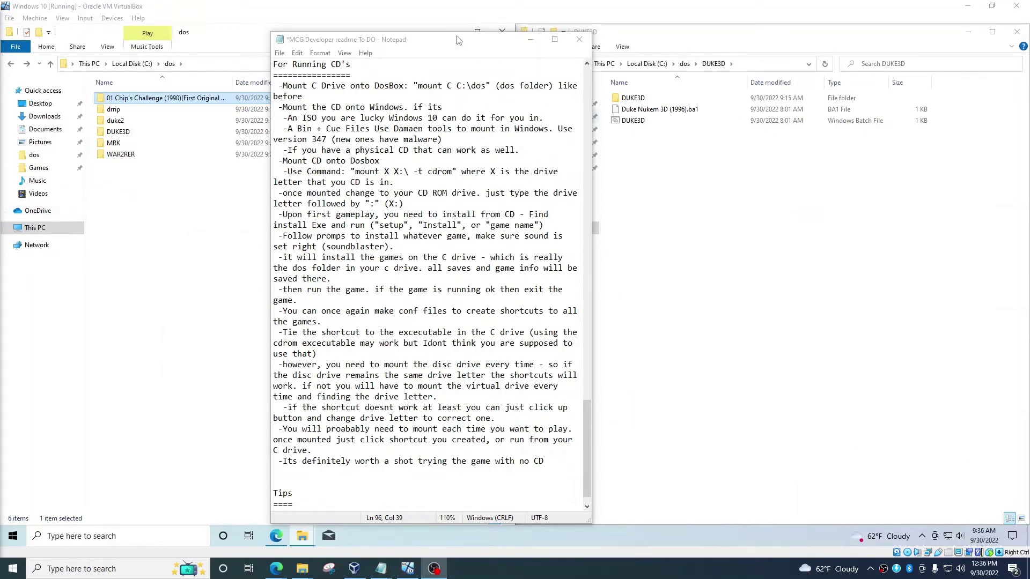
- Review the "For Running CD's" notes in Notepad and move the notes window out of the way of the virtual machine
{"action": "left_click", "coordinate": [458, 41]}
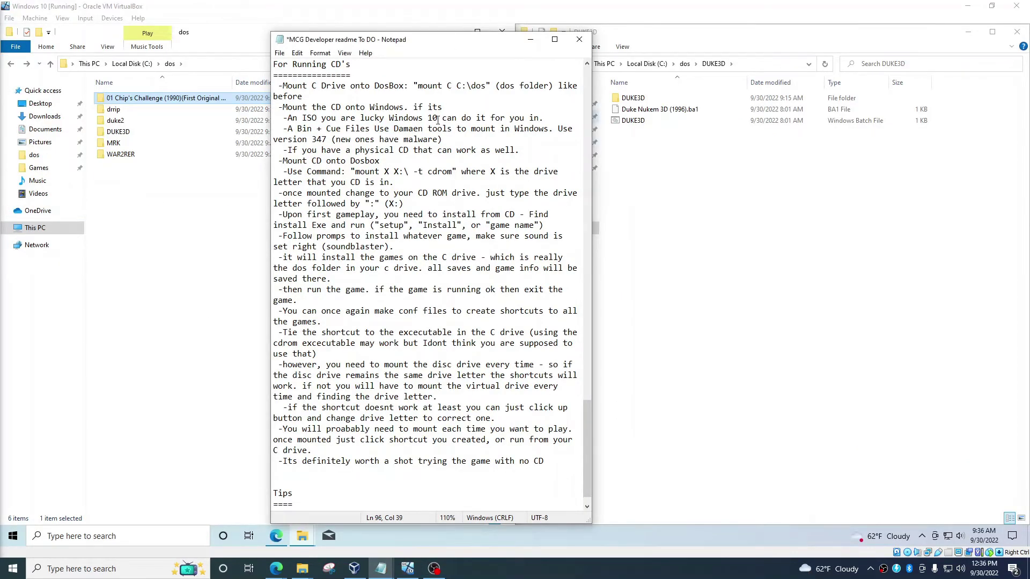
{"action": "scroll", "coordinate": [435, 127], "scroll_direction": "down", "scroll_amount": 1}
{"action": "scroll", "coordinate": [435, 129], "scroll_direction": "up", "scroll_amount": 1}
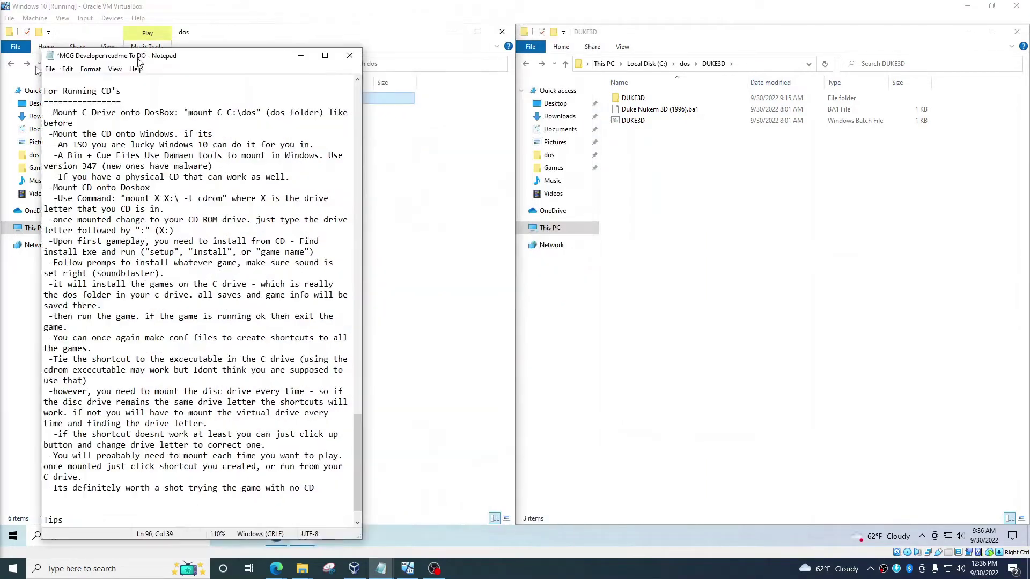
{"action": "left_click_drag", "start_coordinate": [376, 39], "coordinate": [3, 269]}
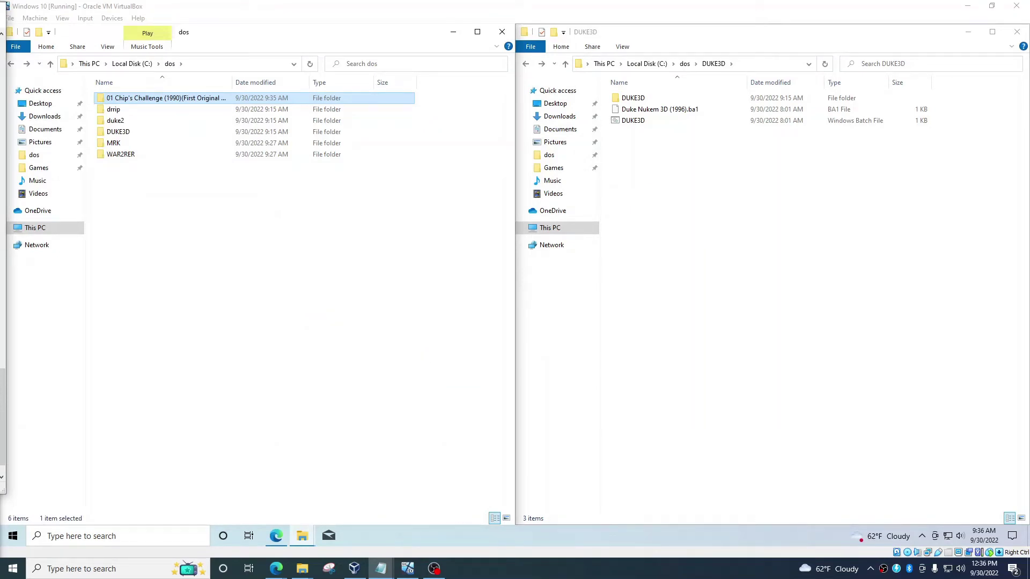
- Launch DOSBox 0.74-3 inside the Windows 10 virtual machine
{"action": "left_click", "coordinate": [301, 393]}
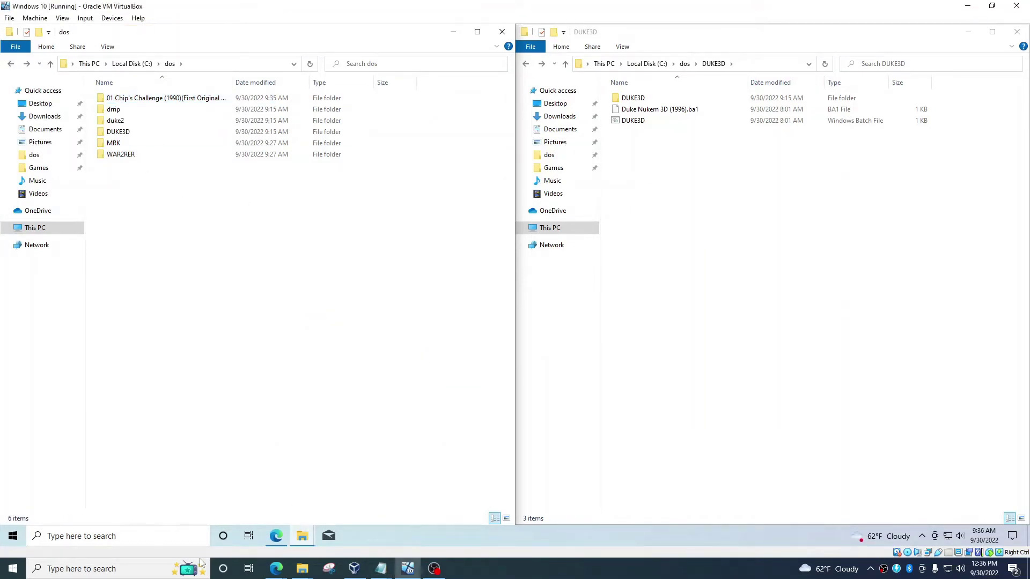
{"action": "left_click", "coordinate": [13, 536]}
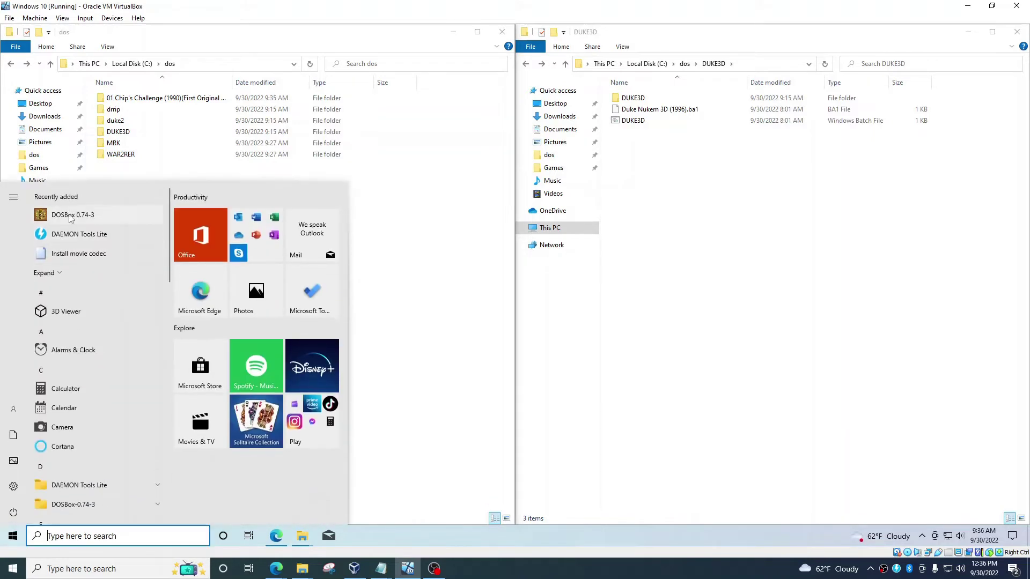
{"action": "left_click", "coordinate": [72, 215]}
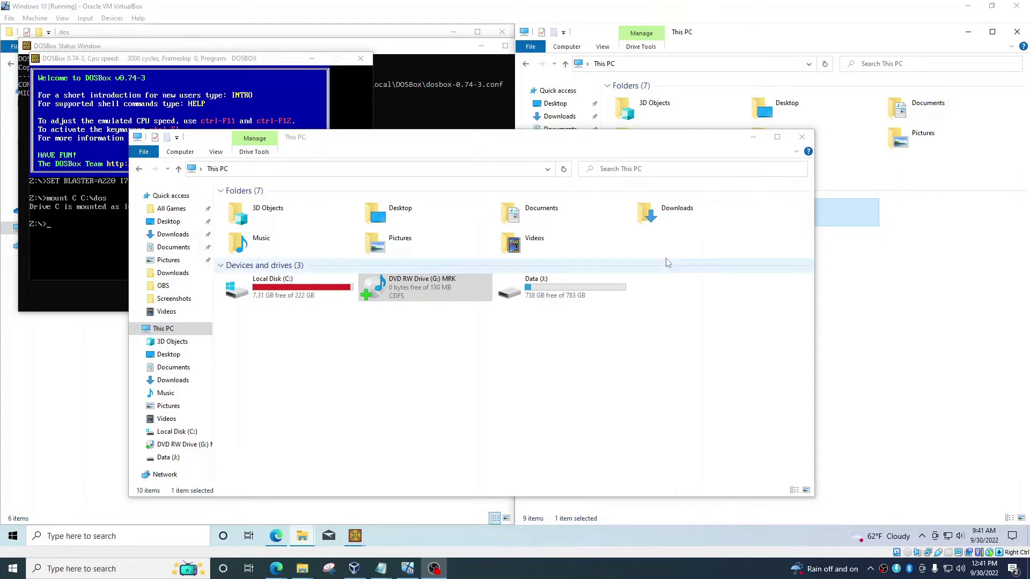
- Minimize the host's File Explorer window and open the Maximum Road Kill (USA) folder in the virtual machine's Downloads
{"action": "left_click", "coordinate": [753, 138]}
{"action": "left_click", "coordinate": [720, 305]}
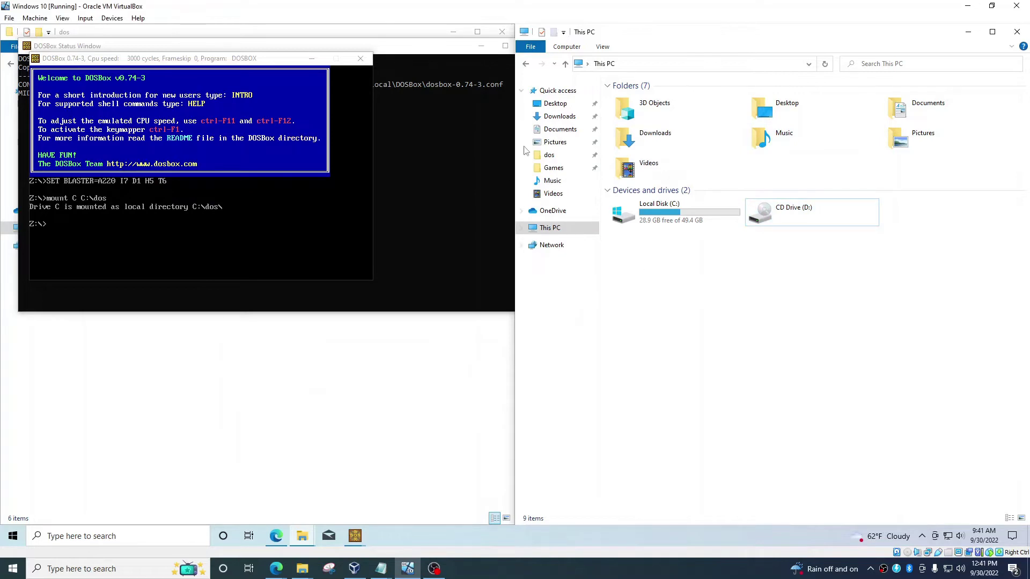
{"action": "left_click", "coordinate": [563, 117]}
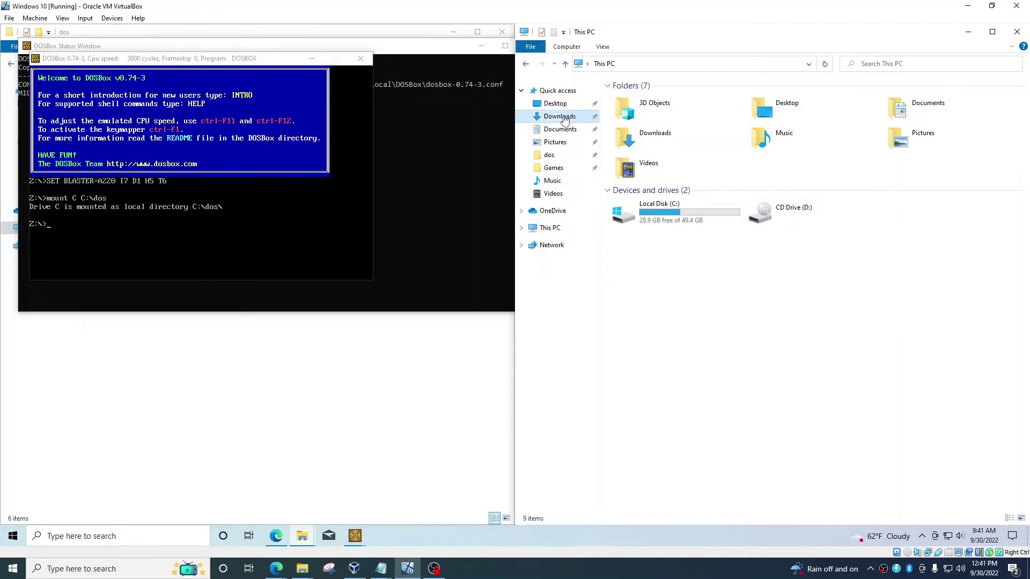
{"action": "double_click", "coordinate": [647, 136]}
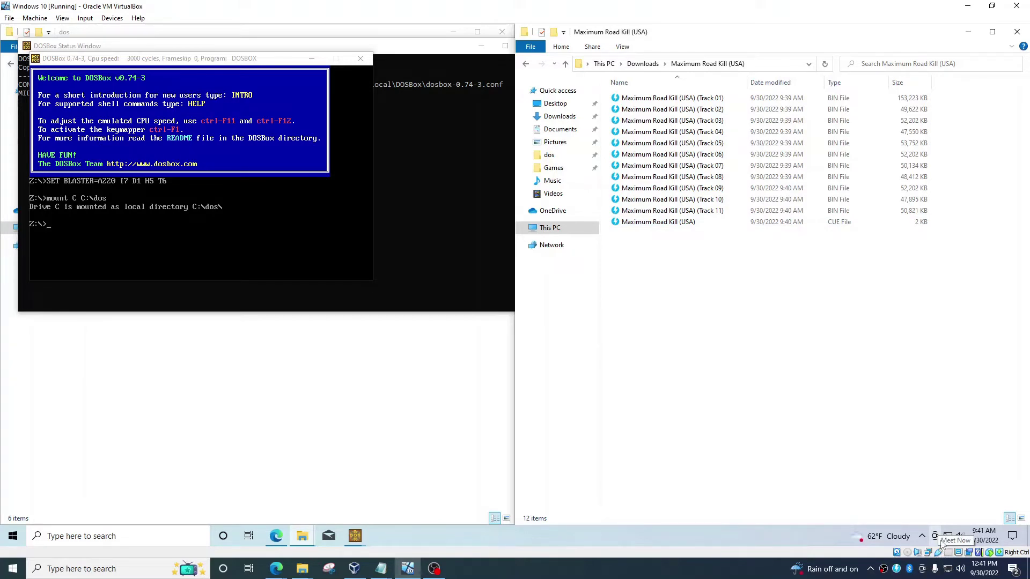
- Mount the Maximum Road Kill (USA) CUE file as a virtual disc in Windows
{"action": "left_click", "coordinate": [921, 539]}
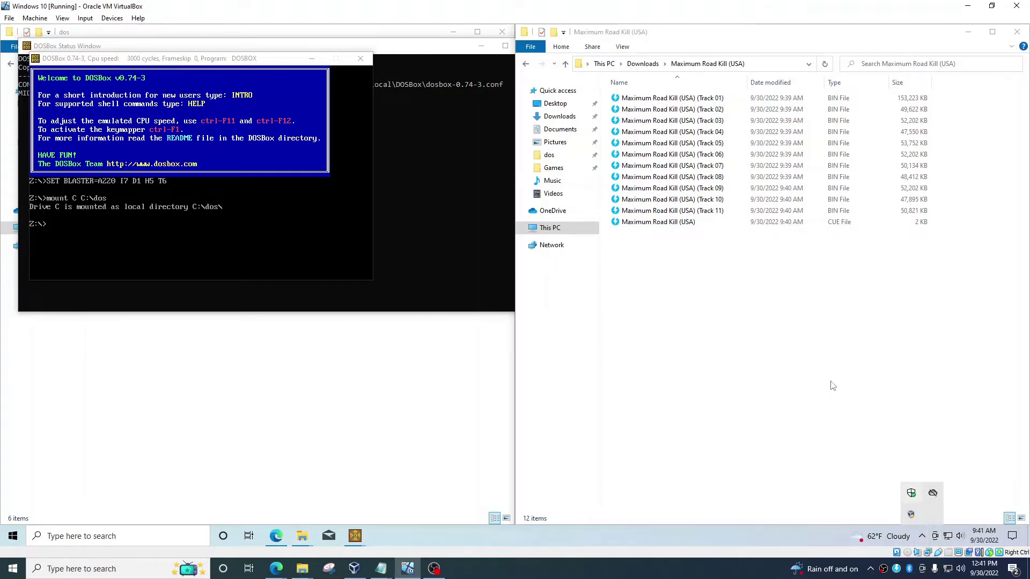
{"action": "left_click", "coordinate": [719, 306]}
{"action": "left_click", "coordinate": [664, 227]}
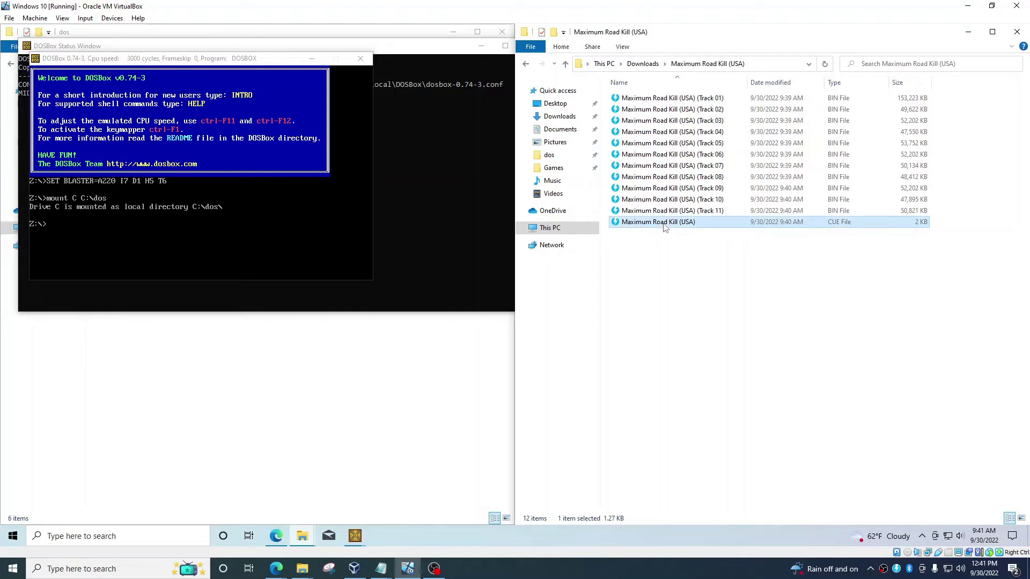
{"action": "double_click", "coordinate": [653, 225]}
- Check the drives under This PC for the mounted game disc and select BD-ROM Drive (E:) MRK
{"action": "left_click", "coordinate": [528, 232]}
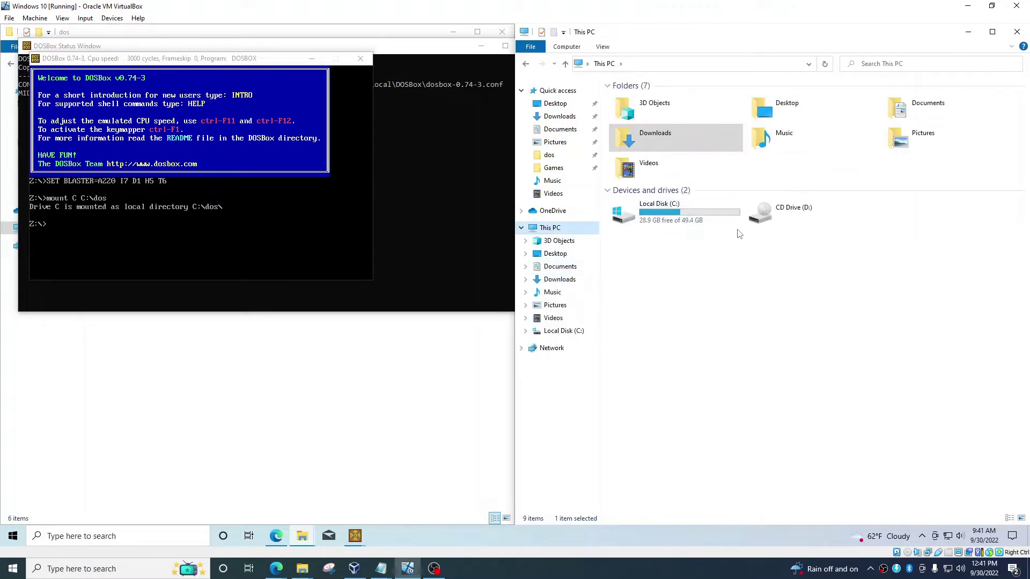
{"action": "key", "text": "alt+Left"}
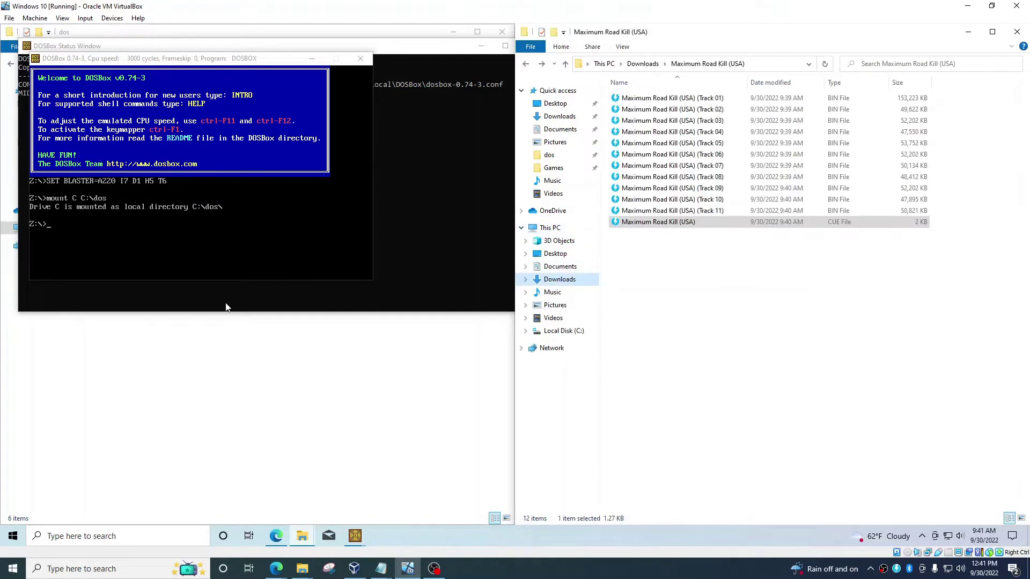
{"action": "key", "text": "alt+Right"}
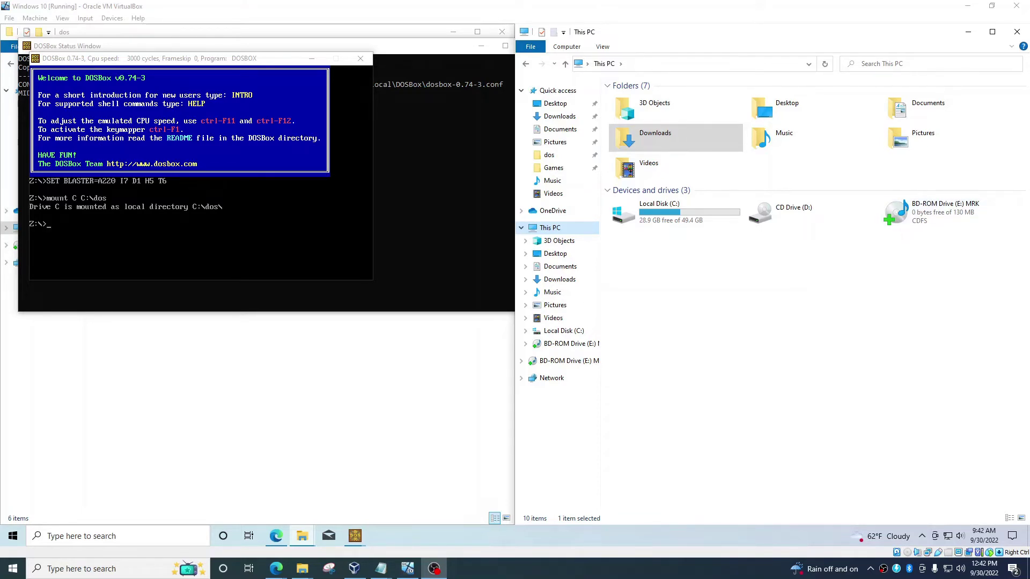
{"action": "left_click", "coordinate": [923, 218]}
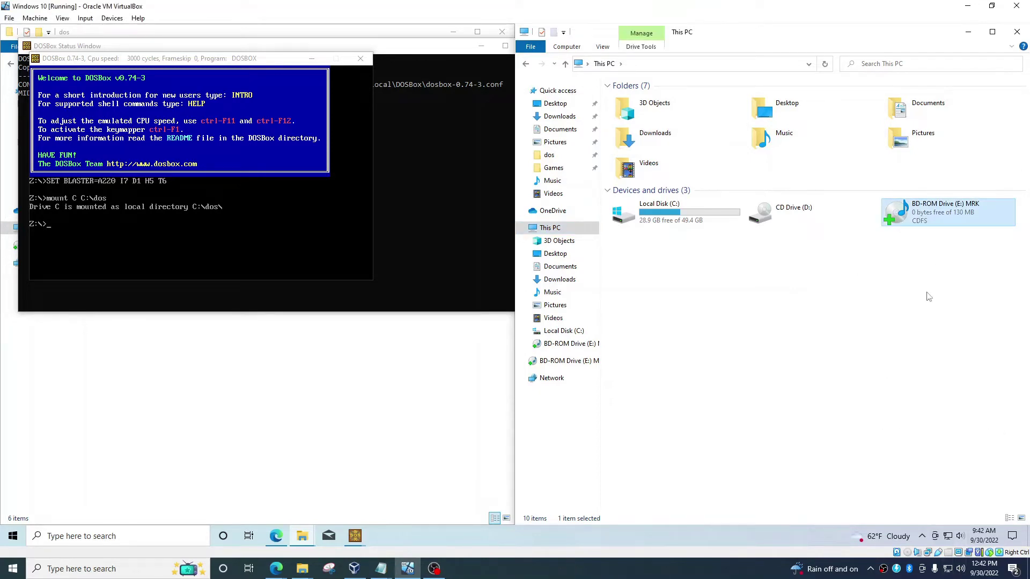
- Enter the DOSBox command "mount E: E:\ -t cdrom" and match its letter to the MRK drive under This PC
{"action": "left_click", "coordinate": [88, 237]}
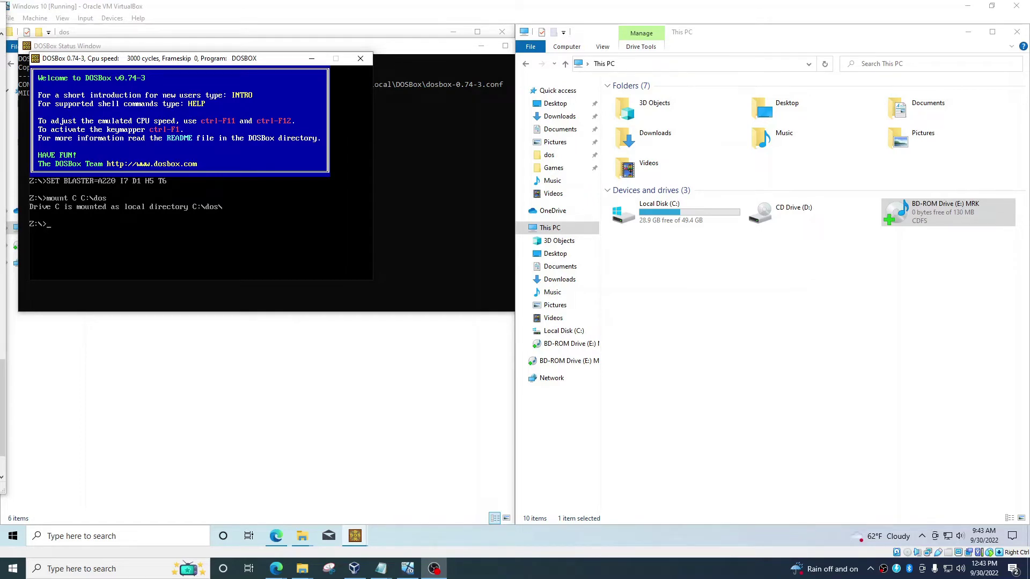
{"action": "type", "text": "mount E: E:\\ -t cdrom"}
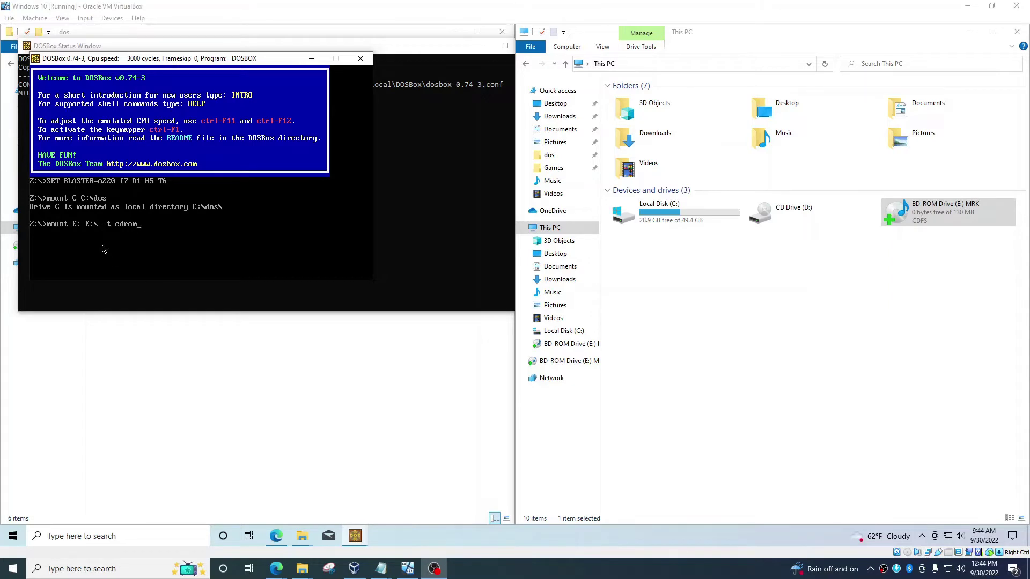
{"action": "left_click", "coordinate": [966, 207]}
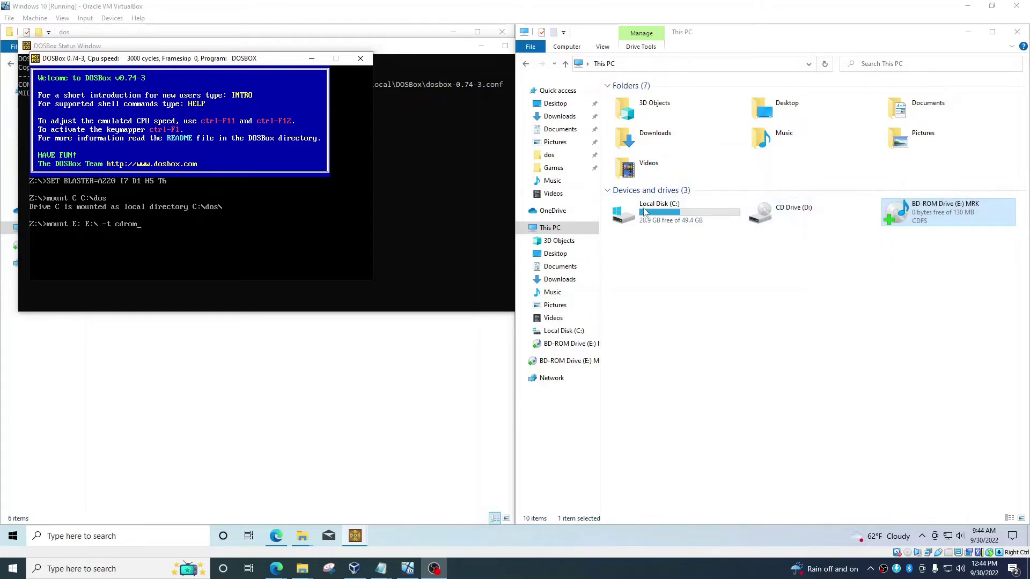
{"action": "left_click", "coordinate": [207, 222]}
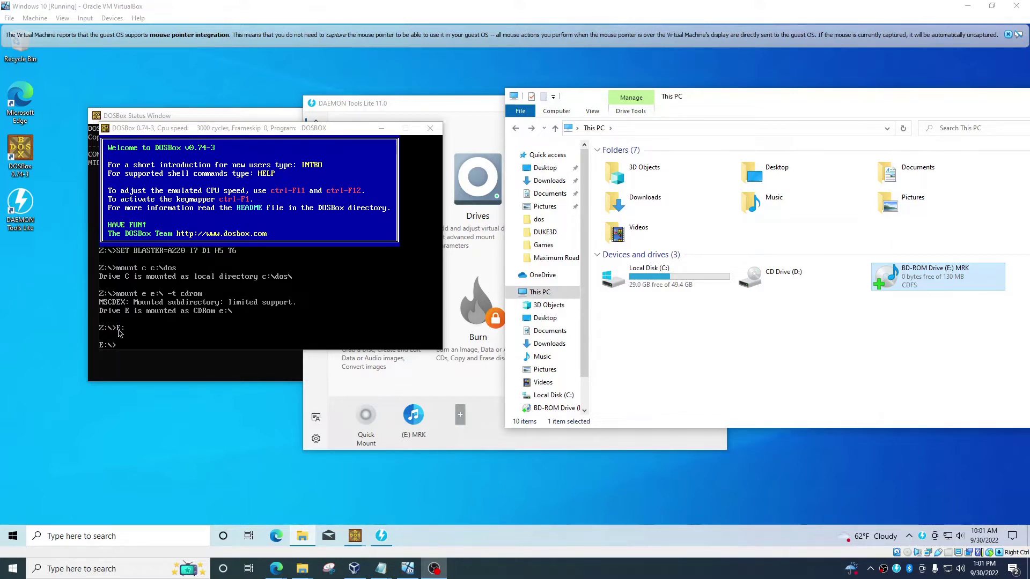
- Open the MRK disc on drive E to find its installer, and run "install" from the E: prompt in DOSBox
{"action": "right_click", "coordinate": [927, 272]}
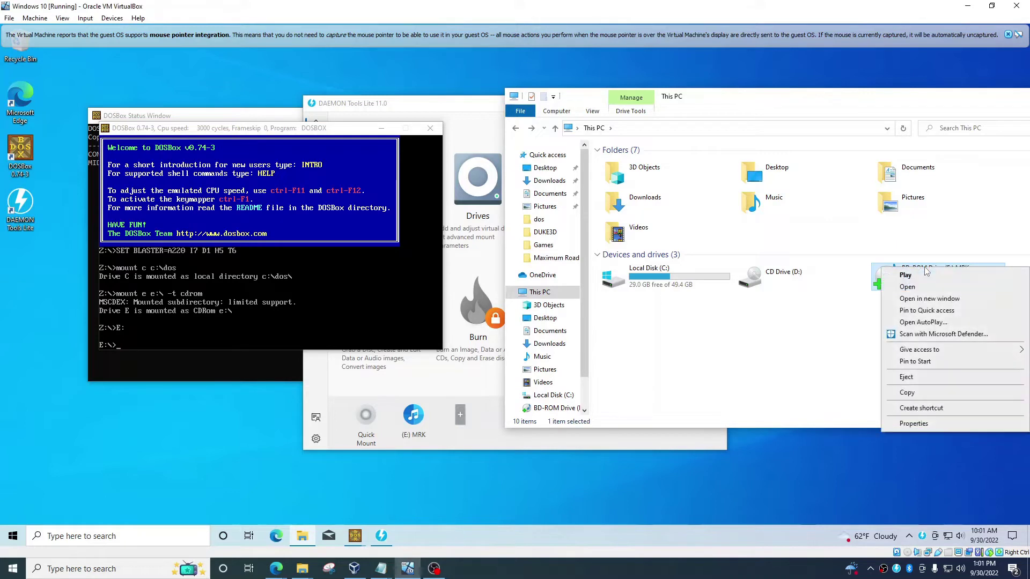
{"action": "left_click", "coordinate": [907, 287]}
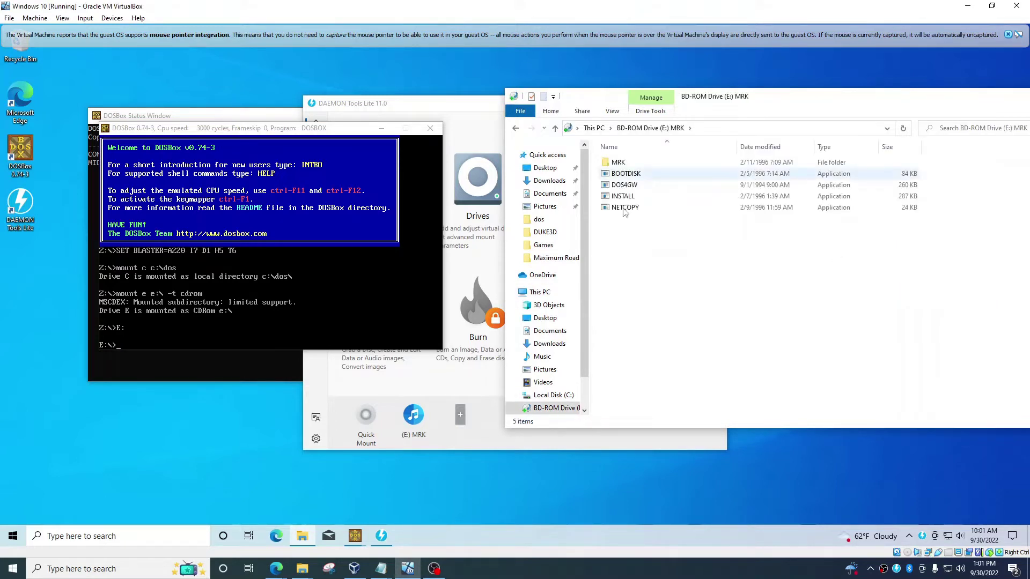
{"action": "left_click", "coordinate": [229, 327]}
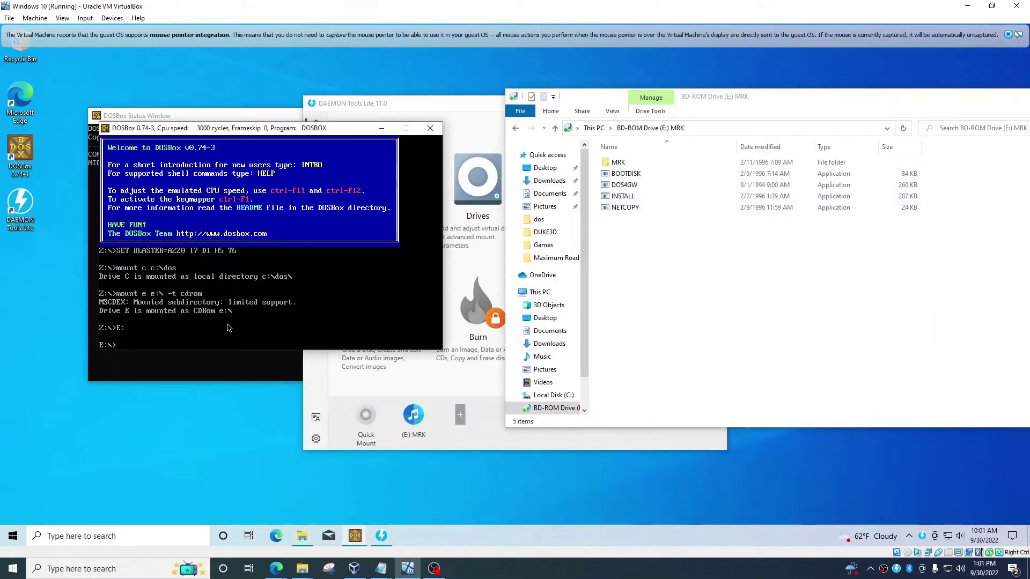
{"action": "type", "text": "install"}
{"action": "key", "text": "Return"}
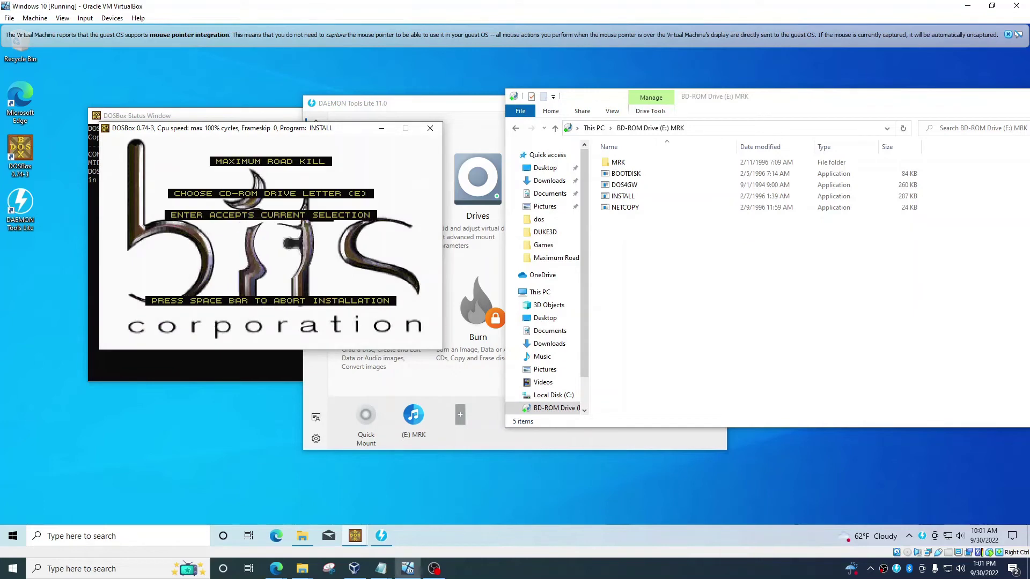
- Choose E as the CD-ROM drive and C as the installation drive, and approve copying the Maximum Road Kill files
{"action": "key", "text": "Return"}
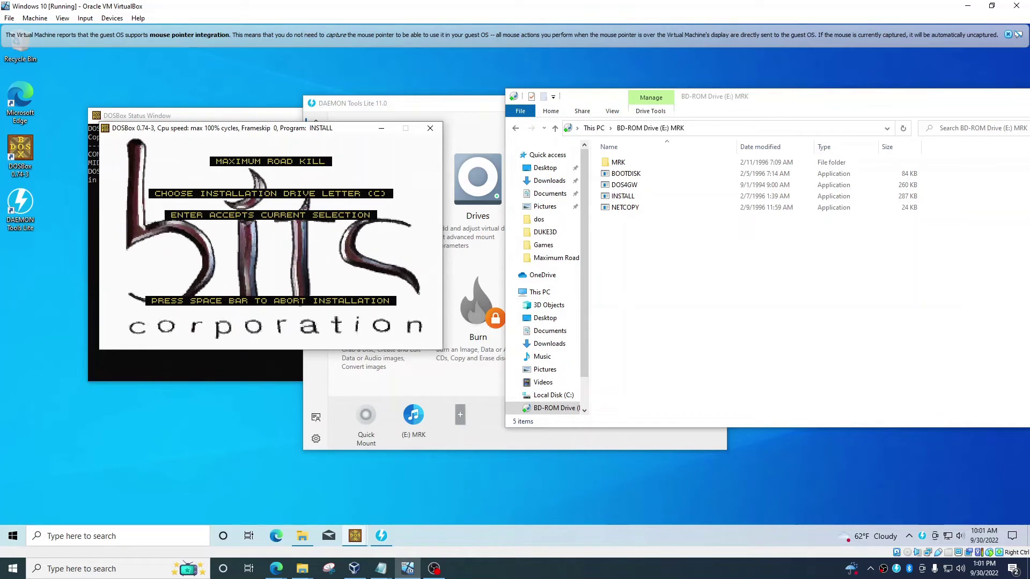
{"action": "key", "text": "Return"}
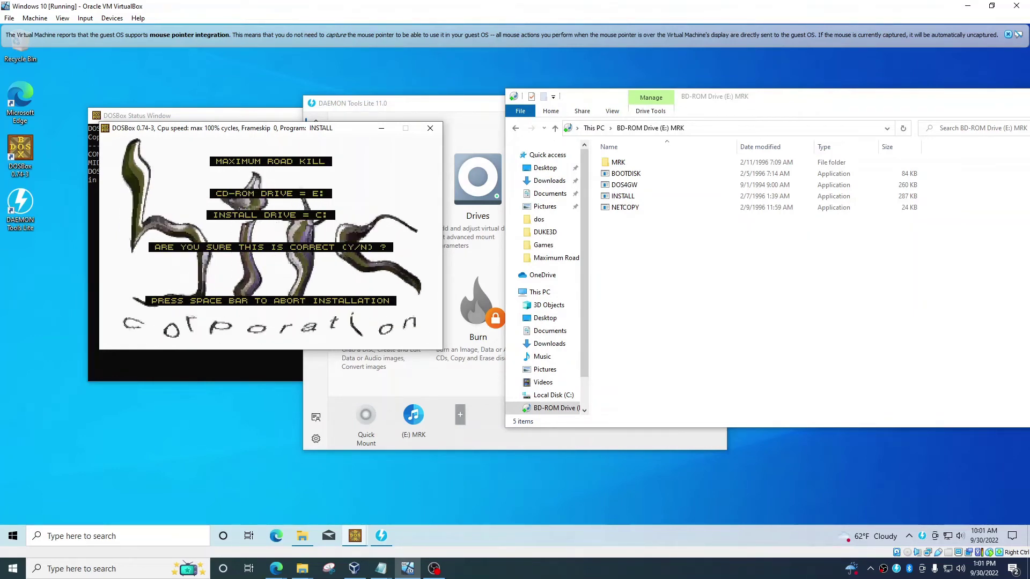
{"action": "key", "text": "y"}
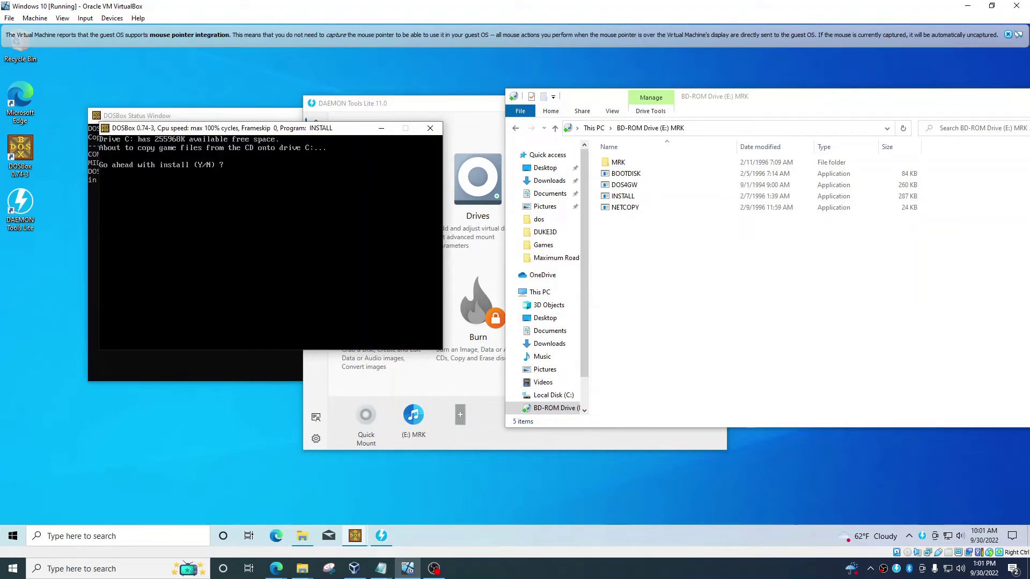
{"action": "key", "text": "y"}
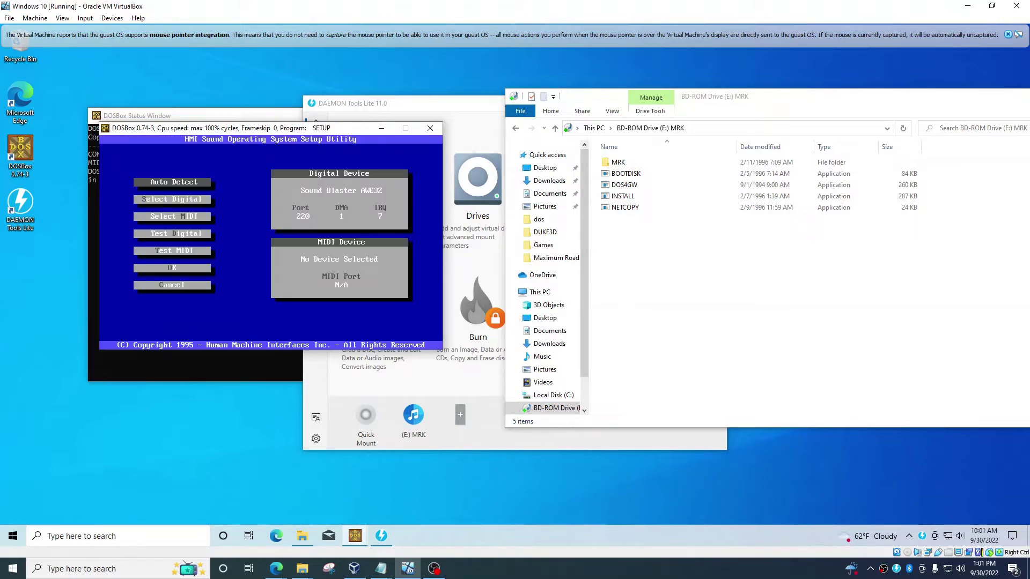
- Run auto detection for the digital sound device, test it, and accept Sound Blaster AWE32
{"action": "key", "text": "Return"}
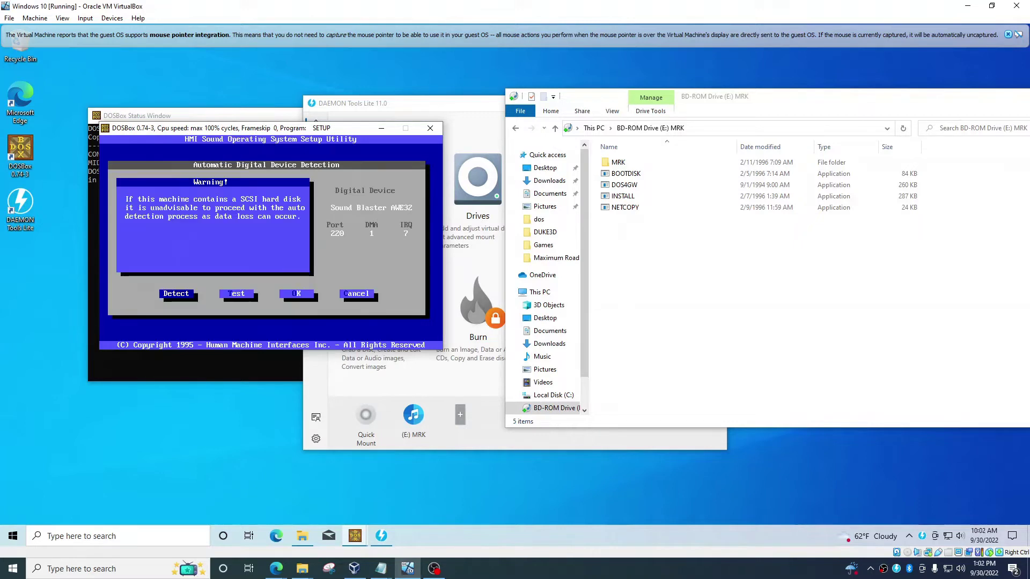
{"action": "key", "text": "Return"}
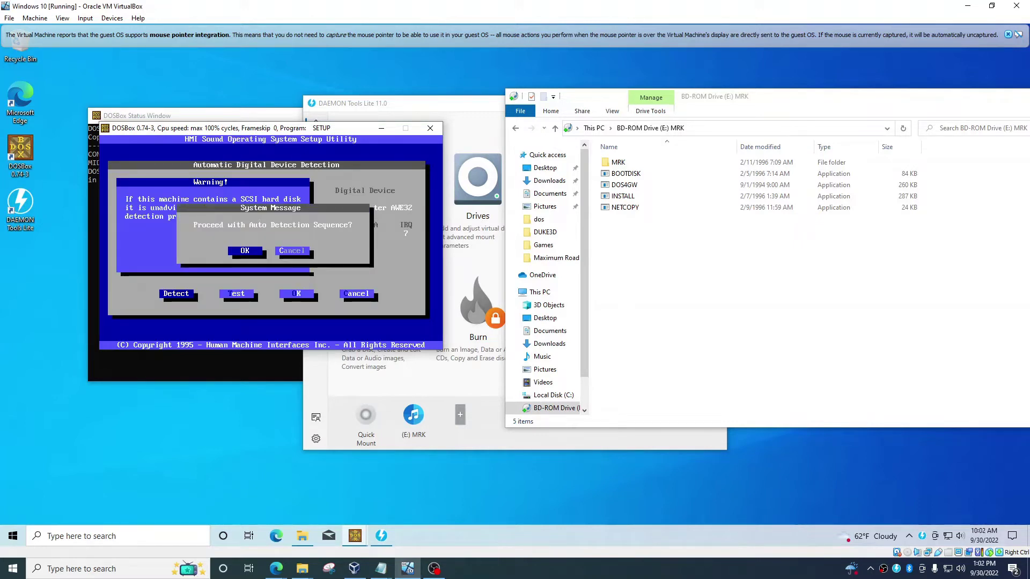
{"action": "key", "text": "Return"}
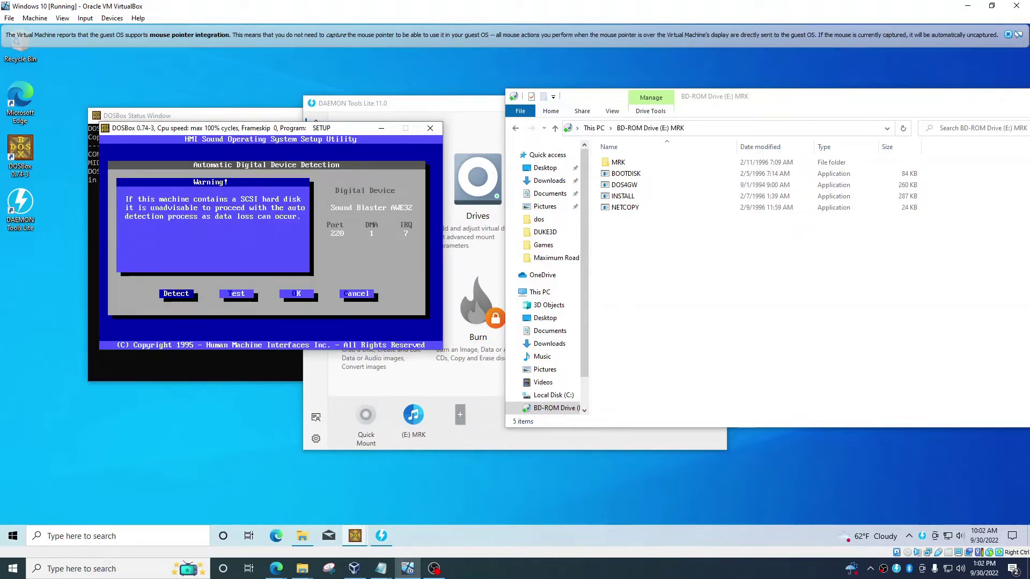
{"action": "key", "text": "Tab"}
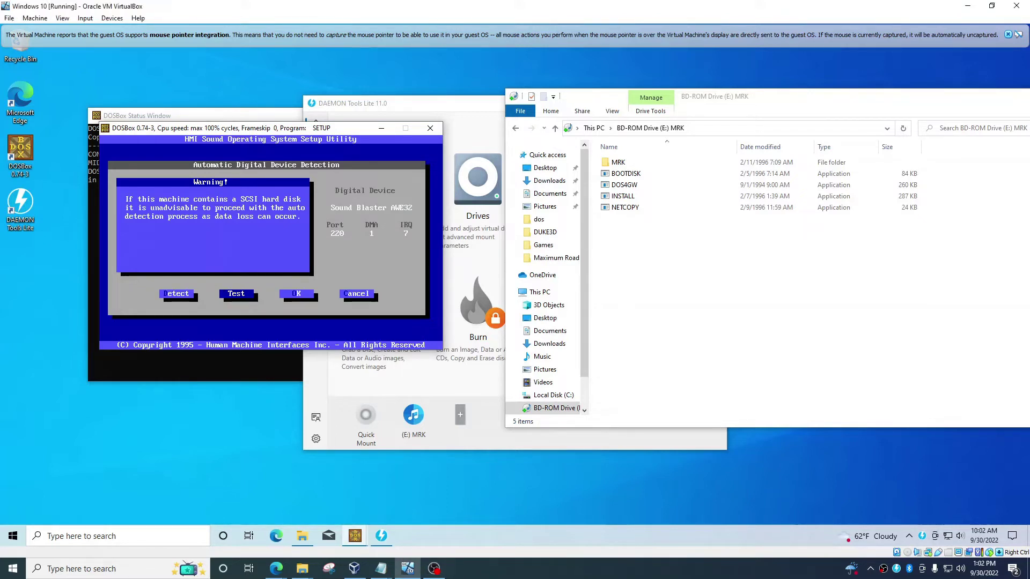
{"action": "key", "text": "Return"}
{"action": "key", "text": "Tab"}
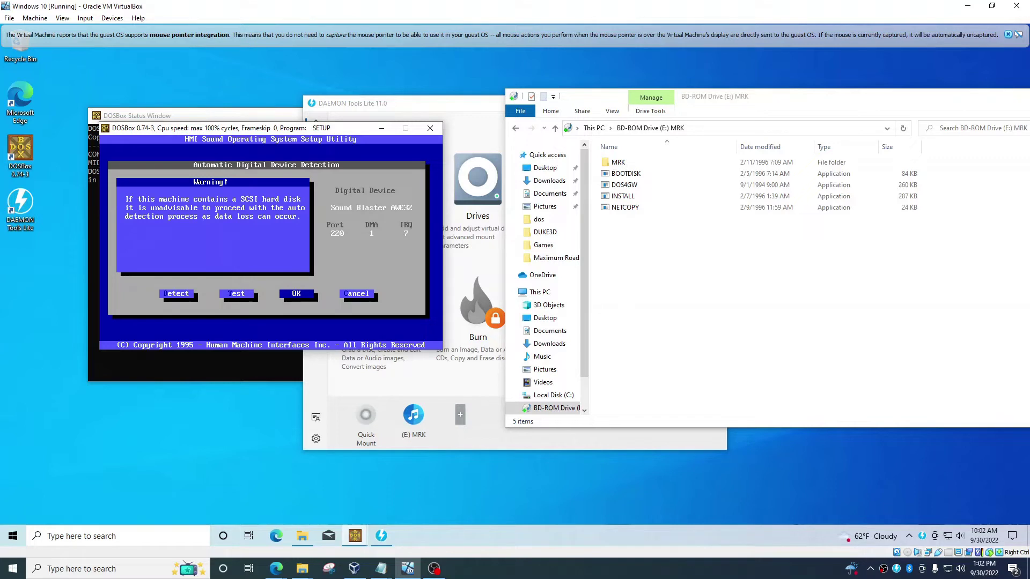
{"action": "key", "text": "Return"}
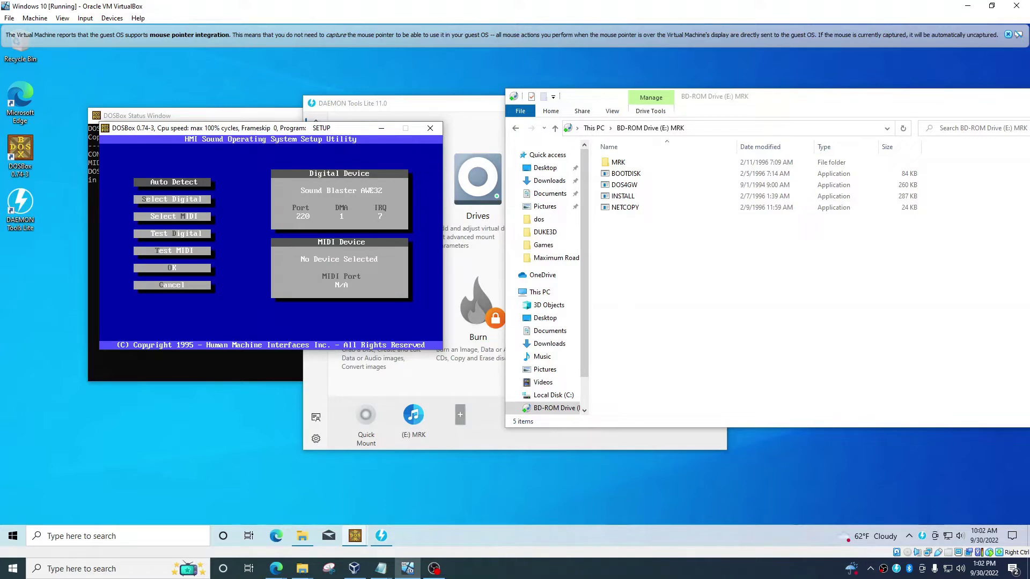
- Accept the sound setup without a MIDI device and save the system configuration to finish the installation
{"action": "key", "text": "Down"}
{"action": "key", "text": "Down"}
{"action": "key", "text": "Down"}
{"action": "key", "text": "Down"}
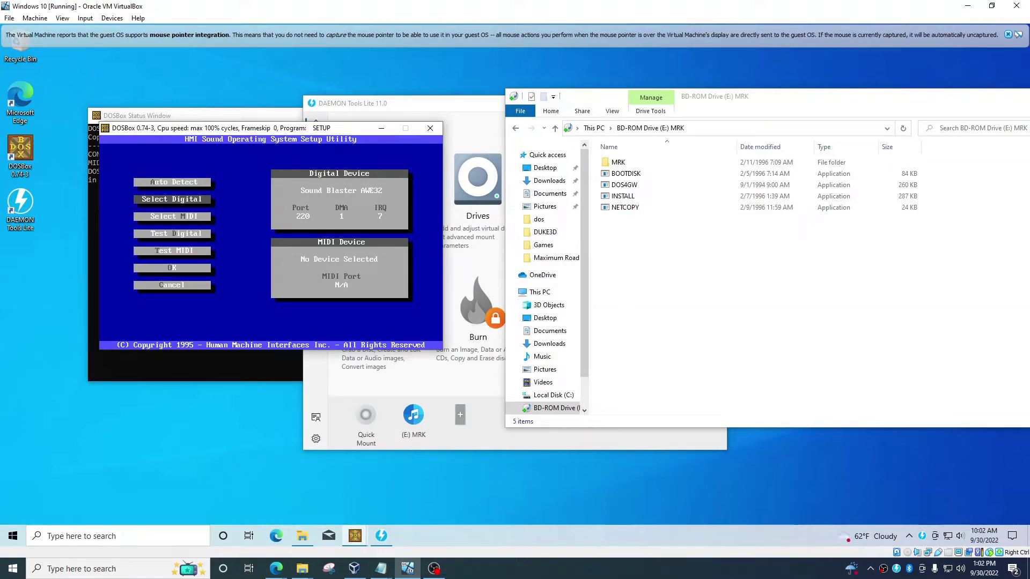
{"action": "key", "text": "Return"}
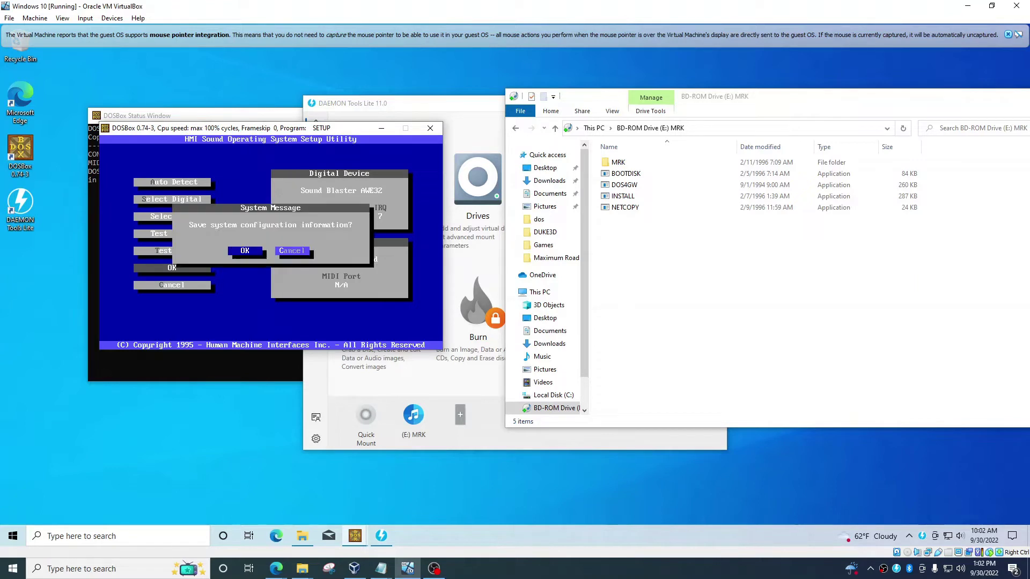
{"action": "key", "text": "Return"}
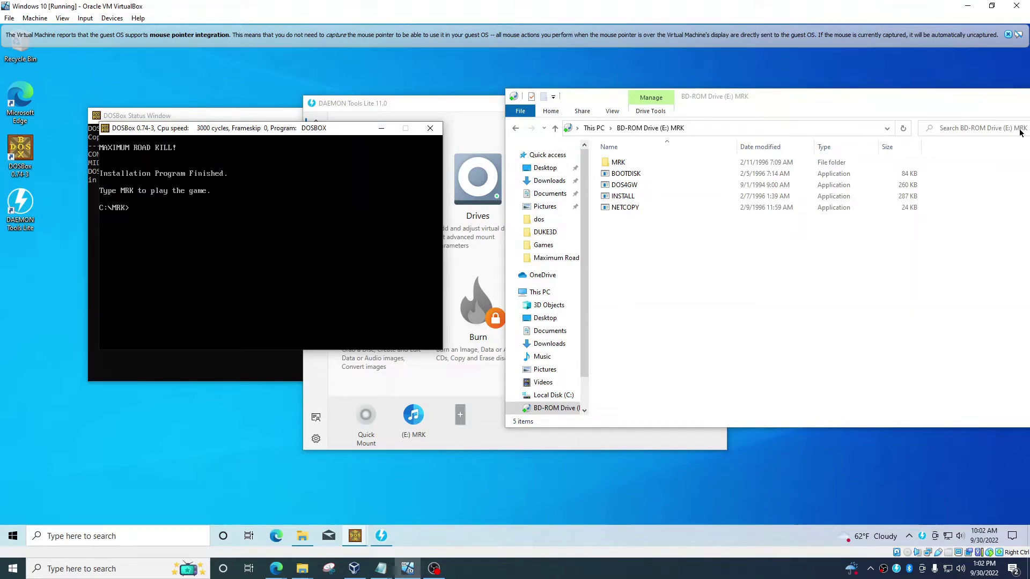
- Check the installed game files in the MRK folder inside C:\dos, and return to the dos folder
{"action": "left_click", "coordinate": [544, 223]}
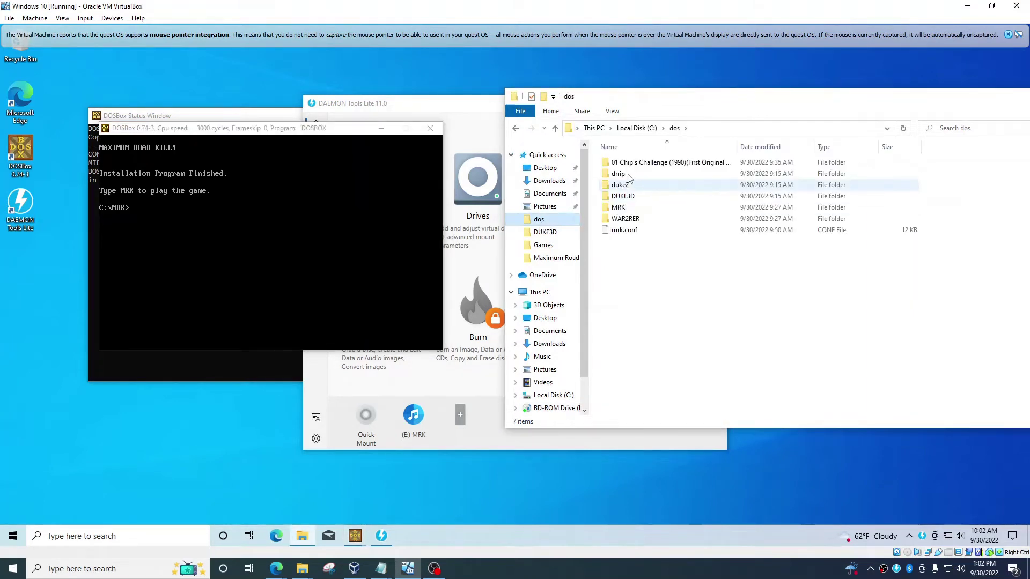
{"action": "double_click", "coordinate": [618, 209]}
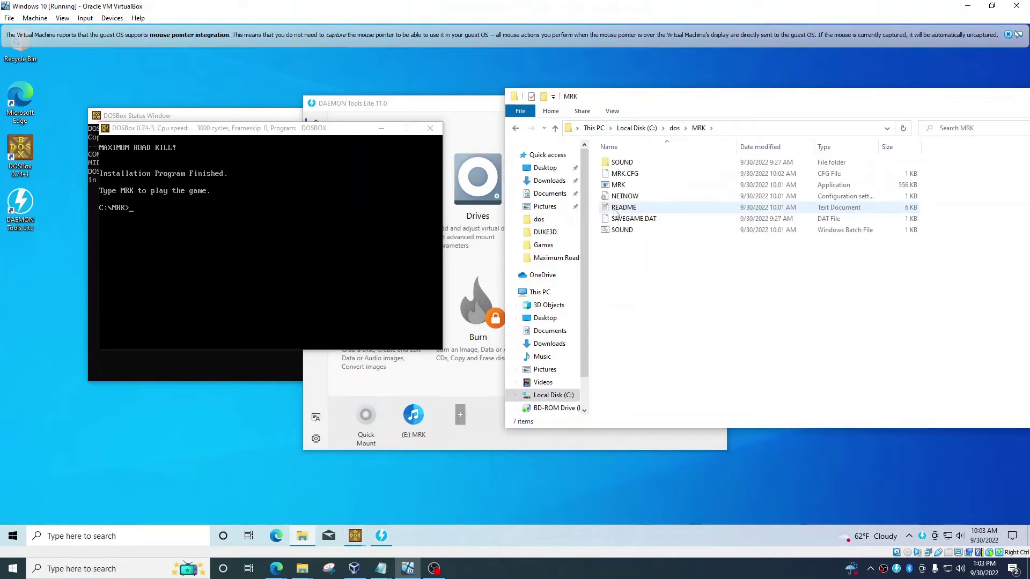
{"action": "key", "text": "alt+Left"}
- Run "mrk" from the C:\MRK prompt in DOSBox to launch Maximum Road Kill
{"action": "left_click", "coordinate": [270, 282]}
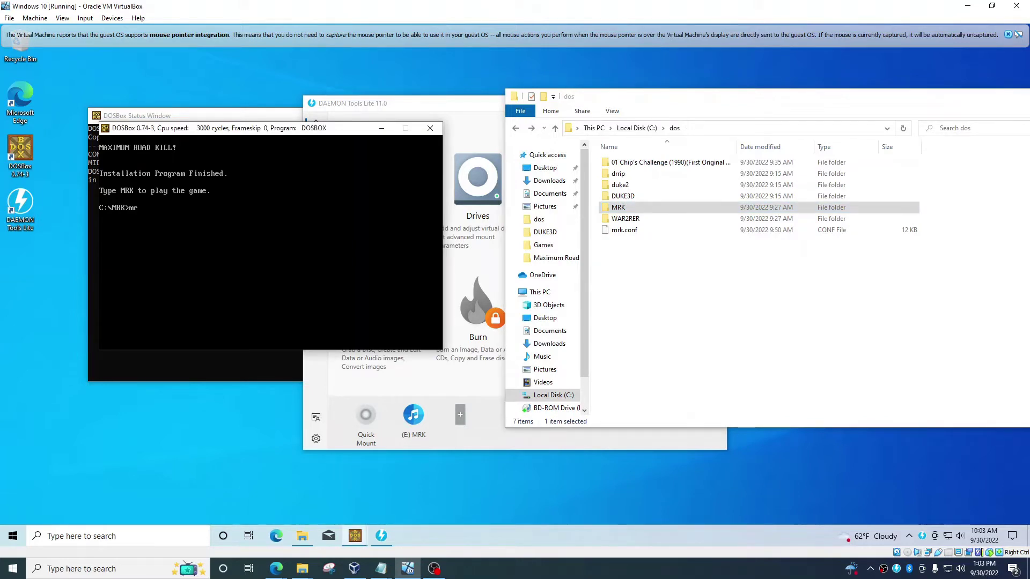
{"action": "type", "text": "mrk"}
{"action": "key", "text": "Return"}
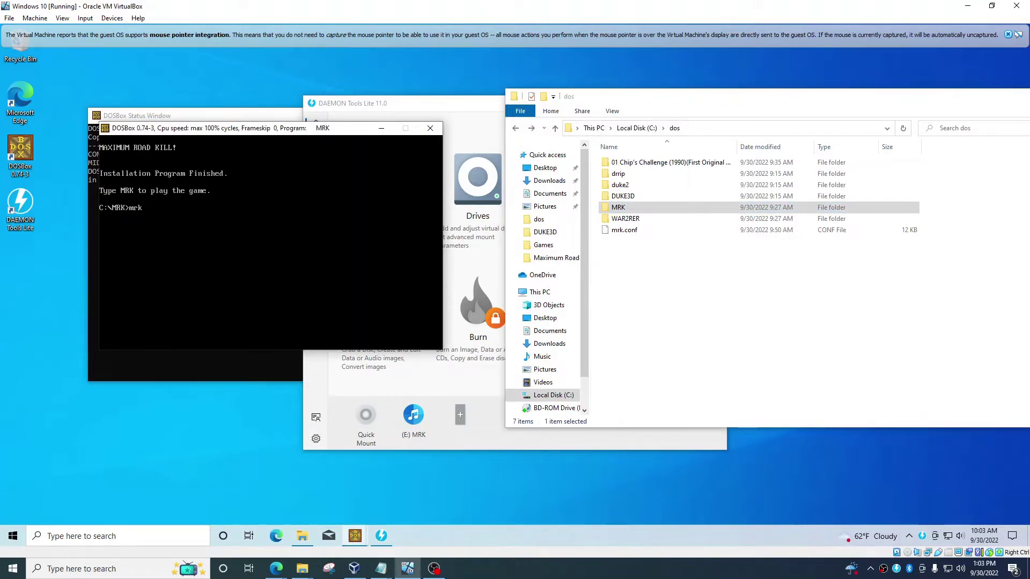
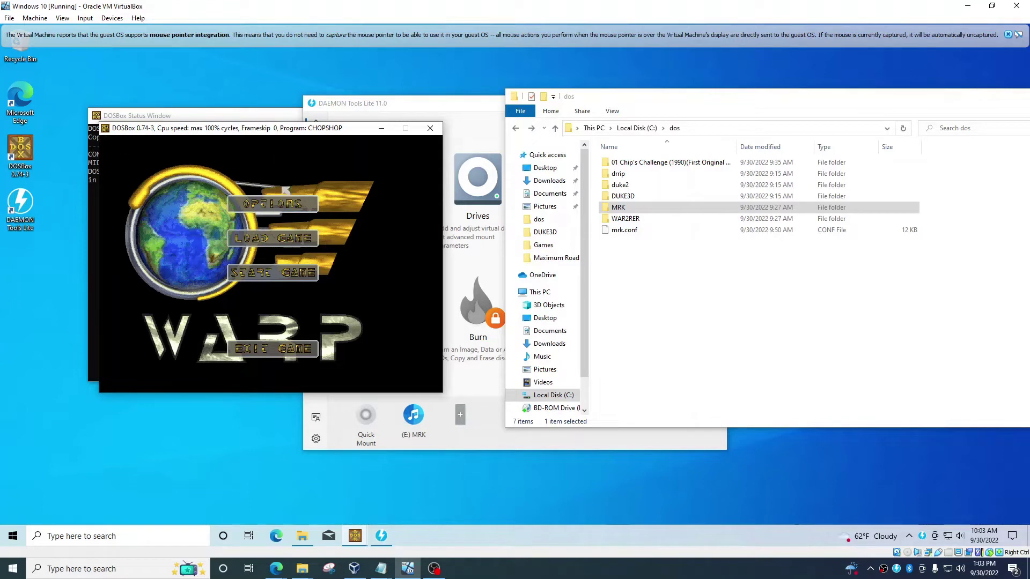
- Start a new game with Jack 'Ape' Spade as the driver and proceed to the race
{"action": "left_click", "coordinate": [285, 276]}
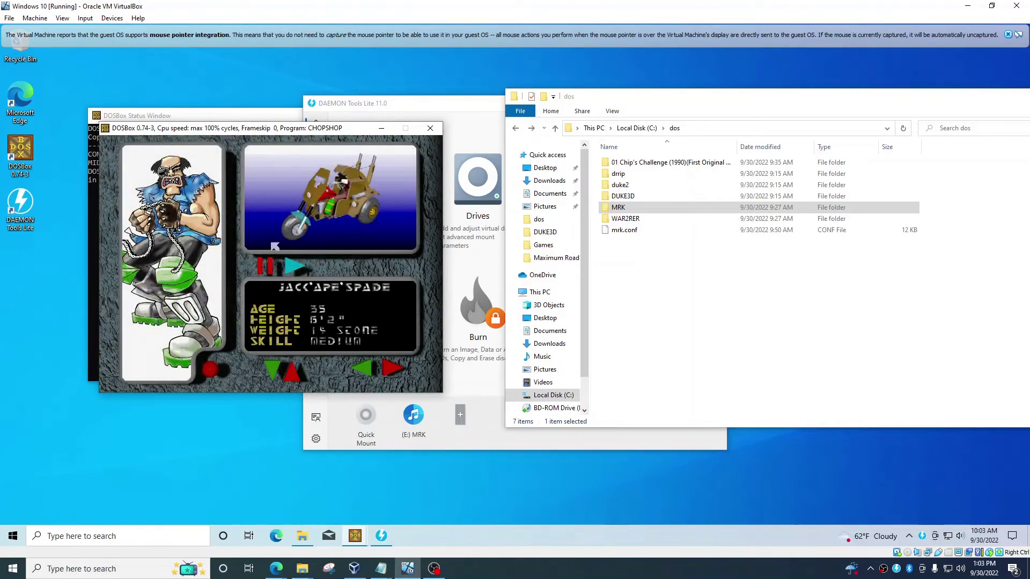
{"action": "left_click", "coordinate": [210, 370]}
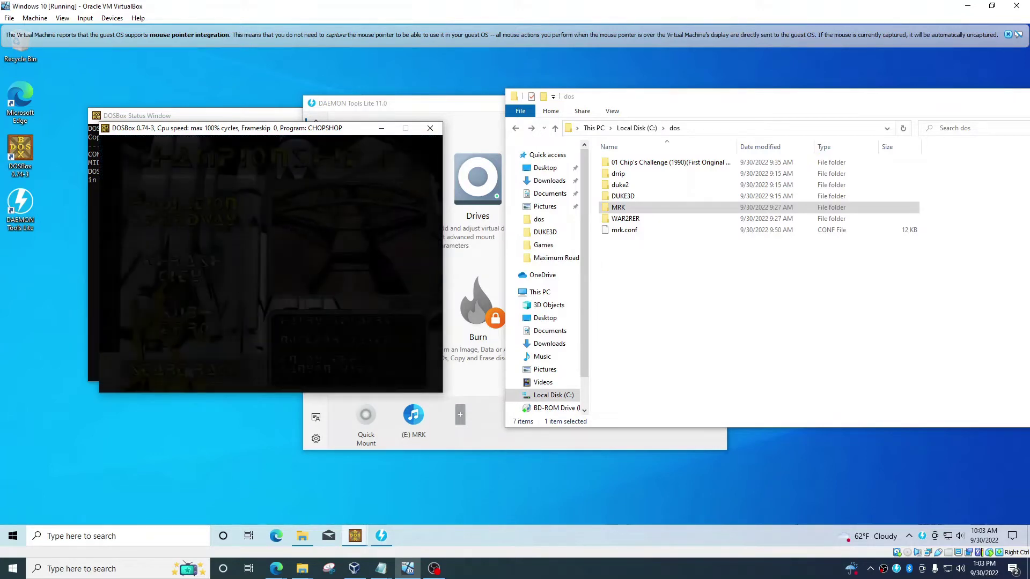
{"action": "left_click", "coordinate": [188, 372]}
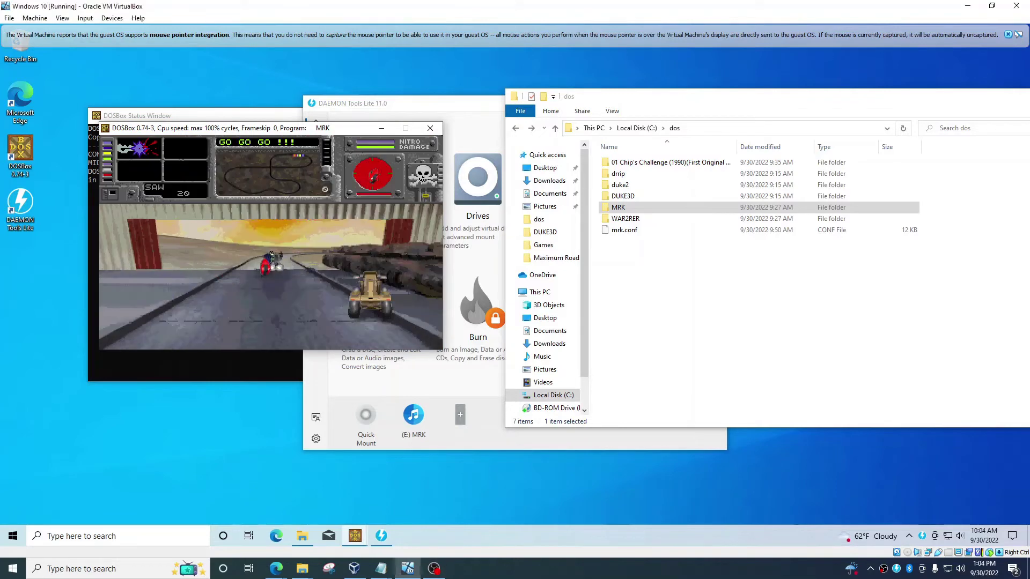
- Drive the vehicle along the race track to test the game, and quit DOSBox
{"action": "key", "text": "Up"}
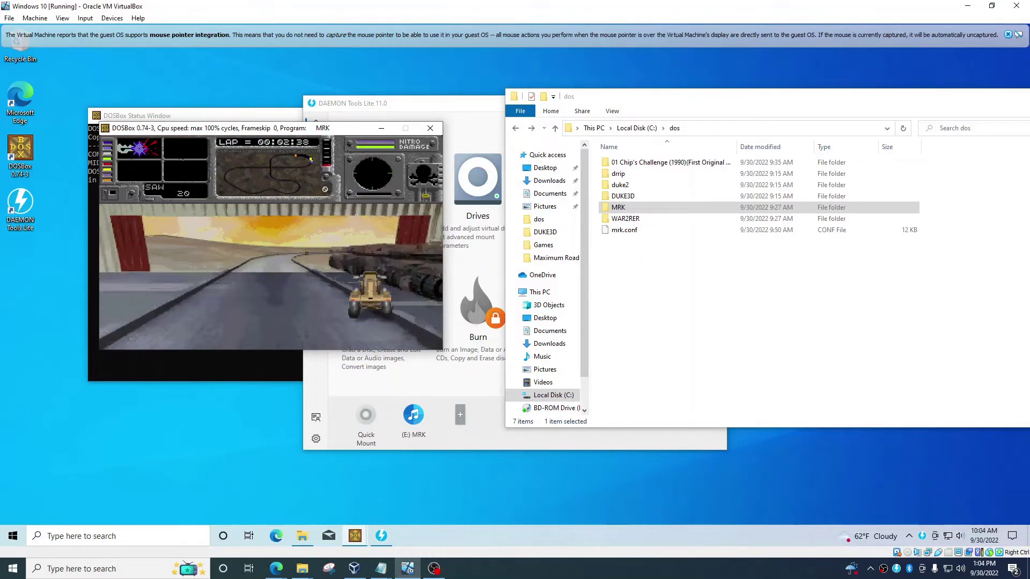
{"action": "key", "text": "Up"}
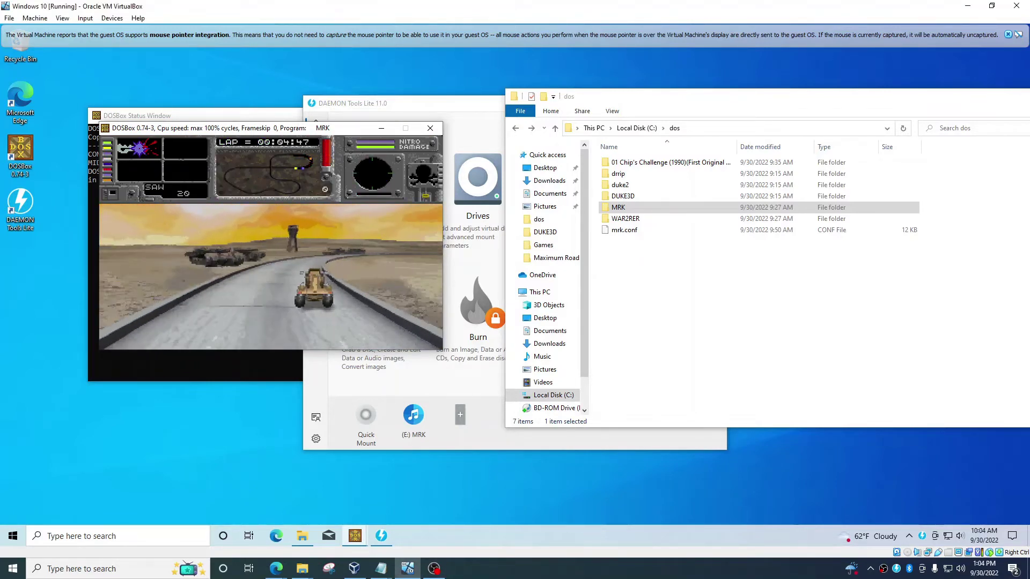
{"action": "key", "text": "Up"}
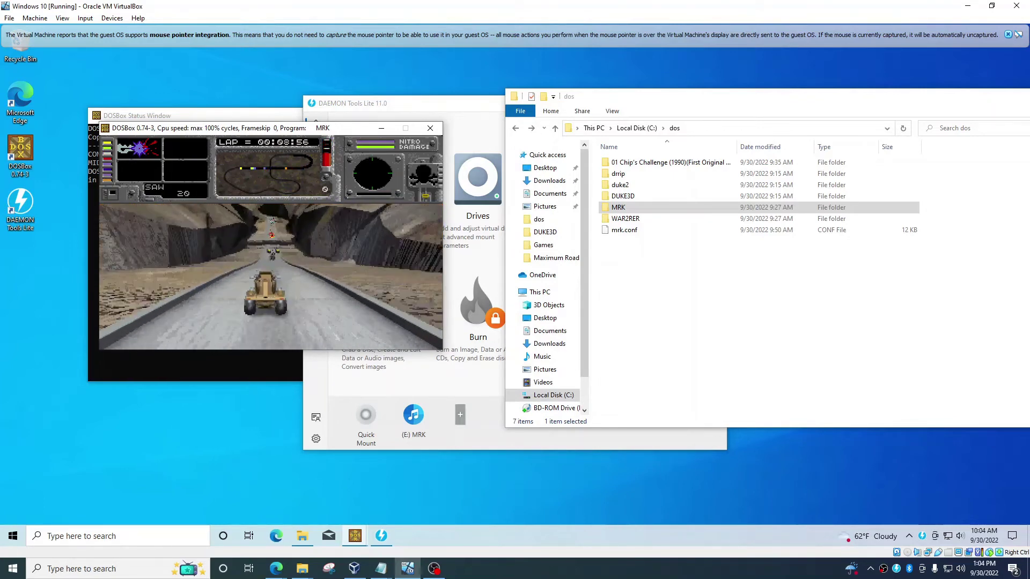
{"action": "key", "text": "ctrl+F9"}
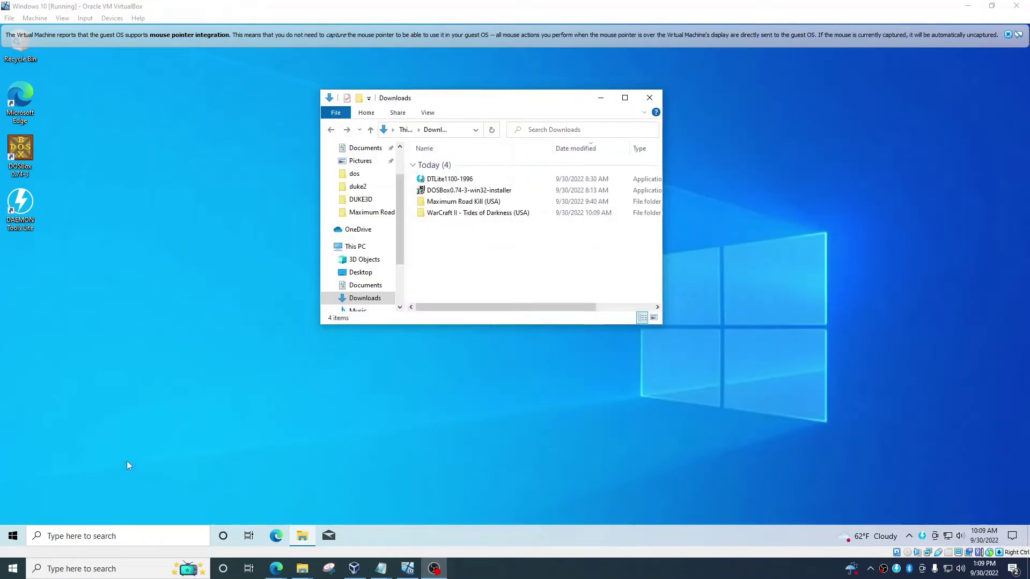
- Launch DOSBox and DAEMON Tools Lite, and locate the CUE file in the WarCraft II - Tides of Darkness (USA) folder
{"action": "left_click", "coordinate": [37, 159]}
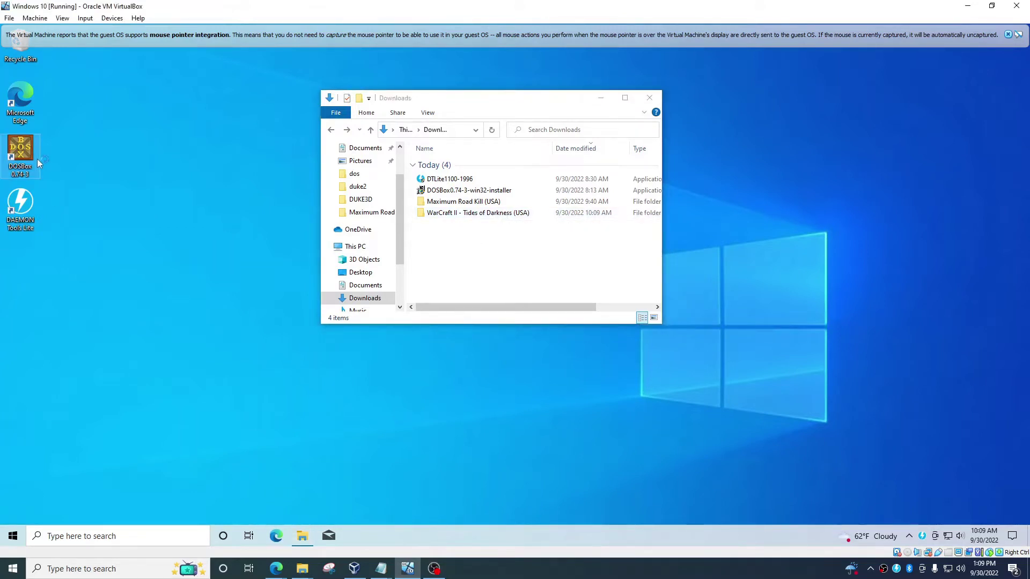
{"action": "left_click", "coordinate": [32, 206]}
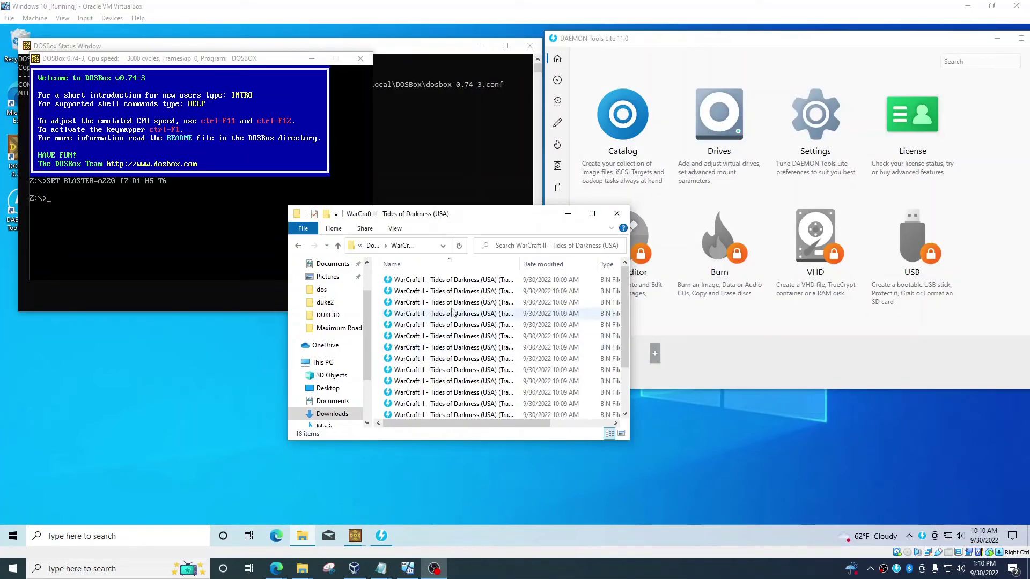
{"action": "scroll", "coordinate": [510, 389], "scroll_direction": "up", "scroll_amount": 2}
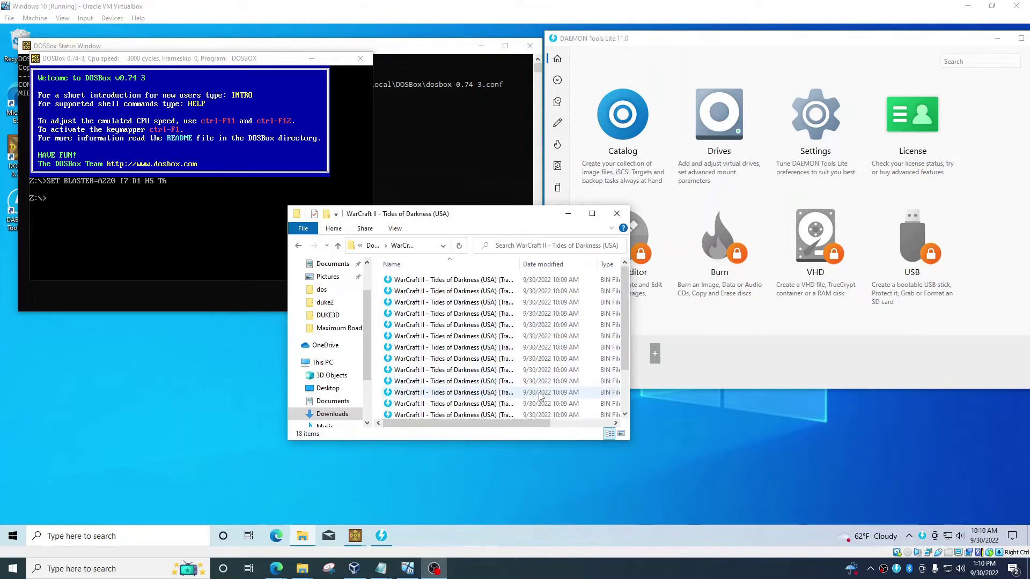
{"action": "scroll", "coordinate": [510, 394], "scroll_direction": "down", "scroll_amount": 1}
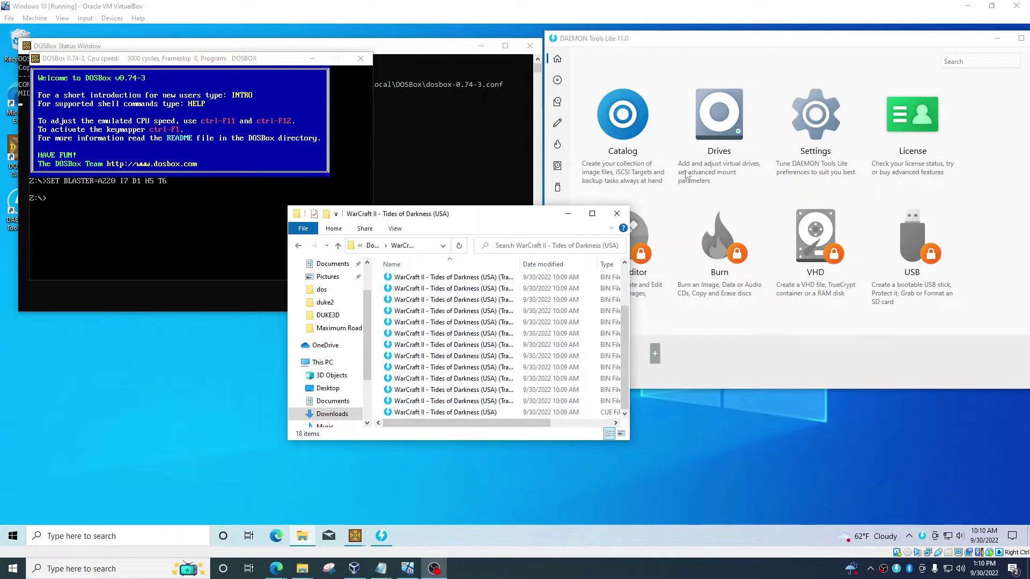
- Quick-mount the WarCraft II - Tides of Darkness (USA) CUE file from its folder in Downloads using DAEMON Tools Lite
{"action": "left_click", "coordinate": [690, 375]}
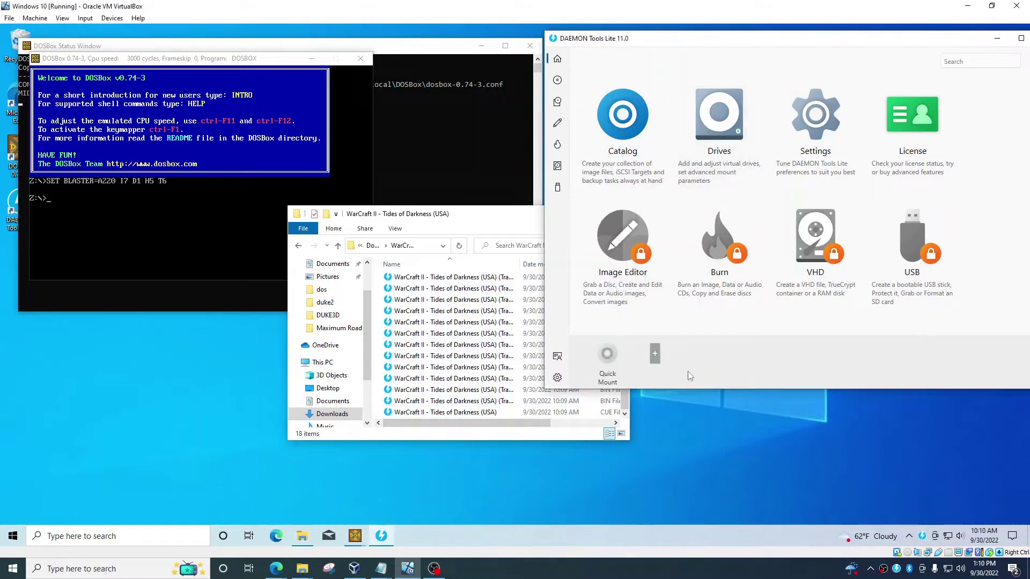
{"action": "left_click", "coordinate": [613, 362]}
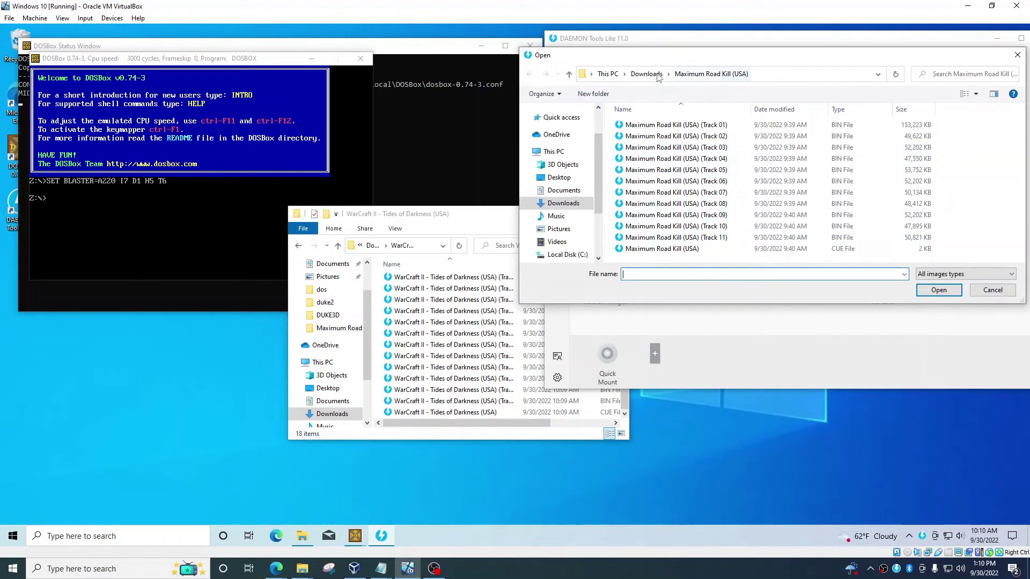
{"action": "left_click", "coordinate": [646, 74]}
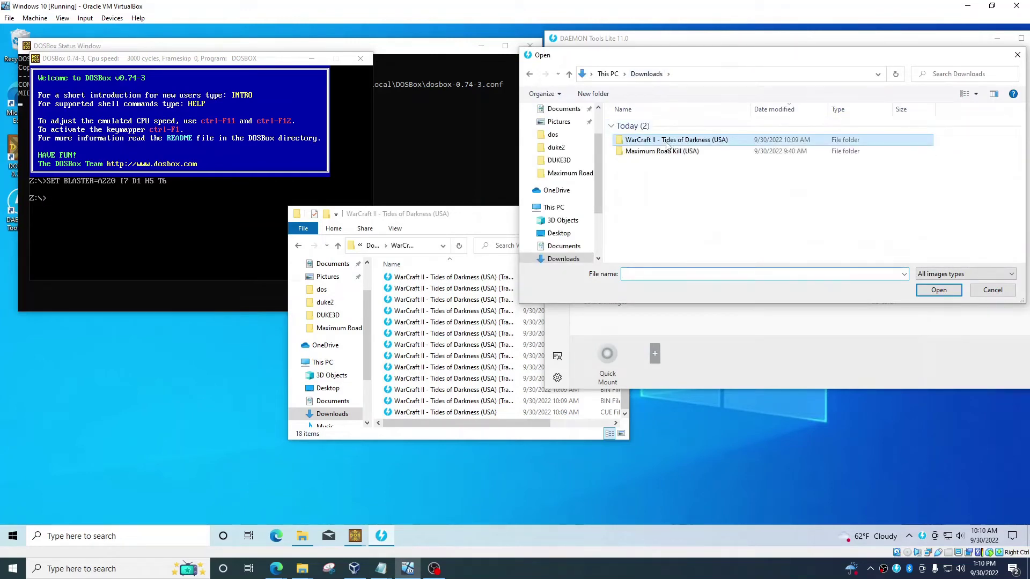
{"action": "double_click", "coordinate": [666, 141]}
{"action": "scroll", "coordinate": [820, 258], "scroll_direction": "down", "scroll_amount": 2}
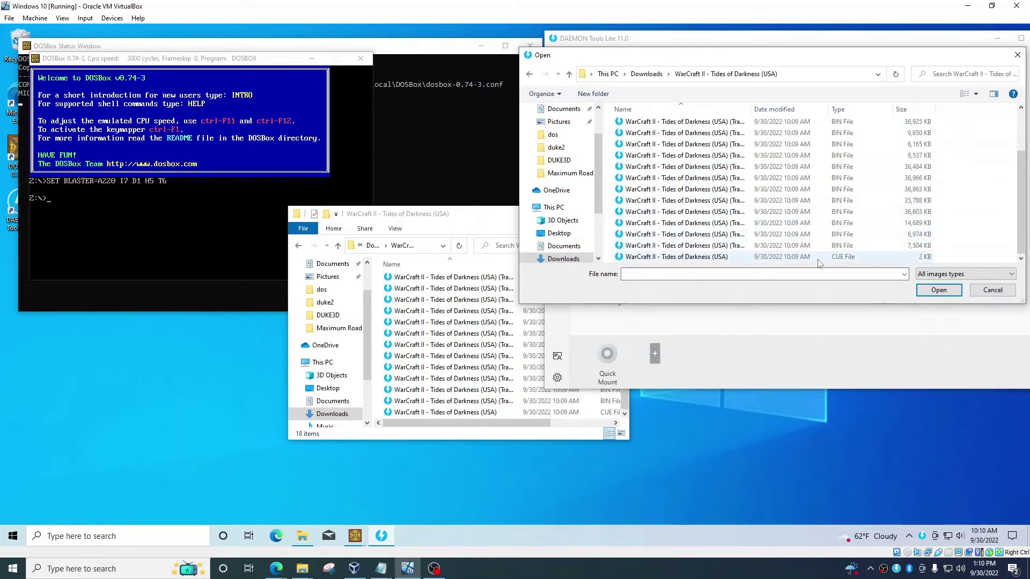
{"action": "left_click", "coordinate": [819, 258]}
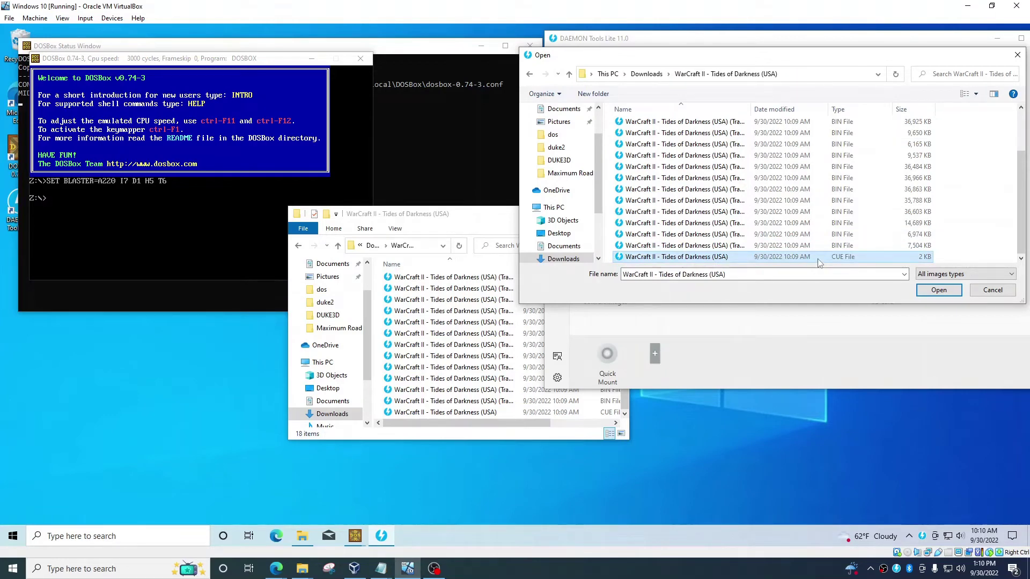
{"action": "double_click", "coordinate": [819, 257]}
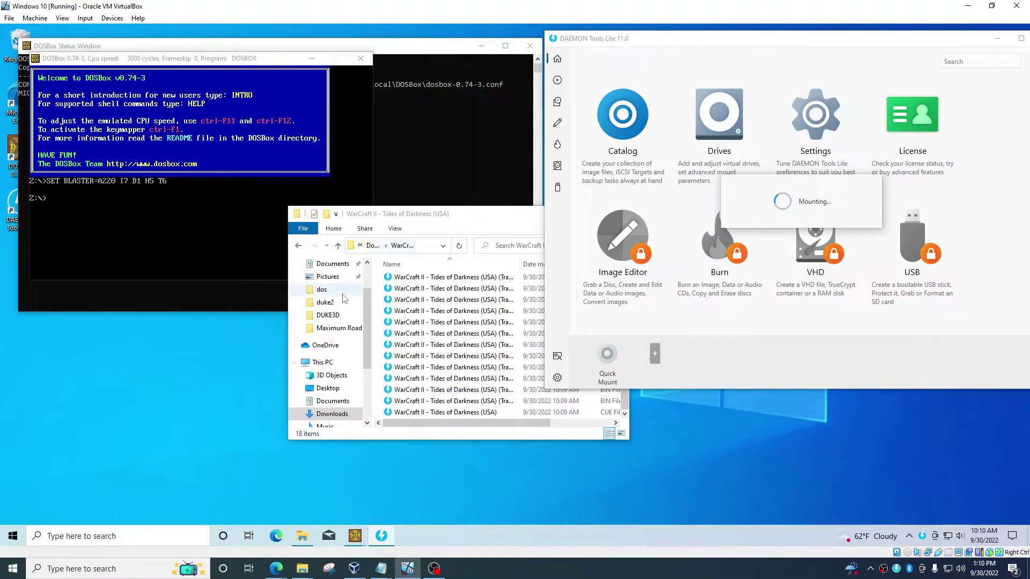
- Locate the BD-ROM Drive (E:) WARCRAFT2 among the devices and drives in This PC
{"action": "left_click", "coordinate": [322, 362]}
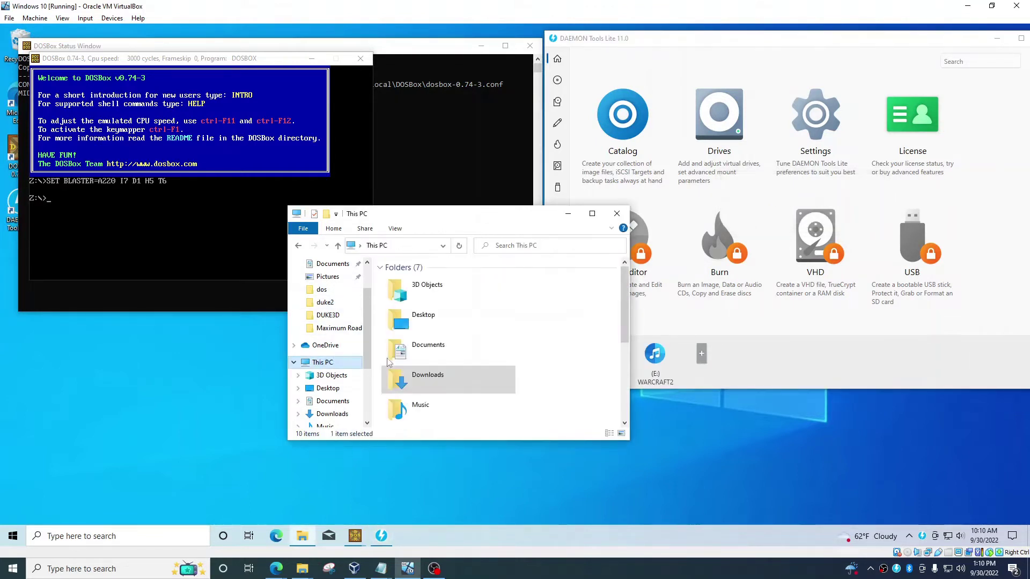
{"action": "left_click_drag", "start_coordinate": [429, 214], "coordinate": [757, 143]}
{"action": "scroll", "coordinate": [805, 268], "scroll_direction": "down", "scroll_amount": 4}
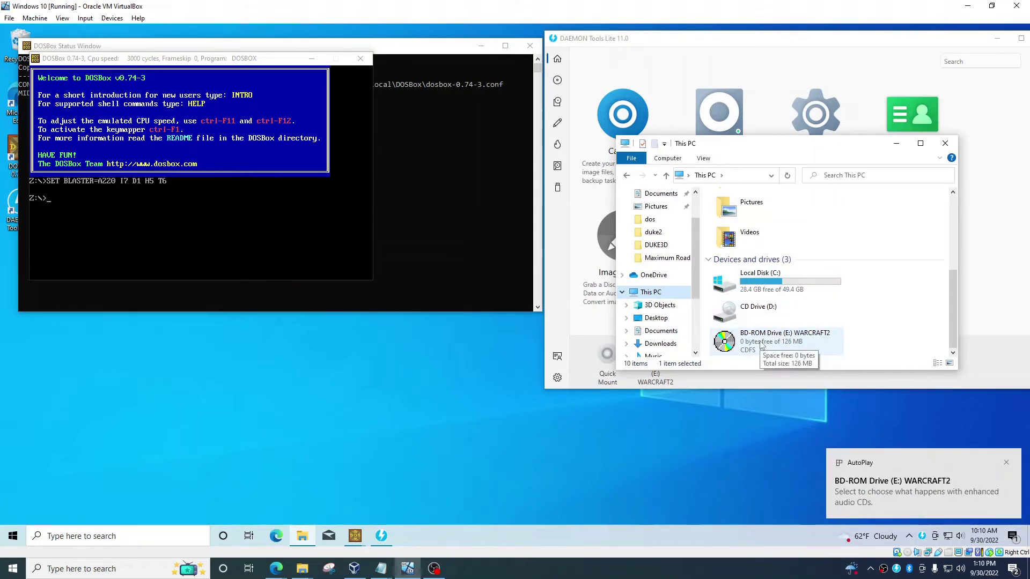
{"action": "left_click", "coordinate": [759, 313]}
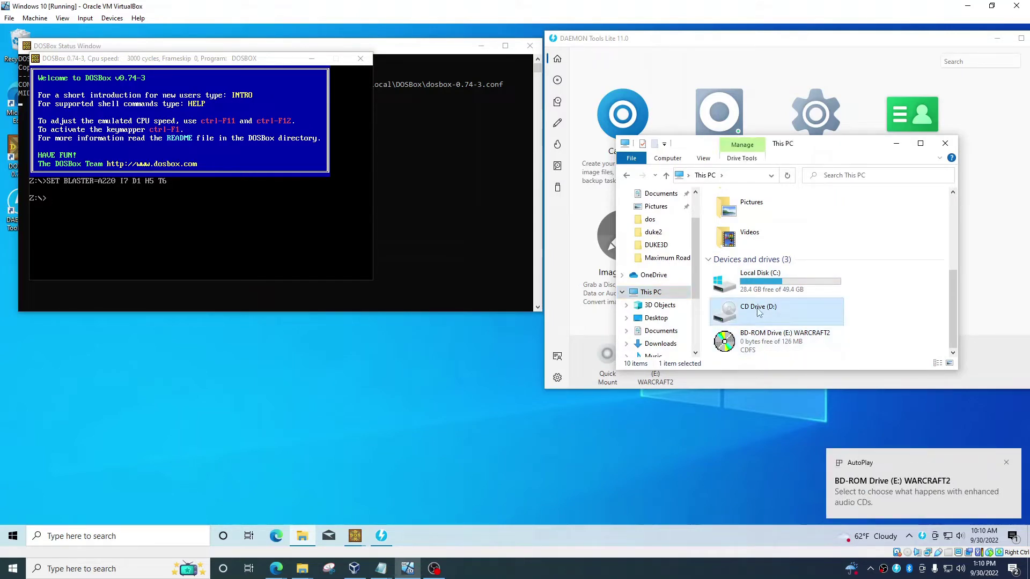
{"action": "left_click", "coordinate": [762, 345]}
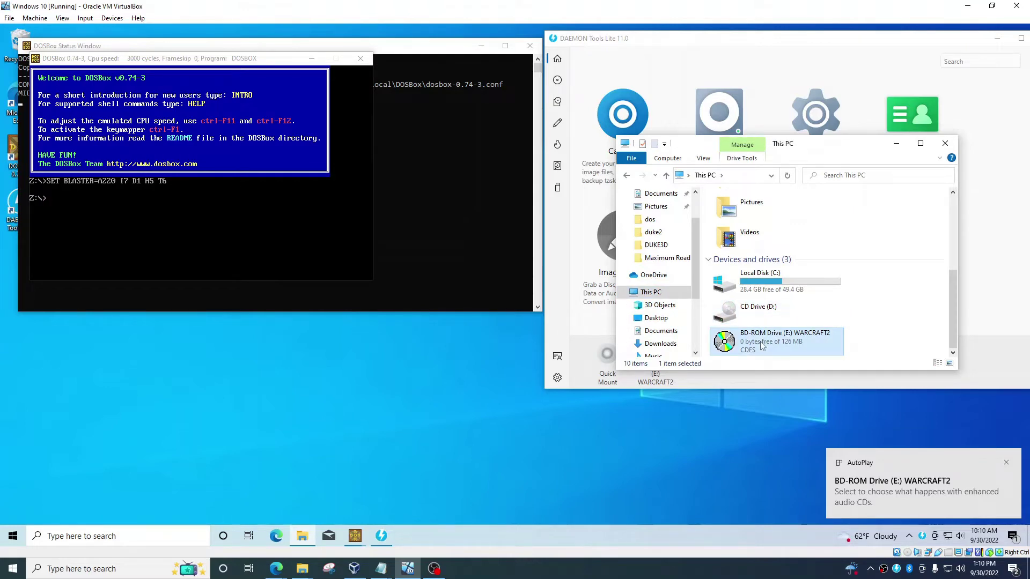
- Run the WARCRAFT2 disc in Windows, try its Install Warcraft II and View Demos options, and close the launcher
{"action": "double_click", "coordinate": [763, 345]}
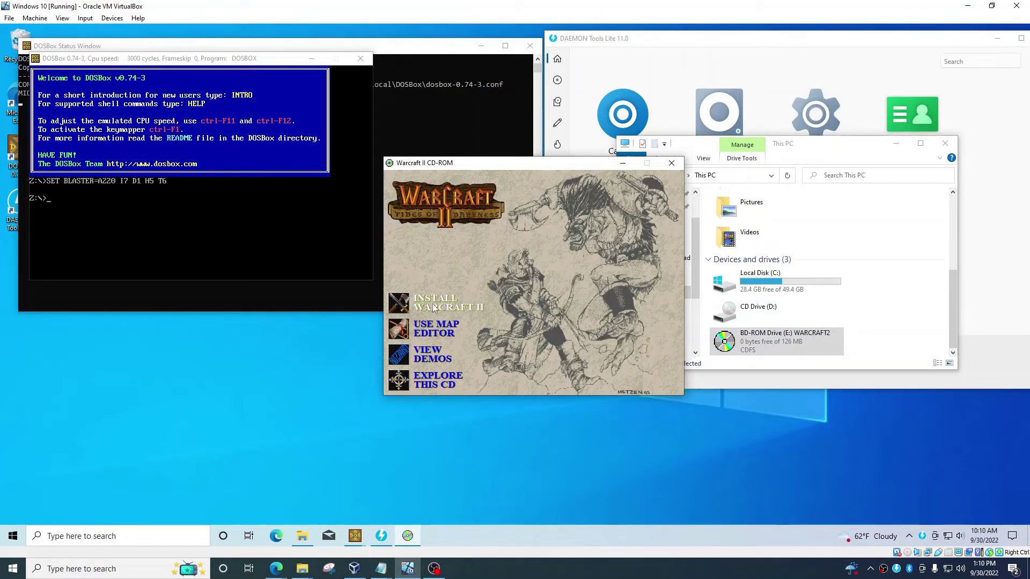
{"action": "left_click", "coordinate": [434, 309]}
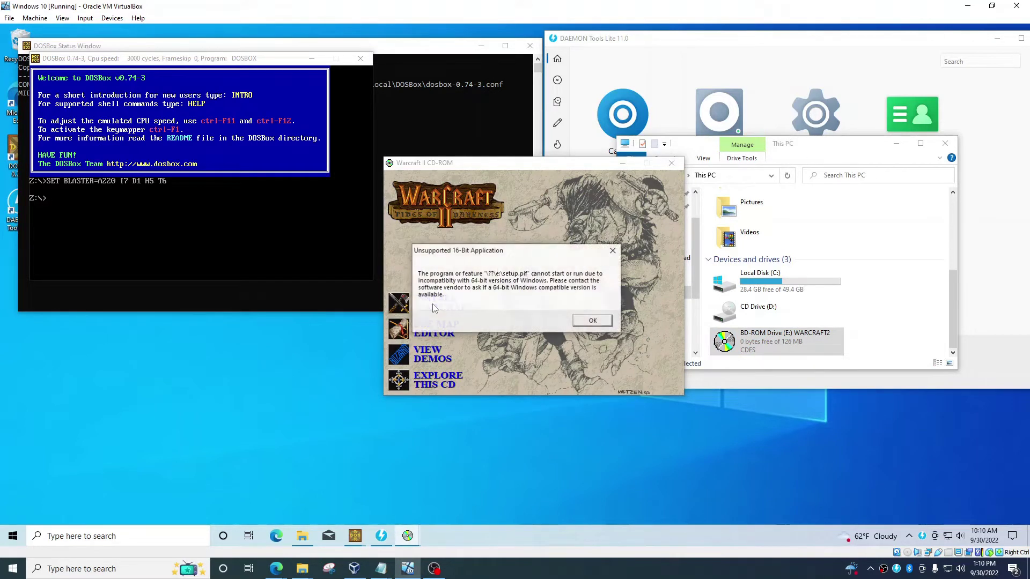
{"action": "left_click", "coordinate": [593, 321]}
{"action": "left_click", "coordinate": [432, 354]}
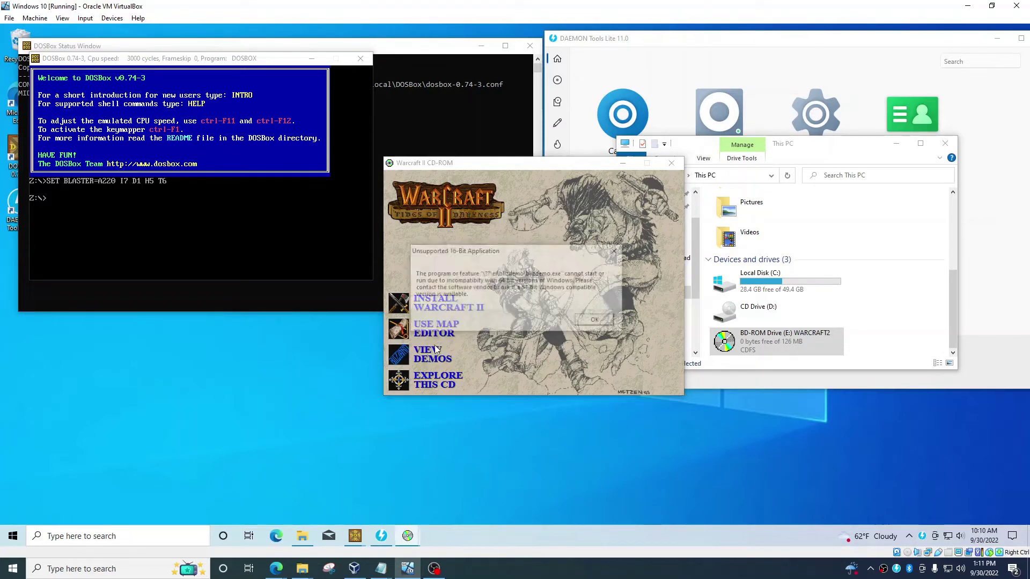
{"action": "left_click", "coordinate": [593, 322]}
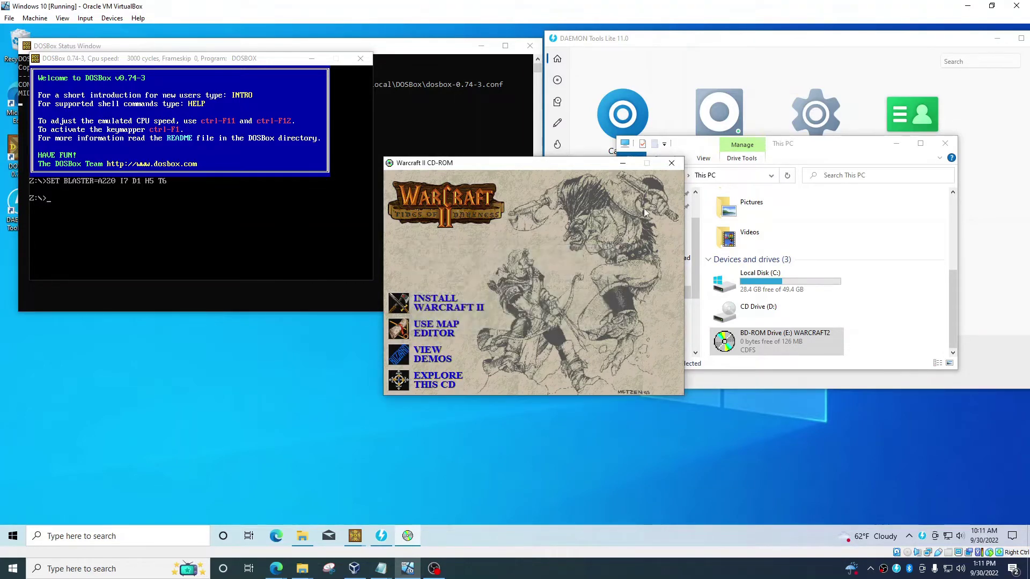
{"action": "left_click", "coordinate": [671, 163]}
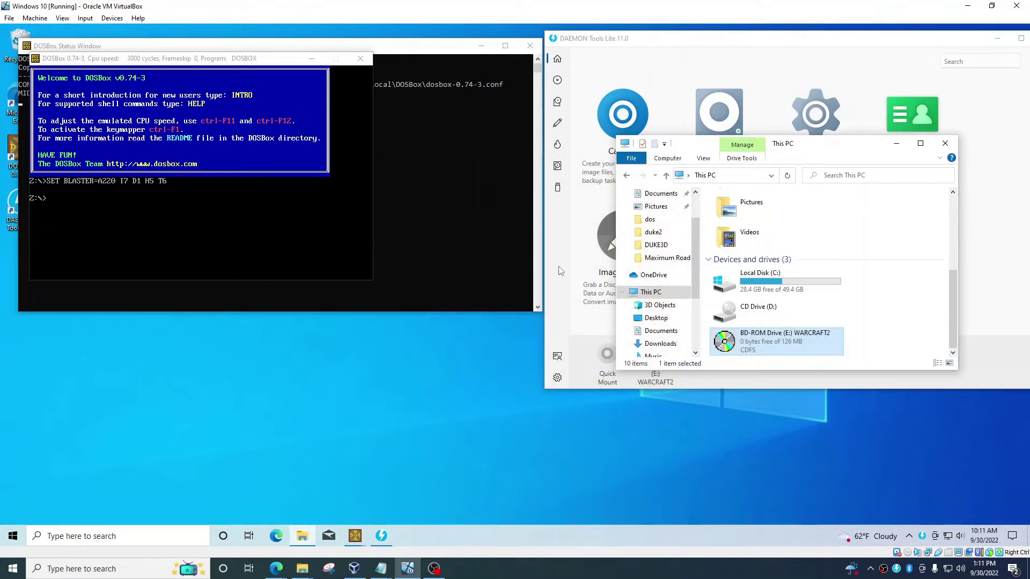
- In DOSBox, mount C:\dos as drive C and E:\ as CD-ROM drive E, and switch to drive E
{"action": "left_click", "coordinate": [183, 245]}
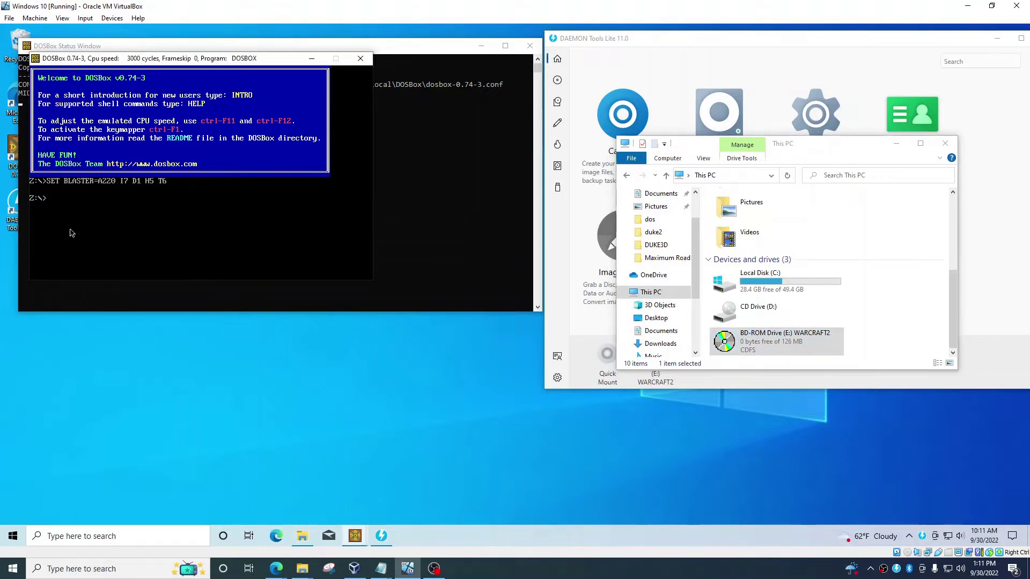
{"action": "type", "text": "mount C C:\\dos"}
{"action": "key", "text": "Return"}
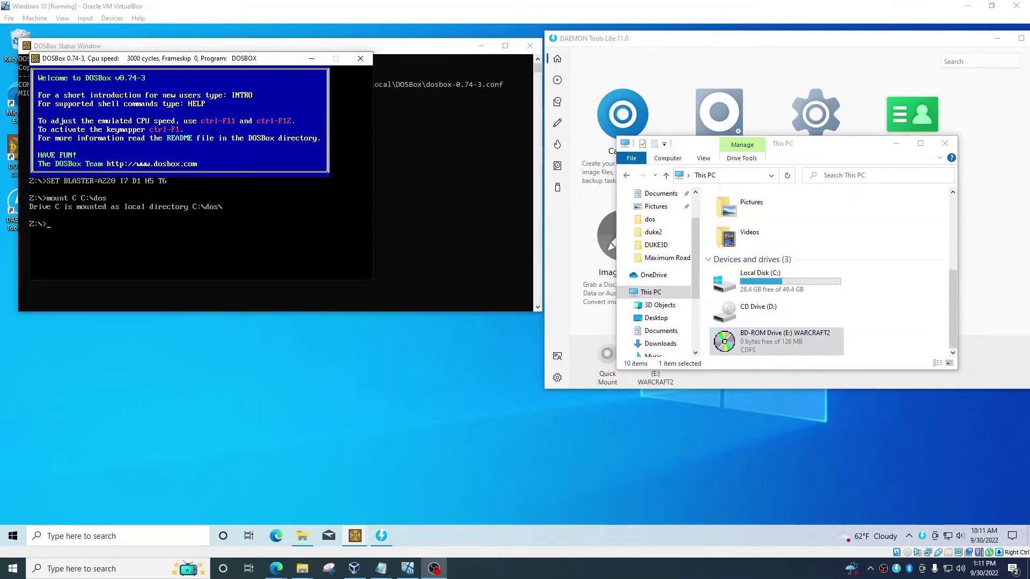
{"action": "type", "text": "mount E E:\\ -t cdrom"}
{"action": "key", "text": "Return"}
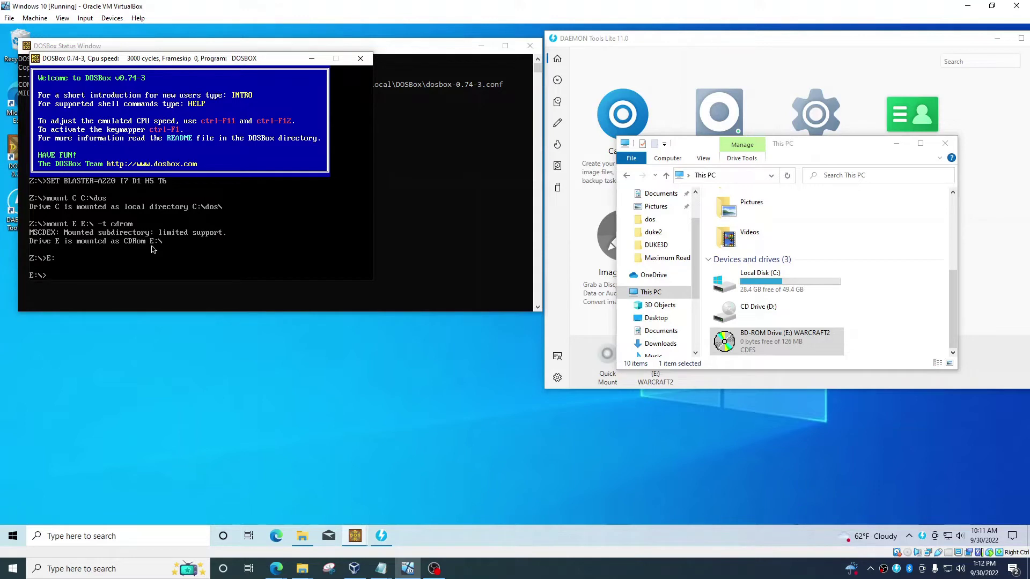
- Open the WARCRAFT2 disc's files in File Explorer to find the installer, and run install from drive E in DOSBox
{"action": "right_click", "coordinate": [756, 343]}
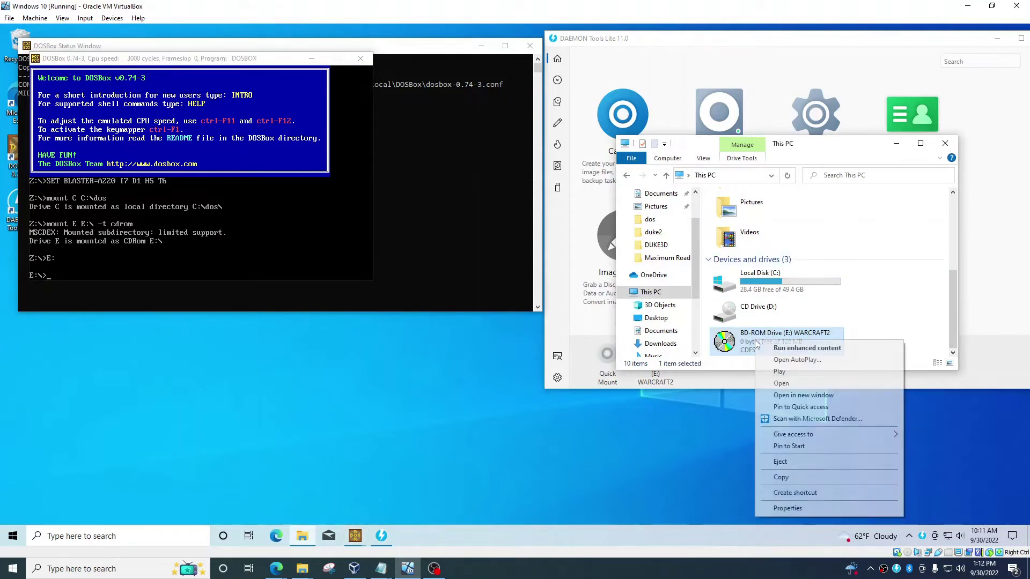
{"action": "left_click", "coordinate": [784, 383]}
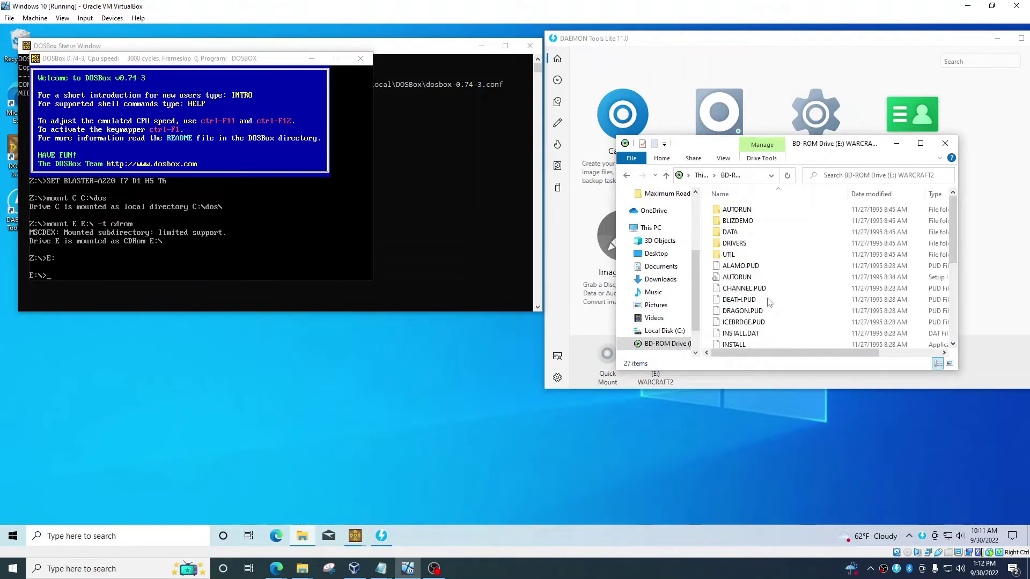
{"action": "scroll", "coordinate": [770, 302], "scroll_direction": "down", "scroll_amount": 5}
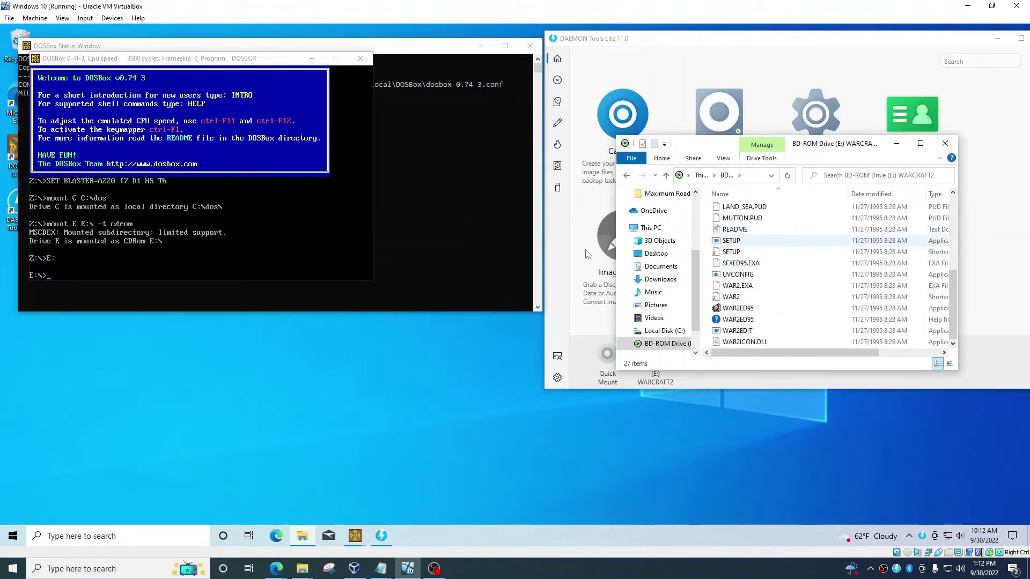
{"action": "scroll", "coordinate": [744, 315], "scroll_direction": "up", "scroll_amount": 2}
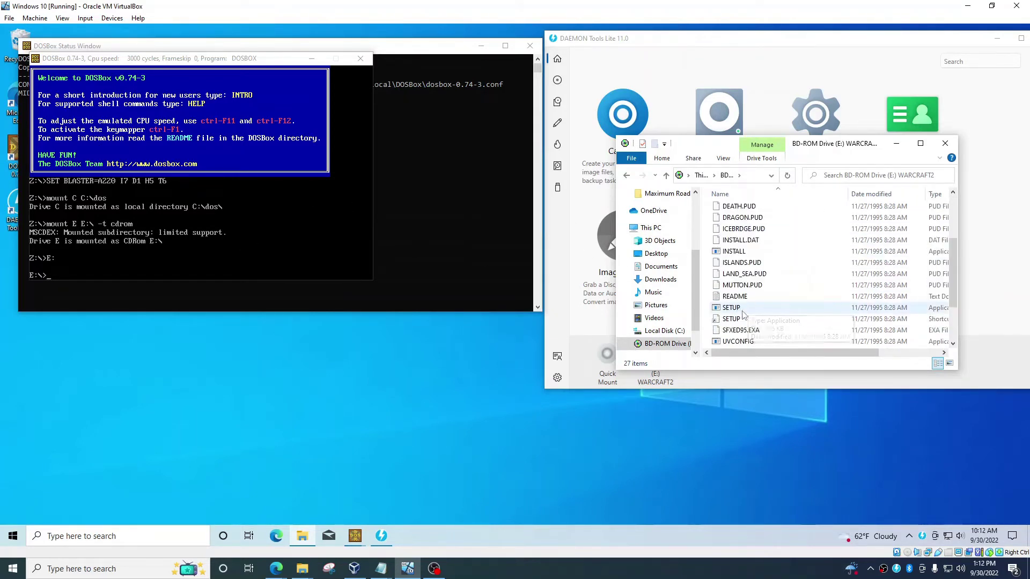
{"action": "left_click", "coordinate": [143, 262]}
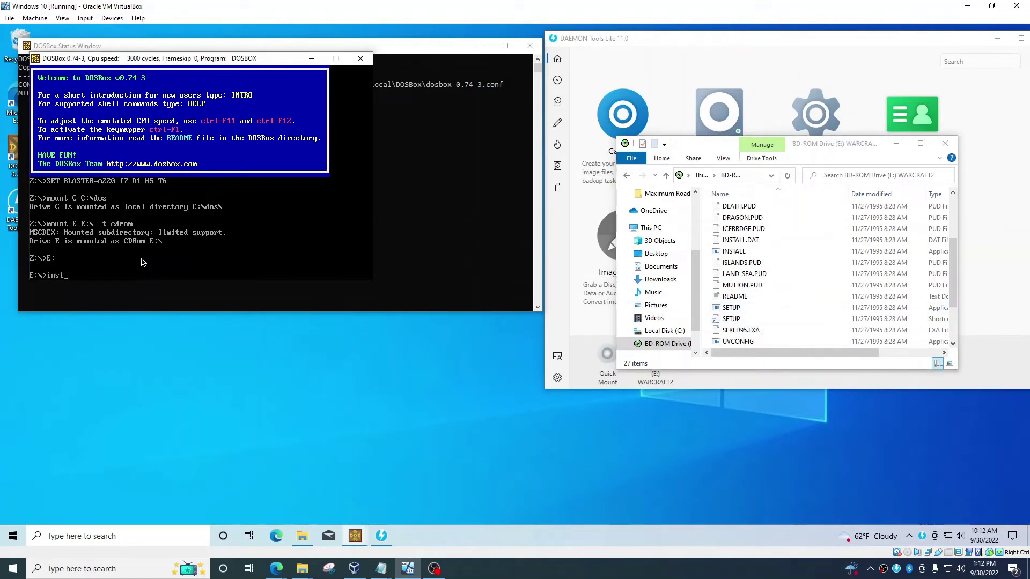
{"action": "type", "text": "install"}
{"action": "key", "text": "Return"}
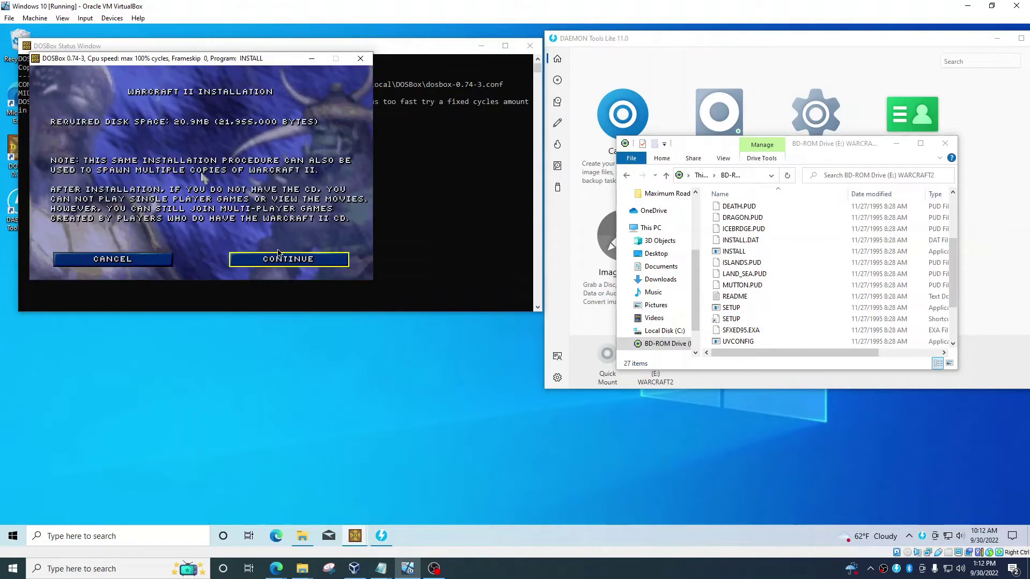
- Proceed with the WarCraft II installation using the path C:\WAR2
{"action": "left_click", "coordinate": [279, 256]}
{"action": "key", "text": "Return"}
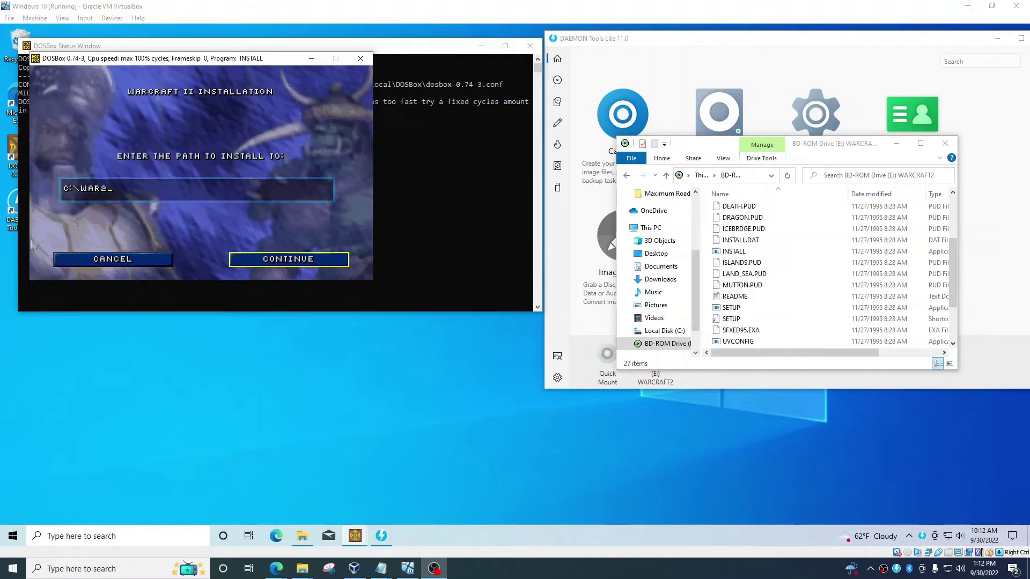
{"action": "left_click", "coordinate": [488, 266]}
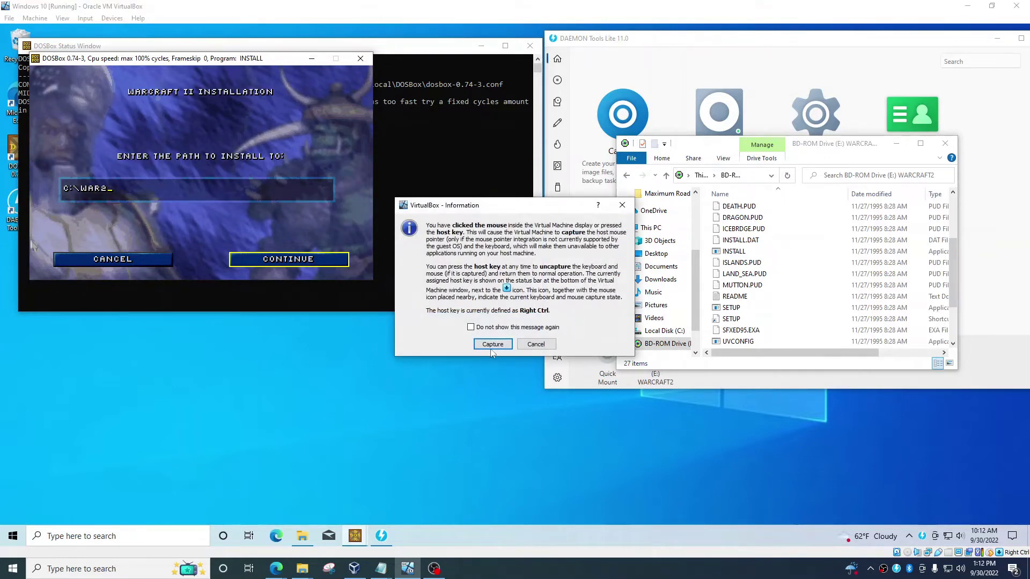
{"action": "left_click", "coordinate": [492, 343]}
{"action": "left_click", "coordinate": [238, 260]}
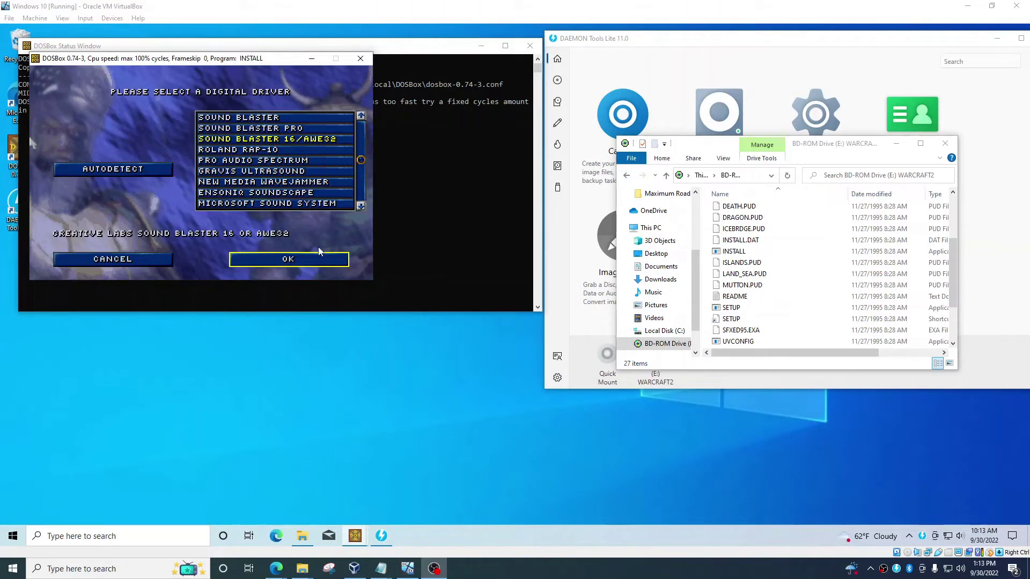
- Accept Sound Blaster 16/AWE32 as the digital driver and have its settings configured automatically
{"action": "left_click", "coordinate": [288, 263]}
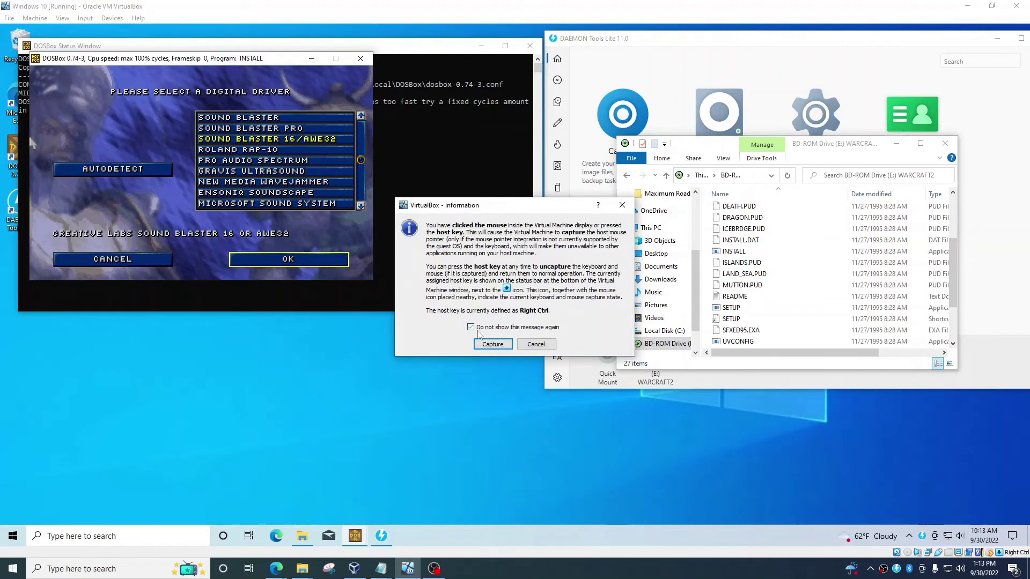
{"action": "left_click", "coordinate": [492, 346]}
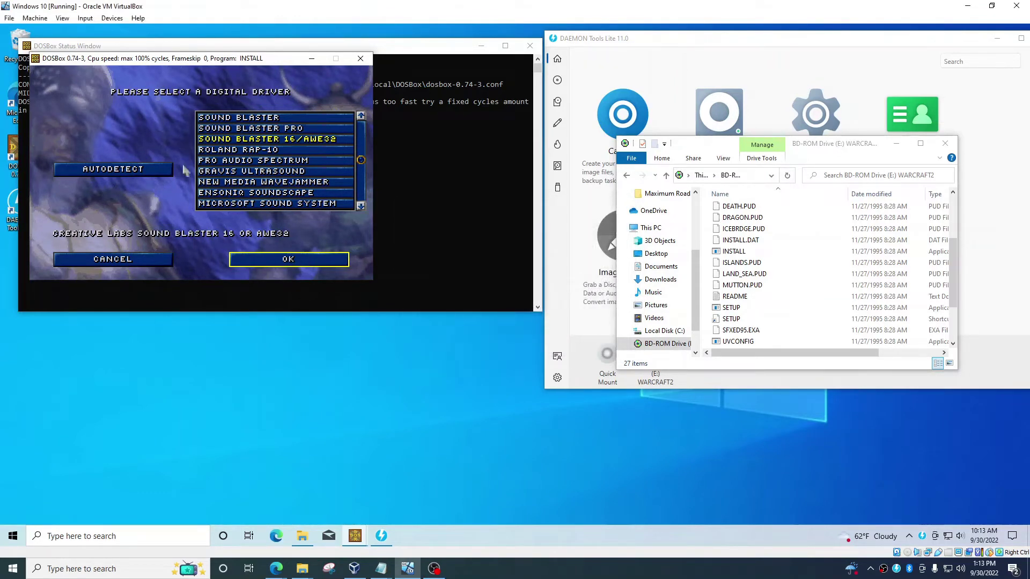
{"action": "left_click", "coordinate": [256, 261]}
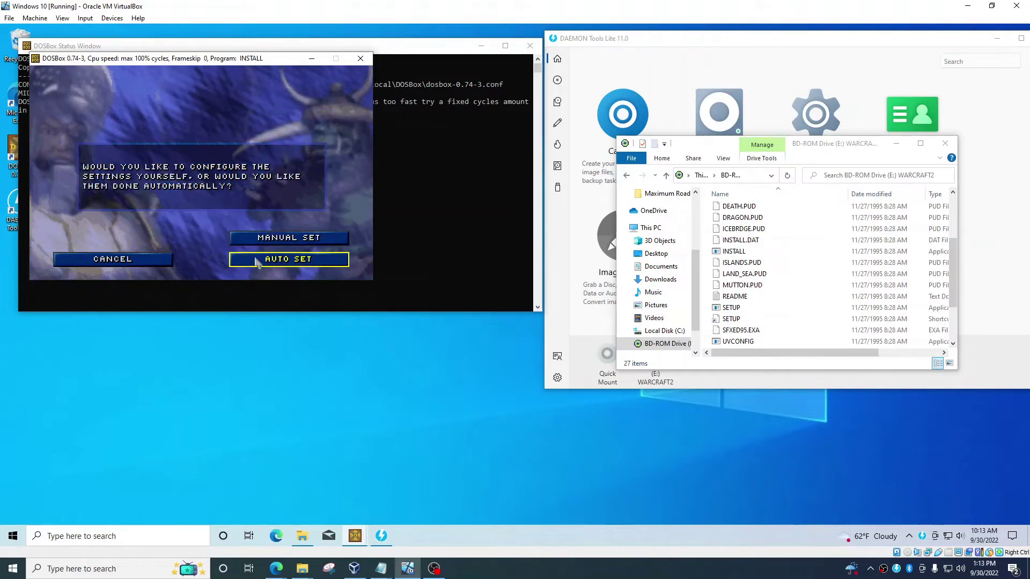
{"action": "left_click", "coordinate": [256, 261]}
{"action": "left_click", "coordinate": [256, 261]}
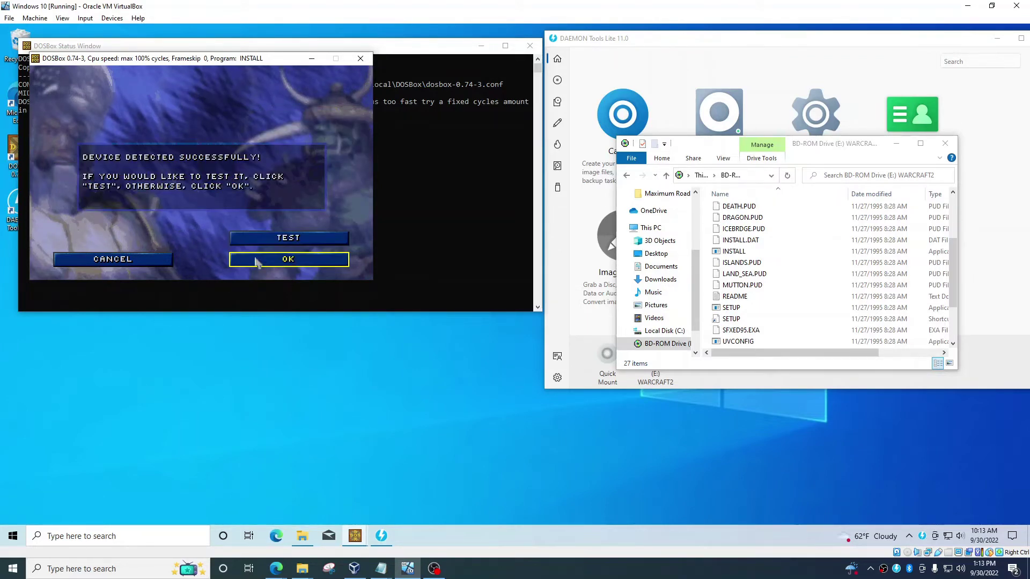
- Accept the remaining sound driver with automatic settings, and close the readme to finish the installer
{"action": "left_click", "coordinate": [257, 261]}
{"action": "left_click", "coordinate": [256, 261]}
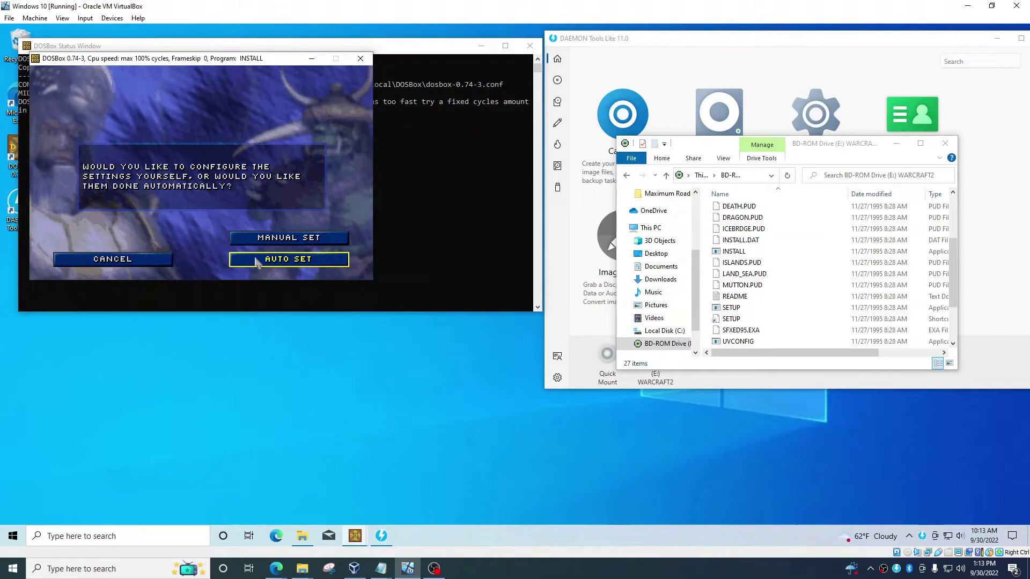
{"action": "left_click", "coordinate": [256, 261]}
{"action": "left_click", "coordinate": [256, 263]}
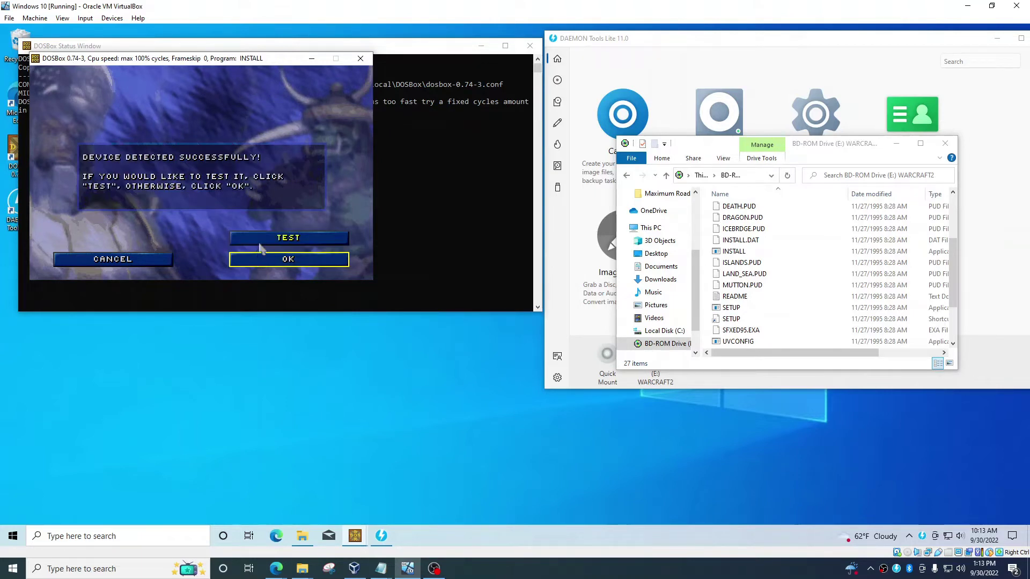
{"action": "left_click", "coordinate": [260, 262]}
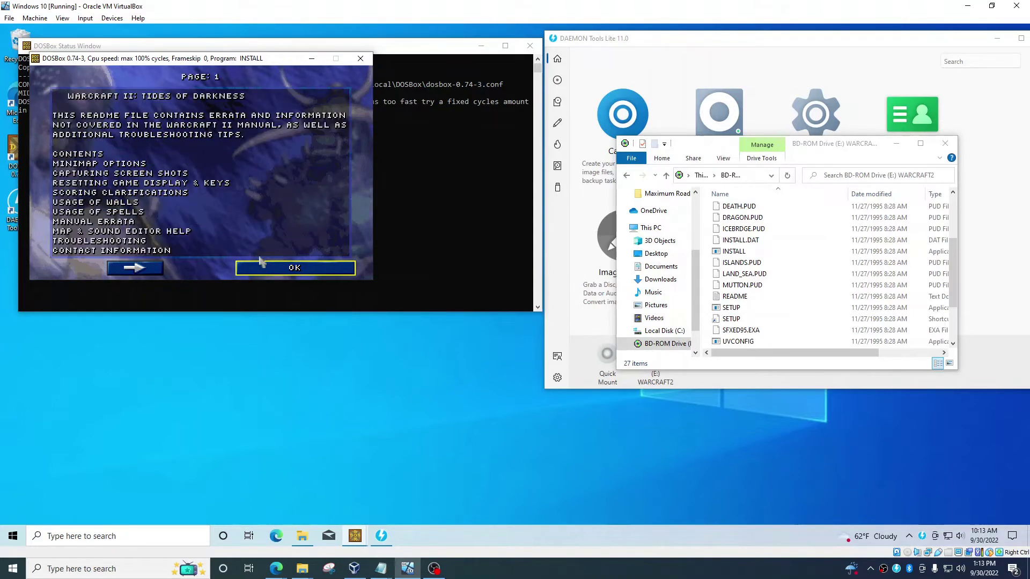
{"action": "left_click", "coordinate": [259, 269]}
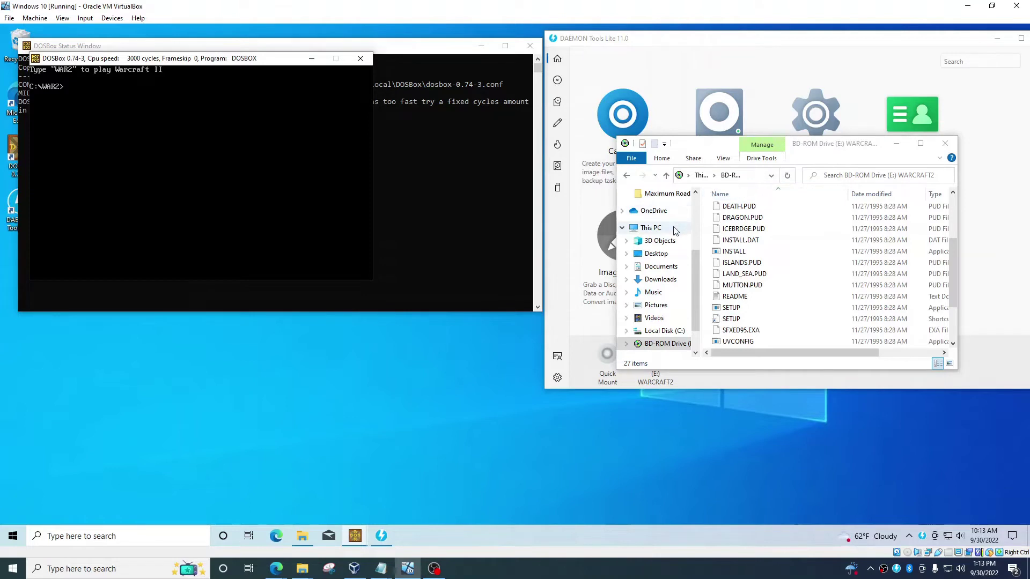
- Open the WAR2 folder inside dos and try to run the WAR2 application directly in Windows
{"action": "scroll", "coordinate": [665, 242], "scroll_direction": "up", "scroll_amount": 4}
{"action": "left_click", "coordinate": [654, 267]}
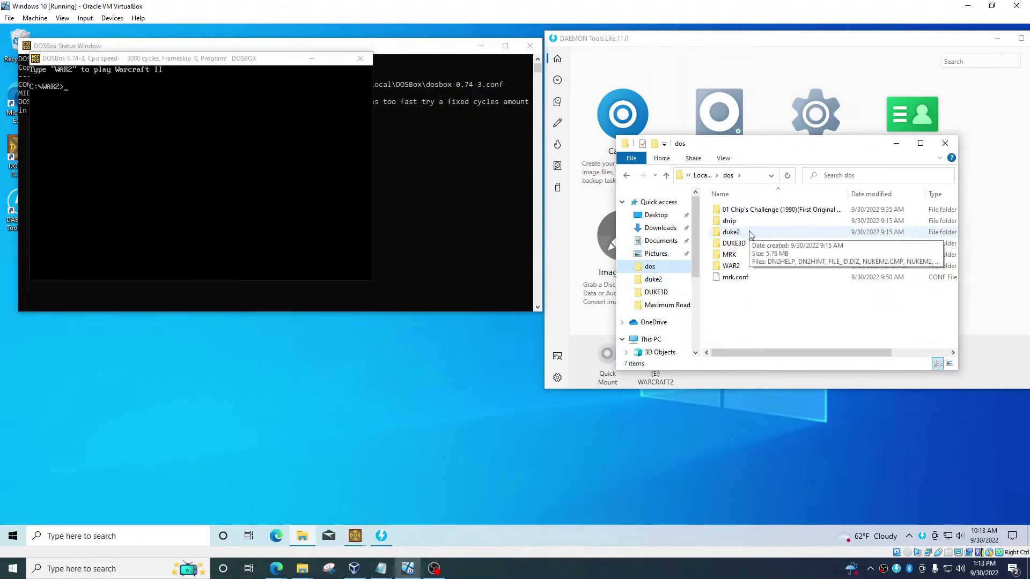
{"action": "double_click", "coordinate": [731, 266]}
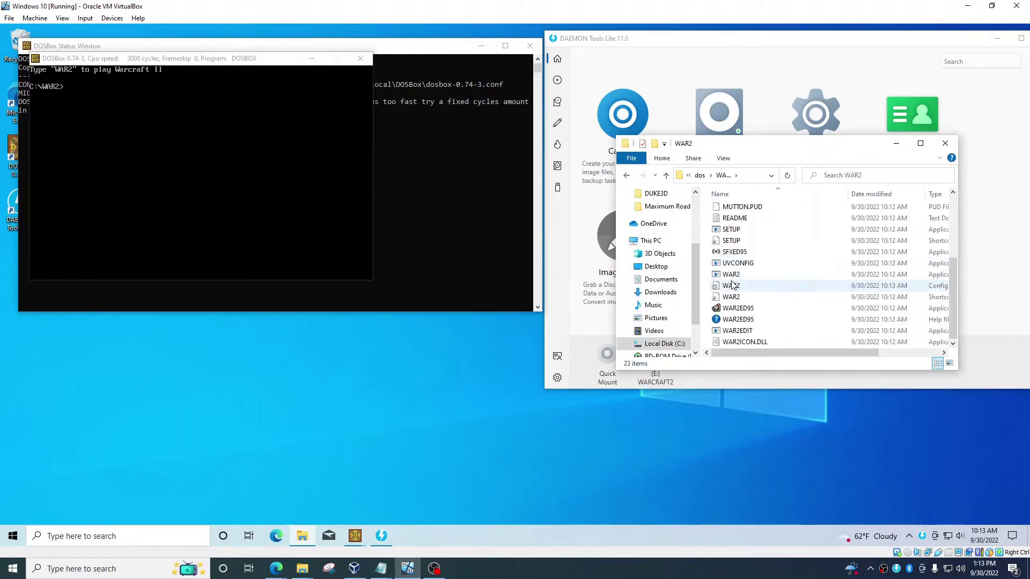
{"action": "double_click", "coordinate": [732, 275]}
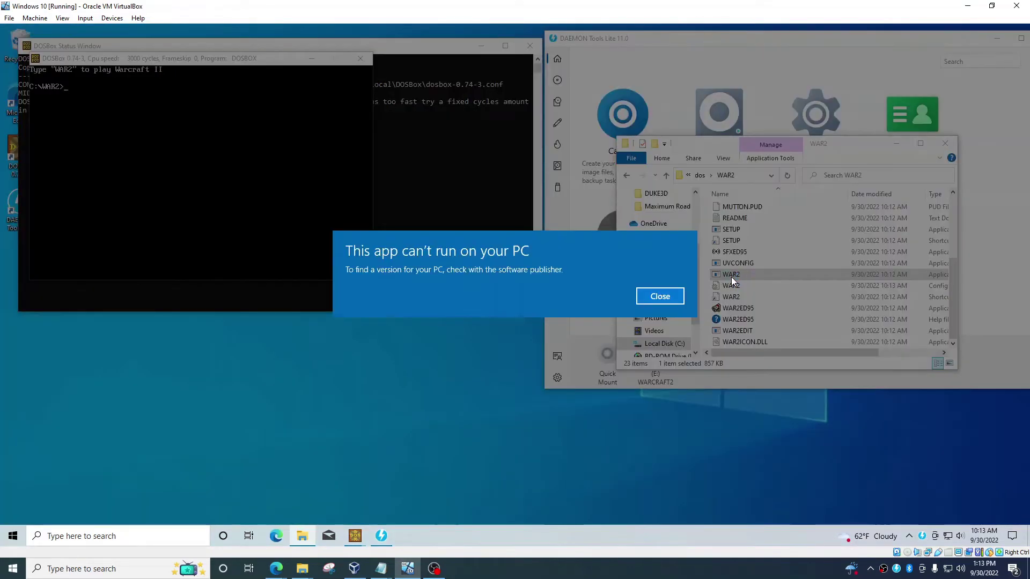
{"action": "left_click", "coordinate": [660, 296]}
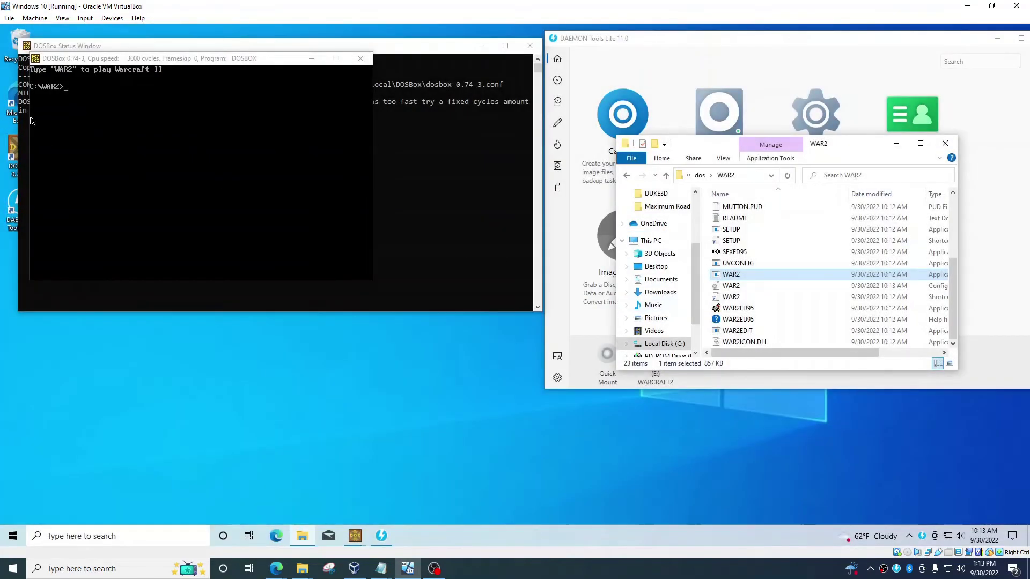
- Start WarCraft II in DOSBox by running war2 from C:\WAR2
{"action": "left_click", "coordinate": [33, 121]}
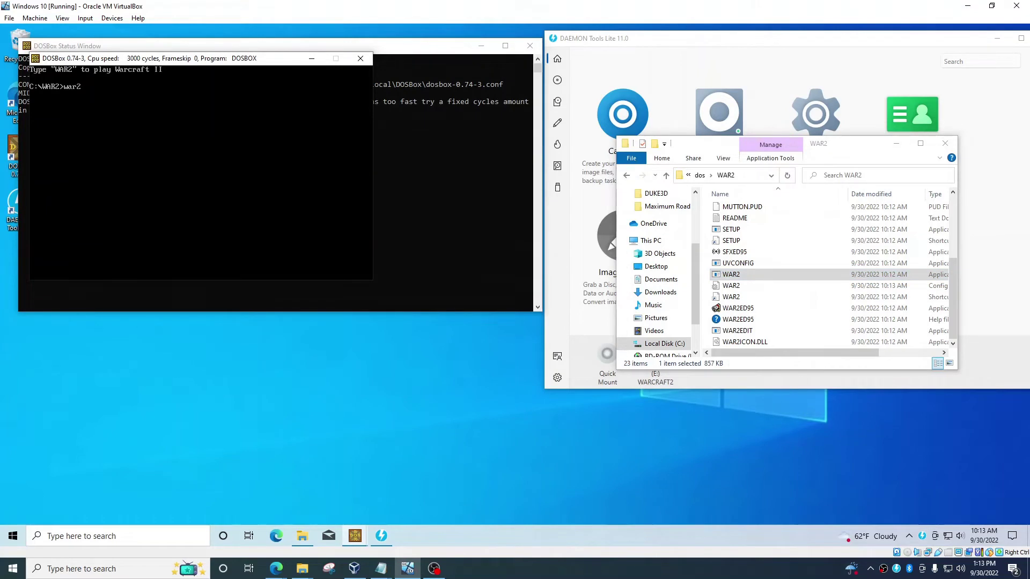
{"action": "key", "text": "Return"}
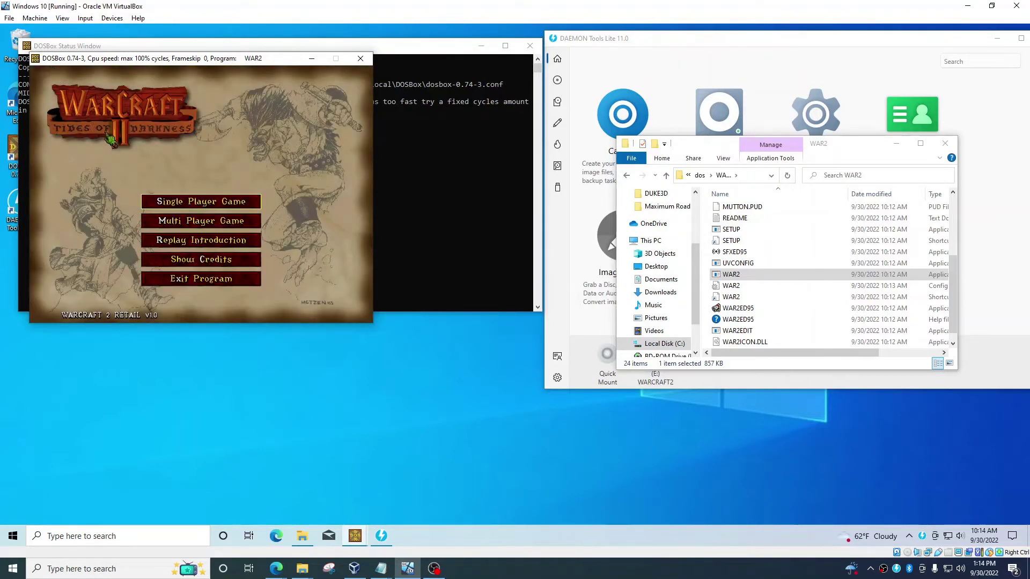
- Open WarCraft II's single-player options and start a new campaign
{"action": "left_click", "coordinate": [182, 203]}
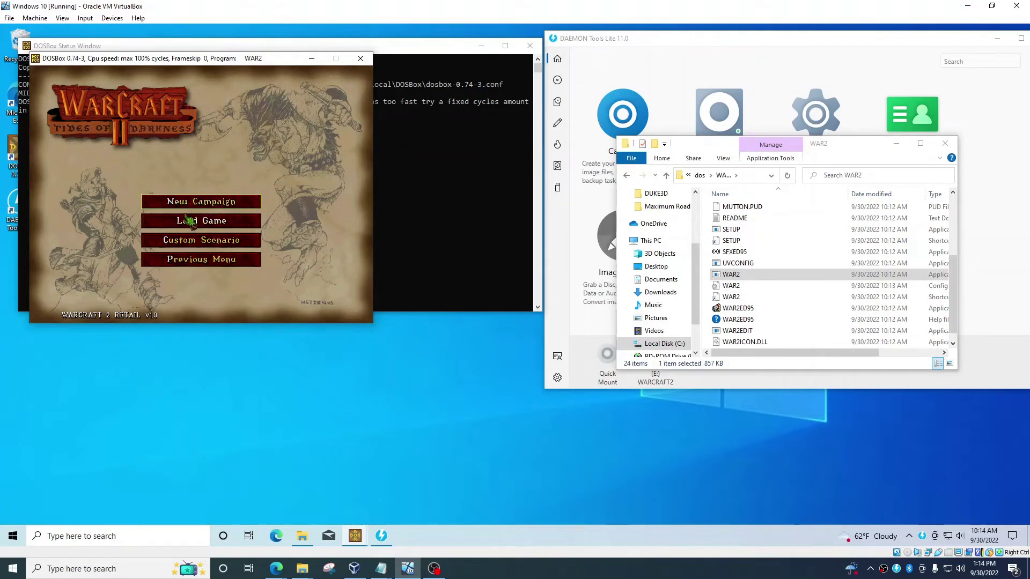
{"action": "left_click", "coordinate": [184, 205]}
{"action": "left_click", "coordinate": [185, 207]}
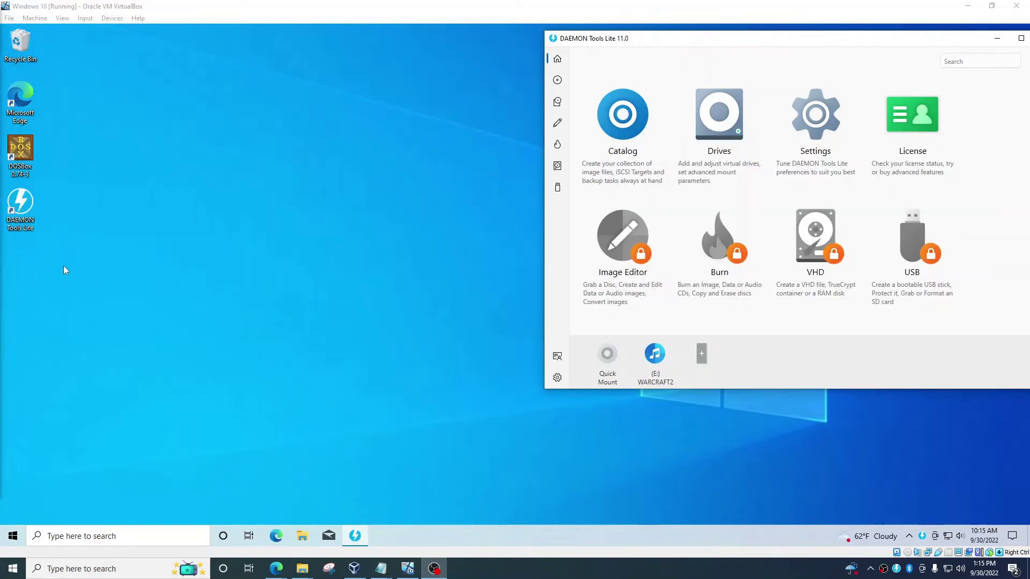
- Start DOSBox again and bring up the computer's devices and drives in File Explorer
{"action": "double_click", "coordinate": [19, 151]}
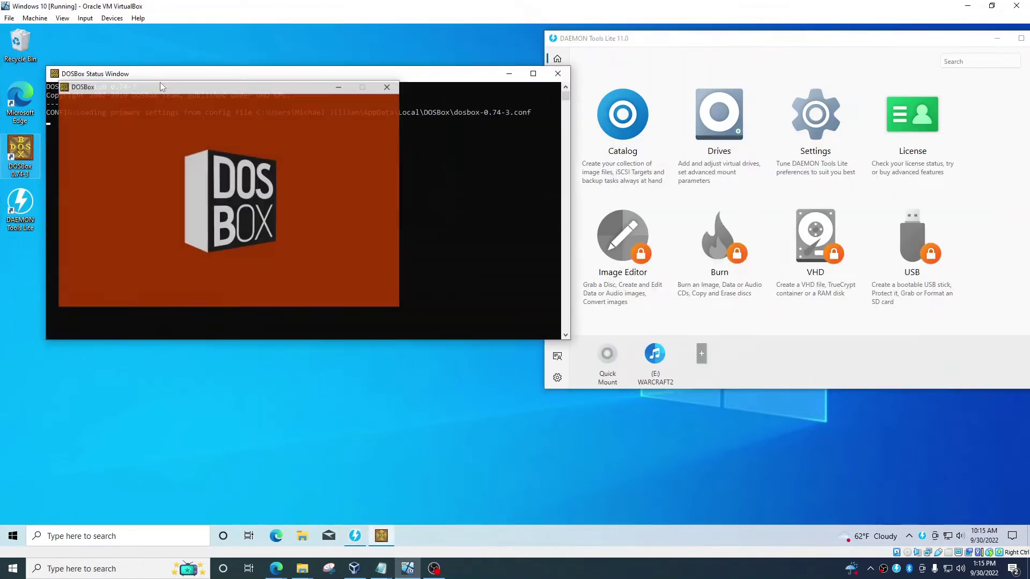
{"action": "left_click", "coordinate": [302, 535]}
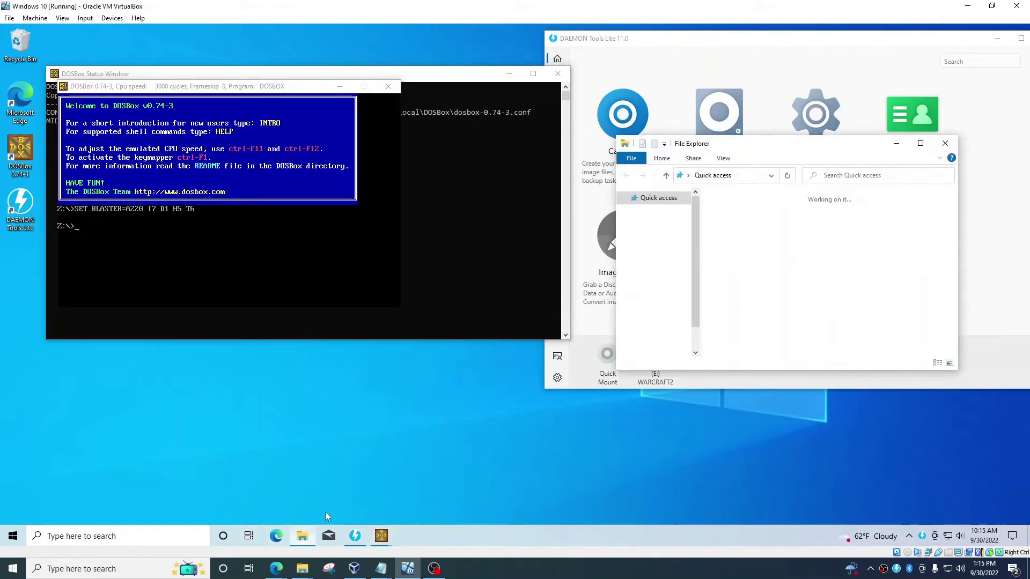
{"action": "left_click", "coordinate": [646, 339]}
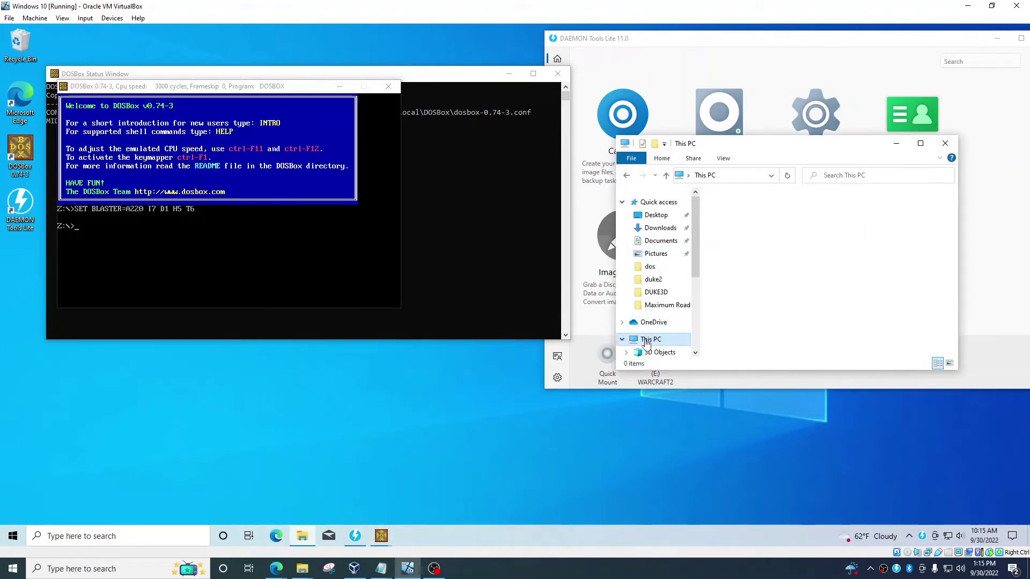
{"action": "scroll", "coordinate": [816, 300], "scroll_direction": "down", "scroll_amount": 3}
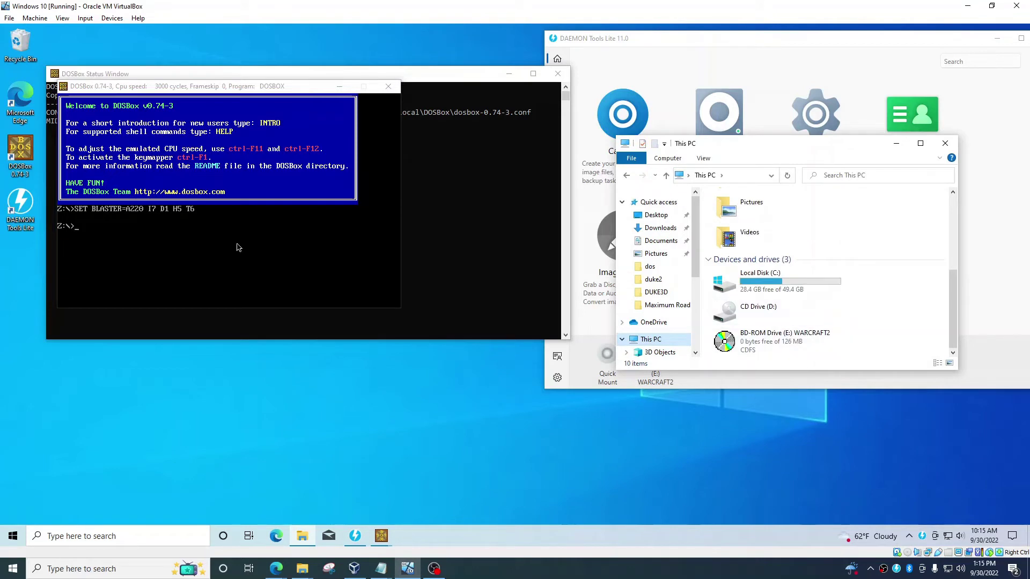
- Mount C:\ as drive C in DOSBox, and try to mount C:\dos under the same letter
{"action": "left_click", "coordinate": [206, 277]}
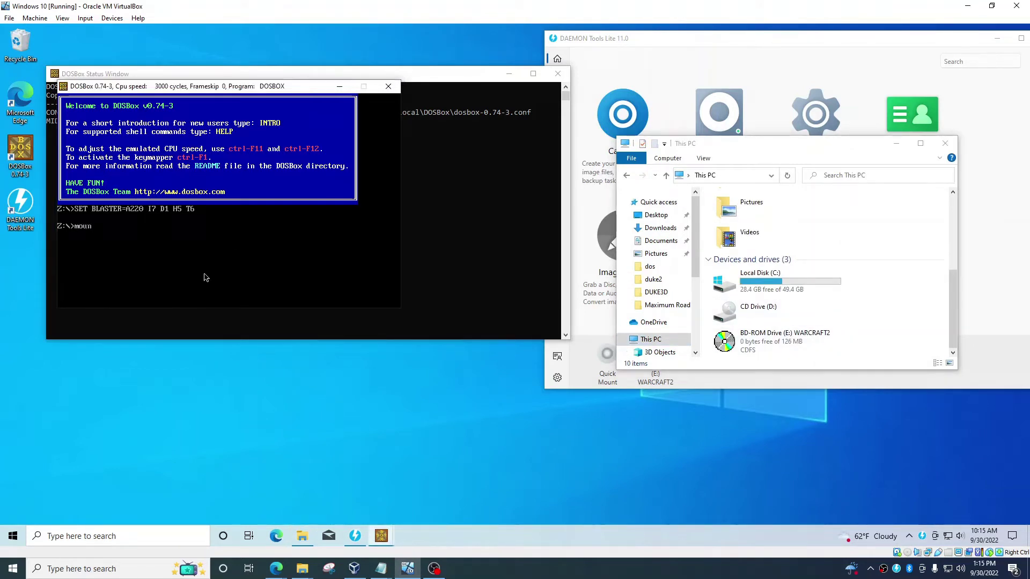
{"action": "type", "text": "mount c C"}
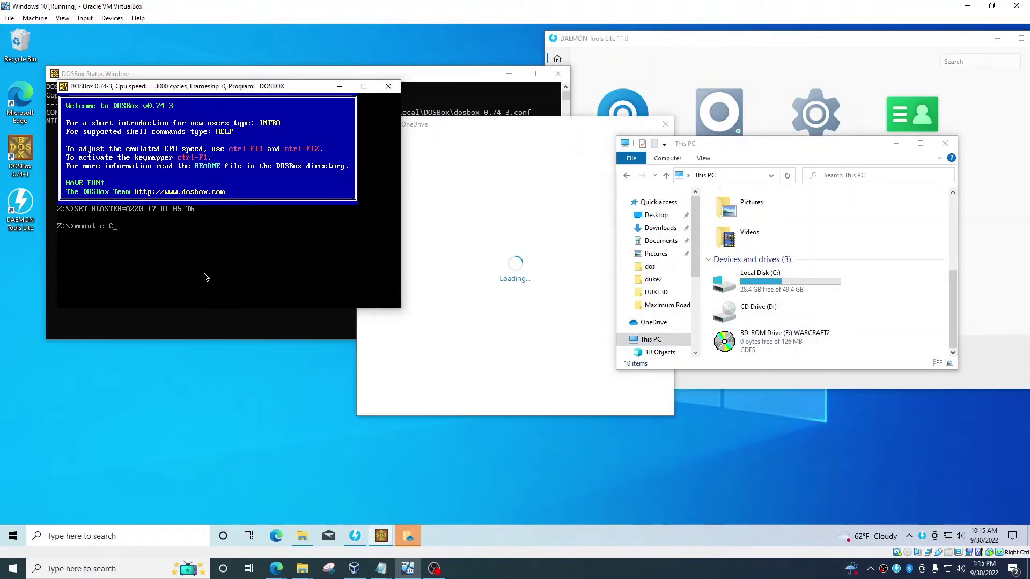
{"action": "type", "text": ":\\"}
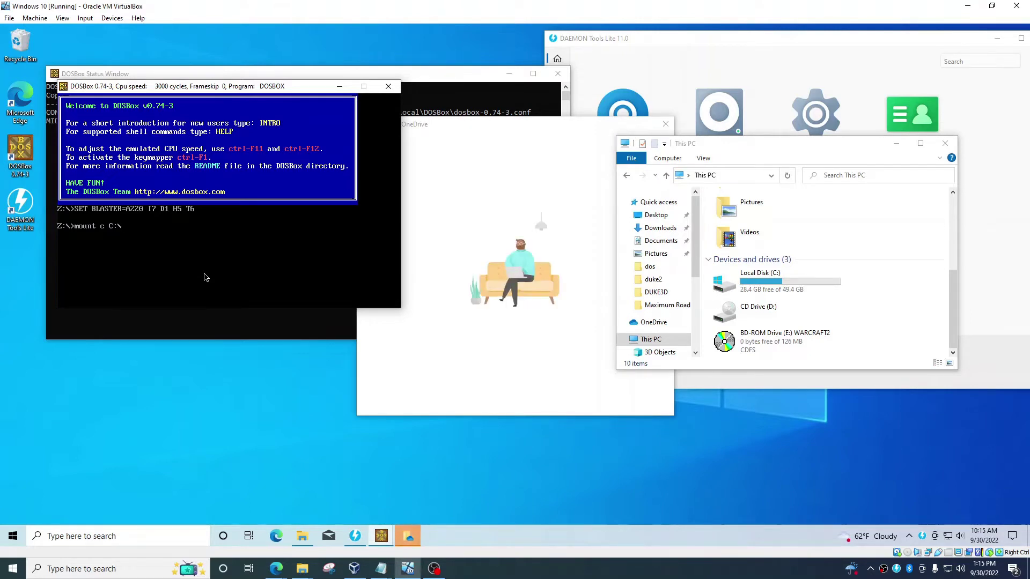
{"action": "key", "text": "Return"}
{"action": "key", "text": "Up"}
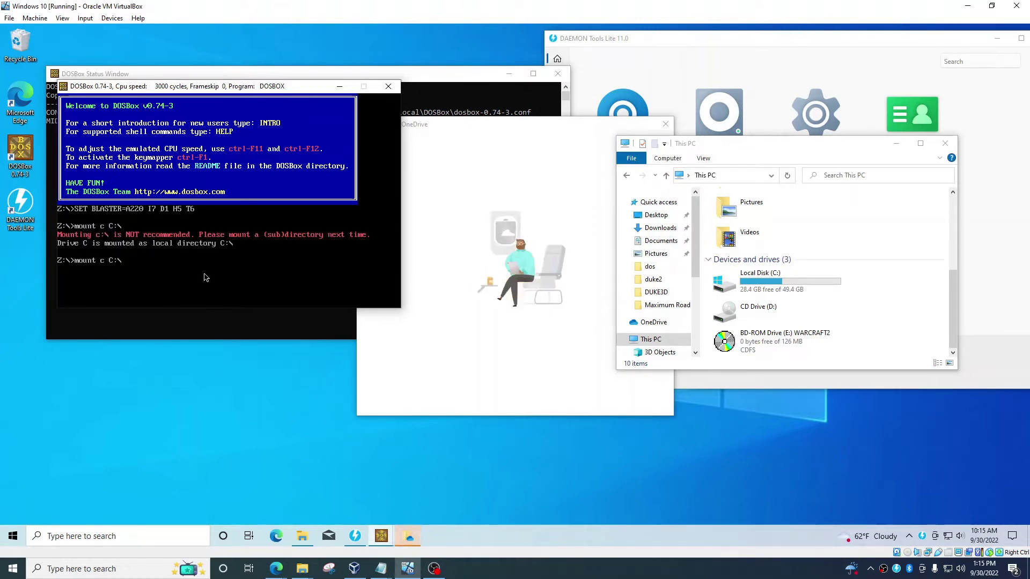
{"action": "type", "text": "dos"}
{"action": "key", "text": "Return"}
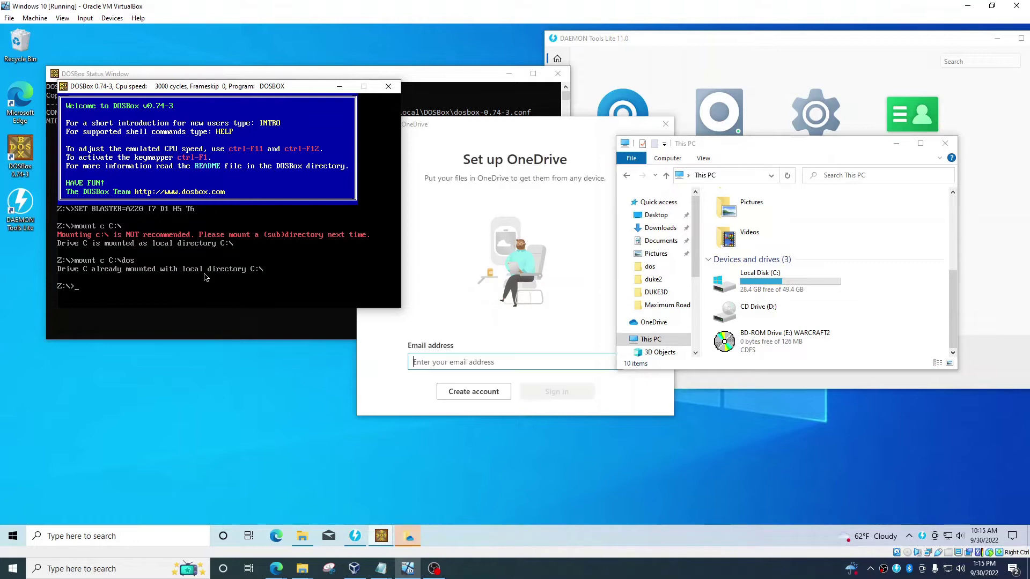
- Mount E:\ as CD-ROM drive E using the -t cdrom option
{"action": "type", "text": "mount "}
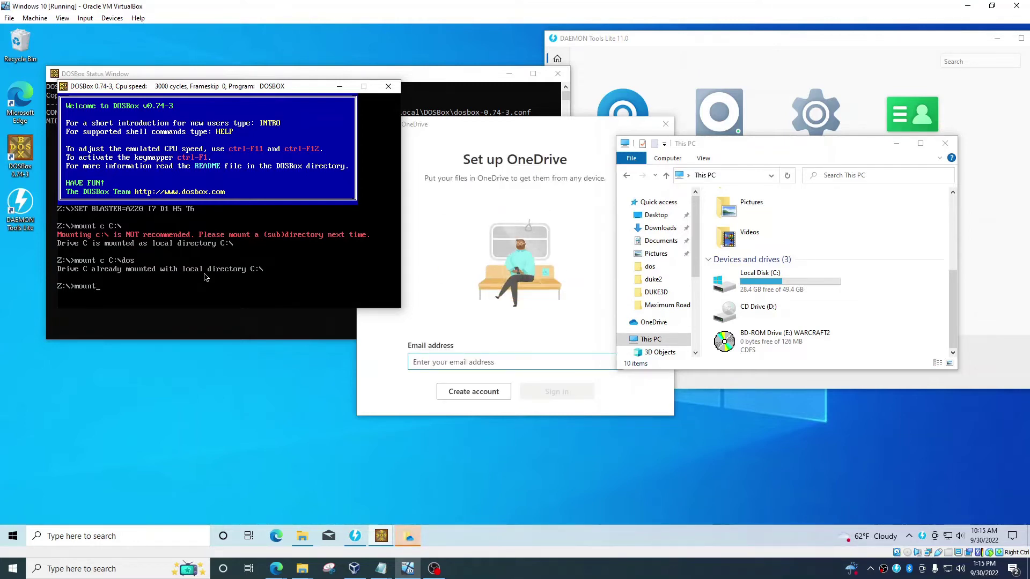
{"action": "type", "text": "E E:"}
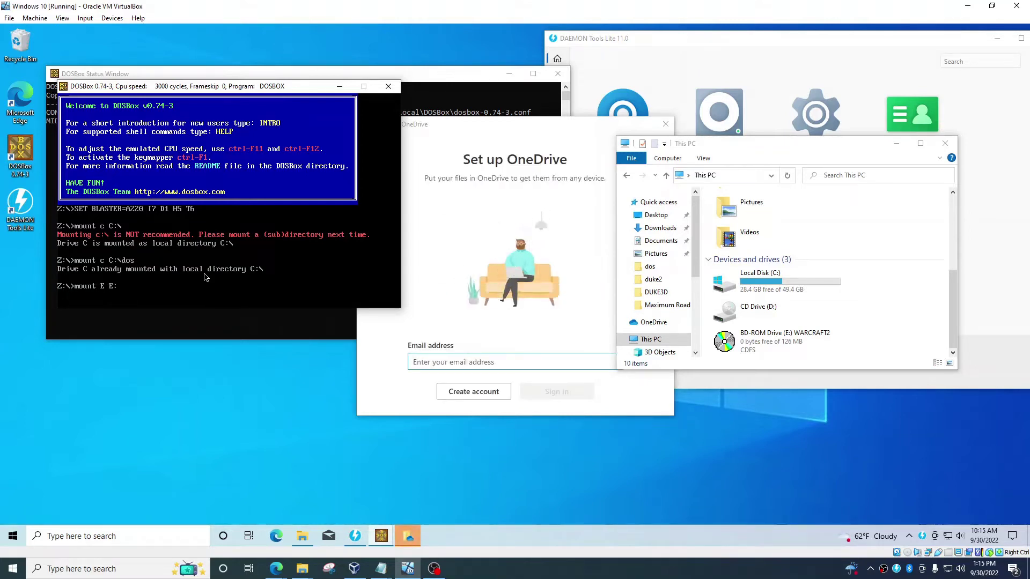
{"action": "type", "text": "\\ -"}
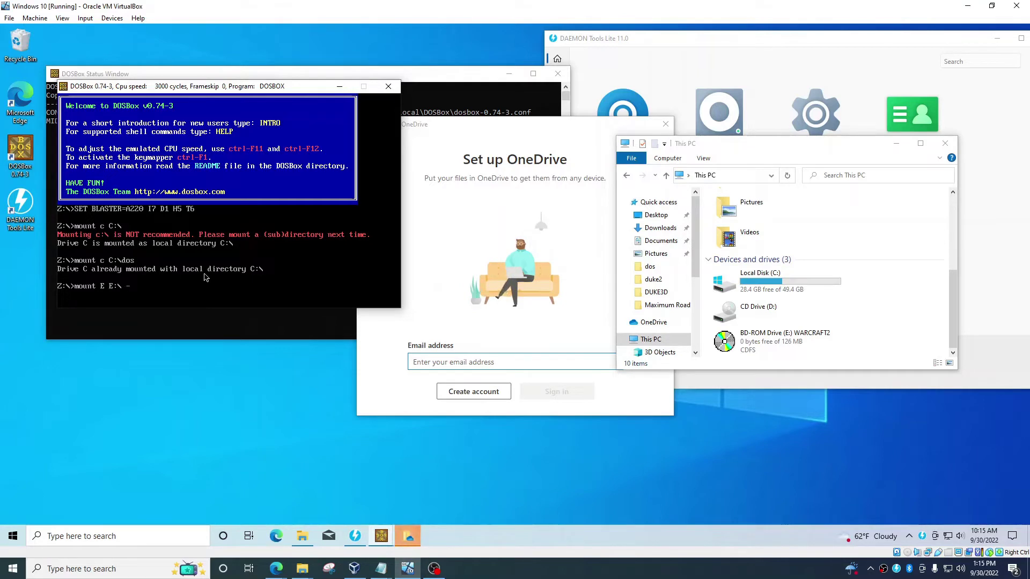
{"action": "type", "text": "t cdrom"}
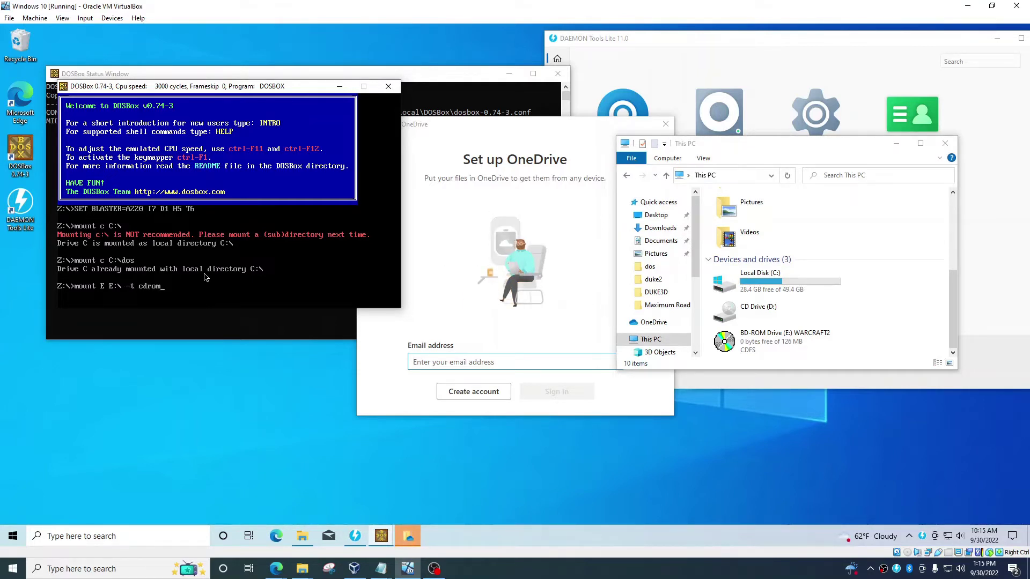
{"action": "key", "text": "Return"}
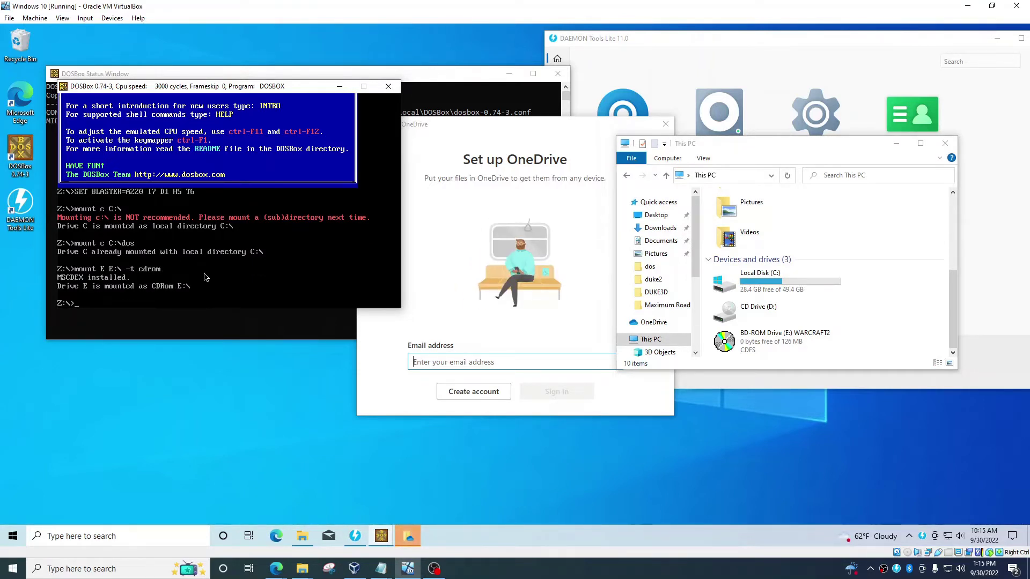
- Switch to drive C and try to enter the war2 directory and run war2 from the root
{"action": "type", "text": "C:"}
{"action": "key", "text": "Return"}
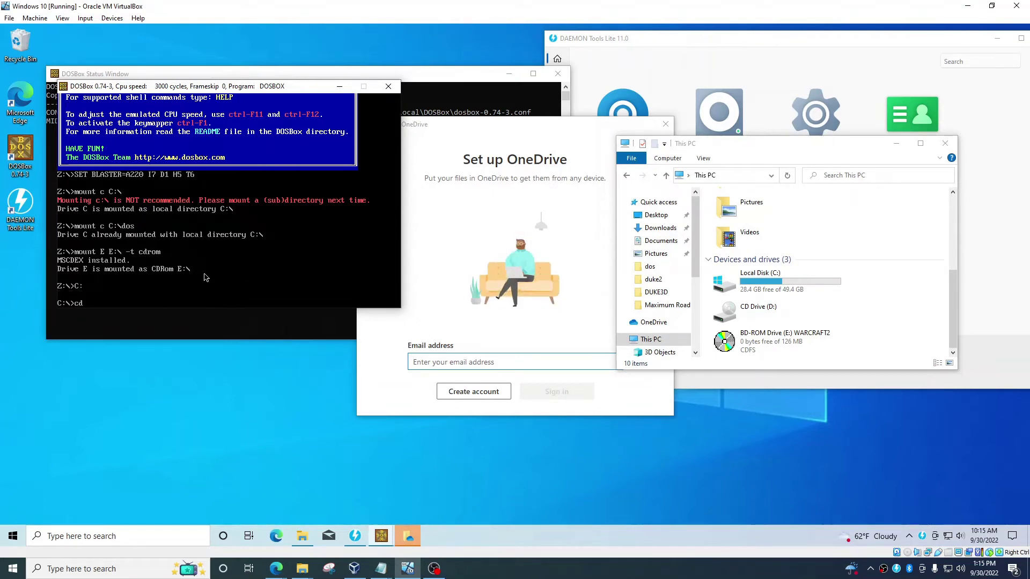
{"action": "type", "text": "cd war2"}
{"action": "key", "text": "Return"}
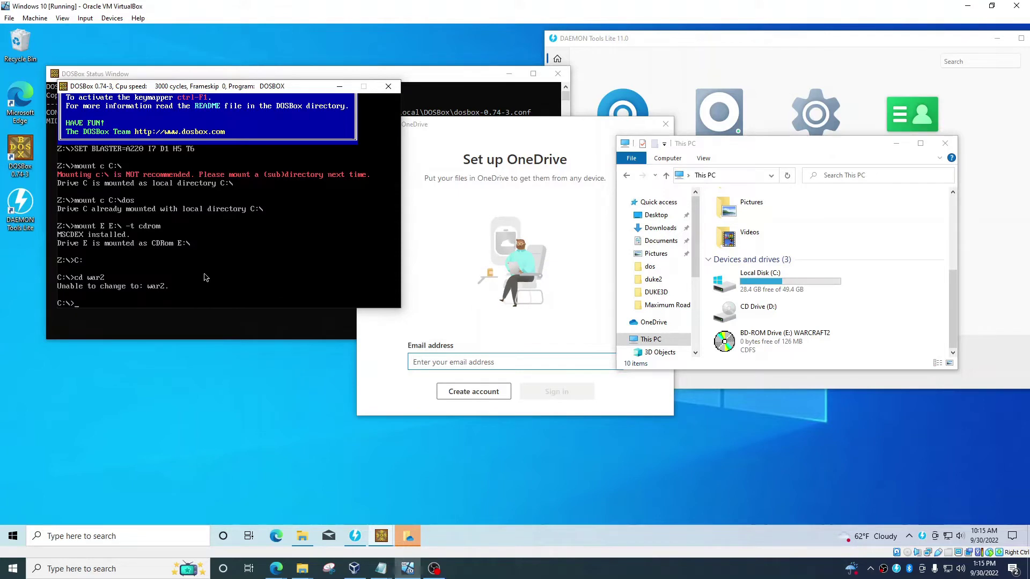
{"action": "type", "text": "war2"}
{"action": "key", "text": "Return"}
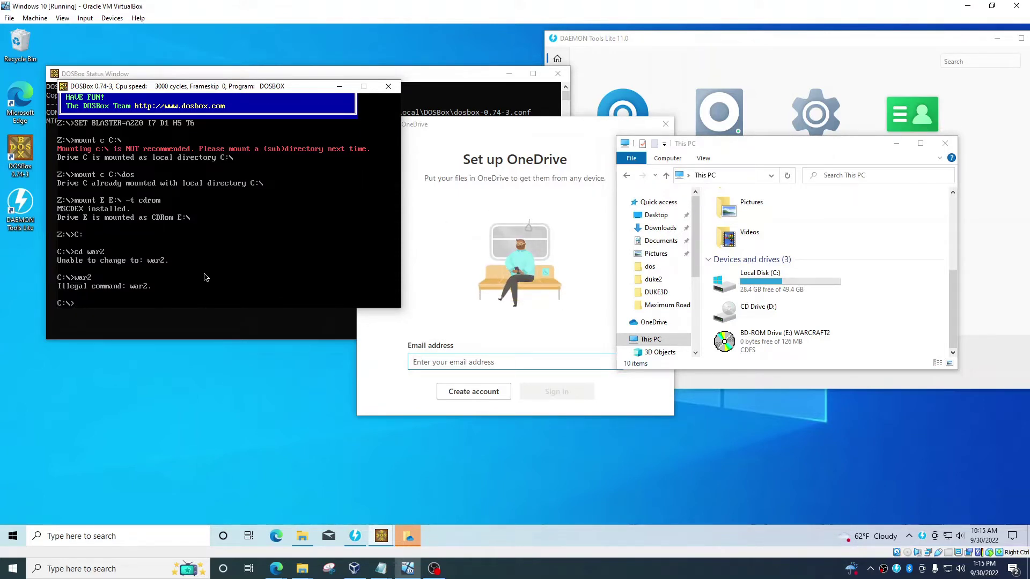
- Write cd war2 at the C: prompt without running it, and check the dos folder's contents in File Explorer
{"action": "type", "text": "war2"}
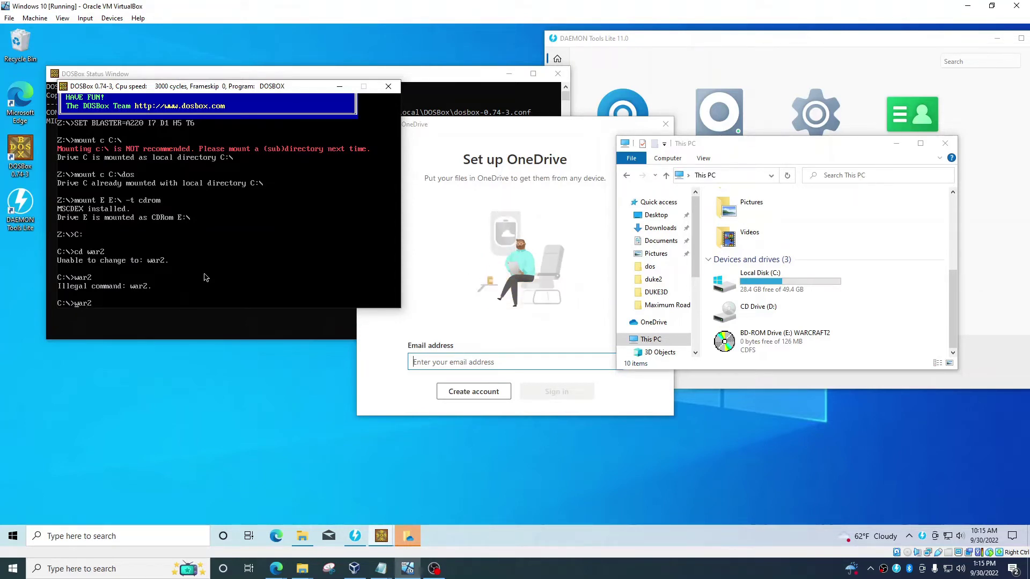
{"action": "key", "text": "BackSpace"}
{"action": "key", "text": "BackSpace"}
{"action": "key", "text": "BackSpace"}
{"action": "key", "text": "BackSpace"}
{"action": "type", "text": "cd war2"}
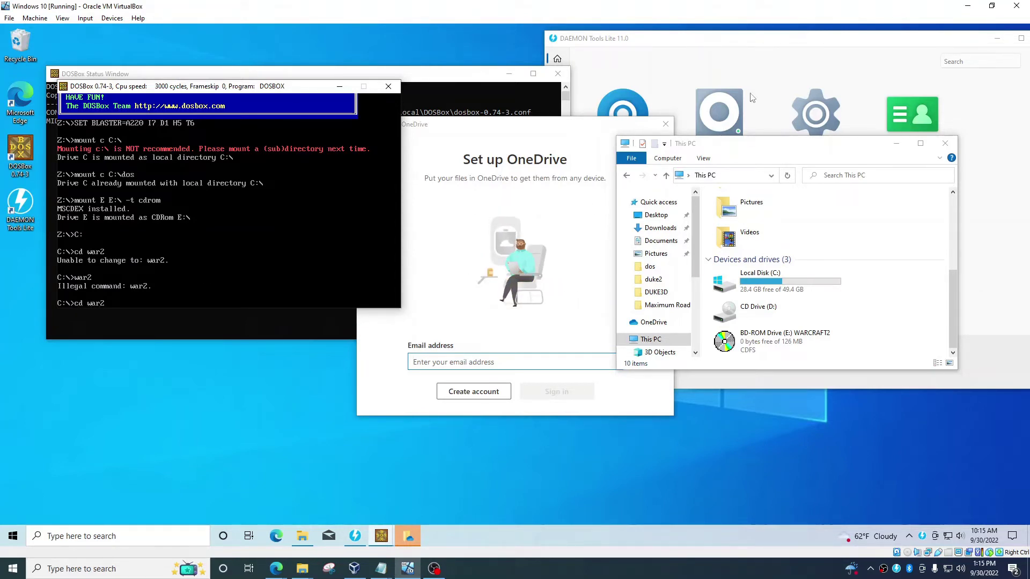
{"action": "left_click", "coordinate": [651, 266]}
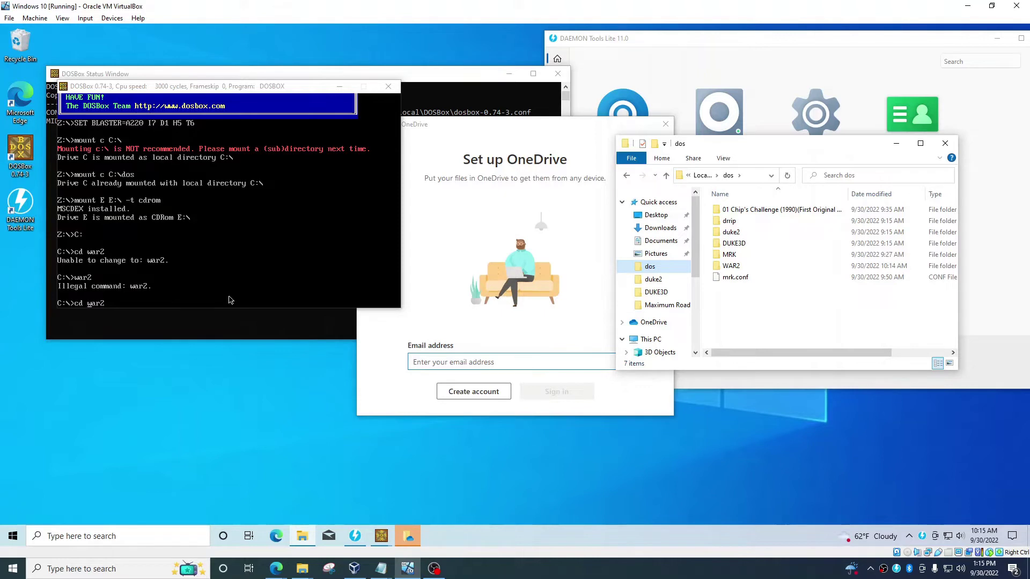
{"action": "left_click", "coordinate": [207, 303]}
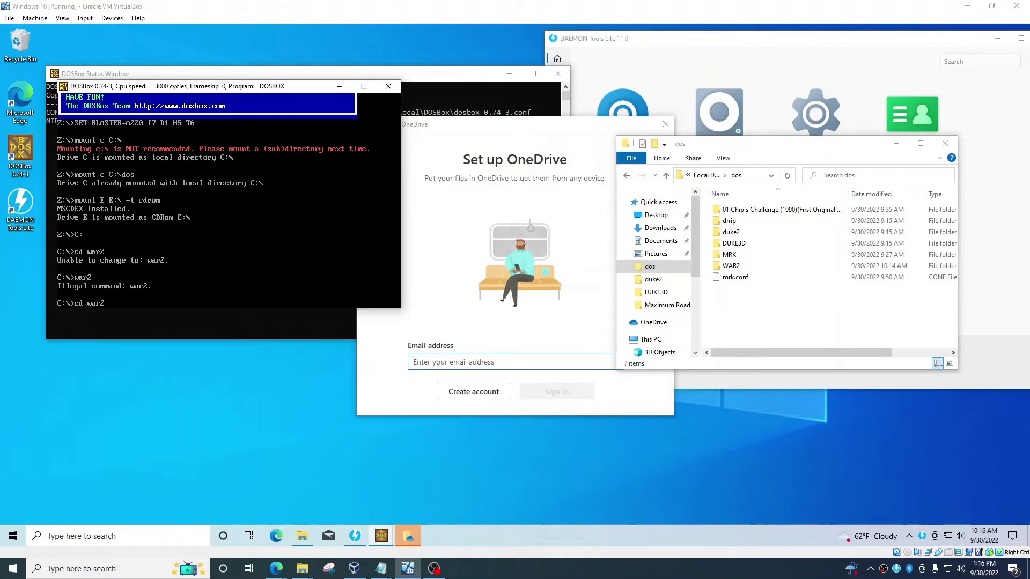
{"action": "key", "text": "ctrl+alt+Home"}
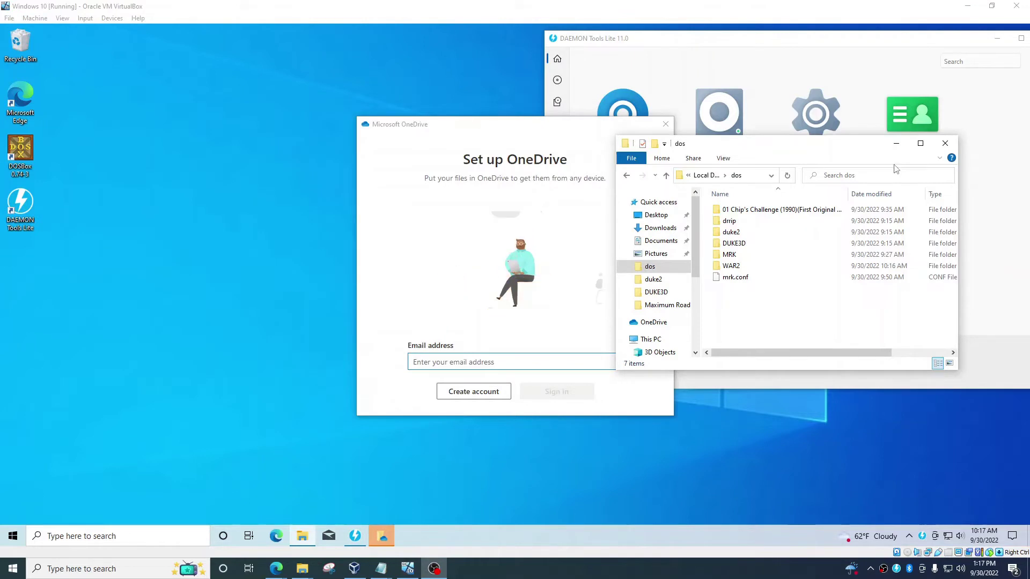
- Rename the "01 Chip's Challenge (1990)(First Original Edition)" folder in dos as chips
{"action": "left_click", "coordinate": [765, 210]}
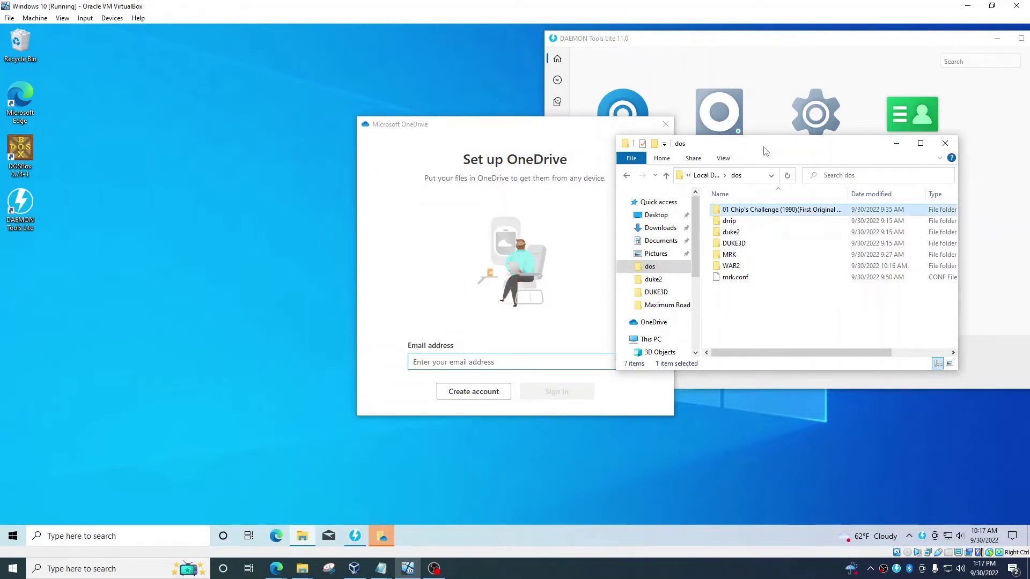
{"action": "left_click", "coordinate": [740, 211]}
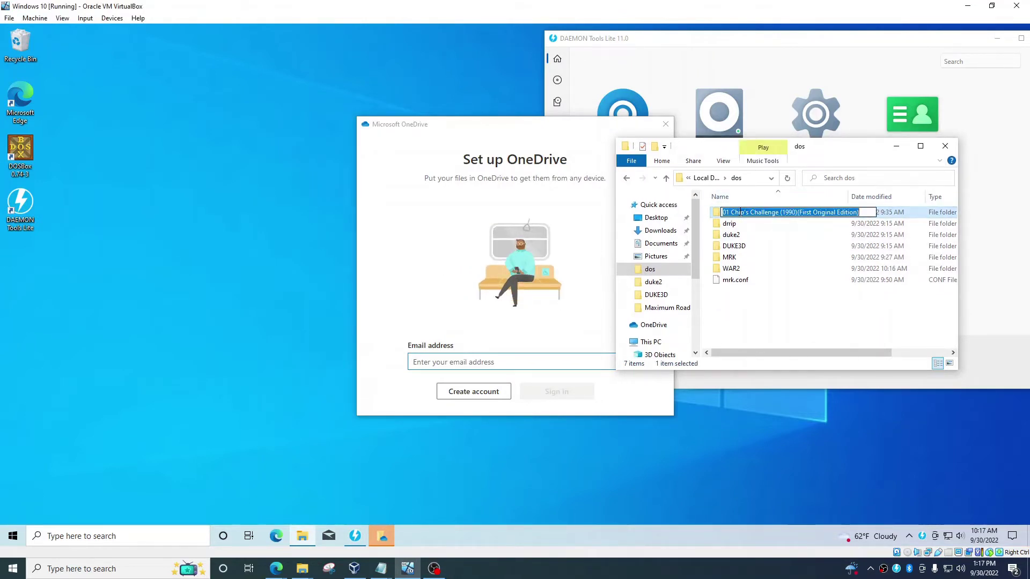
{"action": "type", "text": "chi"}
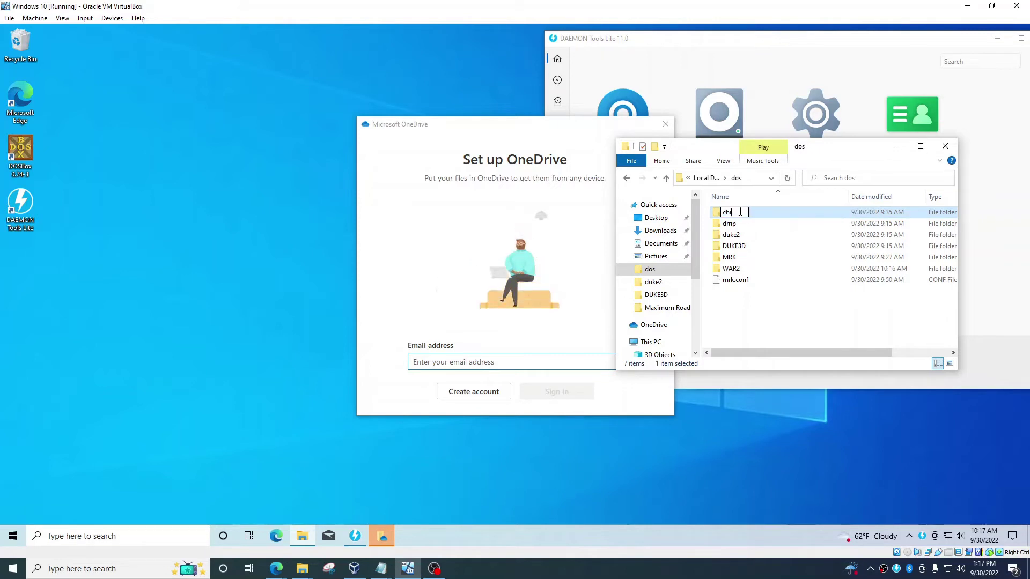
{"action": "type", "text": "ps"}
{"action": "key", "text": "Return"}
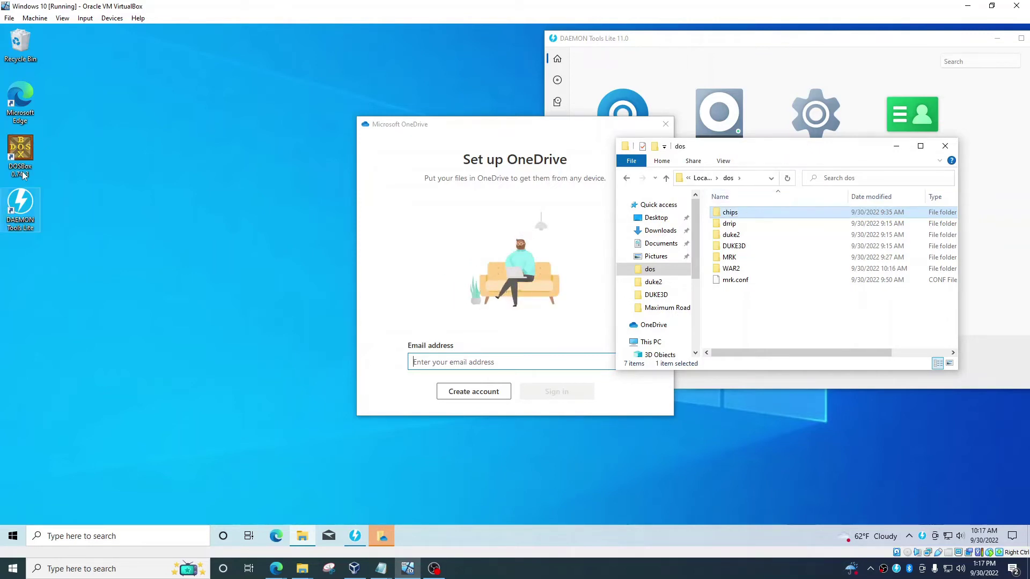
- Start DOSBox with C:\dos mounted as drive C and make C: the current drive
{"action": "double_click", "coordinate": [22, 174]}
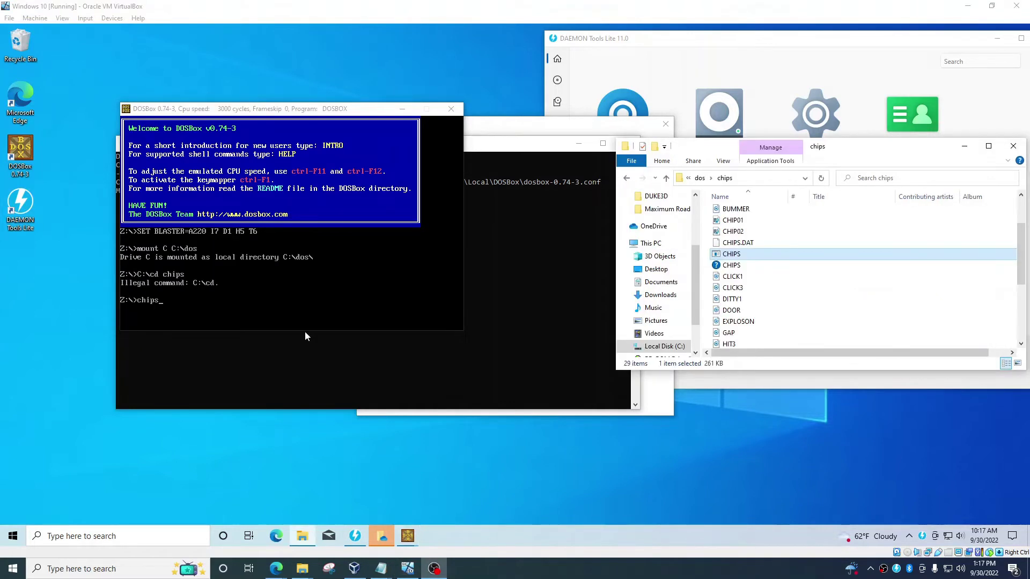
{"action": "left_click", "coordinate": [237, 302]}
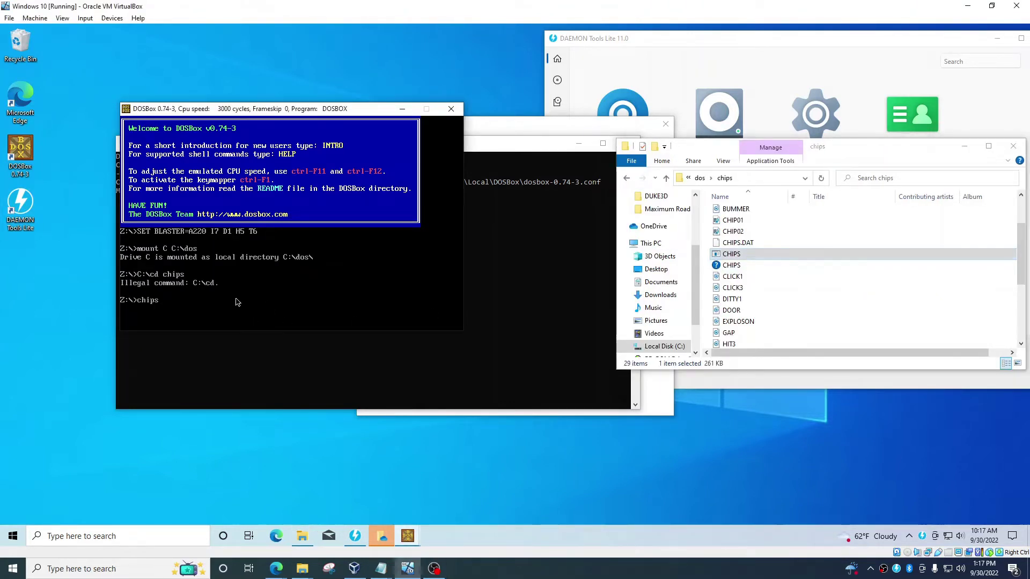
{"action": "key", "text": "Return"}
{"action": "type", "text": "C:"}
{"action": "key", "text": "Return"}
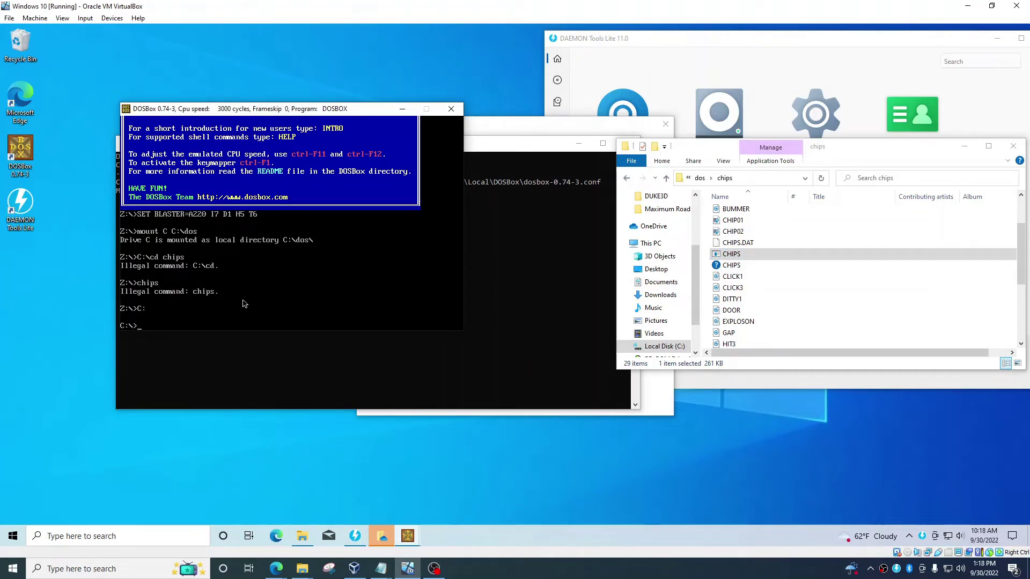
- Change to the chips directory in DOSBox and try to run chips
{"action": "type", "text": "cd chips"}
{"action": "key", "text": "Return"}
{"action": "type", "text": "chi"}
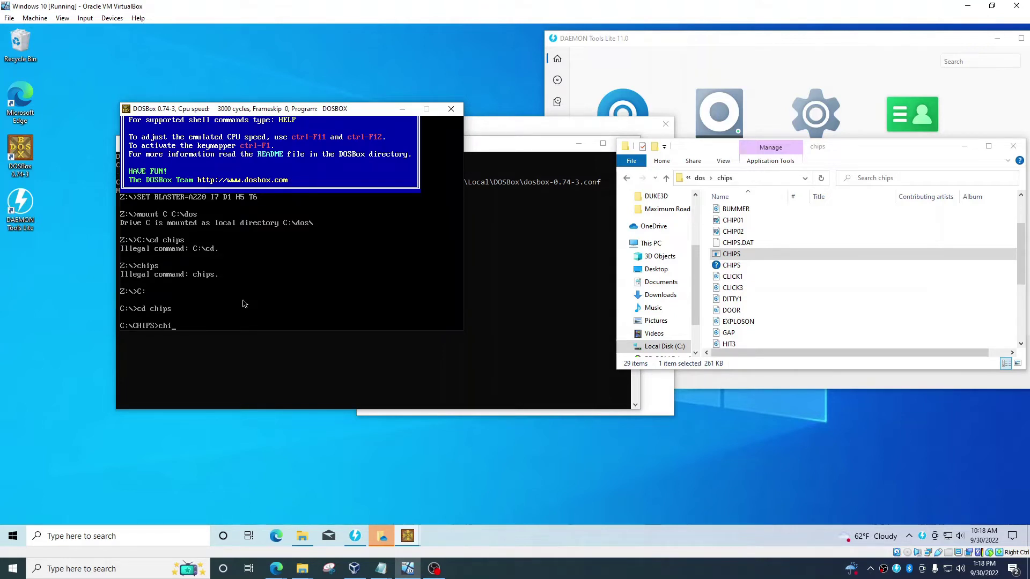
{"action": "type", "text": "ps"}
{"action": "key", "text": "Return"}
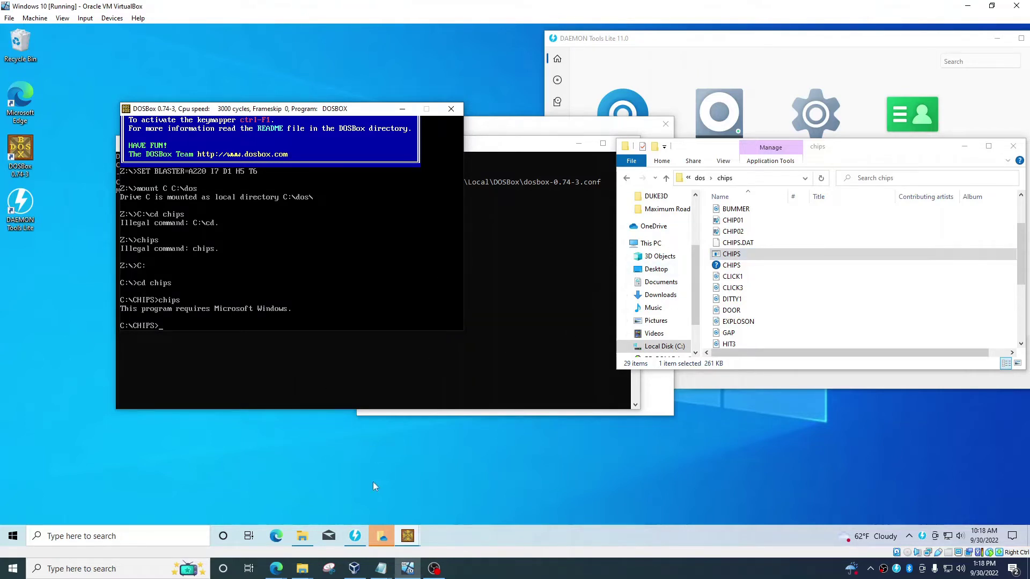
- Return to the dos folder in File Explorer and restore the chips folder's original name, 01 Chip's Challenge (1990)(First Original Edition)
{"action": "left_click", "coordinate": [756, 266]}
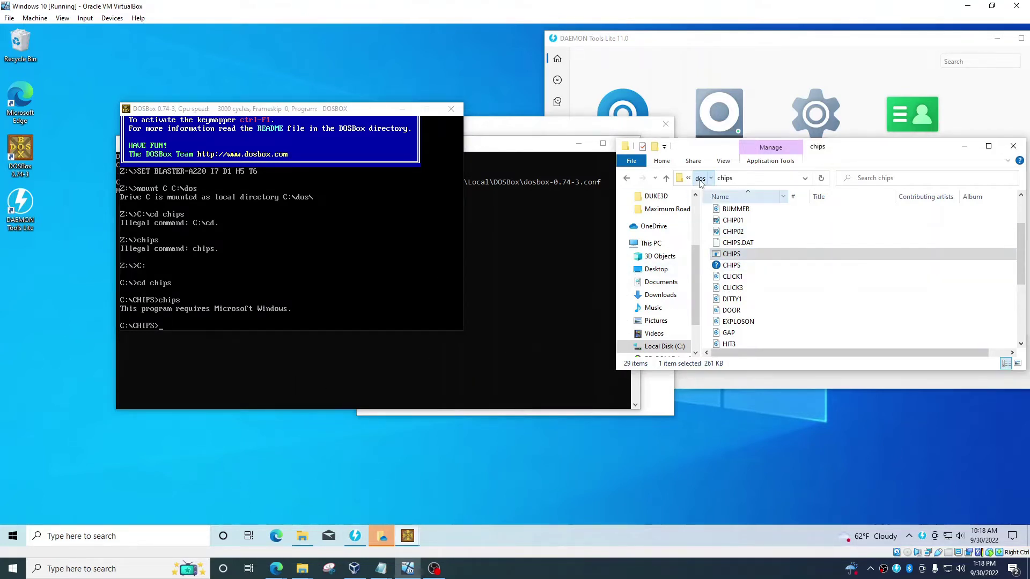
{"action": "key", "text": "BackSpace"}
{"action": "left_click", "coordinate": [762, 281]}
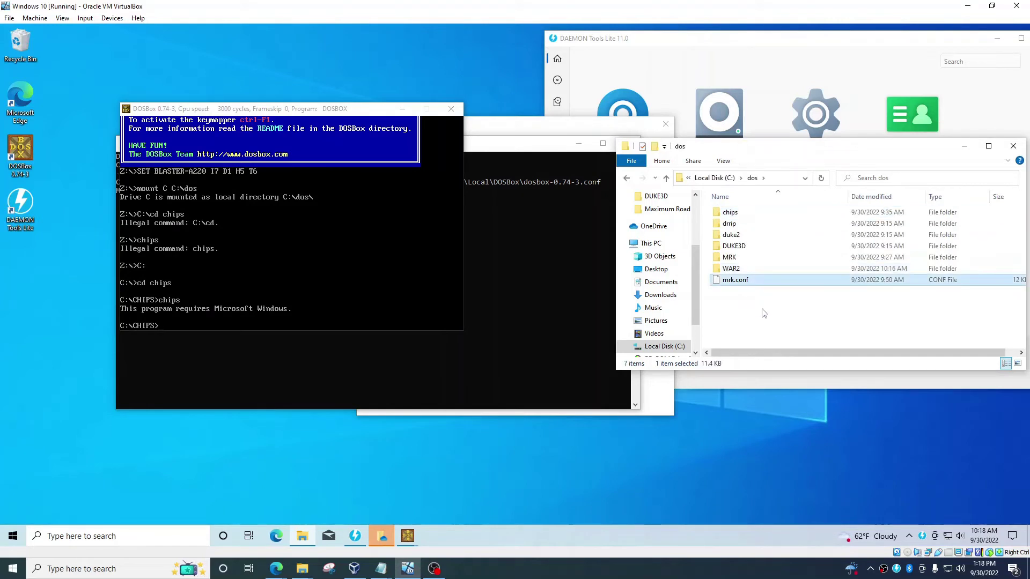
{"action": "left_click", "coordinate": [782, 213]}
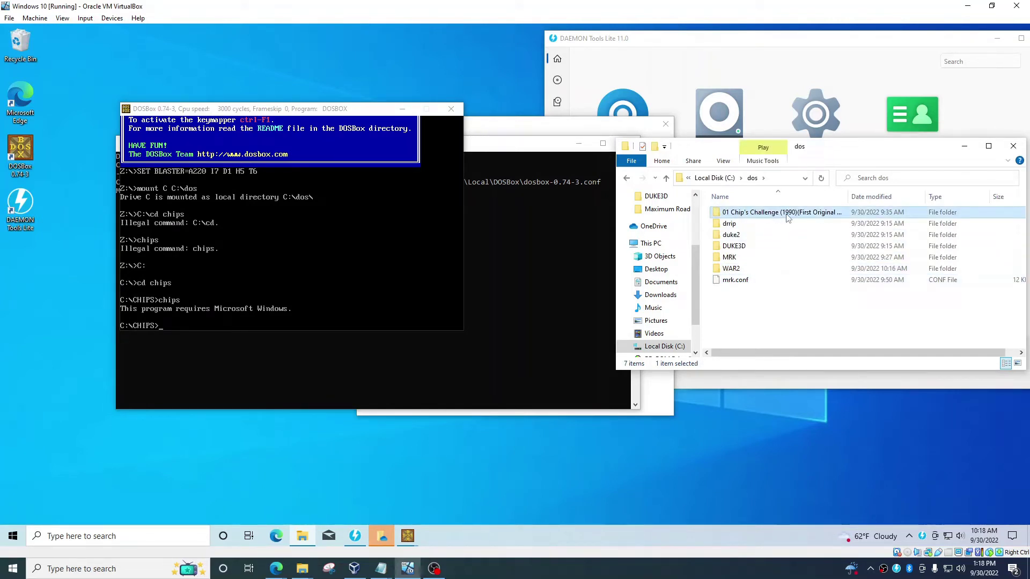
{"action": "left_click", "coordinate": [786, 215]}
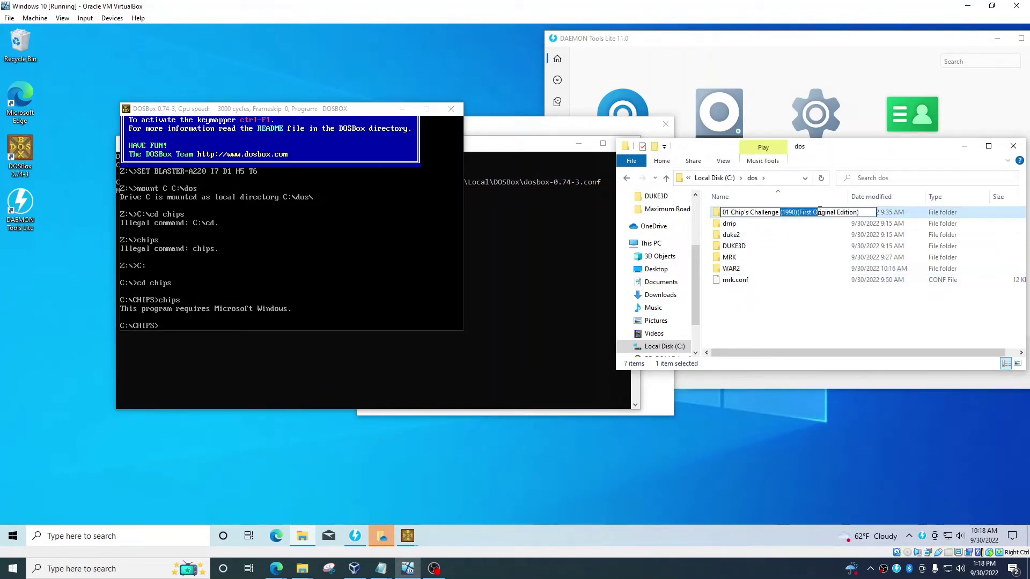
{"action": "left_click", "coordinate": [815, 337]}
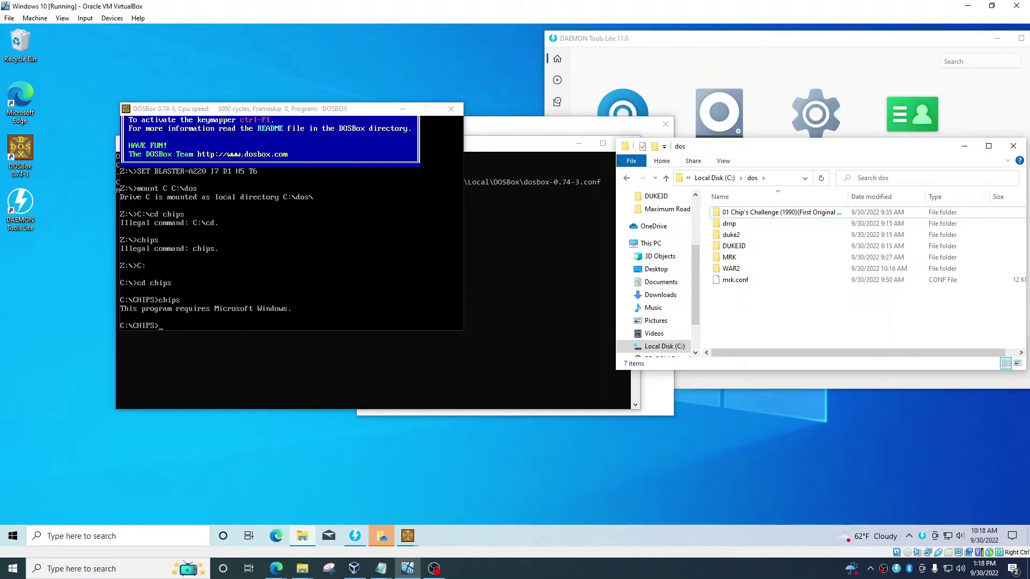
{"action": "left_click", "coordinate": [434, 568]}
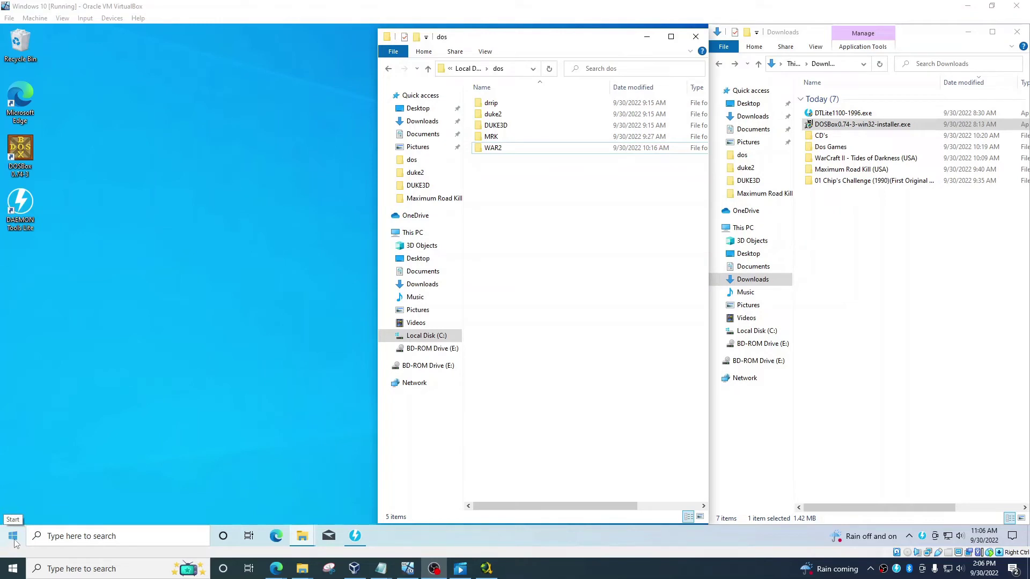
- Open the DOSBox 0.74-3 Manual from the installed program's shortcuts
{"action": "left_click", "coordinate": [15, 543]}
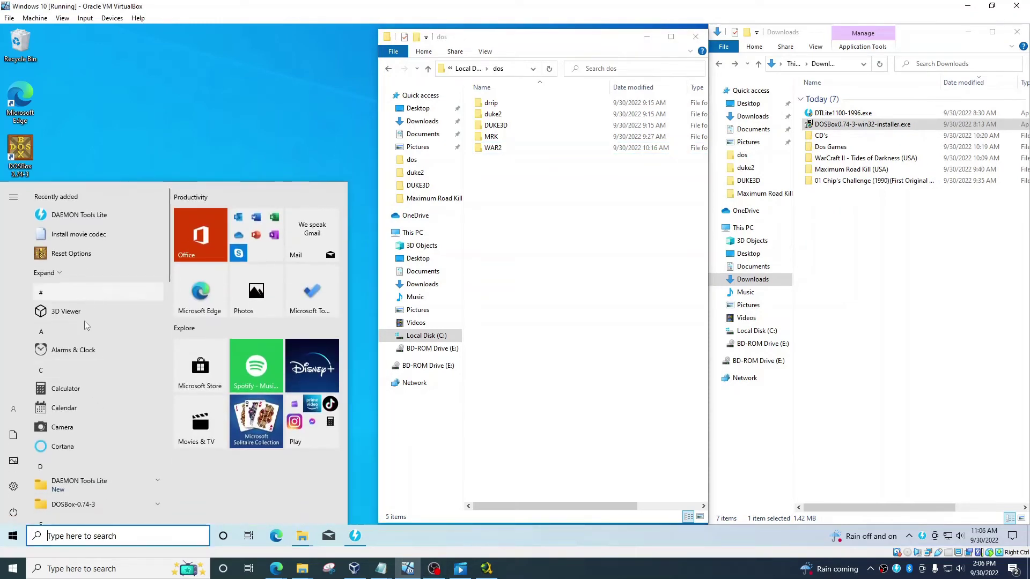
{"action": "scroll", "coordinate": [75, 445], "scroll_direction": "down", "scroll_amount": 2}
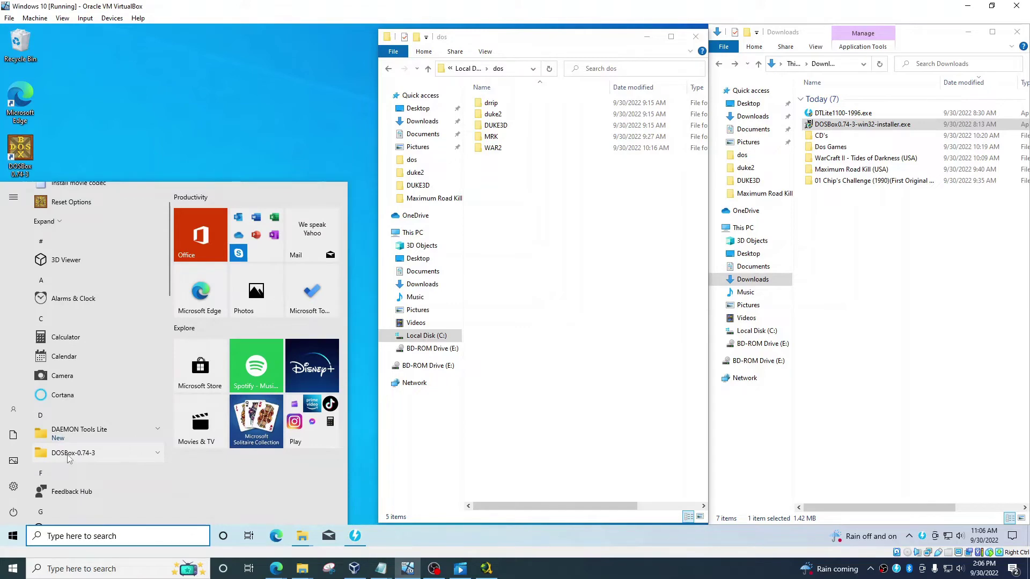
{"action": "left_click", "coordinate": [69, 455]}
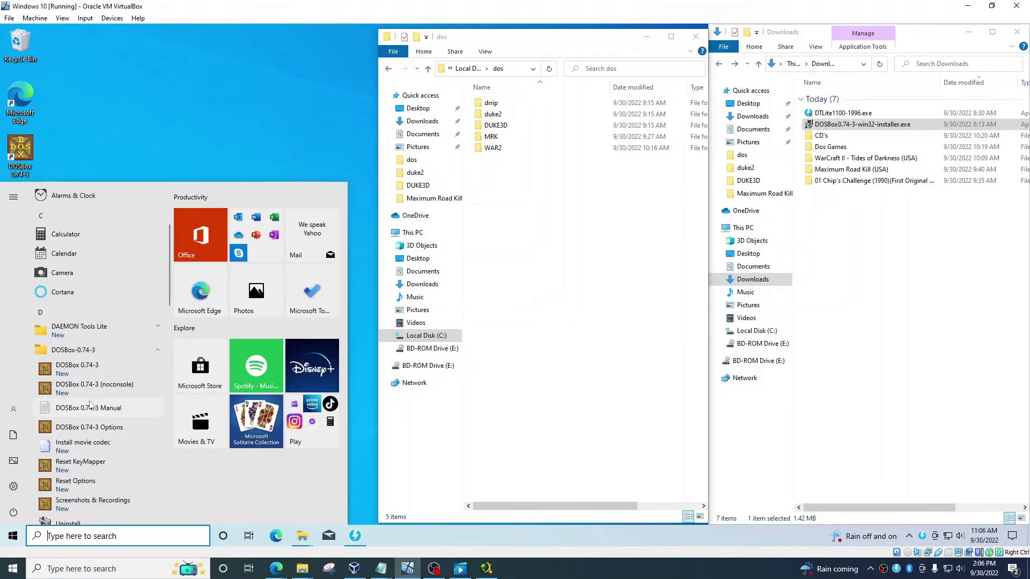
{"action": "left_click", "coordinate": [81, 407]}
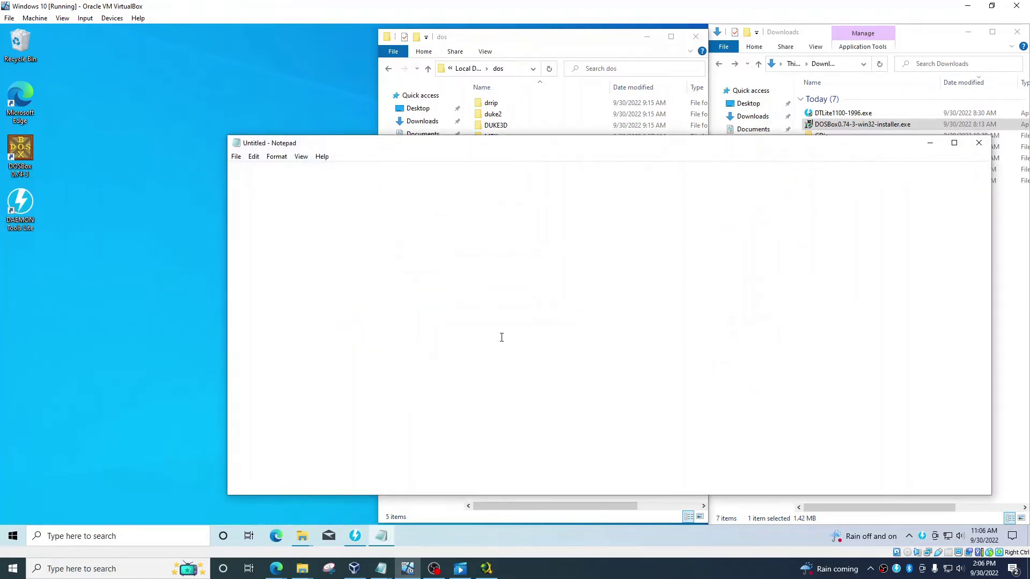
- Look through the manual's FAQ down to the CD-ROM mounting instructions, and close the manual
{"action": "scroll", "coordinate": [501, 337], "scroll_direction": "down", "scroll_amount": 10}
{"action": "scroll", "coordinate": [484, 337], "scroll_direction": "down", "scroll_amount": 6}
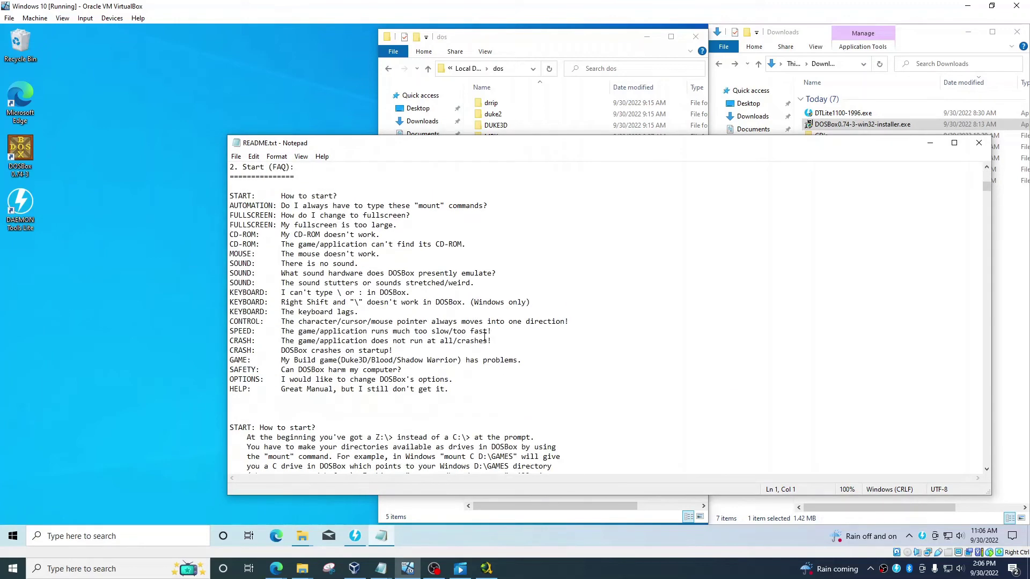
{"action": "scroll", "coordinate": [290, 208], "scroll_direction": "down", "scroll_amount": 20}
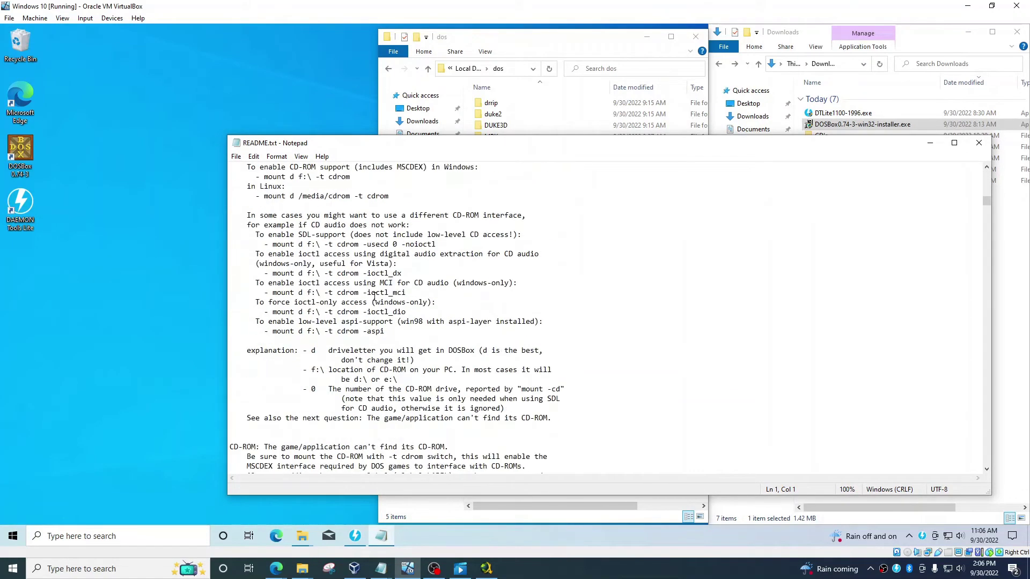
{"action": "key", "text": "alt+Tab"}
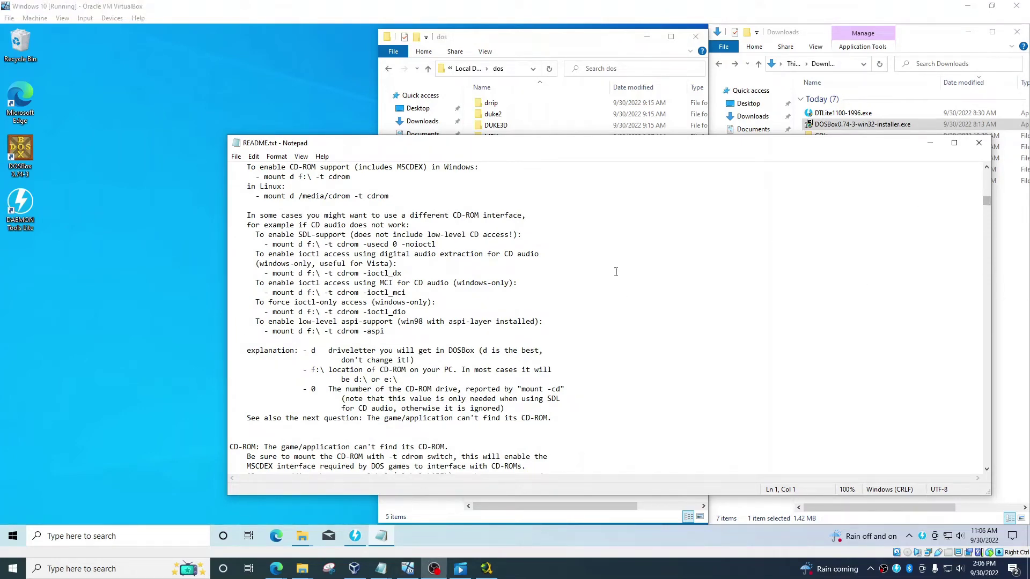
{"action": "scroll", "coordinate": [987, 214], "scroll_direction": "down", "scroll_amount": 4}
{"action": "left_click", "coordinate": [979, 142]}
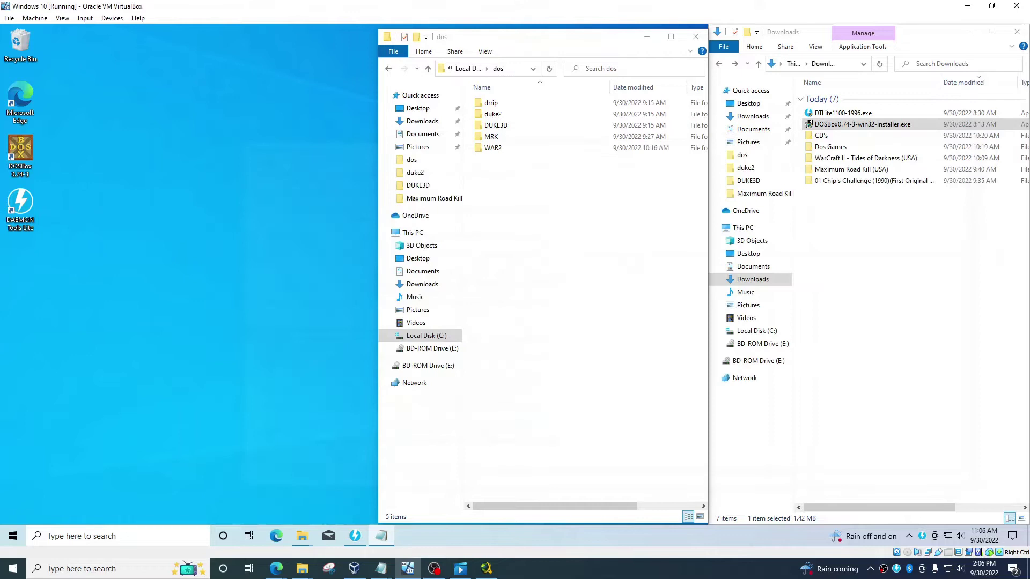
- Open the configuration file through the DOSBox 0.74-3 Options shortcut
{"action": "left_click", "coordinate": [13, 536]}
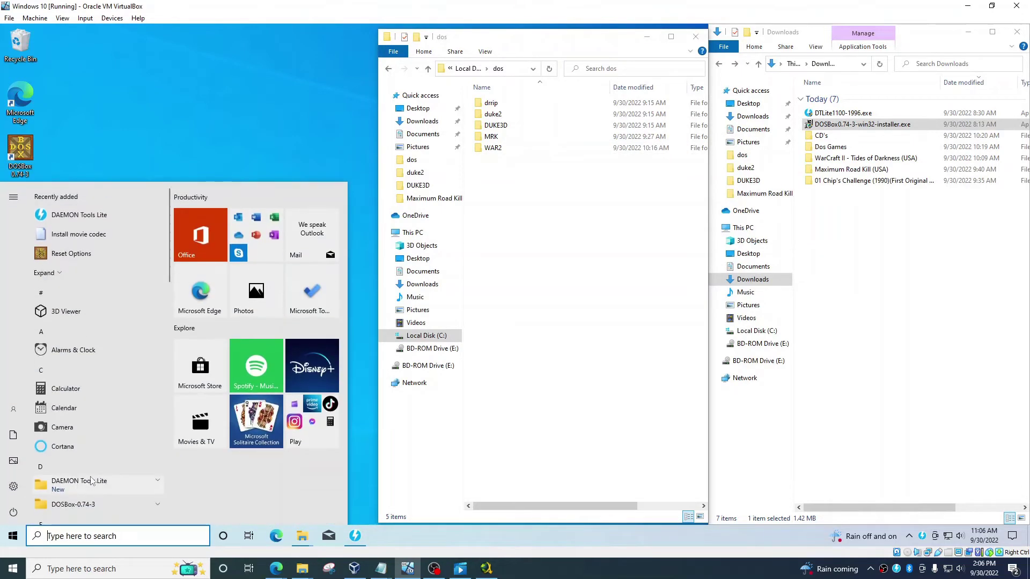
{"action": "scroll", "coordinate": [64, 472], "scroll_direction": "down", "scroll_amount": 1}
{"action": "left_click", "coordinate": [76, 454]}
{"action": "scroll", "coordinate": [109, 444], "scroll_direction": "down", "scroll_amount": 3}
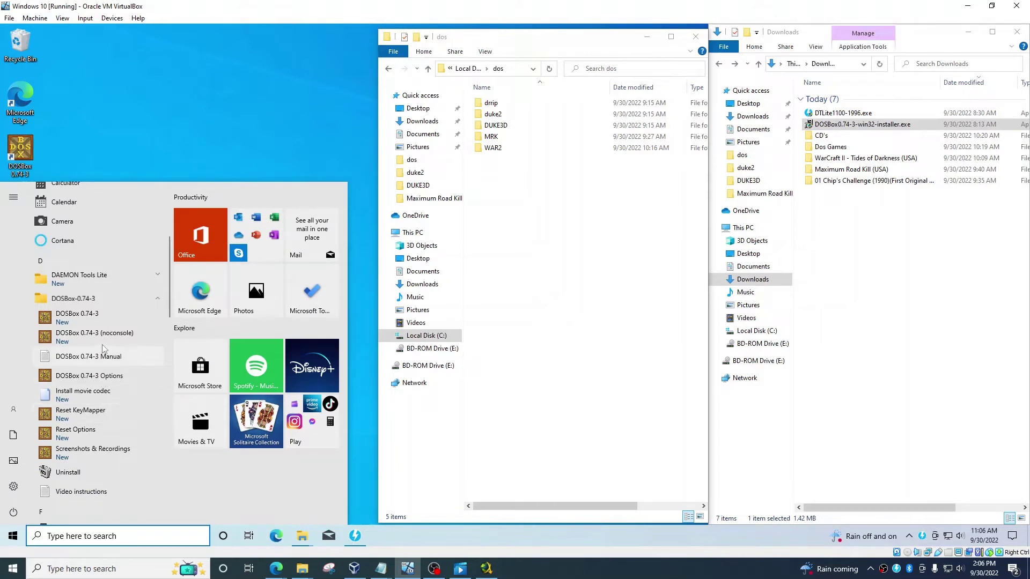
{"action": "left_click", "coordinate": [98, 380]}
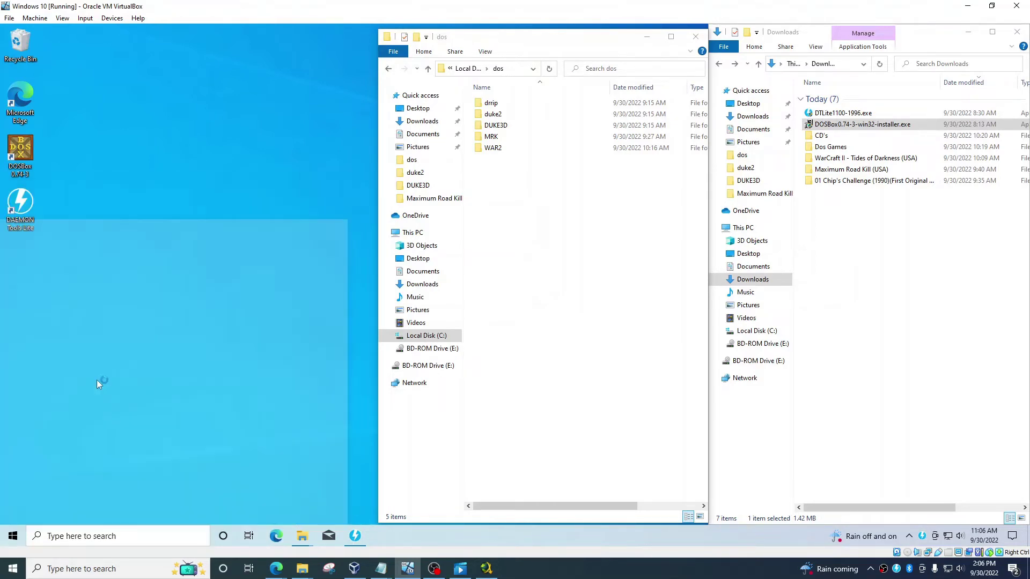
- Bring up Save As for dosbox-0.74-3.conf and copy the path of its DOSBox folder
{"action": "left_click", "coordinate": [236, 158]}
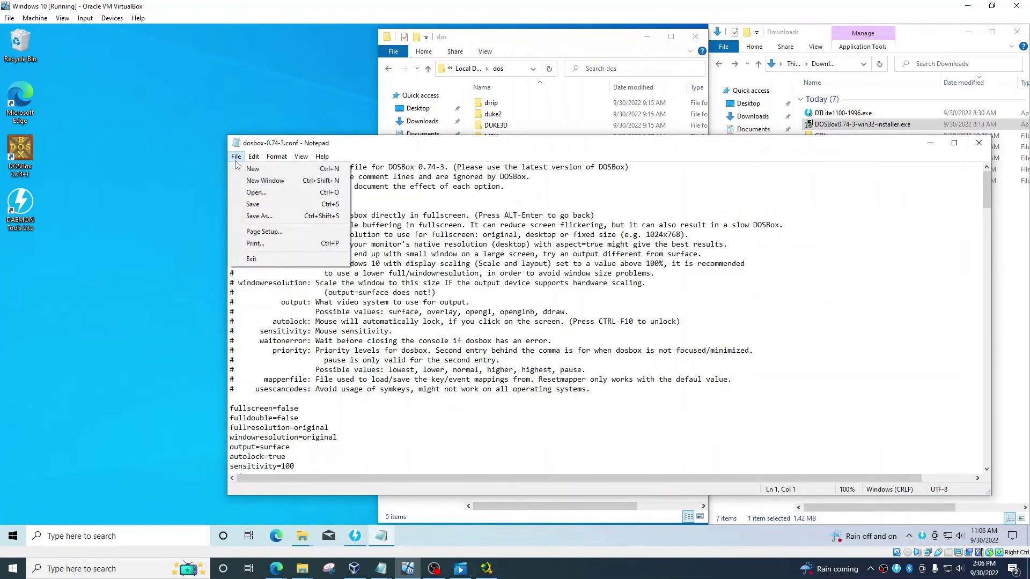
{"action": "left_click", "coordinate": [259, 215]}
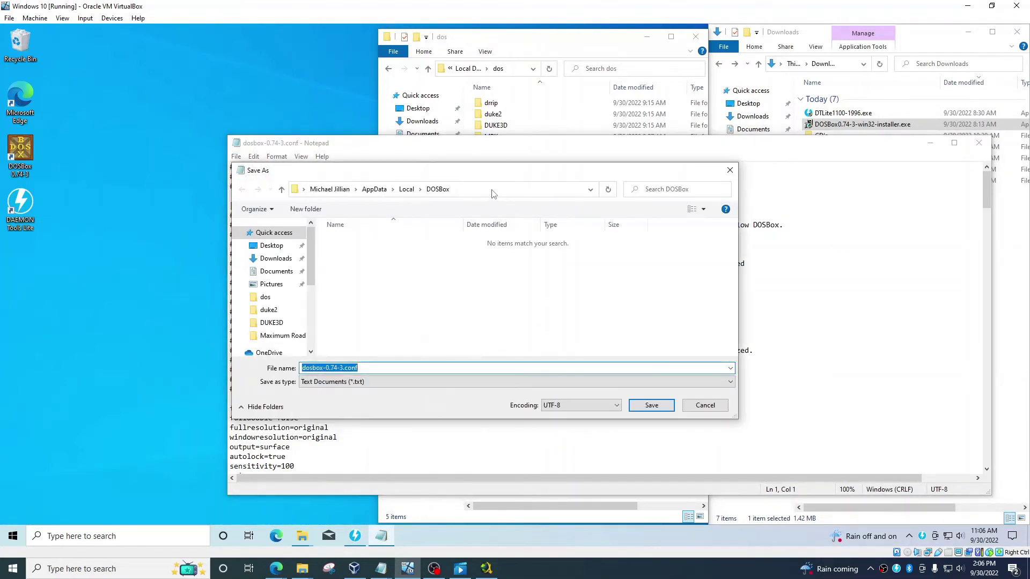
{"action": "left_click", "coordinate": [476, 189]}
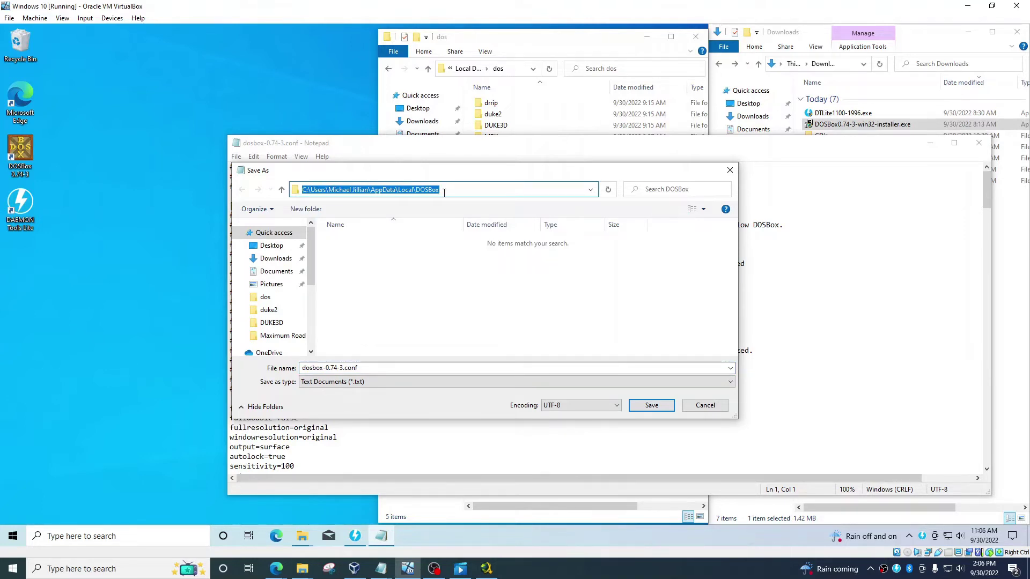
{"action": "left_click_drag", "start_coordinate": [445, 191], "coordinate": [245, 192]}
- Open a new File Explorer window and go to the copied DOSBox folder path
{"action": "left_click", "coordinate": [571, 49]}
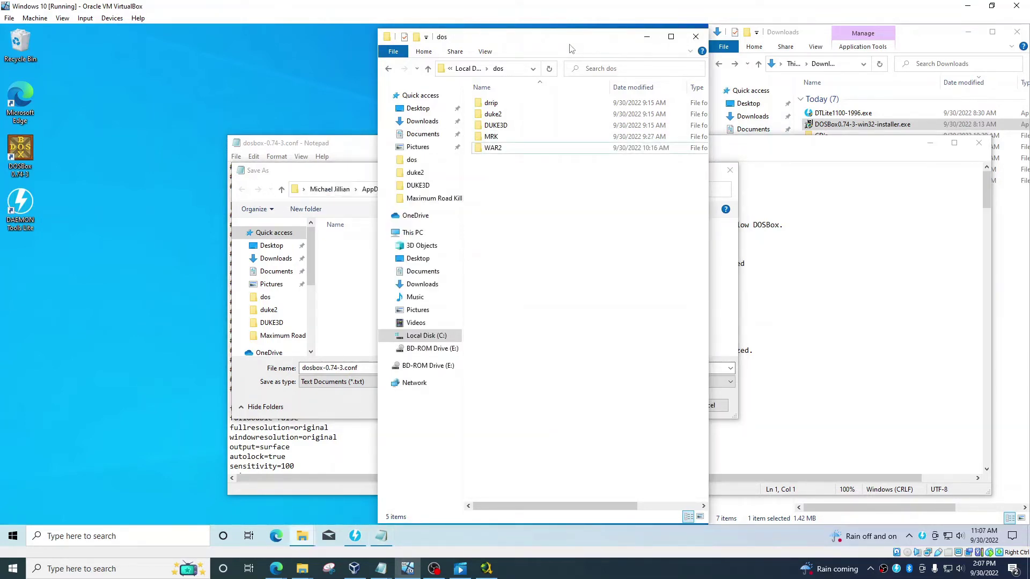
{"action": "key", "text": "super+e"}
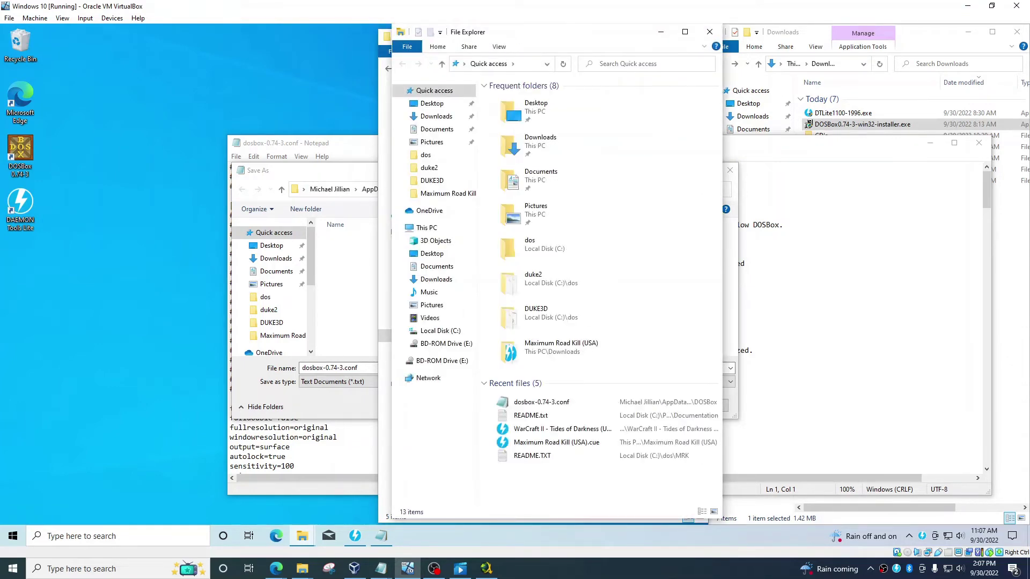
{"action": "left_click_drag", "start_coordinate": [508, 40], "coordinate": [509, 140]}
{"action": "left_click", "coordinate": [523, 162]}
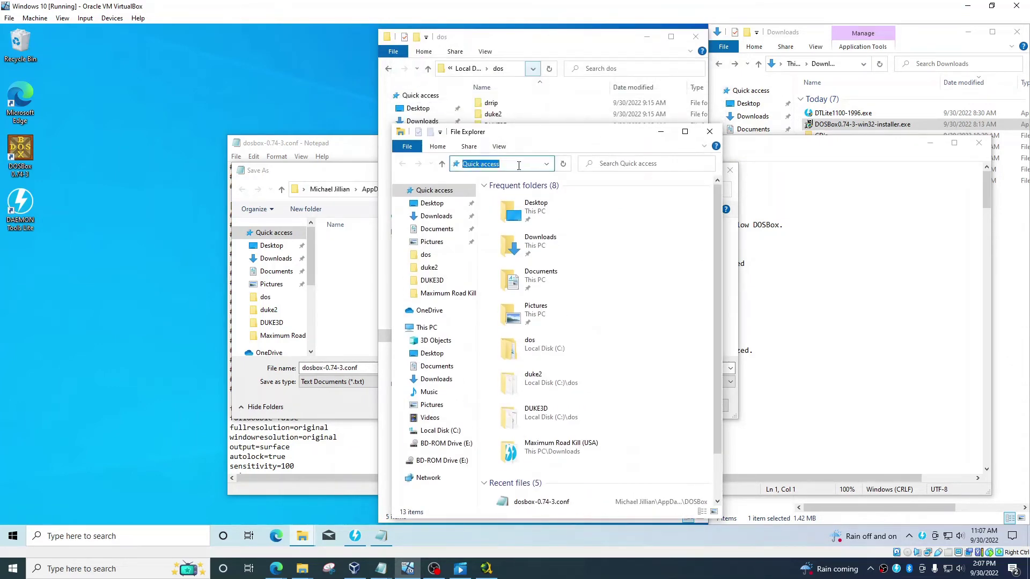
{"action": "key", "text": "ctrl+v"}
{"action": "key", "text": "Return"}
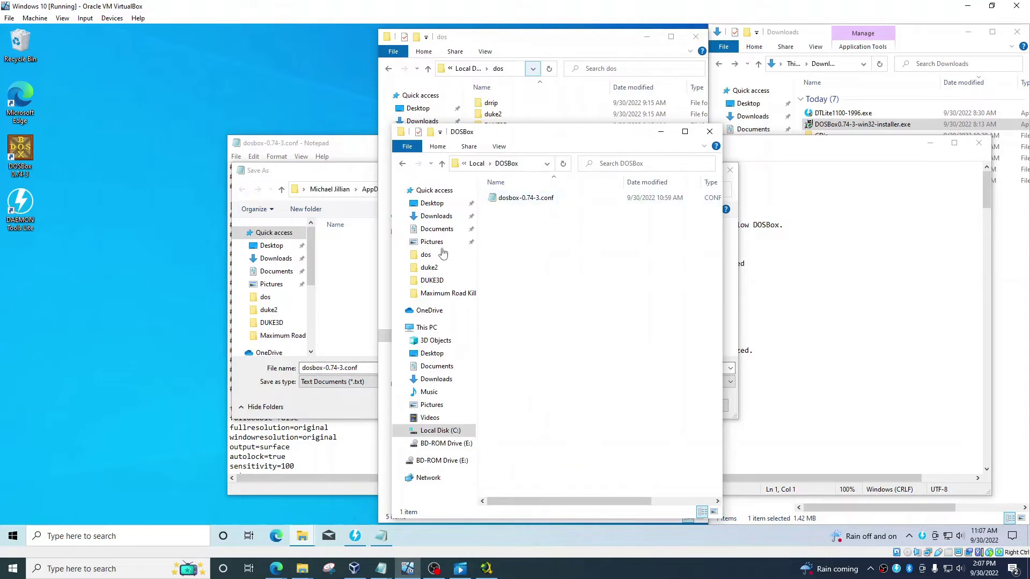
- Widen the DOSBox folder window to reveal its full path and select dosbox-0.74-3.conf
{"action": "left_click_drag", "start_coordinate": [392, 266], "coordinate": [271, 268]}
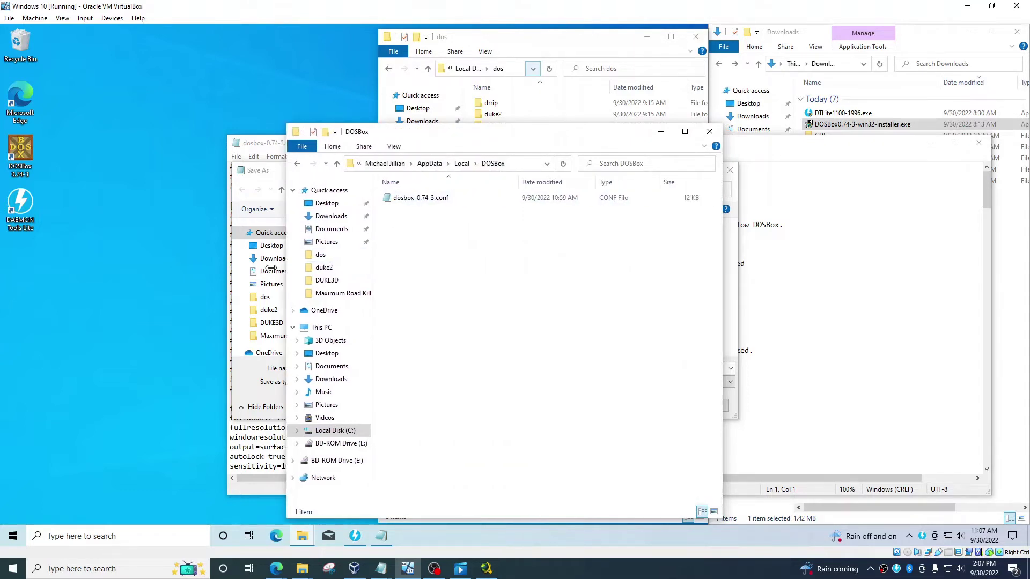
{"action": "left_click", "coordinate": [406, 198]}
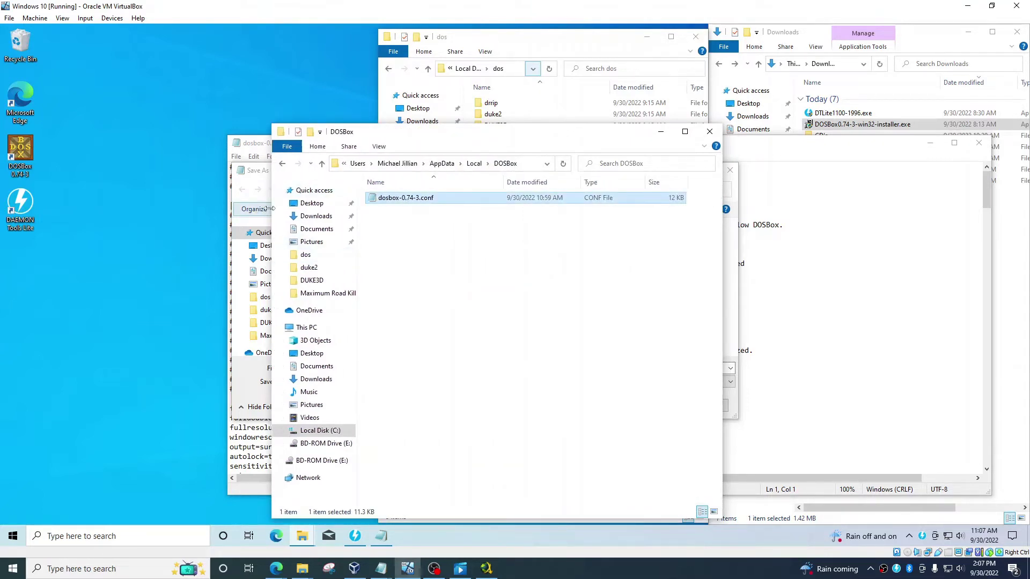
{"action": "left_click_drag", "start_coordinate": [272, 209], "coordinate": [247, 210]}
- Browse from This PC through C:\Users to the user's profile folder, check its subfolders and close the window
{"action": "left_click", "coordinate": [281, 327]}
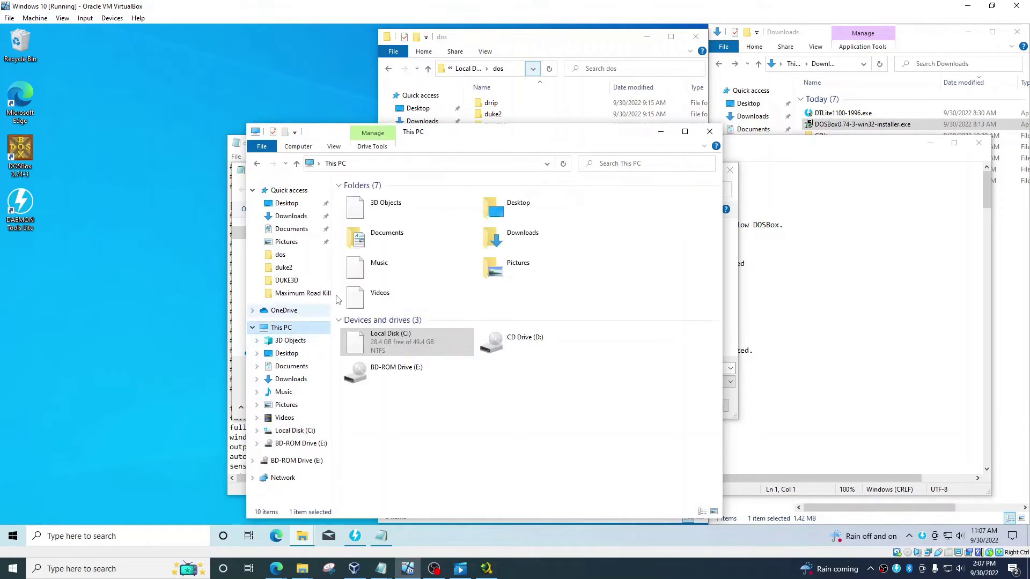
{"action": "double_click", "coordinate": [383, 339]}
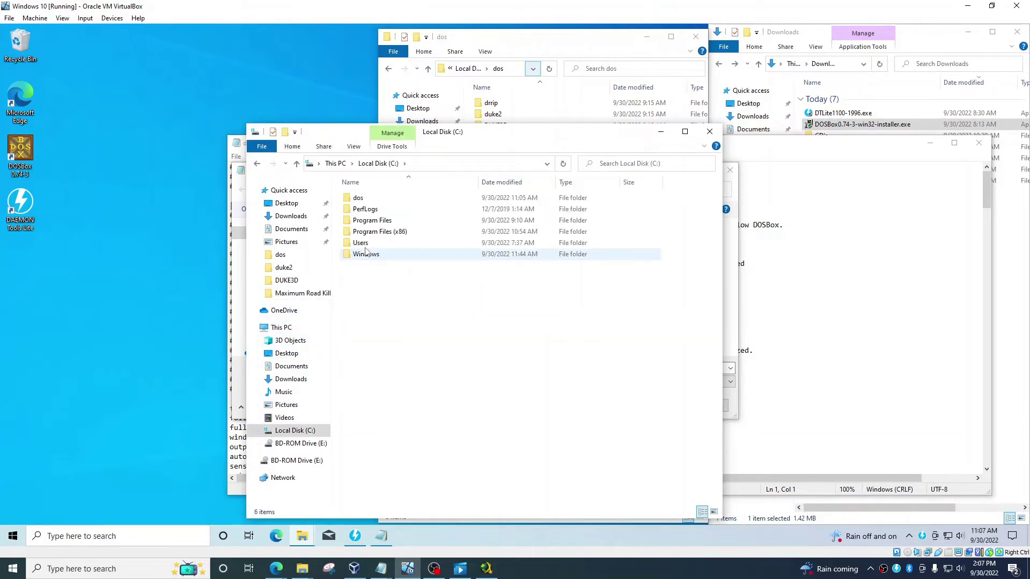
{"action": "double_click", "coordinate": [360, 244]}
{"action": "double_click", "coordinate": [371, 202]}
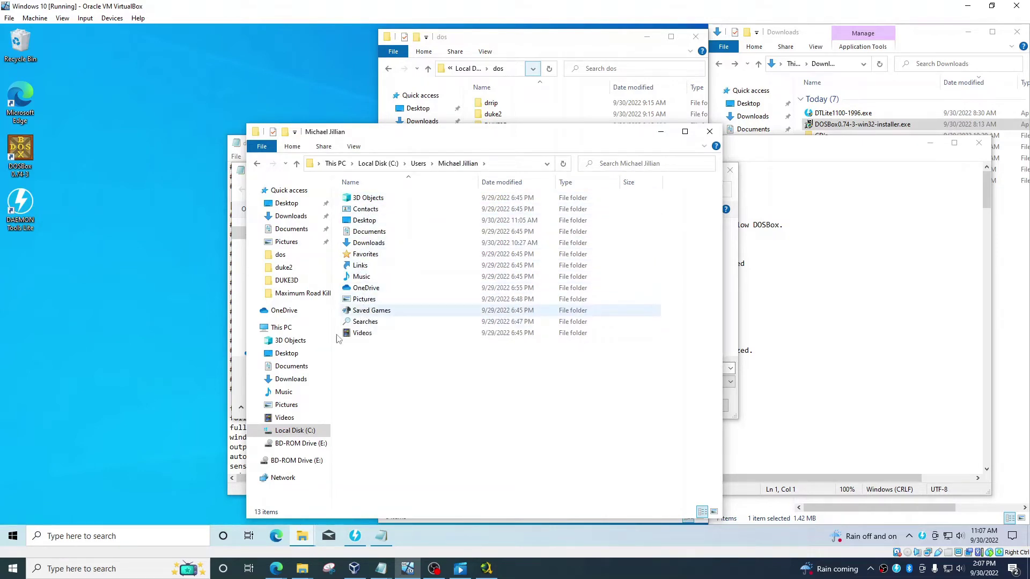
{"action": "key", "text": "alt+F4"}
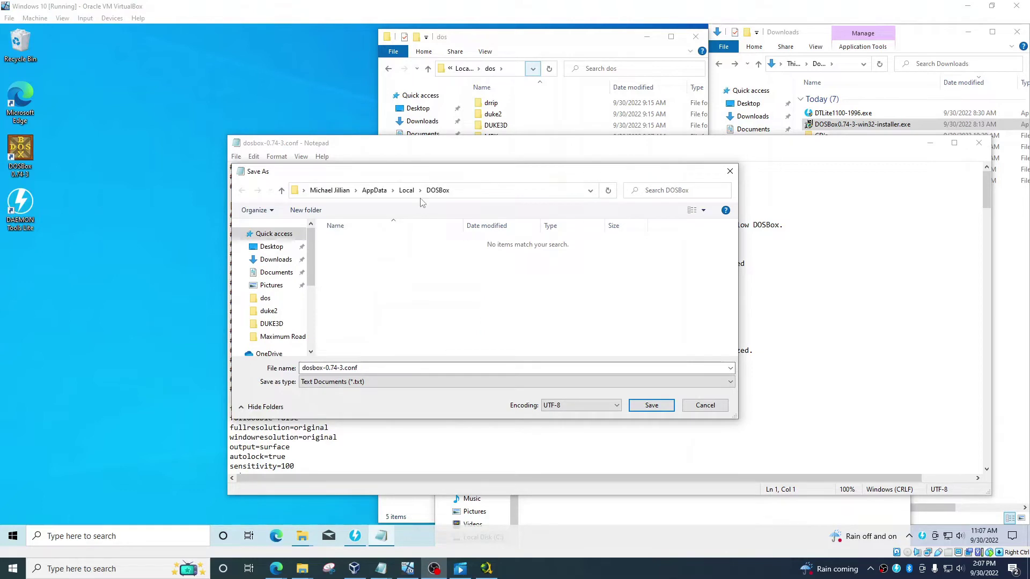
- Browse through the hidden AppData folder and Local in the user's profile to the DOSBox folder
{"action": "left_click", "coordinate": [561, 509]}
{"action": "left_click", "coordinate": [561, 316]}
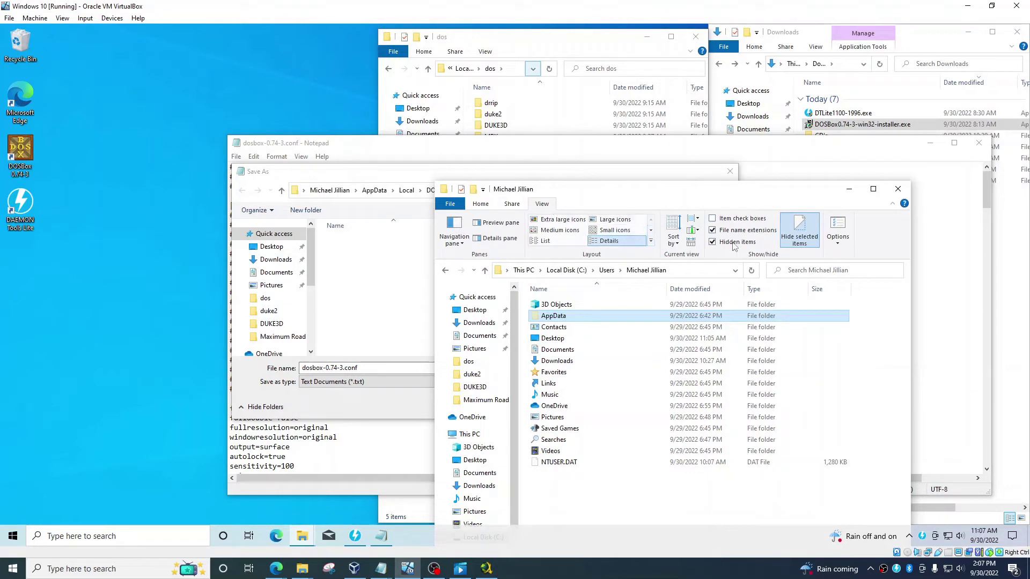
{"action": "double_click", "coordinate": [555, 316]}
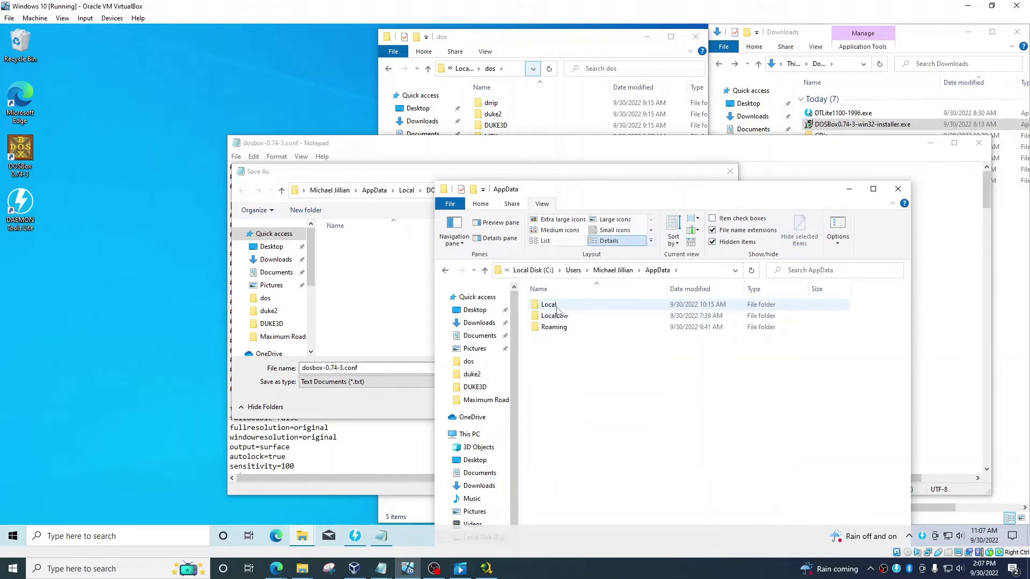
{"action": "double_click", "coordinate": [557, 309]}
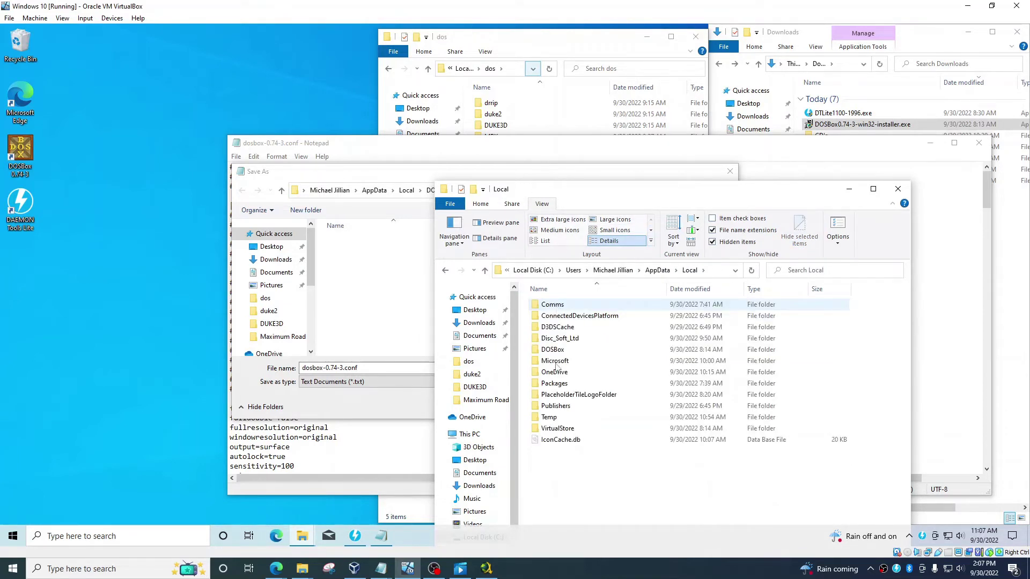
{"action": "left_click", "coordinate": [557, 351]}
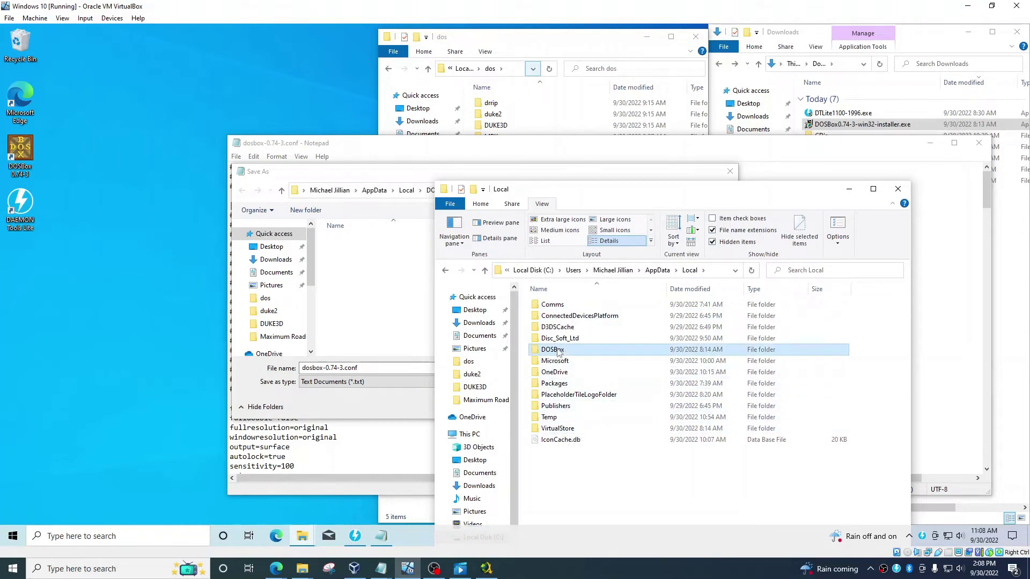
{"action": "double_click", "coordinate": [558, 351]}
- Copy dosbox-0.74-3.conf from the DOSBox folder into the C:\dos folder
{"action": "left_click", "coordinate": [563, 309]}
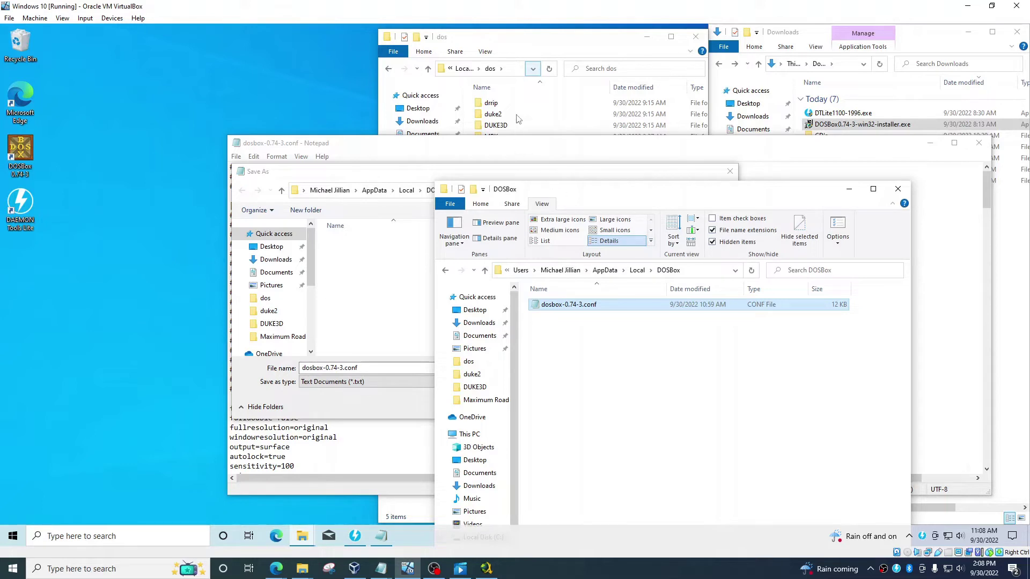
{"action": "left_click", "coordinate": [531, 49]}
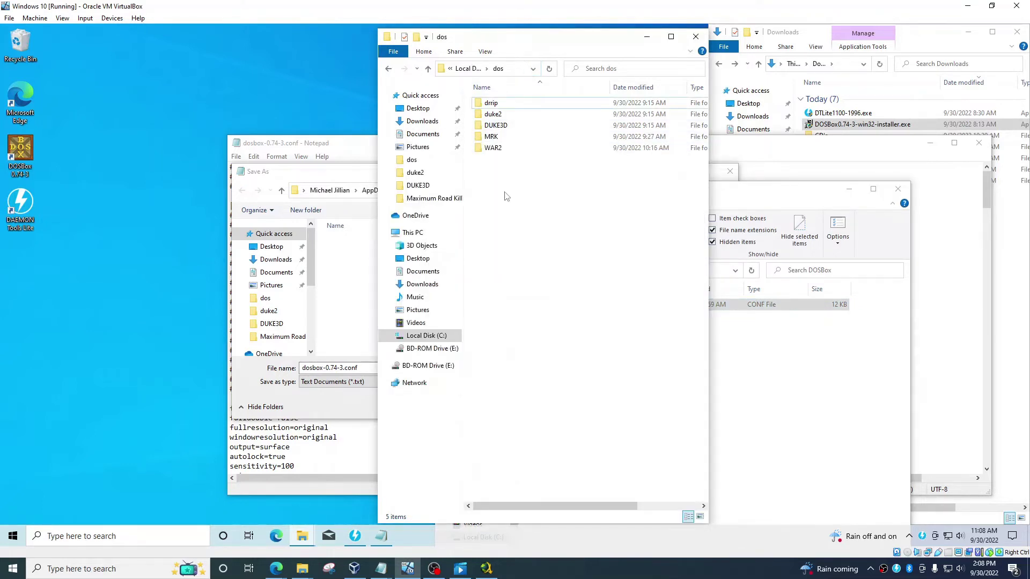
{"action": "key", "text": "ctrl+v"}
{"action": "key", "text": "alt+Tab"}
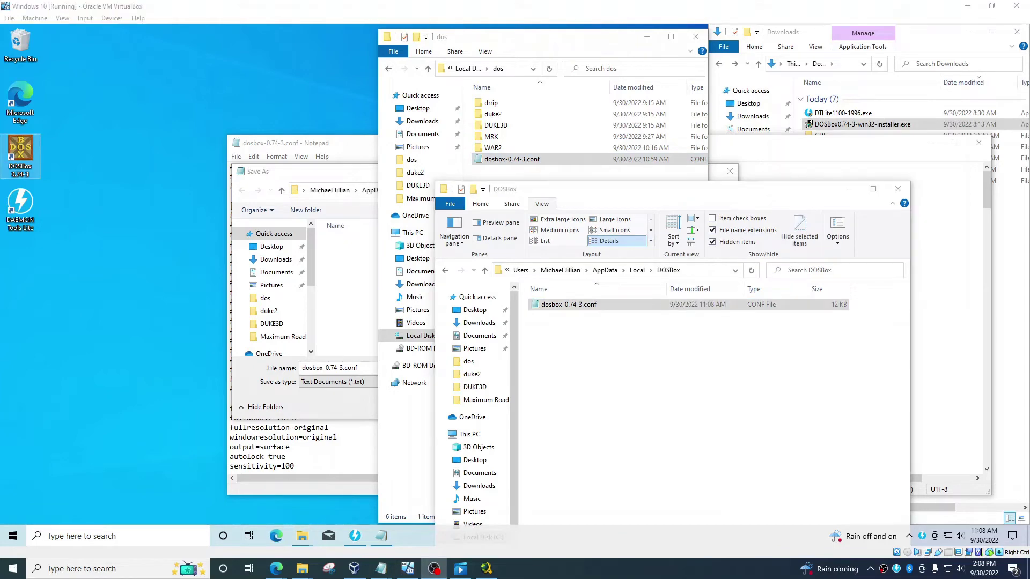
- Launch and close DOSBox, and duplicate its desktop shortcut, naming one of the two Riptide game
{"action": "double_click", "coordinate": [21, 161]}
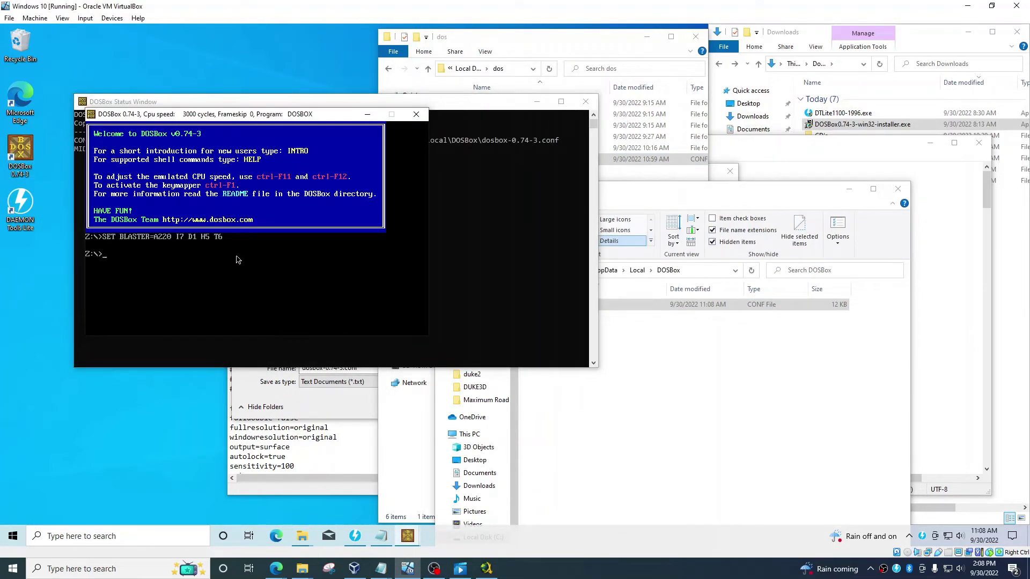
{"action": "left_click", "coordinate": [423, 117]}
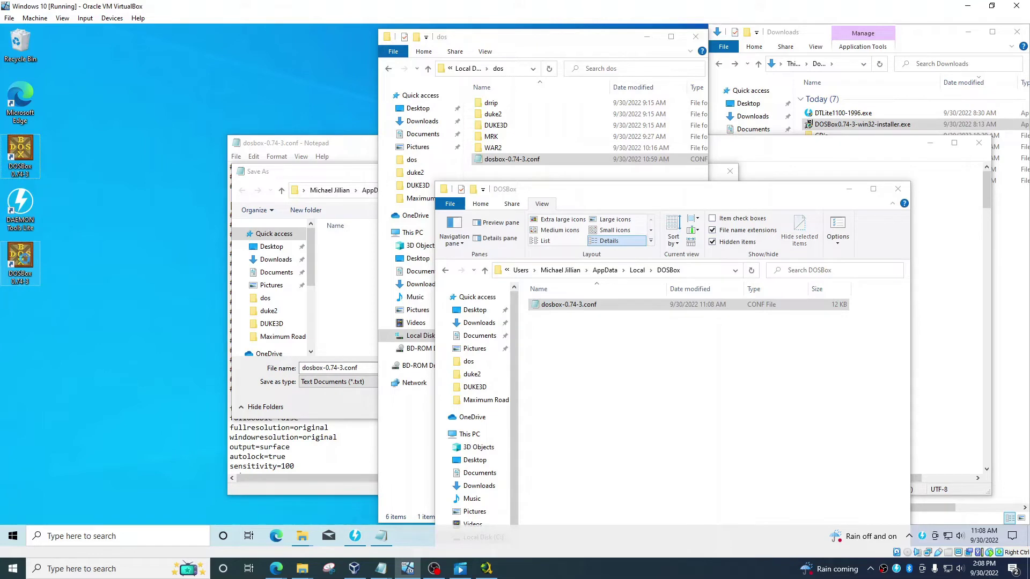
{"action": "right_click", "coordinate": [31, 255]}
{"action": "left_click", "coordinate": [19, 282]}
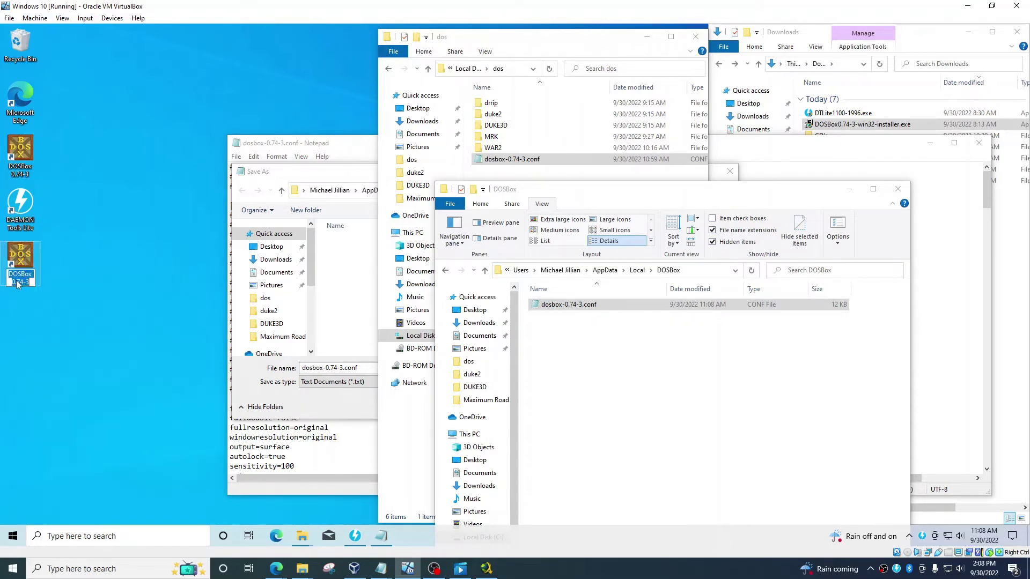
{"action": "left_click", "coordinate": [20, 279]}
{"action": "type", "text": "Riptide game"}
{"action": "key", "text": "Return"}
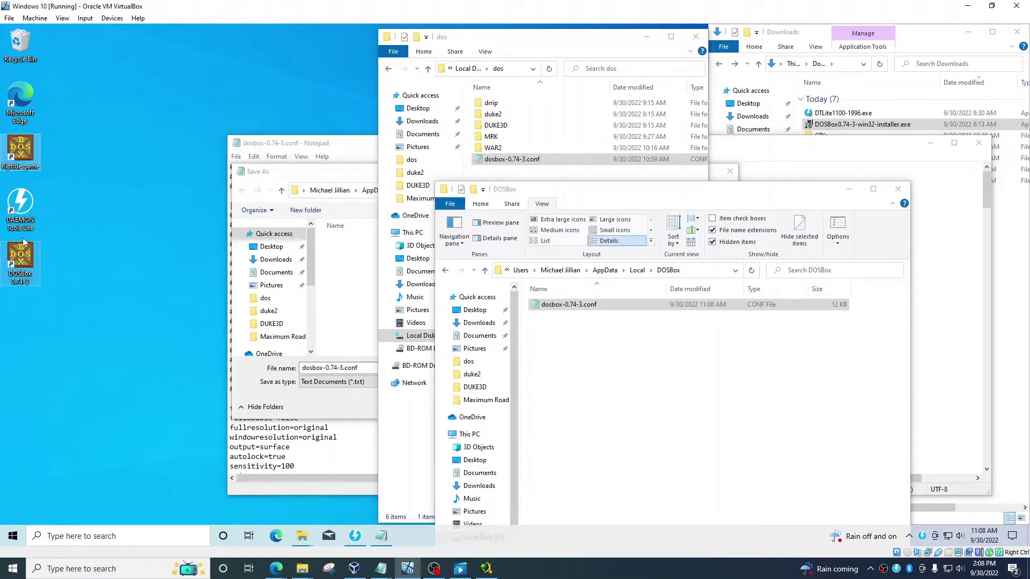
{"action": "right_click", "coordinate": [18, 156]}
- Paste a second copy of the configuration file into the dos folder and name it drrip.conf
{"action": "left_click", "coordinate": [503, 160]}
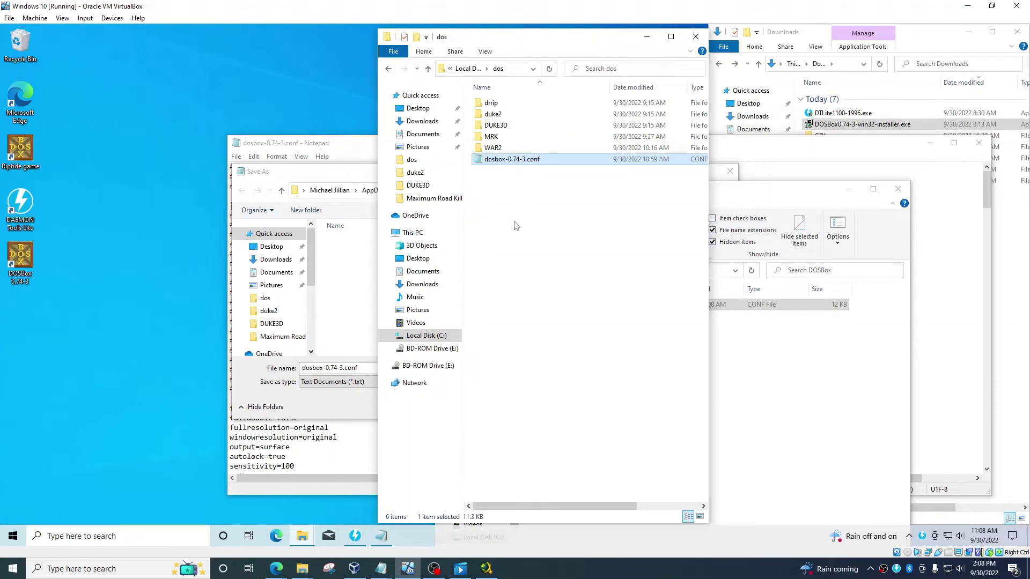
{"action": "key", "text": "ctrl+v"}
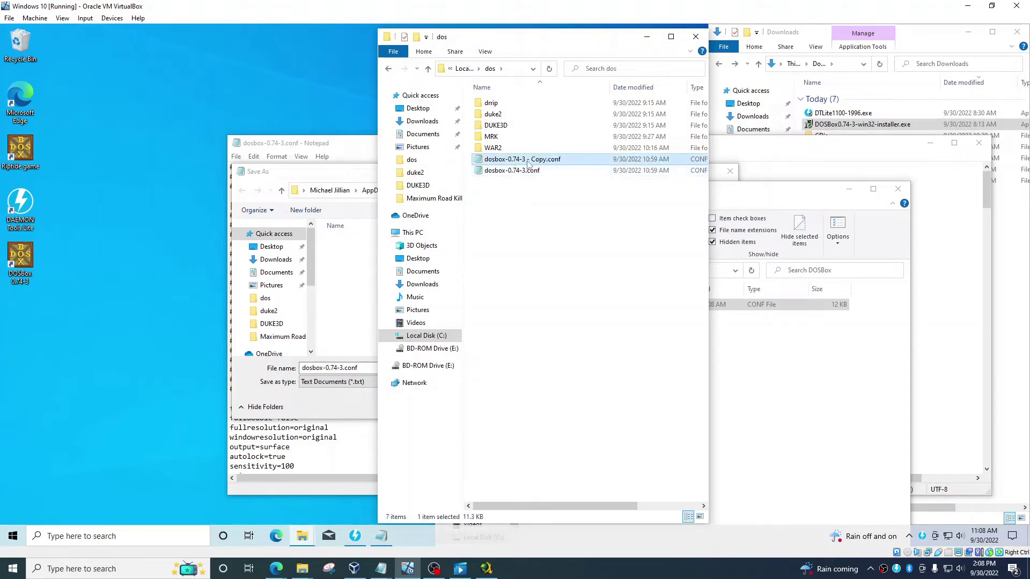
{"action": "left_click", "coordinate": [528, 161]}
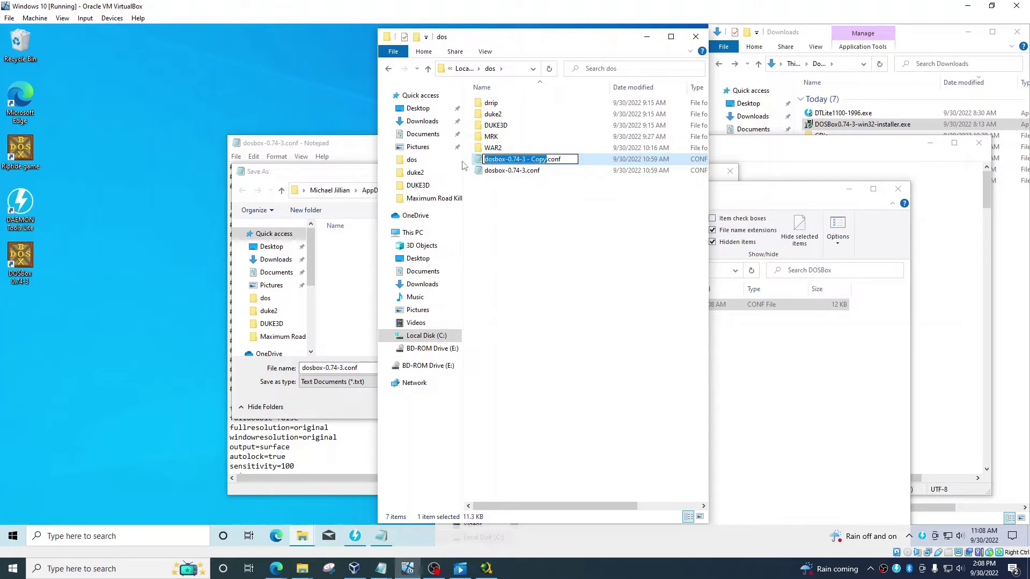
{"action": "type", "text": "drrip"}
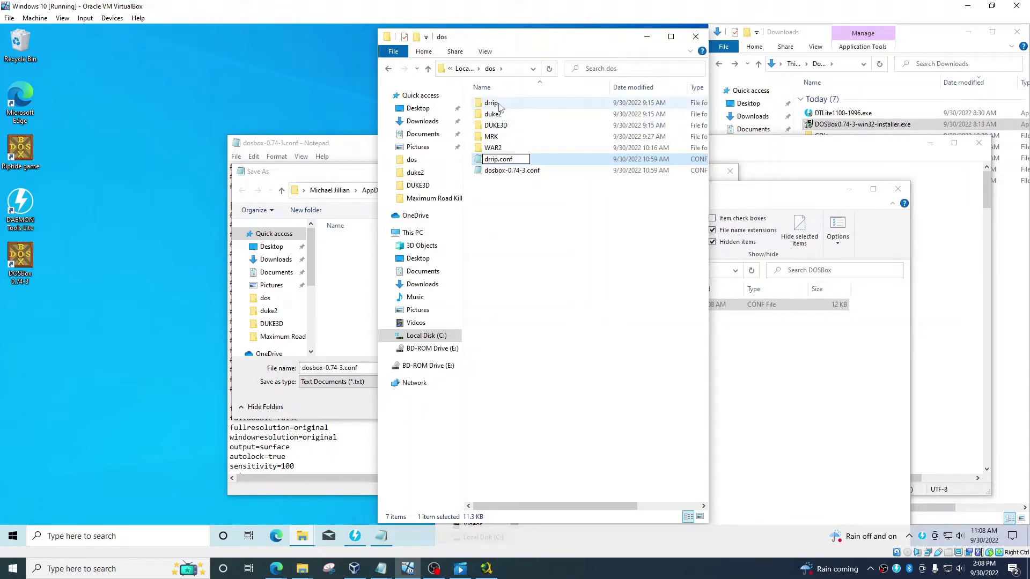
{"action": "key", "text": "Return"}
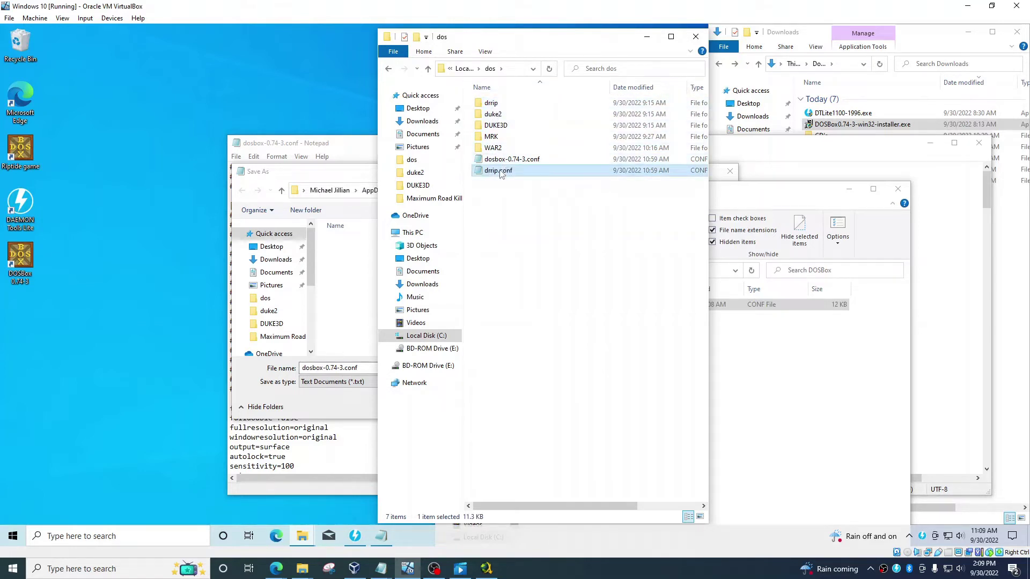
- Open drrip.conf in Notepad and set fullscreen to true in the [sdl] section
{"action": "double_click", "coordinate": [500, 171]}
{"action": "scroll", "coordinate": [385, 310], "scroll_direction": "down", "scroll_amount": 3}
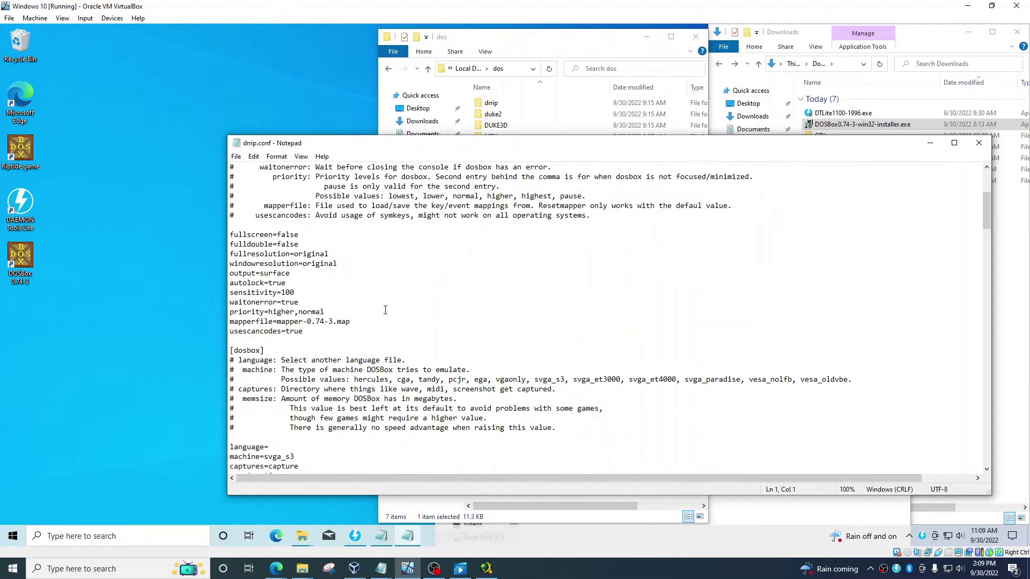
{"action": "scroll", "coordinate": [286, 379], "scroll_direction": "up", "scroll_amount": 5}
{"action": "left_click_drag", "start_coordinate": [299, 379], "coordinate": [279, 379]}
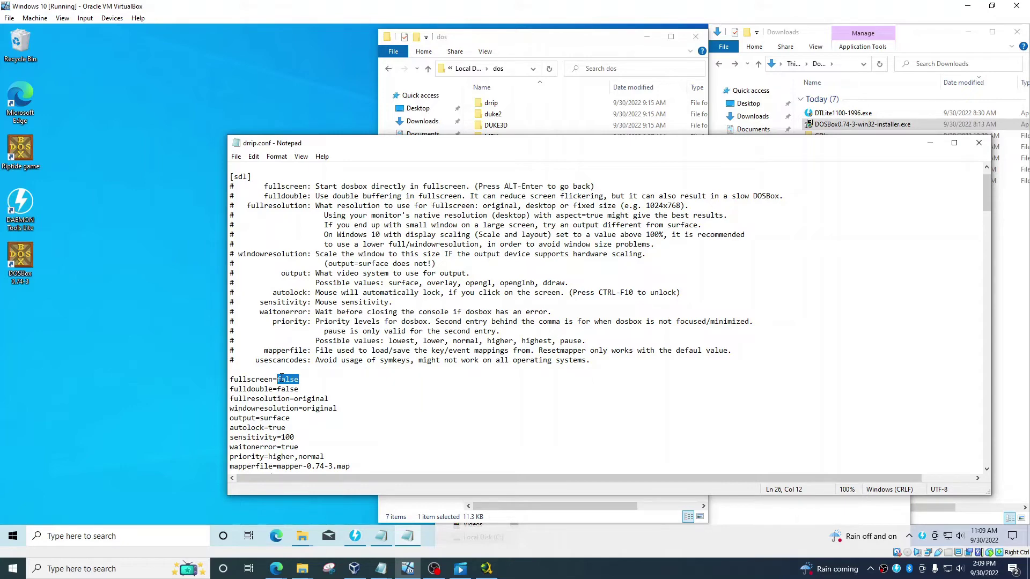
{"action": "type", "text": "tru"}
- Review the [autoexec] mount, cd drrip and riptide lines of drrip.conf alongside the contents of the drrip game folder
{"action": "scroll", "coordinate": [275, 366], "scroll_direction": "down", "scroll_amount": 20}
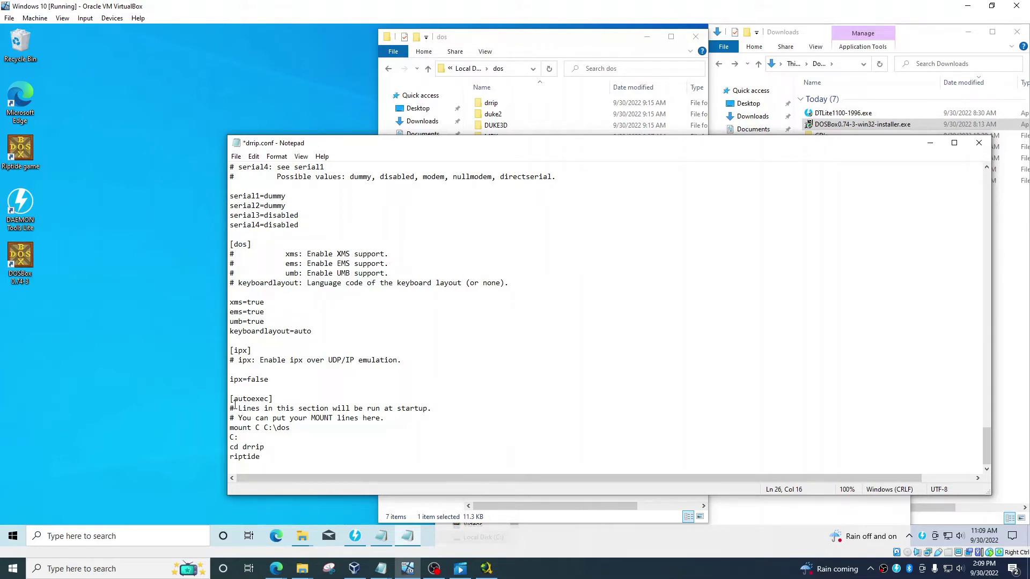
{"action": "left_click_drag", "start_coordinate": [231, 408], "coordinate": [392, 419]}
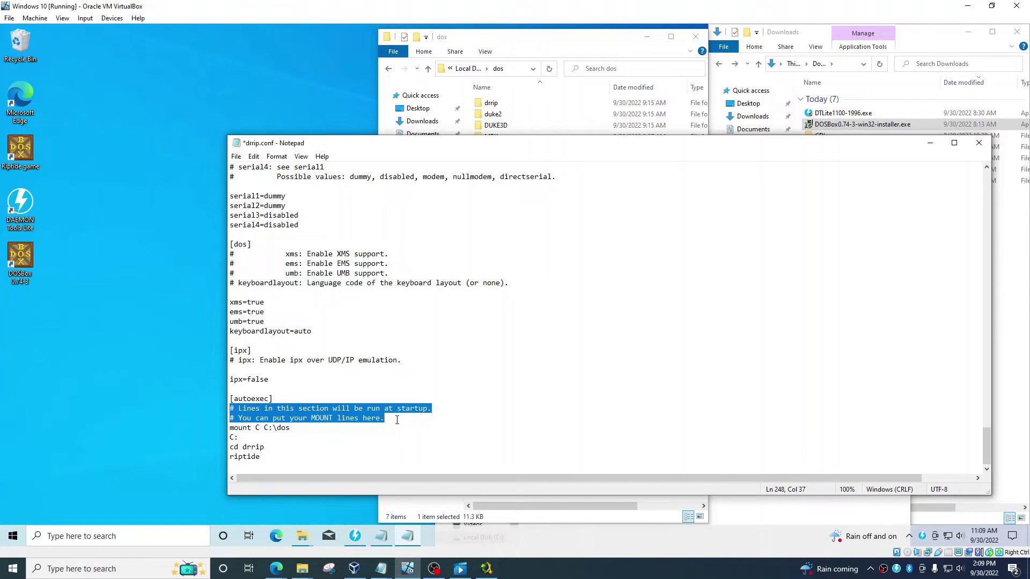
{"action": "left_click", "coordinate": [239, 430]}
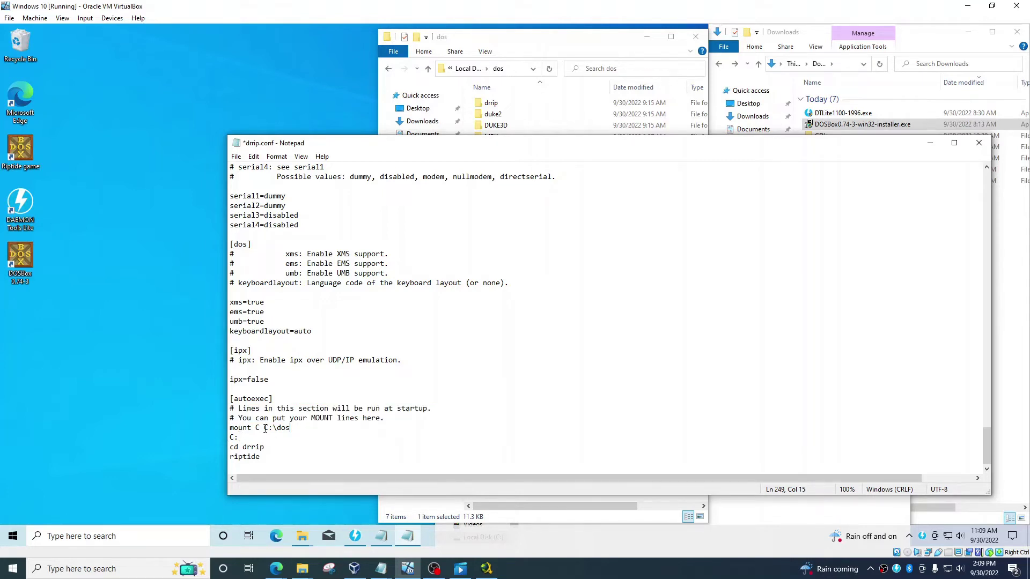
{"action": "left_click_drag", "start_coordinate": [265, 427], "coordinate": [233, 457]}
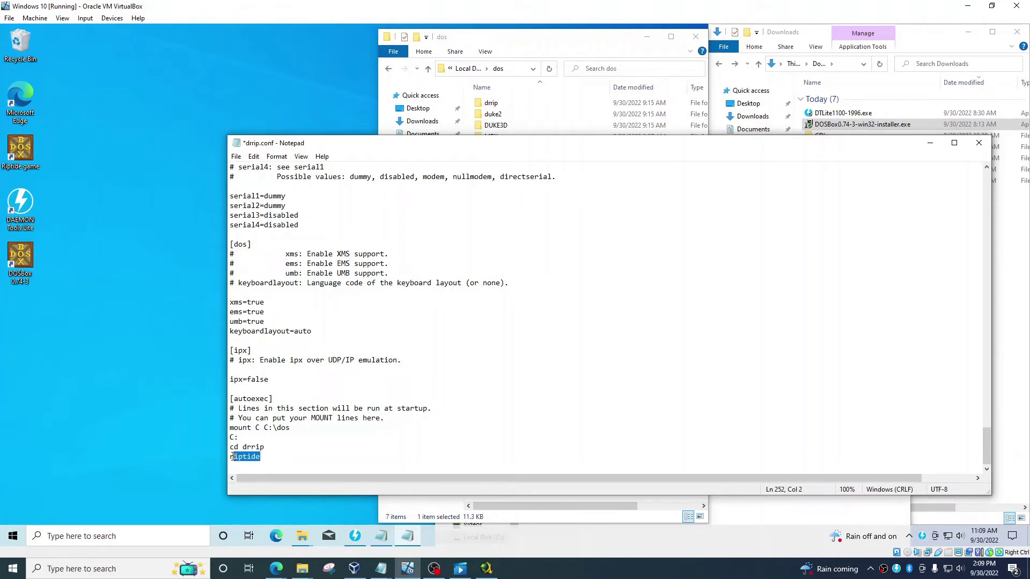
{"action": "left_click_drag", "start_coordinate": [431, 150], "coordinate": [330, 206]}
{"action": "double_click", "coordinate": [492, 103]}
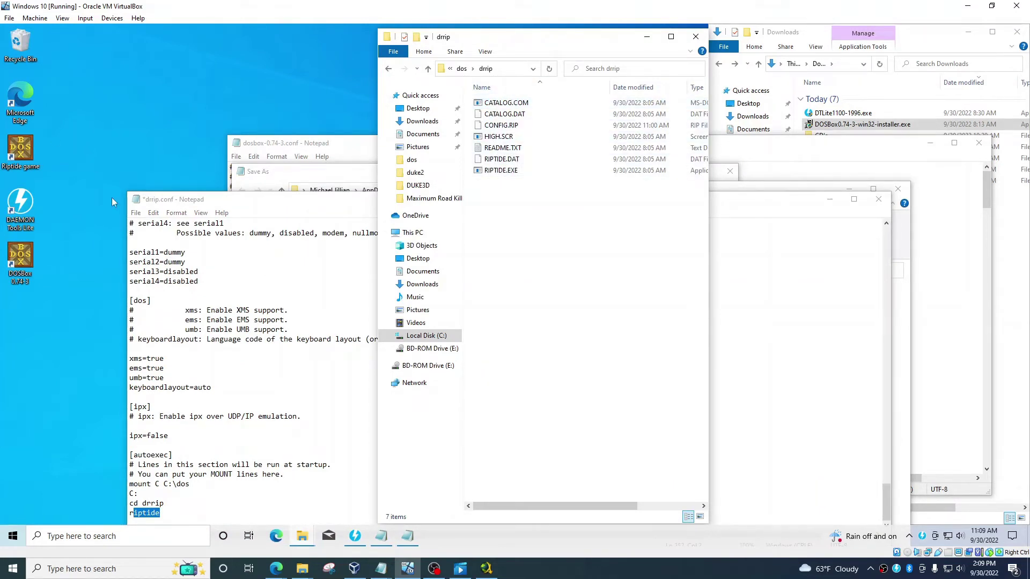
{"action": "left_click_drag", "start_coordinate": [310, 206], "coordinate": [381, 122]}
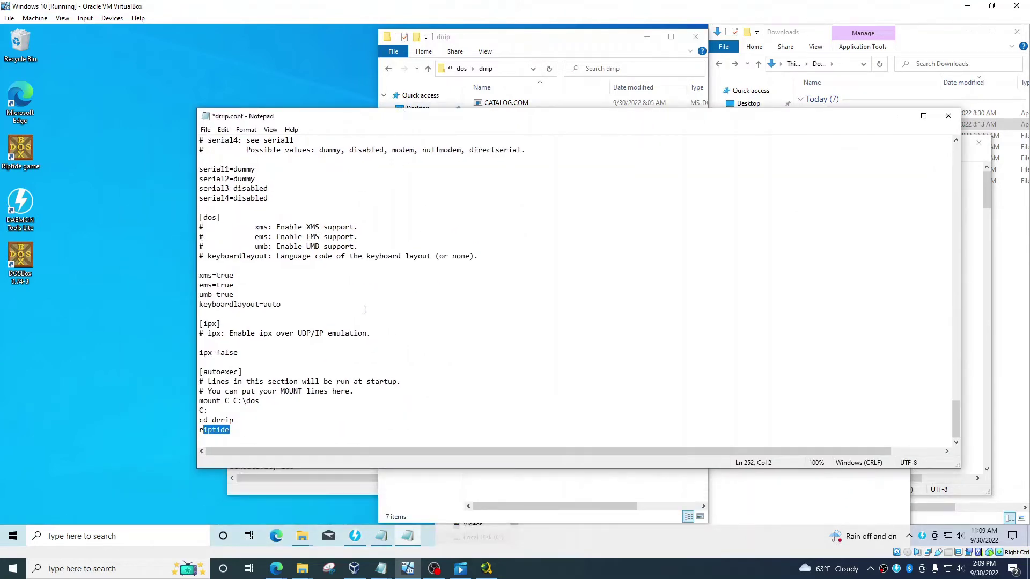
{"action": "left_click", "coordinate": [343, 343]}
- Save the edited drrip.conf and close its Notepad window
{"action": "left_click", "coordinate": [207, 130]}
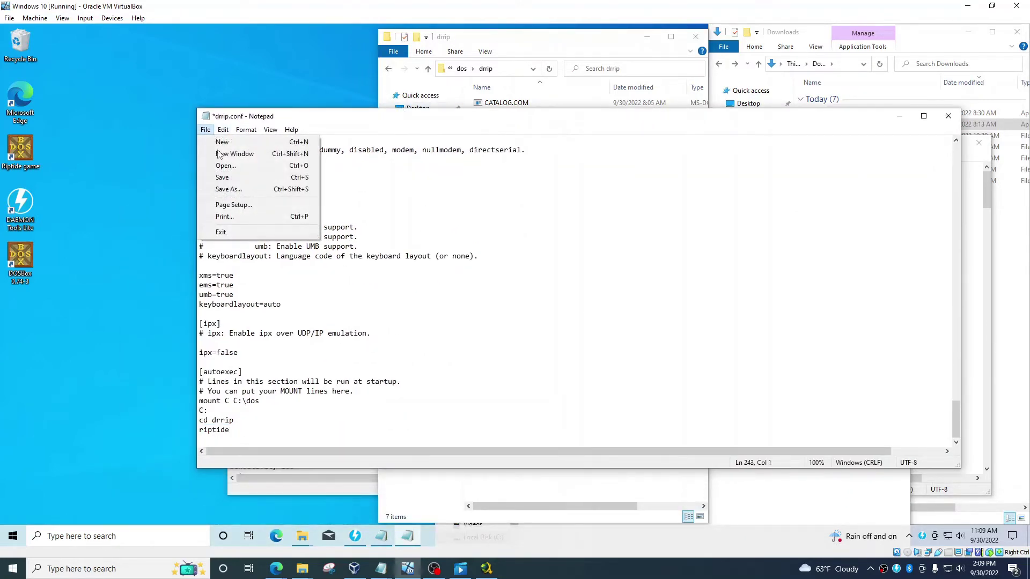
{"action": "left_click", "coordinate": [228, 179]}
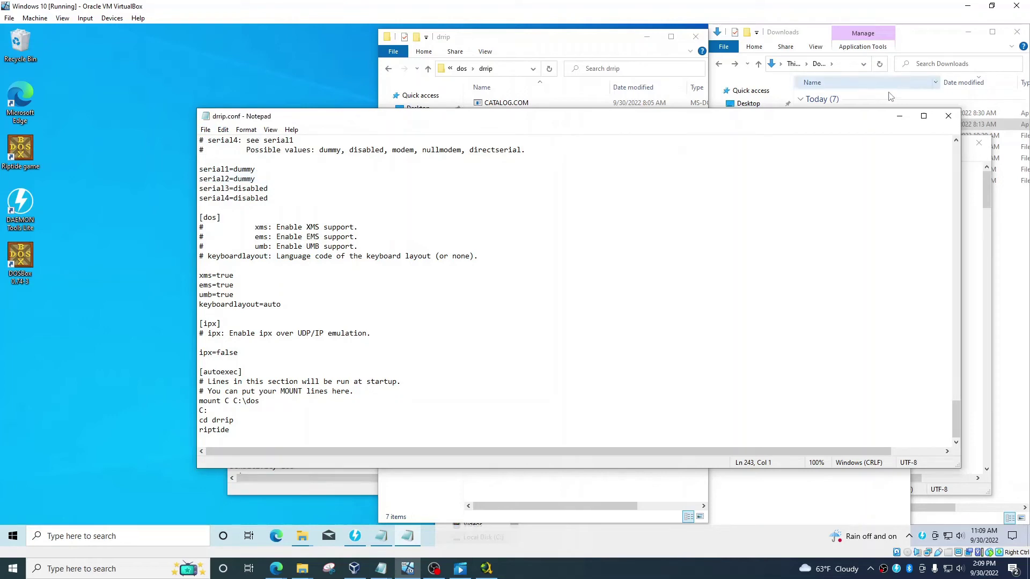
{"action": "left_click", "coordinate": [948, 116]}
- Open the properties of the Riptide game desktop shortcut and place the cursor in its Target
{"action": "double_click", "coordinate": [27, 153]}
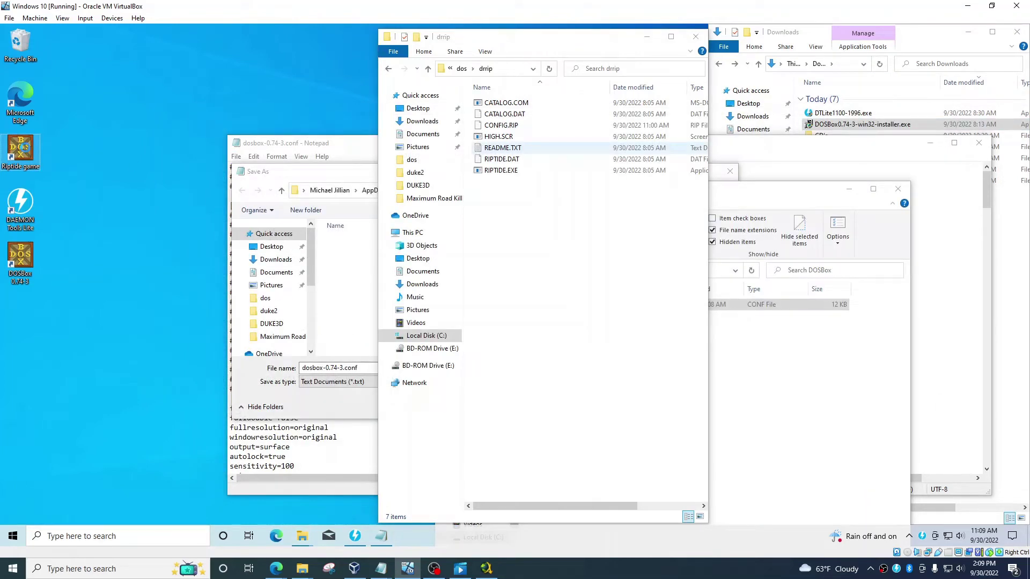
{"action": "right_click", "coordinate": [21, 140]}
{"action": "left_click", "coordinate": [68, 368]}
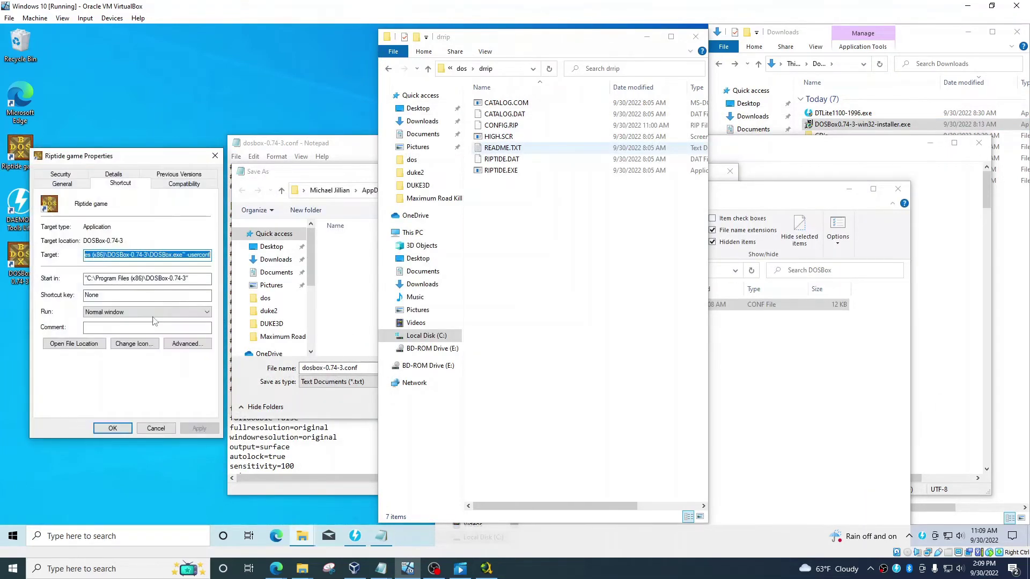
{"action": "left_click", "coordinate": [187, 256]}
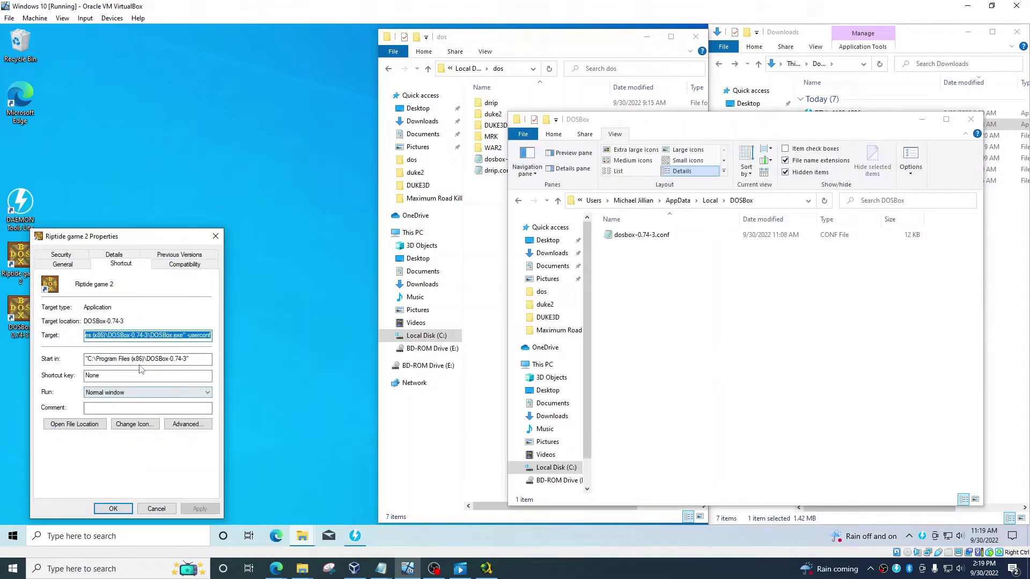
- Shorten the -userconf parameter at the end of the Riptide game 2 shortcut's Target to -conf
{"action": "left_click", "coordinate": [191, 338]}
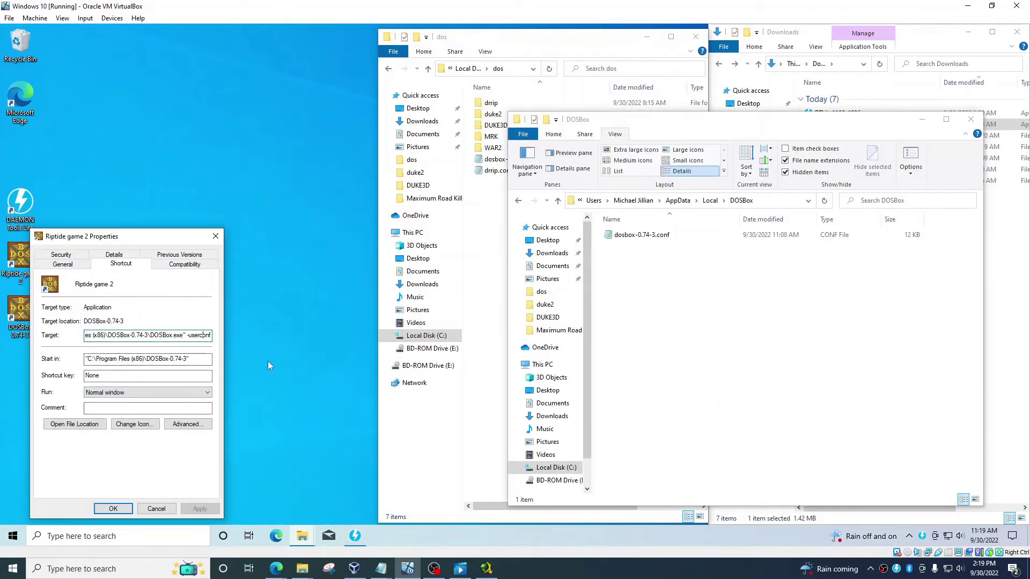
{"action": "key", "text": "BackSpace"}
{"action": "key", "text": "BackSpace"}
{"action": "key", "text": "BackSpace"}
{"action": "key", "text": "BackSpace"}
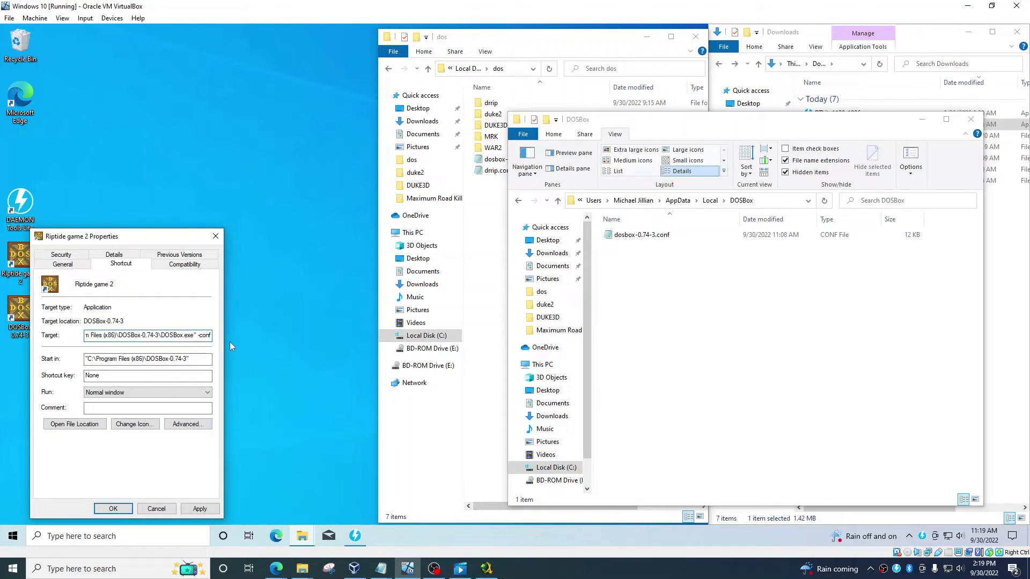
- Append the configuration path c:\dos\drrip.conf after -conf in the shortcut's Target and apply the properties
{"action": "type", "text": "c"}
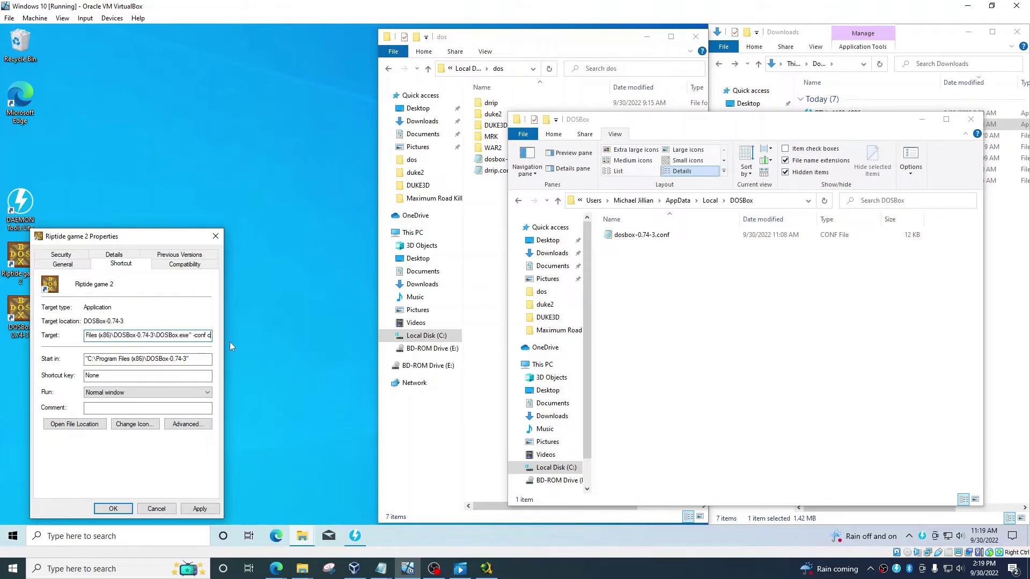
{"action": "type", "text": ":"}
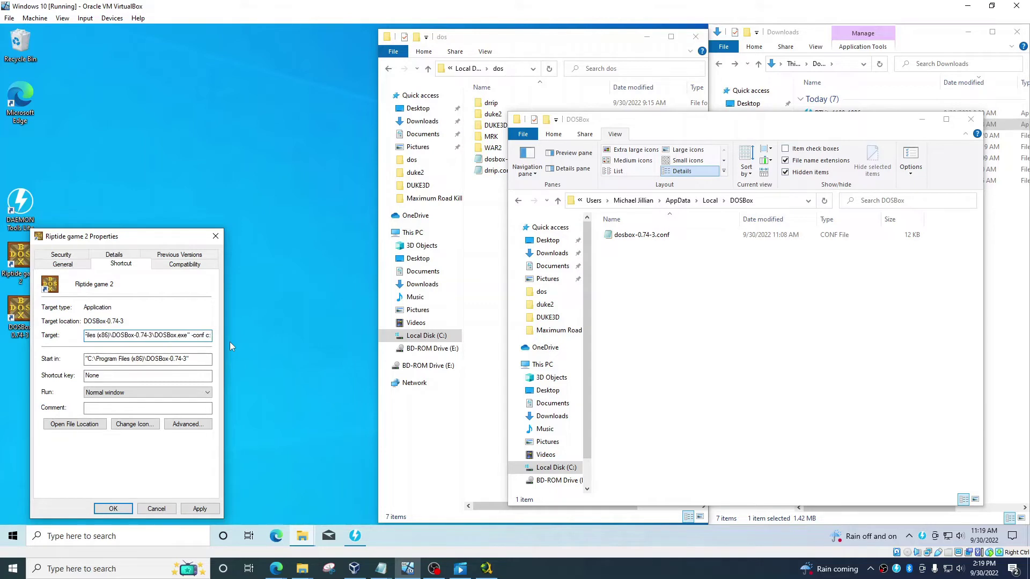
{"action": "type", "text": "\\dos"}
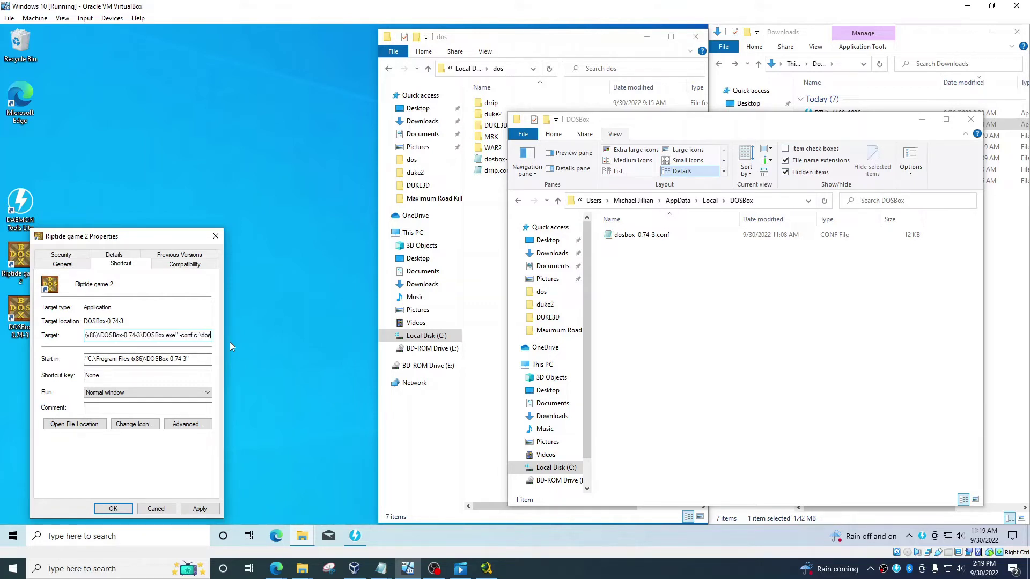
{"action": "type", "text": "\\ript"}
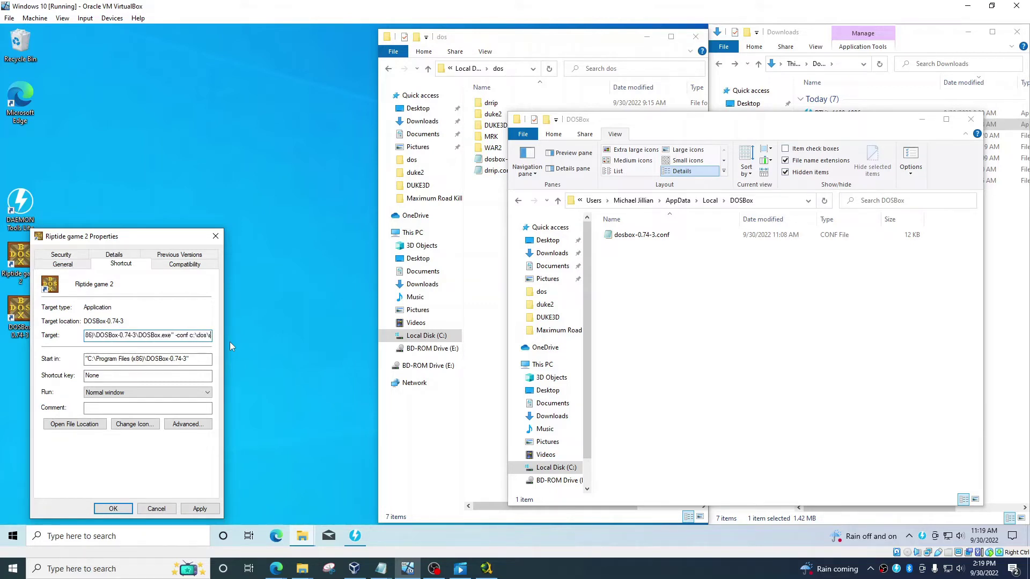
{"action": "type", "text": "i"}
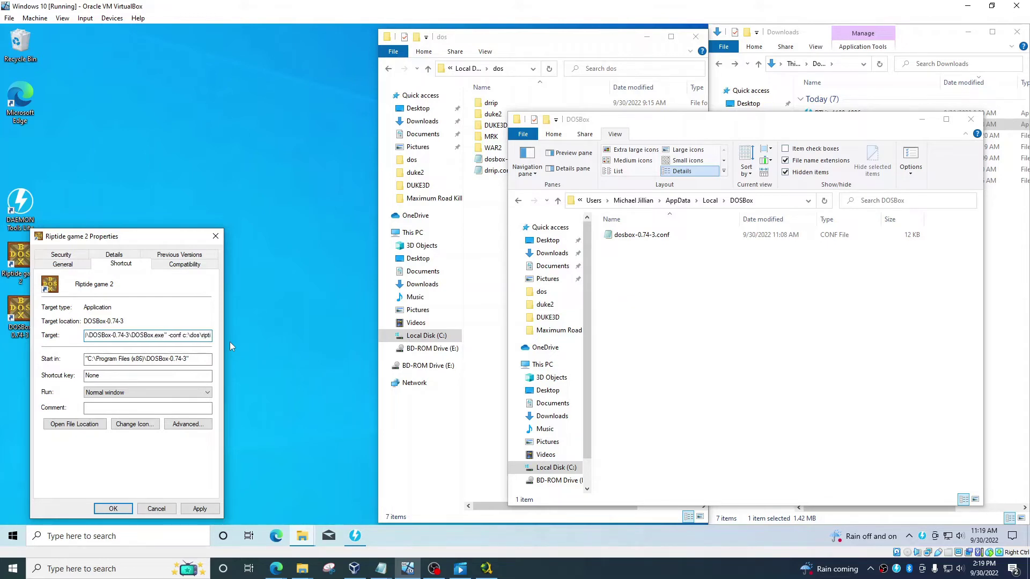
{"action": "key", "text": "BackSpace"}
{"action": "key", "text": "BackSpace"}
{"action": "key", "text": "BackSpace"}
{"action": "key", "text": "BackSpace"}
{"action": "key", "text": "BackSpace"}
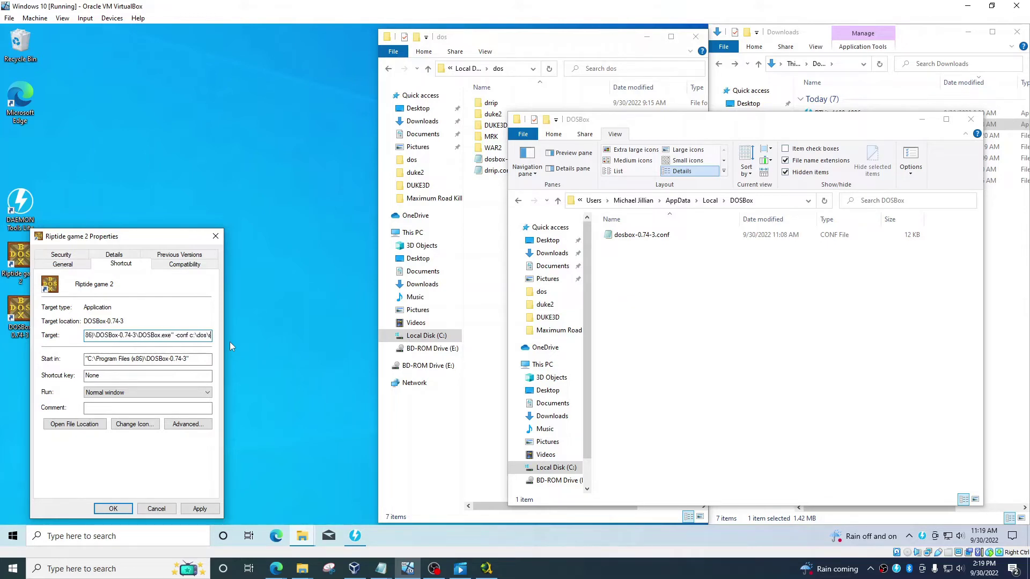
{"action": "type", "text": "drrip"}
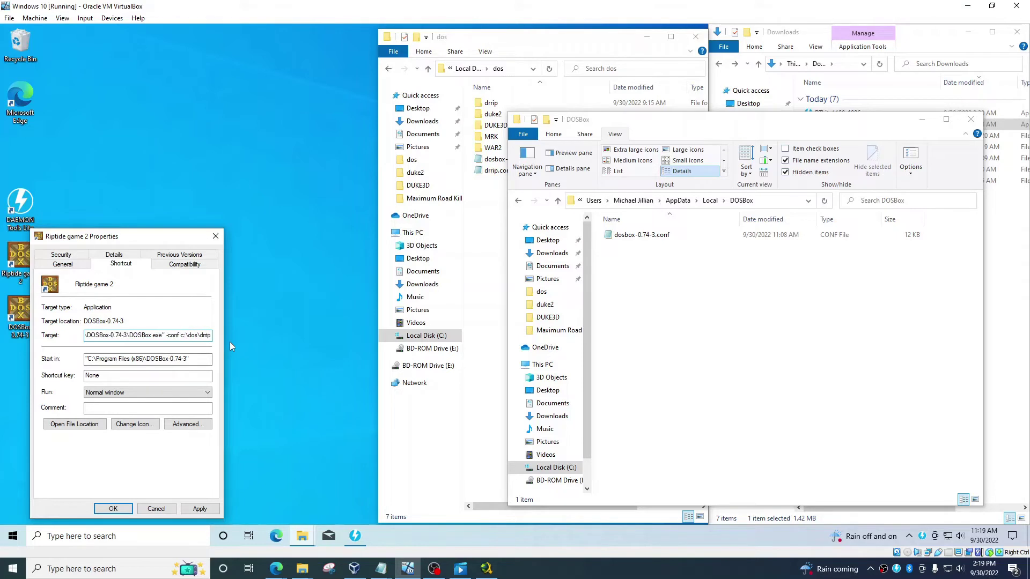
{"action": "type", "text": ".conf"}
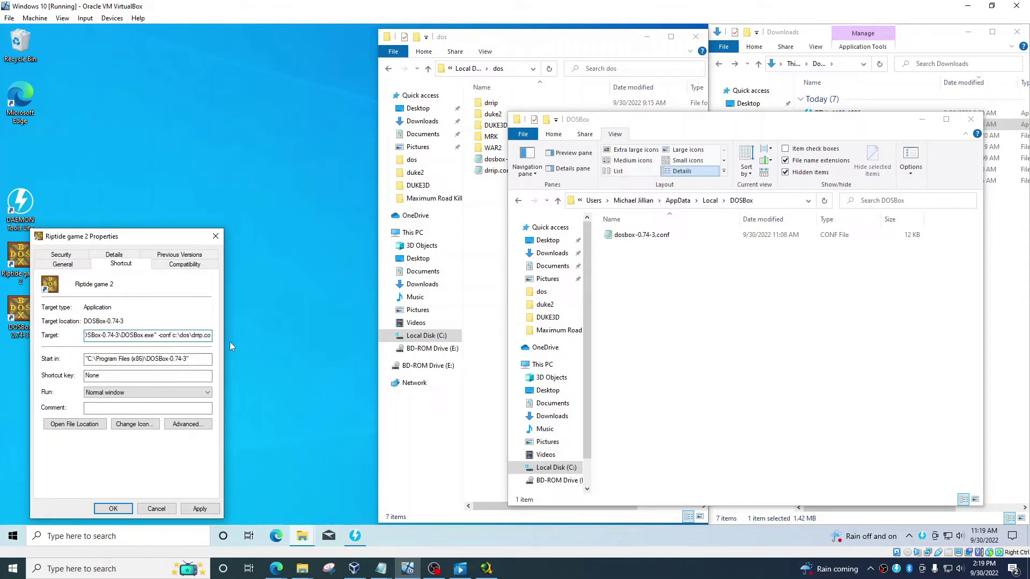
{"action": "left_click", "coordinate": [113, 508]}
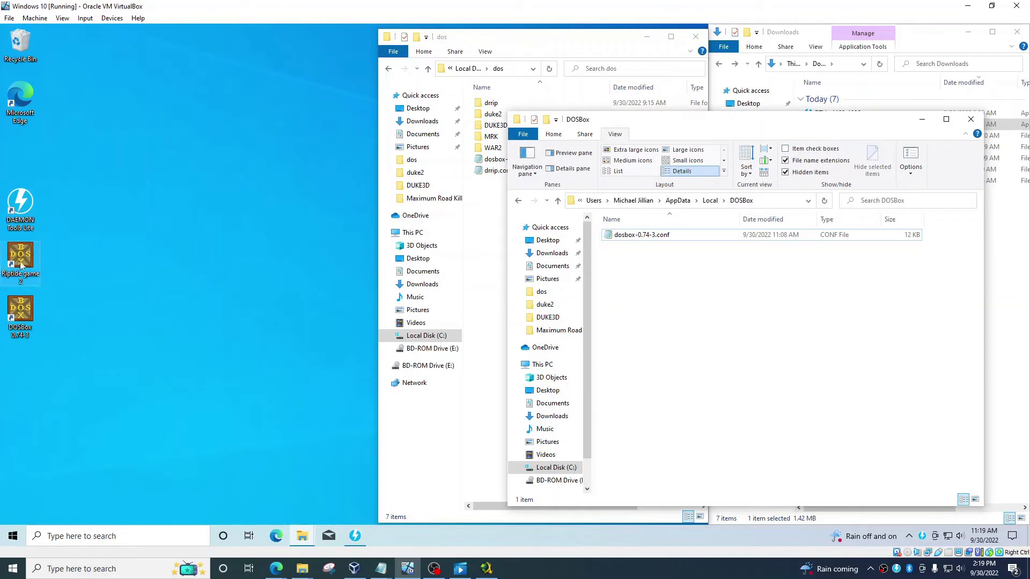
- Launch the game from the Riptide game 2 desktop shortcut and set the host computer's speaker volume to 42
{"action": "left_click", "coordinate": [518, 110]}
{"action": "left_click", "coordinate": [500, 171]}
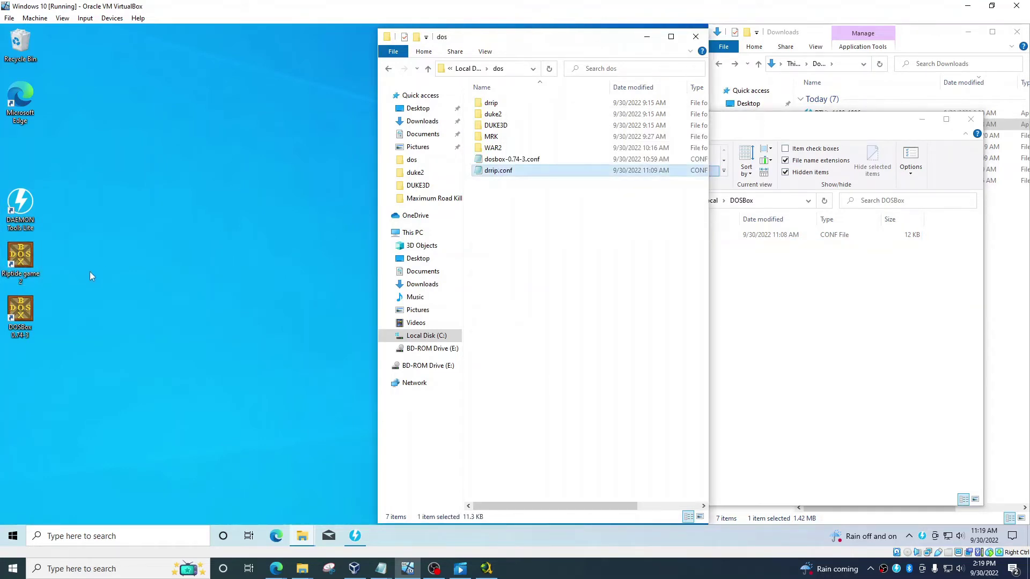
{"action": "double_click", "coordinate": [15, 263]}
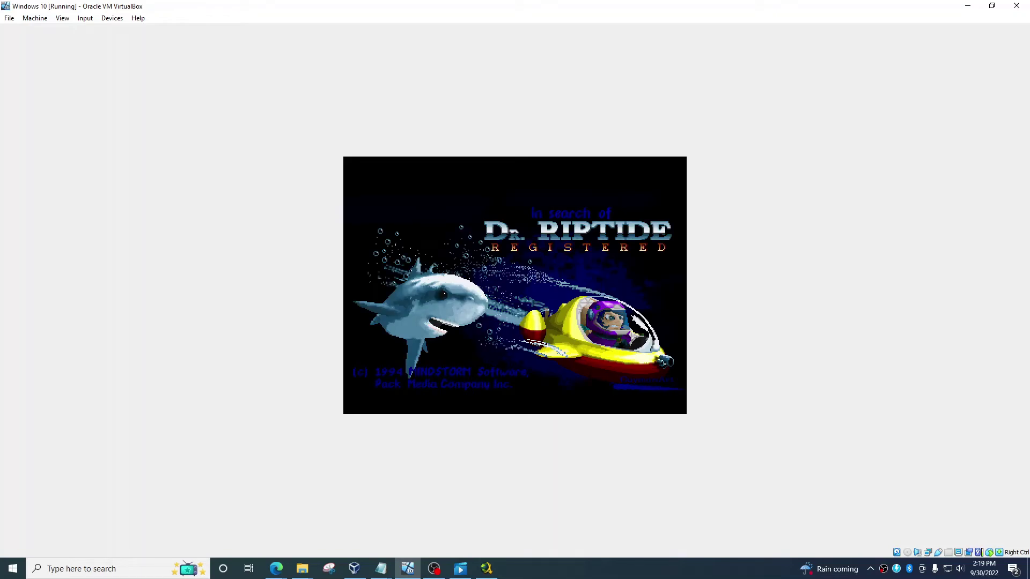
{"action": "left_click", "coordinate": [960, 569]}
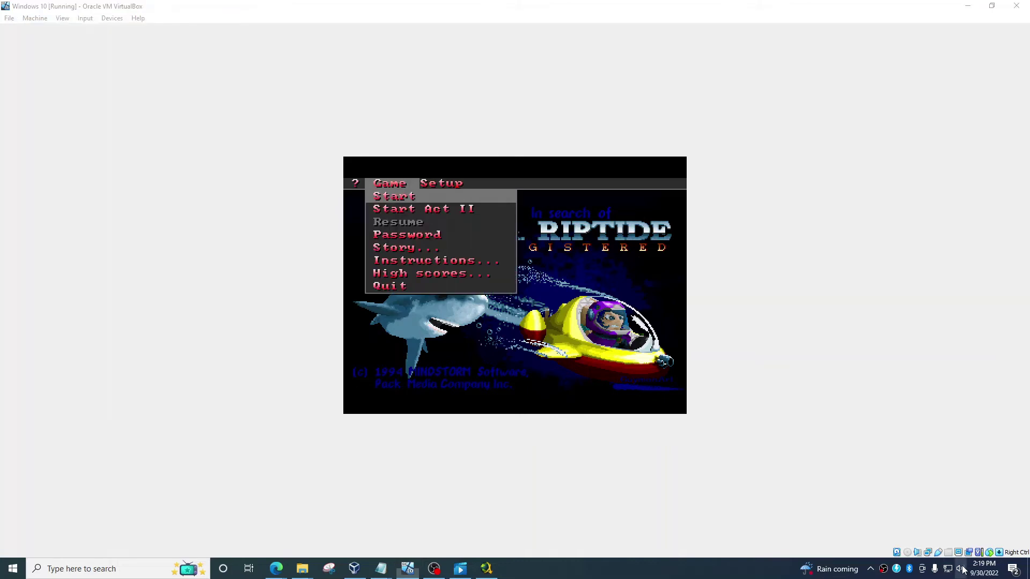
{"action": "left_click", "coordinate": [923, 544]}
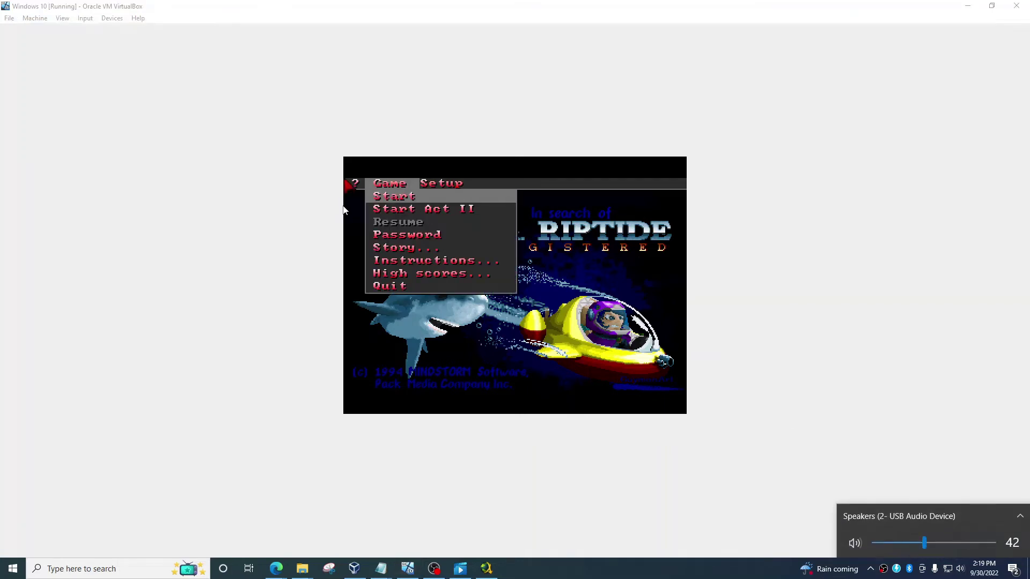
- Start a new Dr. Riptide game to test the shortcut's configuration and close DOSBox once the level runs
{"action": "left_click", "coordinate": [354, 184]}
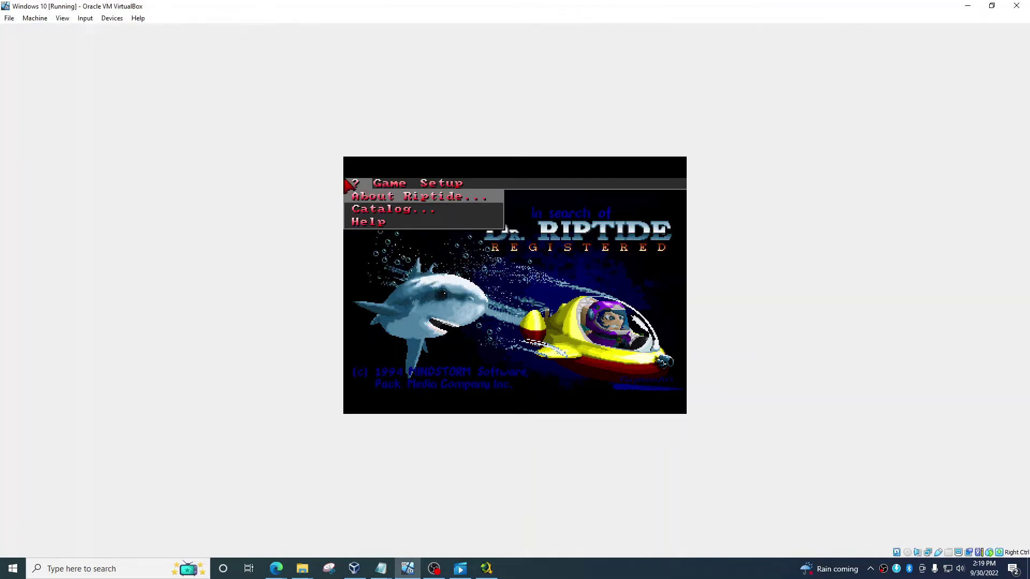
{"action": "left_click", "coordinate": [637, 184]}
{"action": "left_click", "coordinate": [390, 183]}
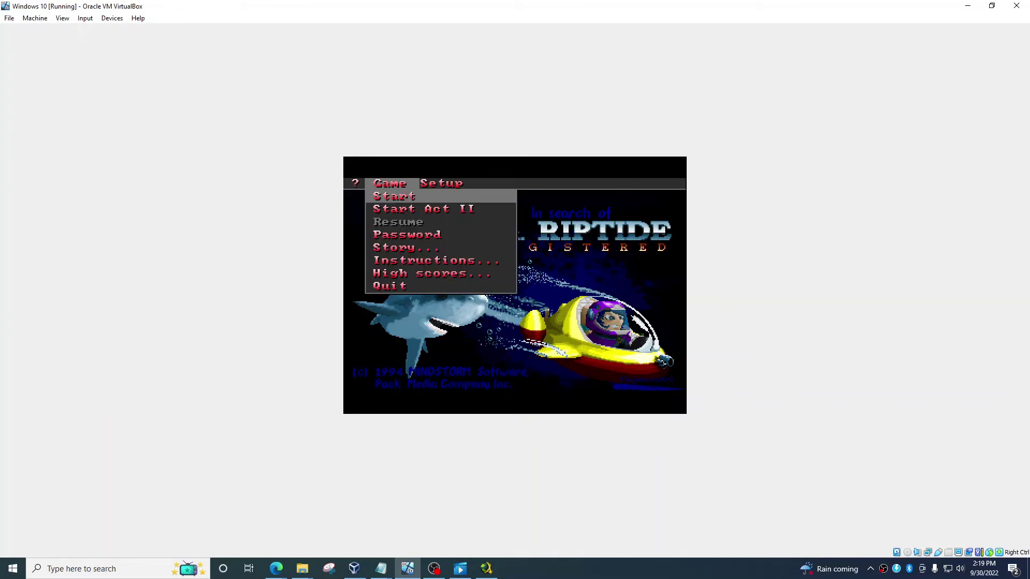
{"action": "left_click", "coordinate": [390, 192]}
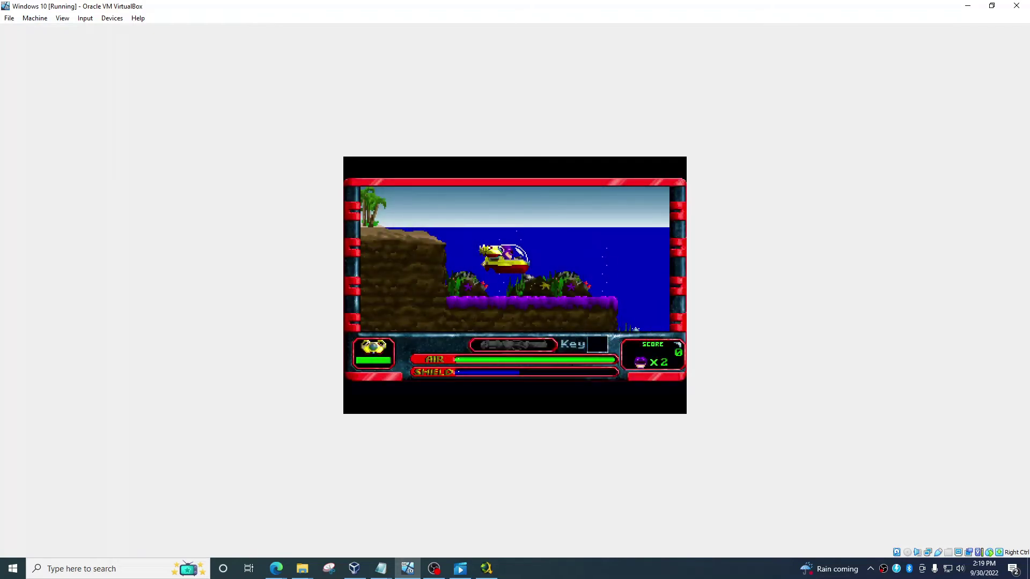
{"action": "key", "text": "ctrl+F9"}
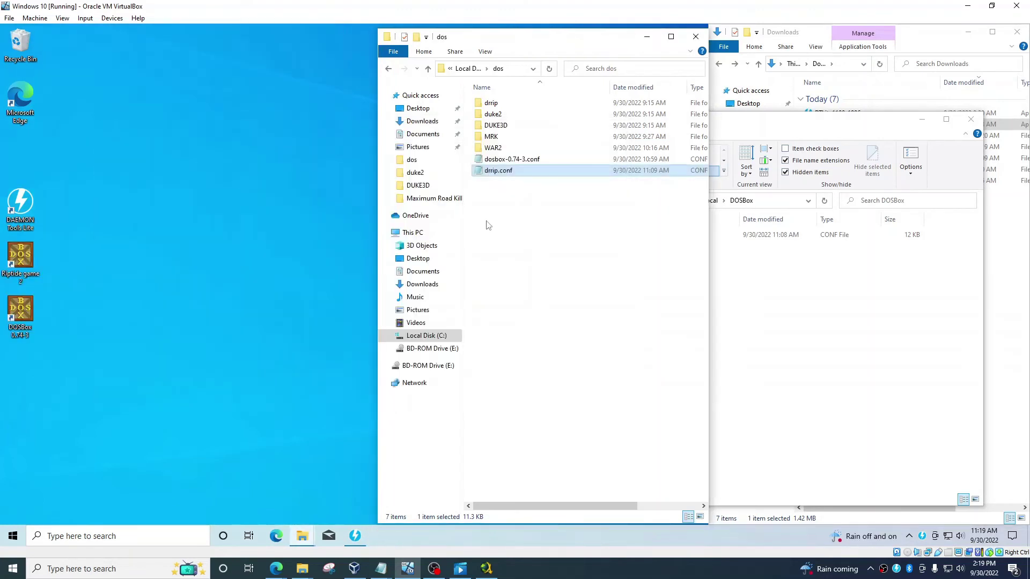
- Move the Riptide game 2 shortcut from the desktop into the Dos Games folder inside Downloads
{"action": "left_click", "coordinate": [523, 221]}
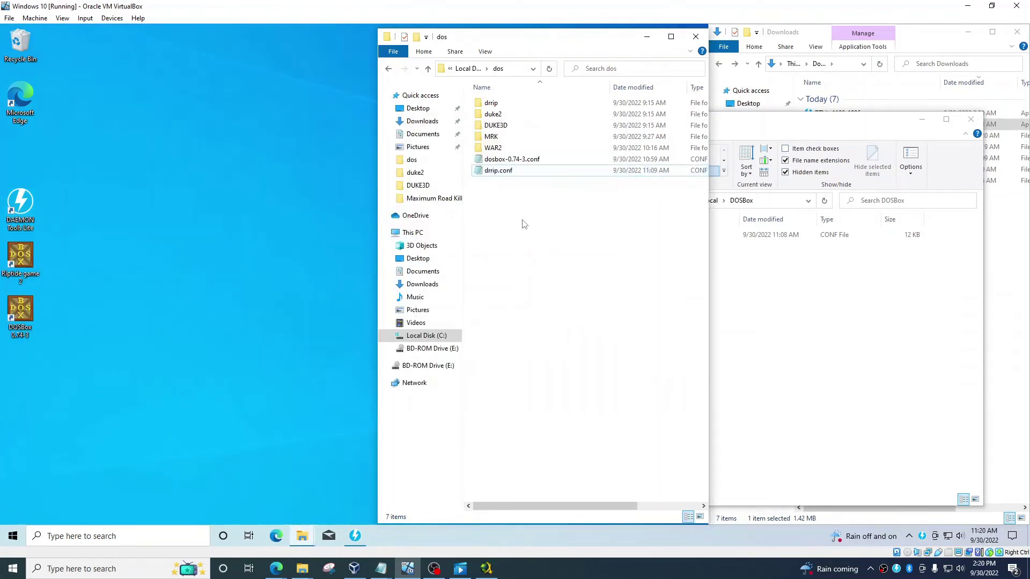
{"action": "left_click", "coordinate": [21, 257]}
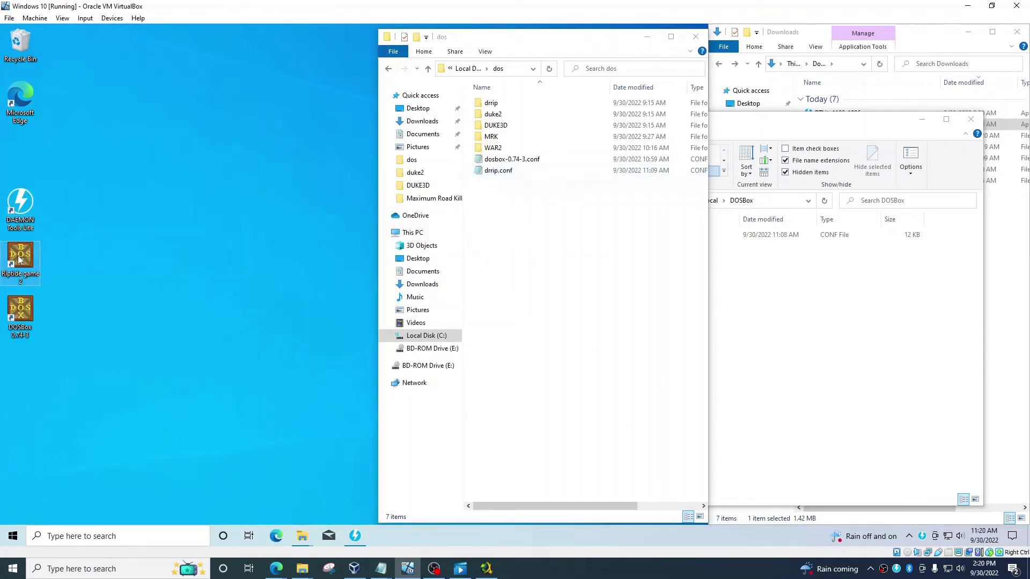
{"action": "key", "text": "ctrl+x"}
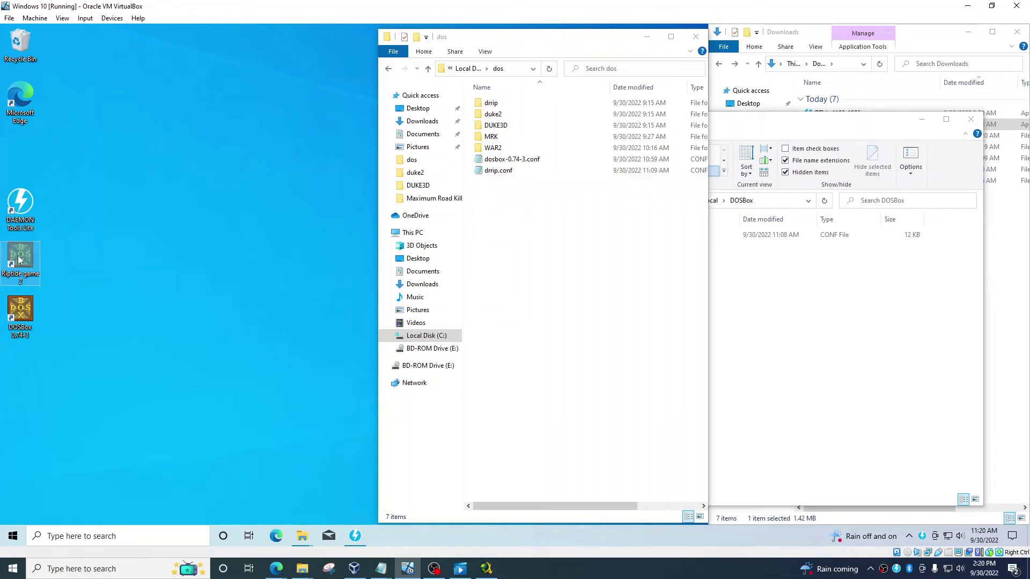
{"action": "left_click", "coordinate": [812, 35]}
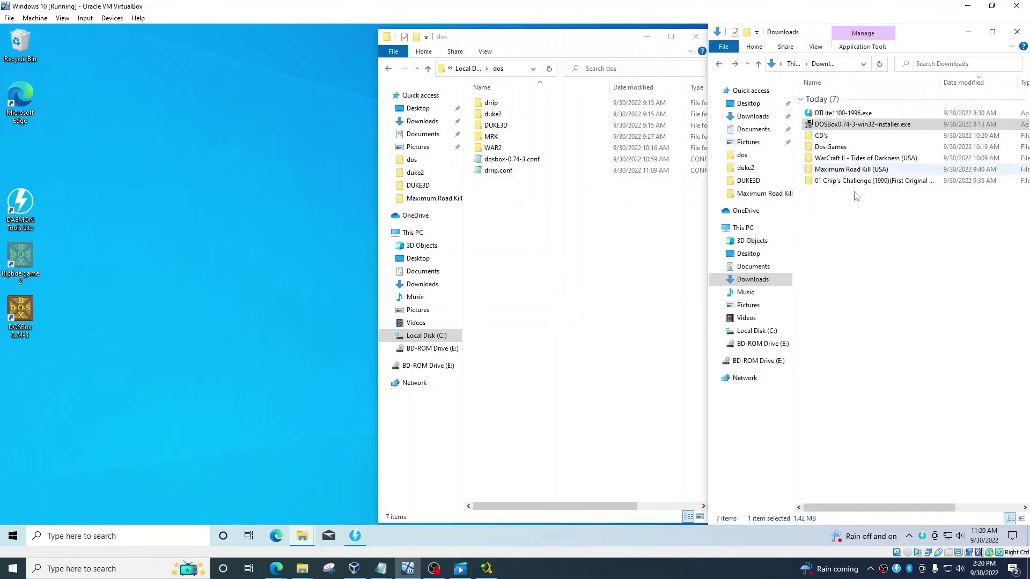
{"action": "double_click", "coordinate": [830, 146]}
{"action": "key", "text": "ctrl+v"}
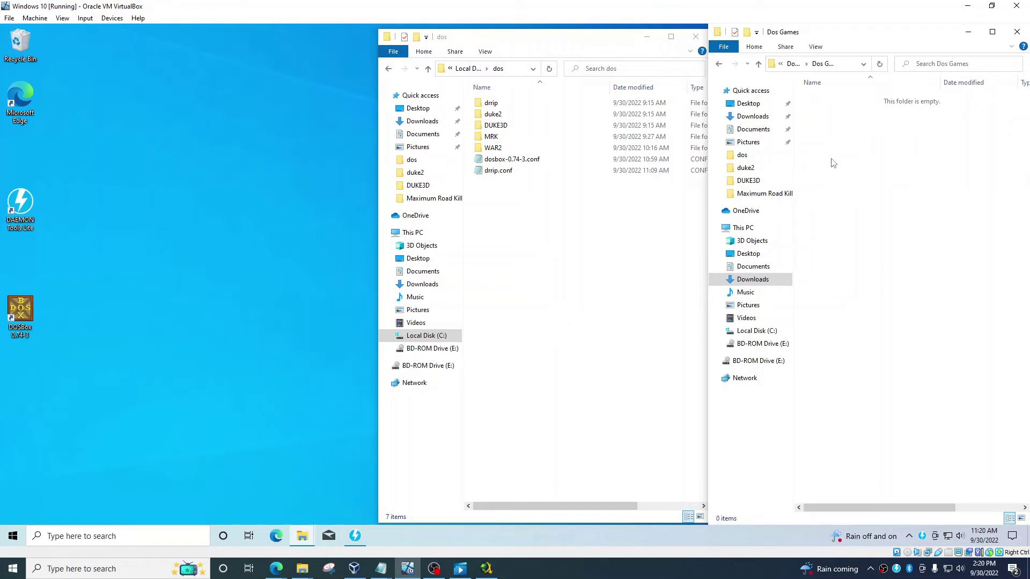
{"action": "left_click", "coordinate": [835, 99]}
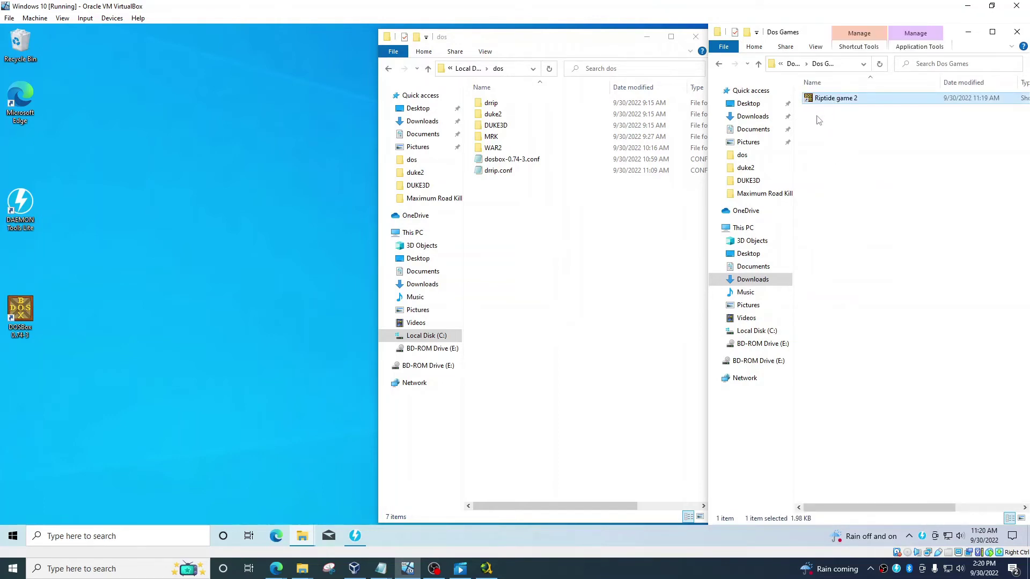
- Duplicate drrip.conf within the dos folder and rename the copy duke3d.conf
{"action": "left_click", "coordinate": [504, 171]}
{"action": "left_click", "coordinate": [508, 175]}
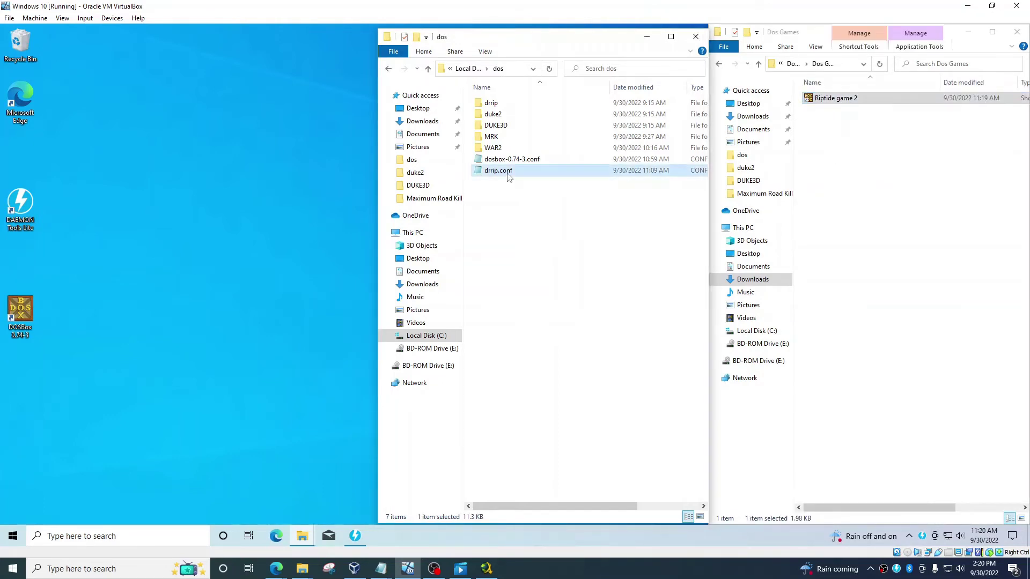
{"action": "left_click", "coordinate": [504, 194]}
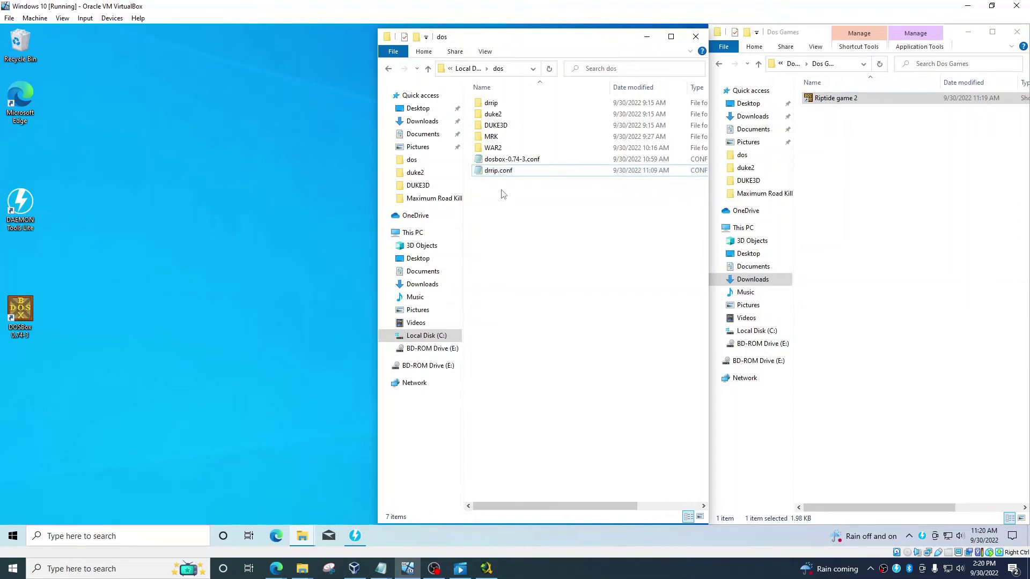
{"action": "key", "text": "ctrl+v"}
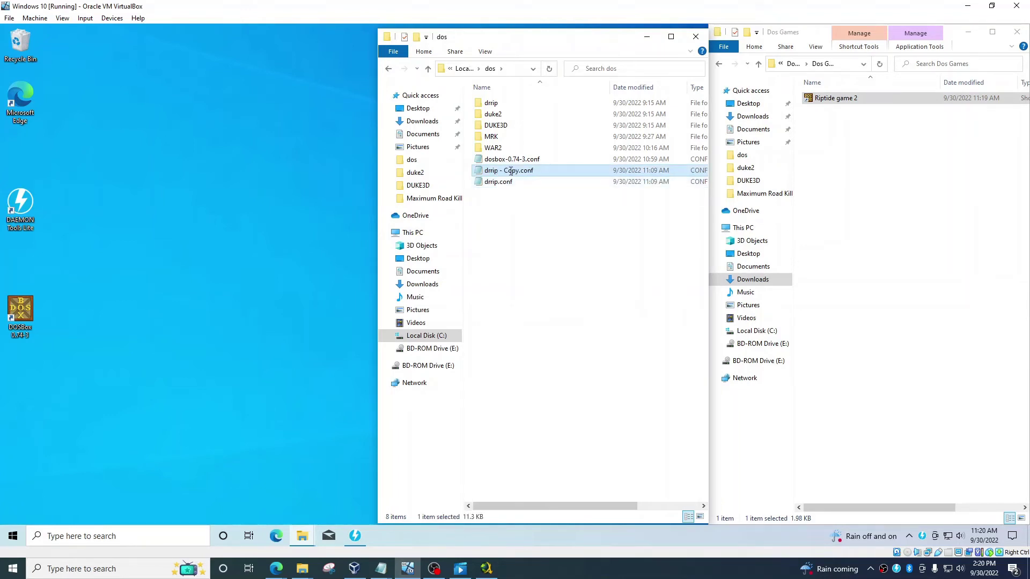
{"action": "left_click", "coordinate": [510, 171]}
{"action": "left_click", "coordinate": [519, 170]}
{"action": "left_click_drag", "start_coordinate": [519, 170], "coordinate": [484, 171]}
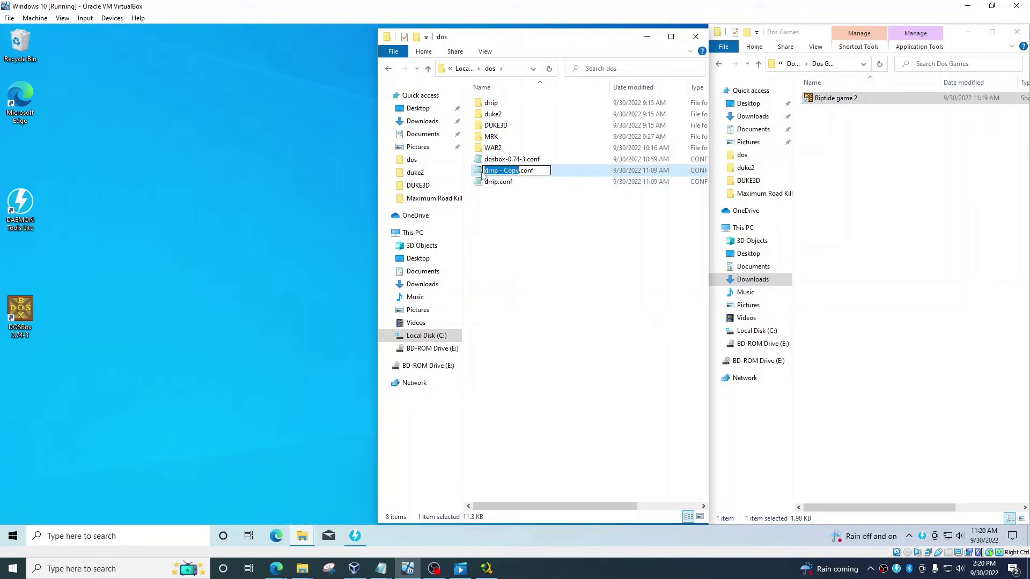
{"action": "type", "text": "duke3d"}
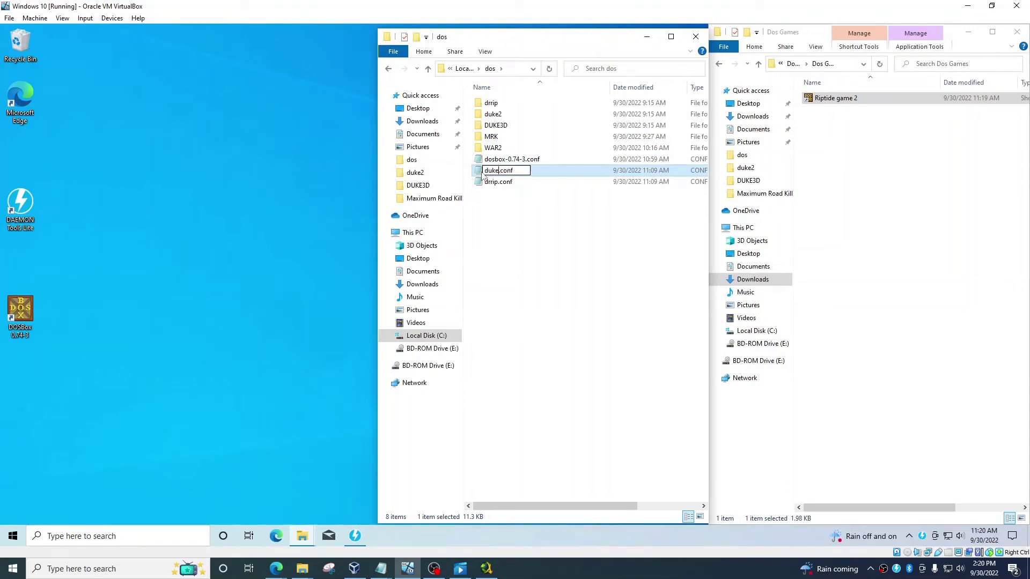
{"action": "key", "text": "Return"}
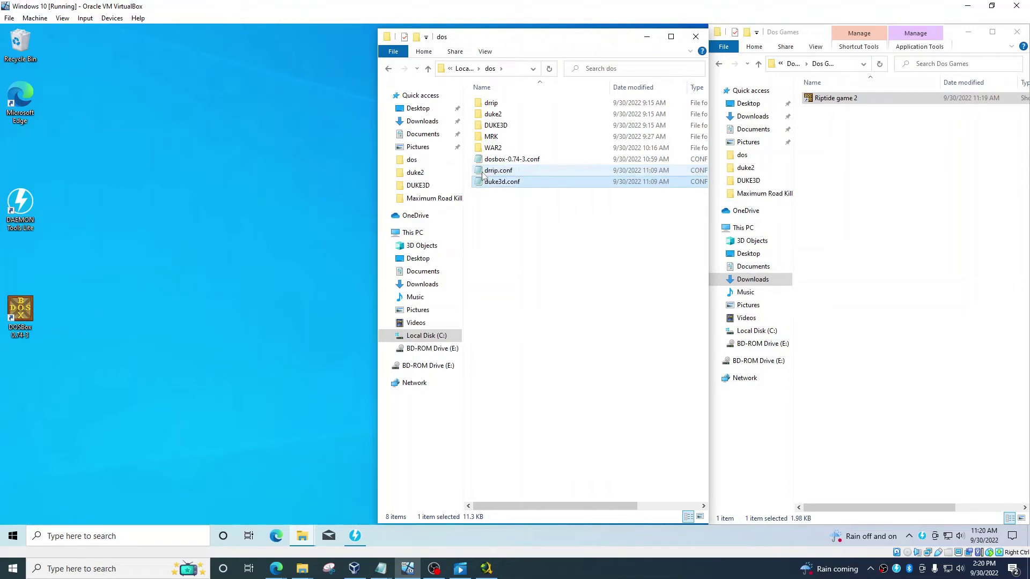
- Rename duke3d.conf to DUKE3D.conf so it matches the name of the DUKE3D game folder
{"action": "left_click", "coordinate": [490, 127]}
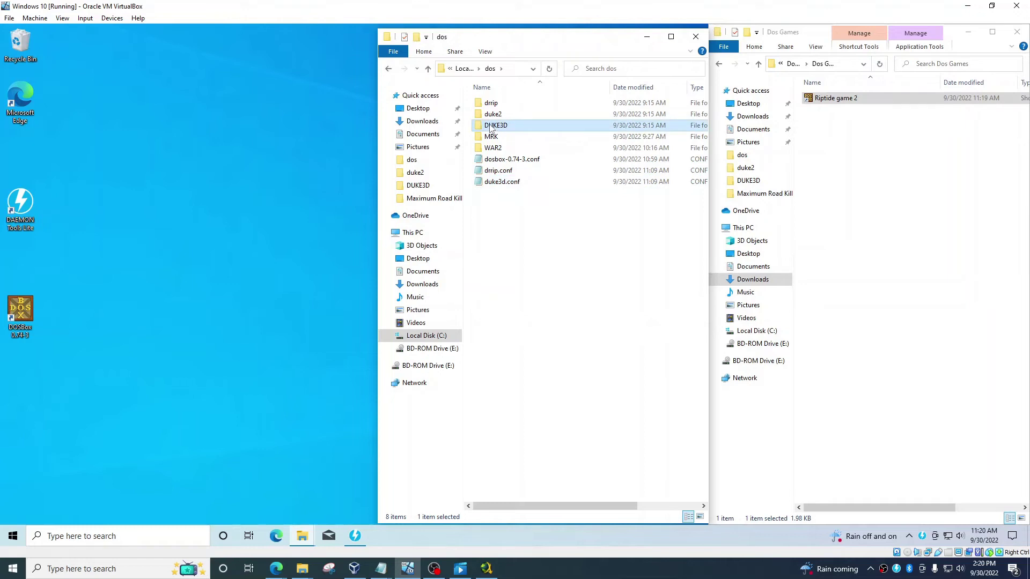
{"action": "left_click", "coordinate": [491, 127]}
{"action": "left_click", "coordinate": [502, 182]}
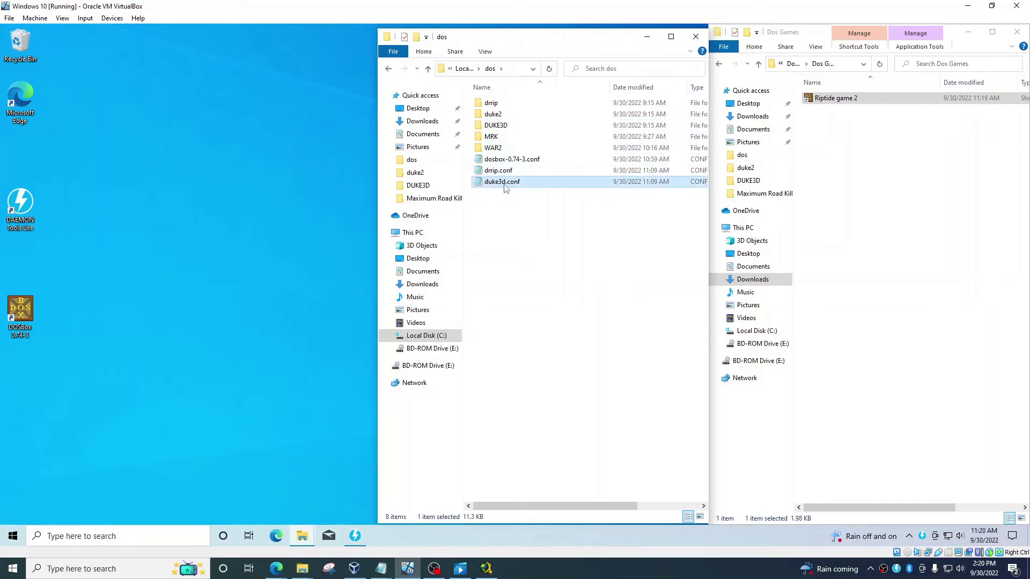
{"action": "left_click", "coordinate": [504, 185]}
{"action": "type", "text": "DUKE3D.conf"}
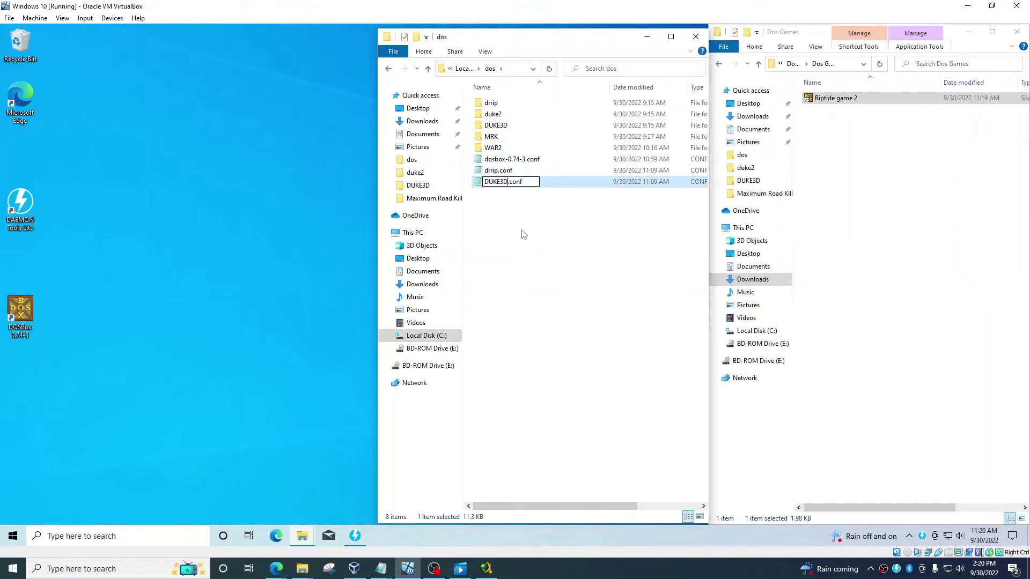
{"action": "left_click", "coordinate": [541, 214]}
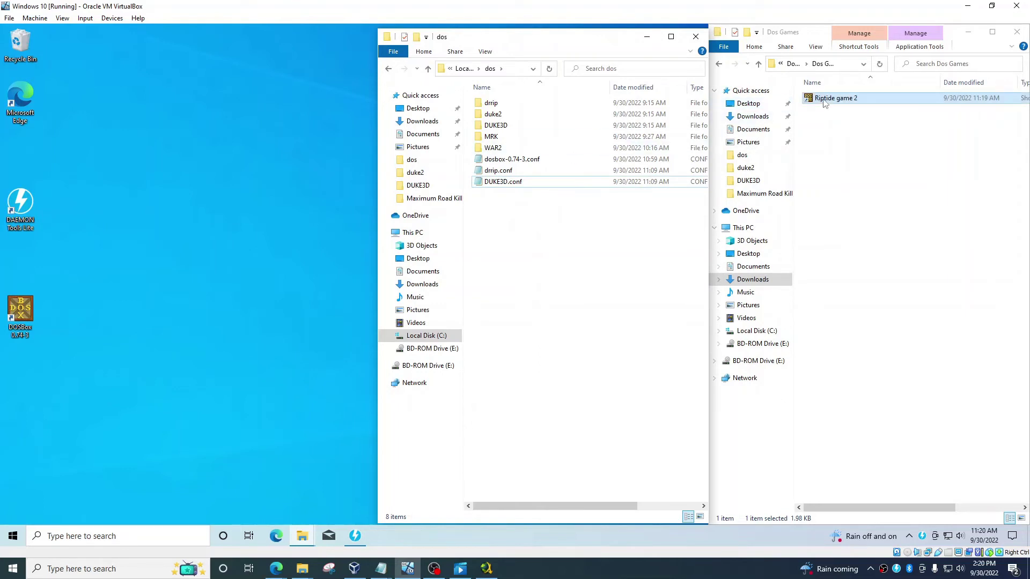
- Duplicate the Riptide game 2 shortcut in the Dos Games folder and rename the copy Duke Nukem 3d Dos game 1996
{"action": "left_click", "coordinate": [822, 102]}
{"action": "left_click", "coordinate": [942, 185]}
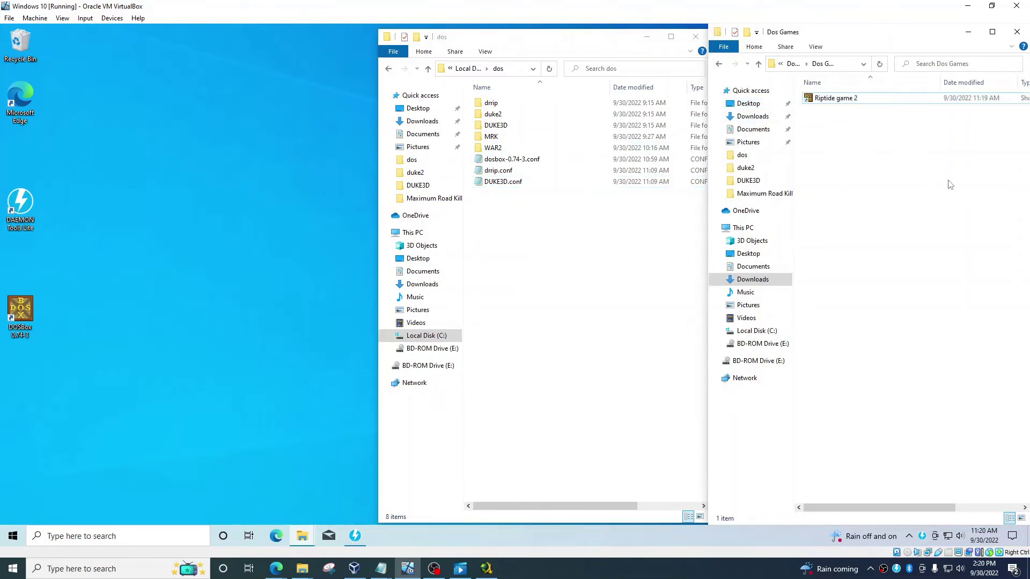
{"action": "key", "text": "ctrl+v"}
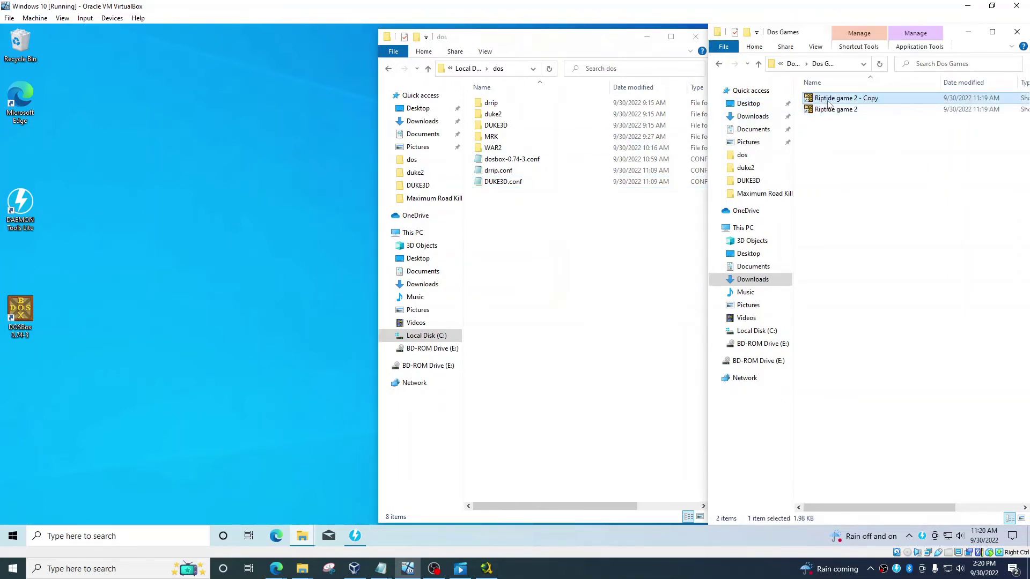
{"action": "left_click", "coordinate": [829, 100]}
{"action": "type", "text": "Du"}
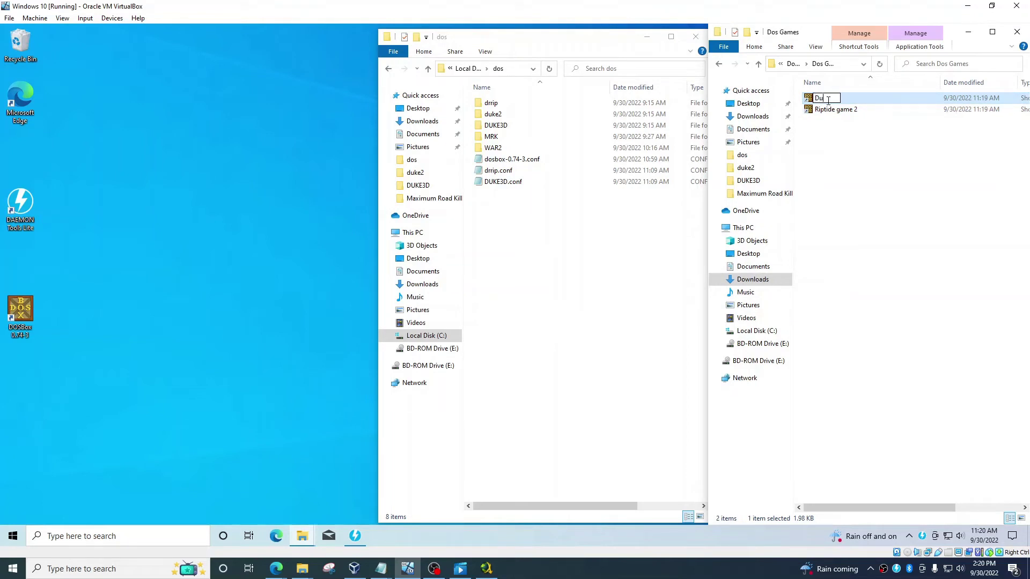
{"action": "type", "text": "ke Nukem 3d Dos "}
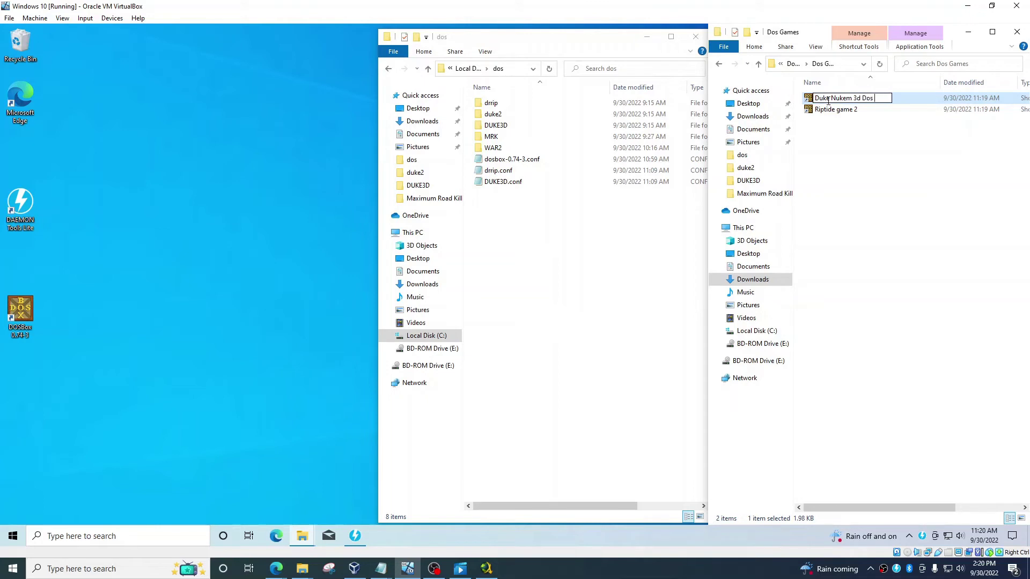
{"action": "type", "text": "game 1996"}
{"action": "key", "text": "Return"}
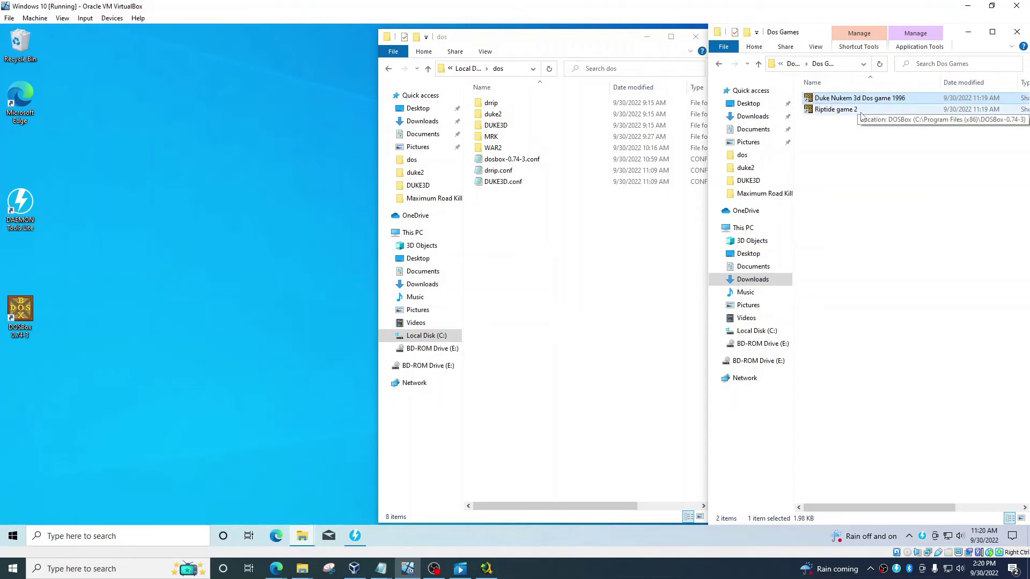
- Change the Duke Nukem 3d Dos game 1996 shortcut's target so its -conf option points to c:\dos\DUKE3D.conf
{"action": "right_click", "coordinate": [852, 102]}
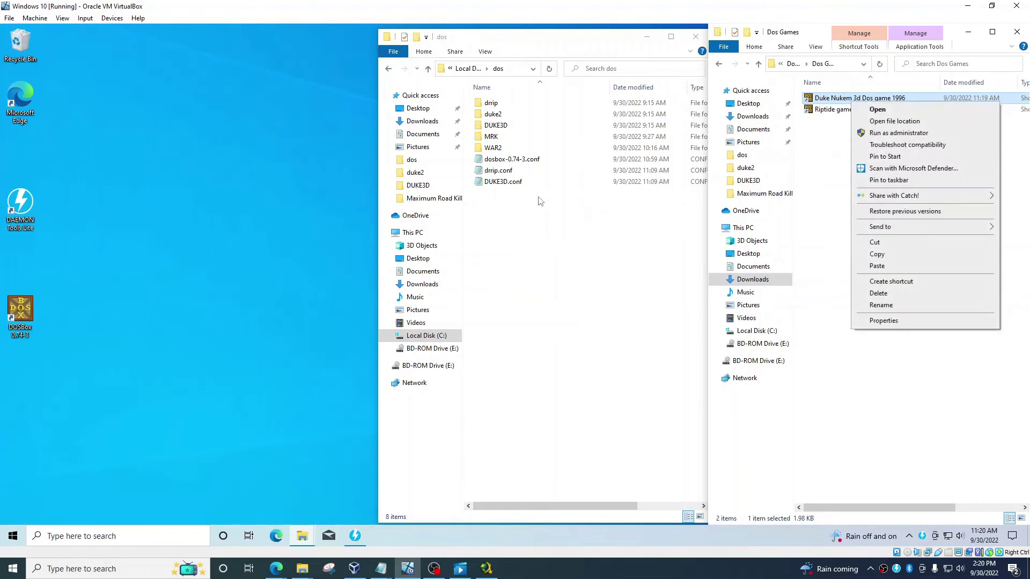
{"action": "left_click", "coordinate": [884, 321]}
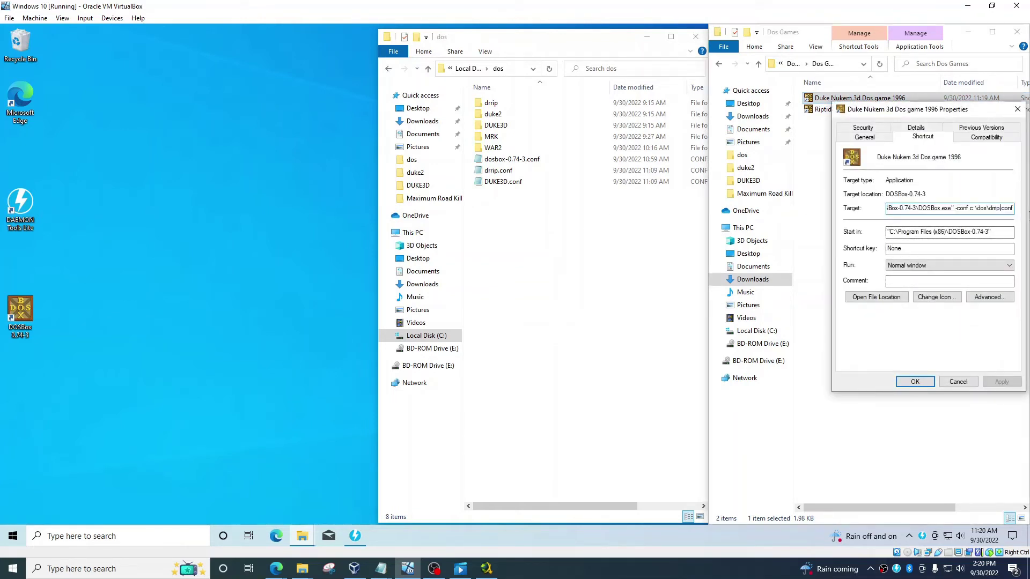
{"action": "key", "text": "BackSpace"}
{"action": "key", "text": "BackSpace"}
{"action": "key", "text": "BackSpace"}
{"action": "key", "text": "BackSpace"}
{"action": "key", "text": "BackSpace"}
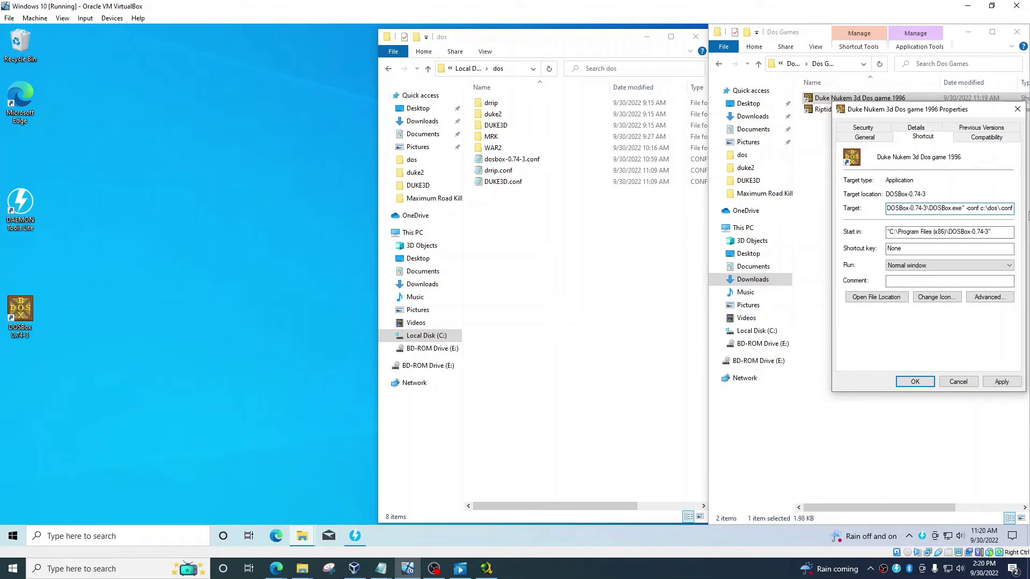
{"action": "type", "text": "DUKE3D"}
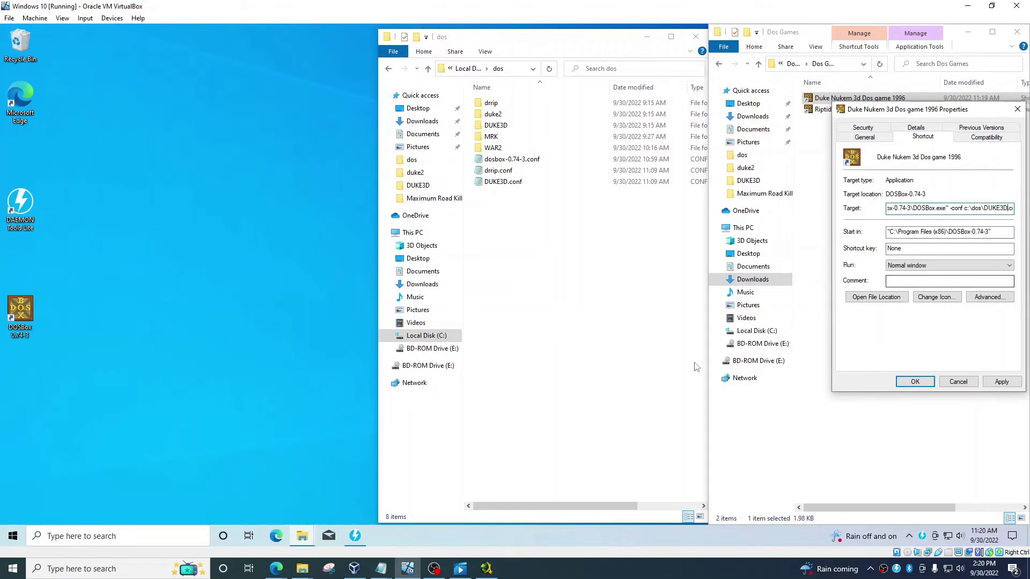
{"action": "left_click", "coordinate": [915, 381]}
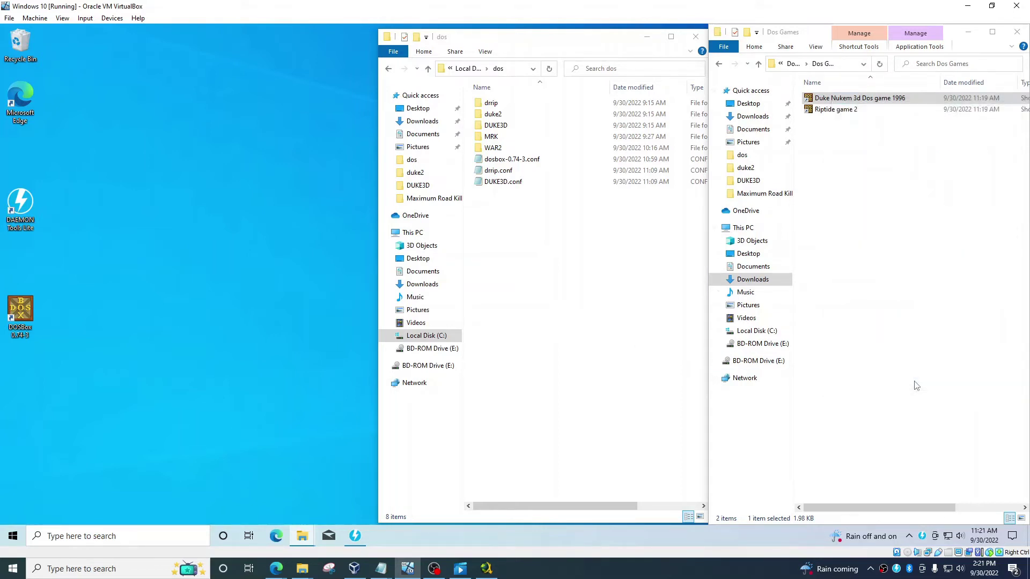
- Open DUKE3D.conf from the dos folder in Notepad and set fullscreen to false
{"action": "double_click", "coordinate": [491, 182]}
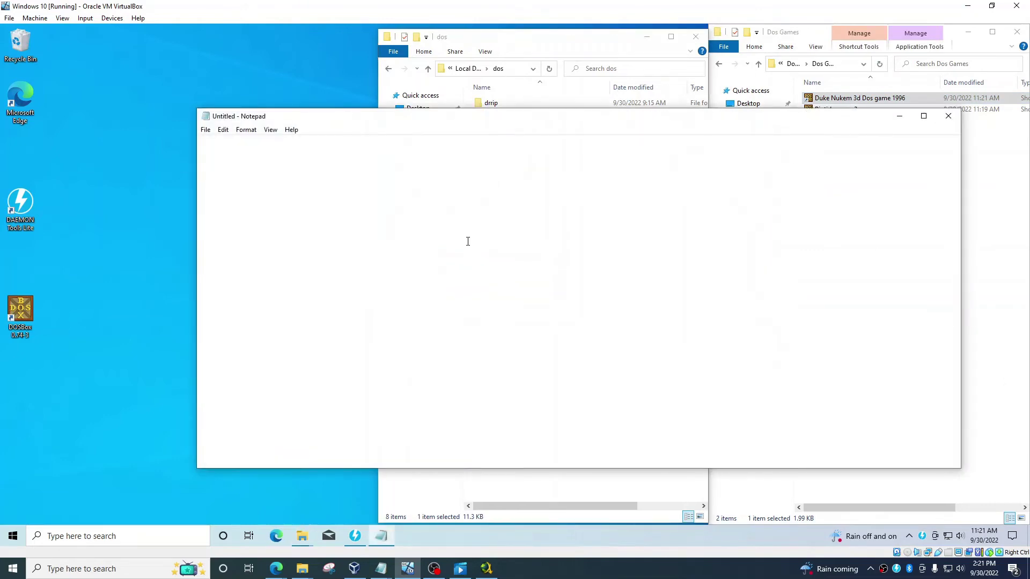
{"action": "double_click", "coordinate": [244, 384]}
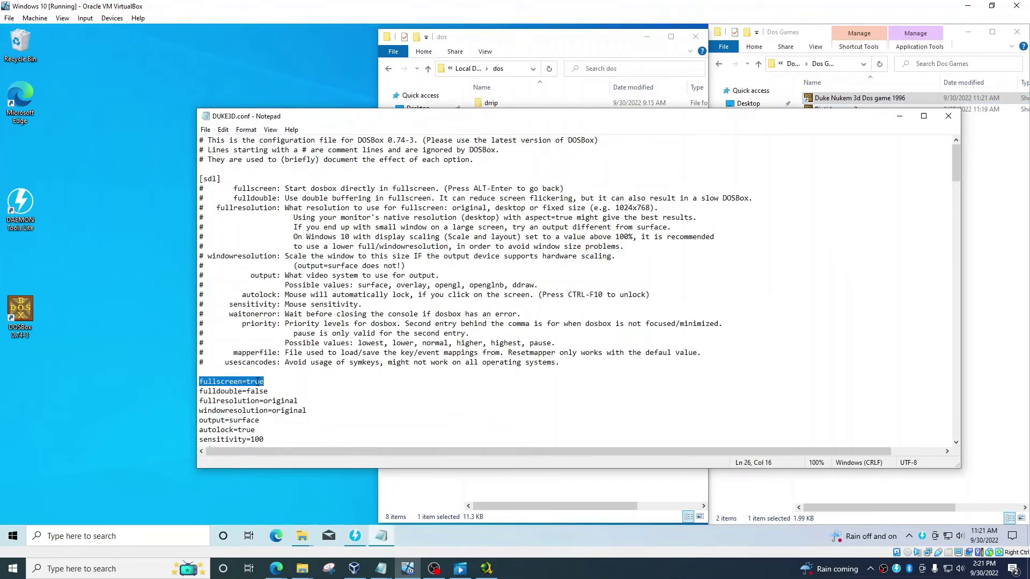
{"action": "left_click_drag", "start_coordinate": [264, 382], "coordinate": [250, 382]}
{"action": "type", "text": "fals"}
- Change the last two autoexec lines of DUKE3D.conf to "cd DUKE3D" and "DUKE3D"
{"action": "scroll", "coordinate": [302, 385], "scroll_direction": "down", "scroll_amount": 20}
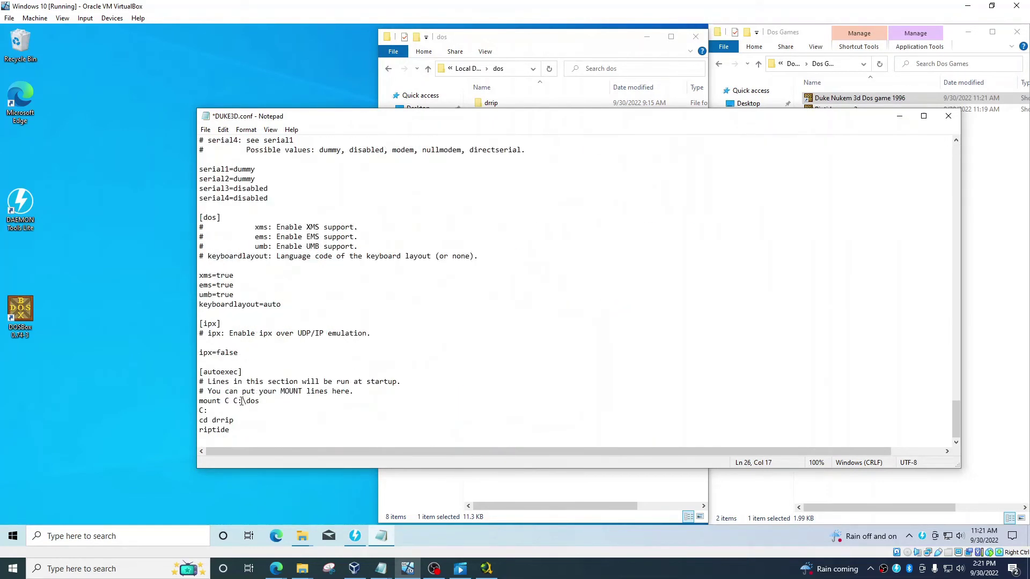
{"action": "double_click", "coordinate": [231, 421]}
{"action": "type", "text": "DUKE3D"}
{"action": "double_click", "coordinate": [215, 430]}
{"action": "type", "text": "DUKE3D"}
- Browse from the dos folder into the nested DUKE3D folder to check where the game's executable is stored
{"action": "left_click", "coordinate": [804, 29]}
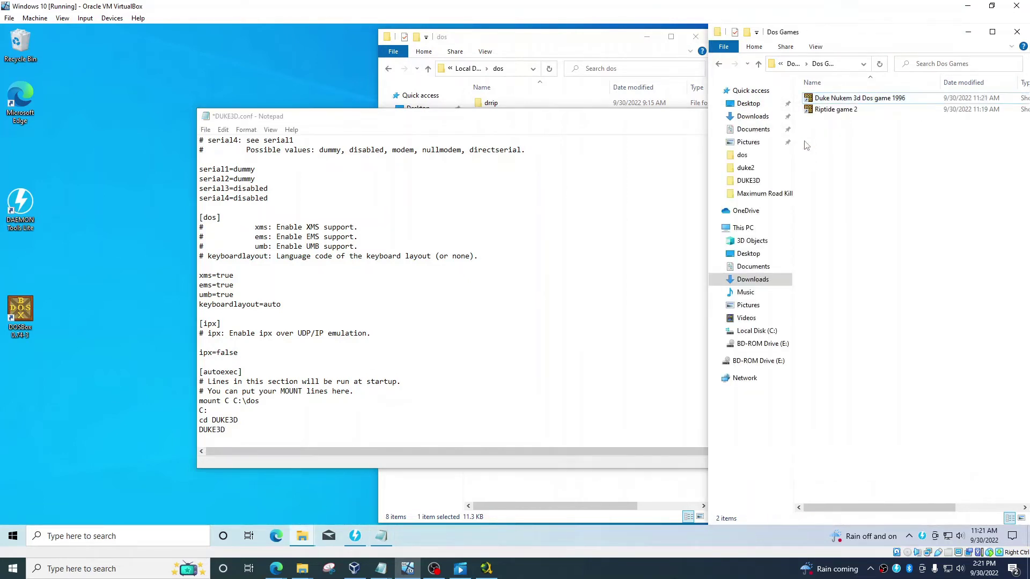
{"action": "left_click", "coordinate": [792, 63]}
{"action": "left_click", "coordinate": [576, 75]}
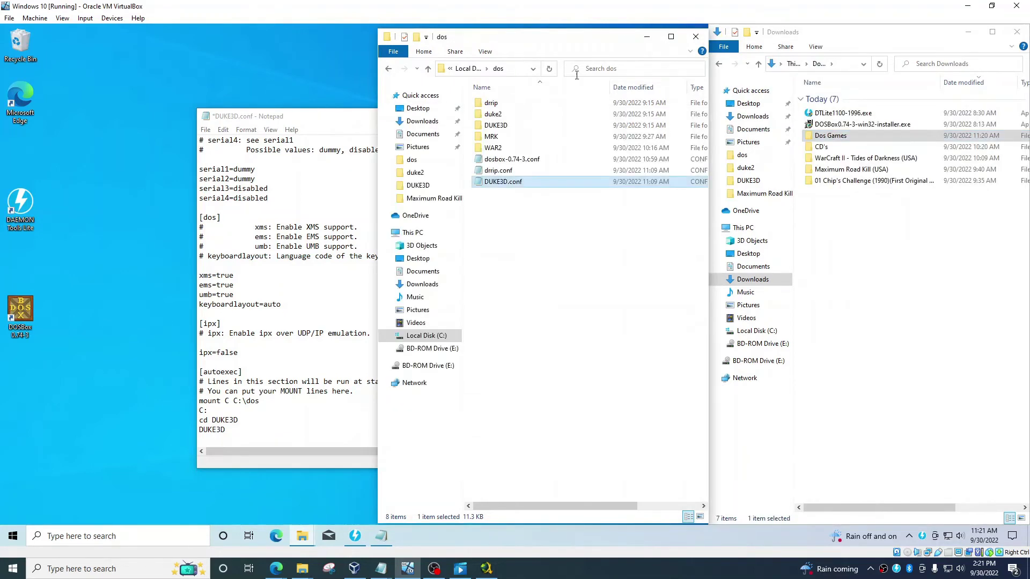
{"action": "double_click", "coordinate": [495, 125]}
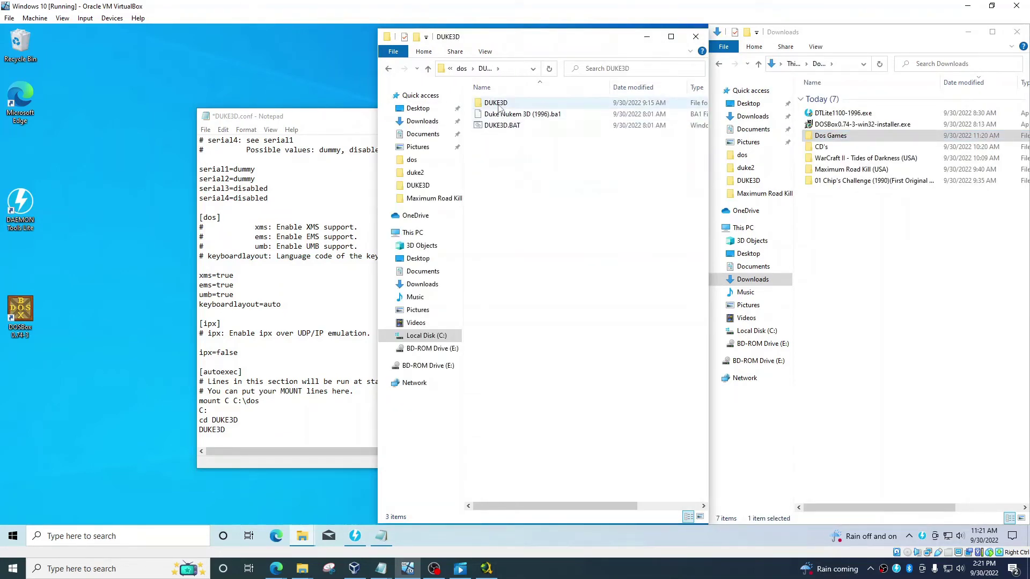
{"action": "double_click", "coordinate": [495, 103]}
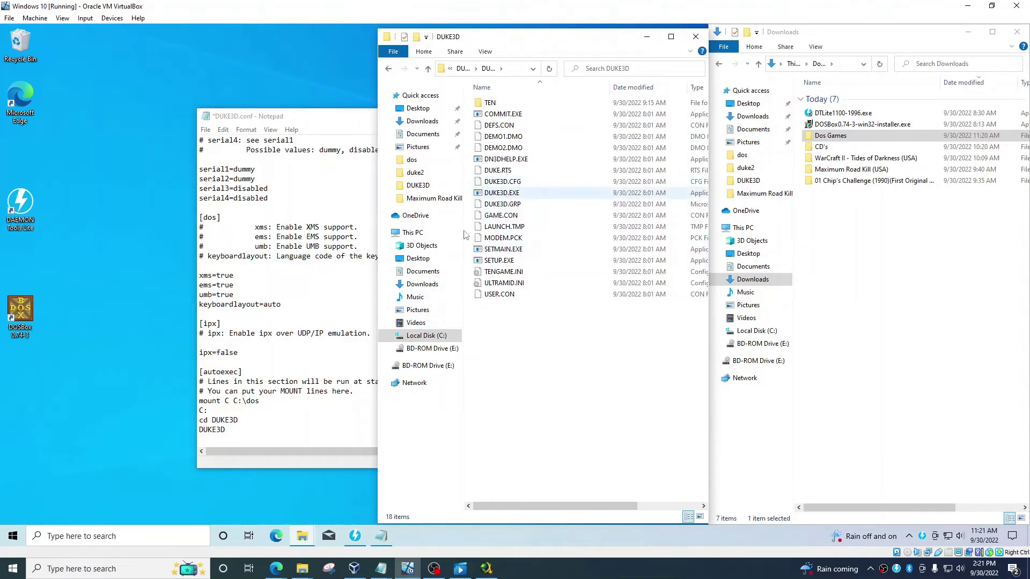
- Add a second "cd DUKE3D" line after the first one in the autoexec section, then save and close DUKE3D.conf
{"action": "left_click", "coordinate": [210, 461]}
{"action": "left_click_drag", "start_coordinate": [239, 421], "coordinate": [202, 420]}
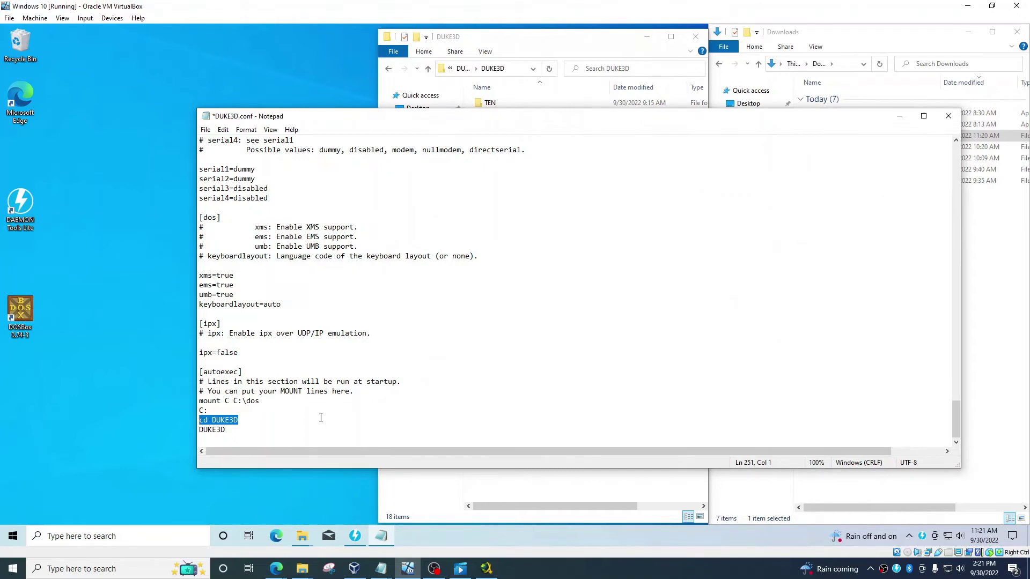
{"action": "left_click", "coordinate": [303, 413]}
{"action": "key", "text": "Return"}
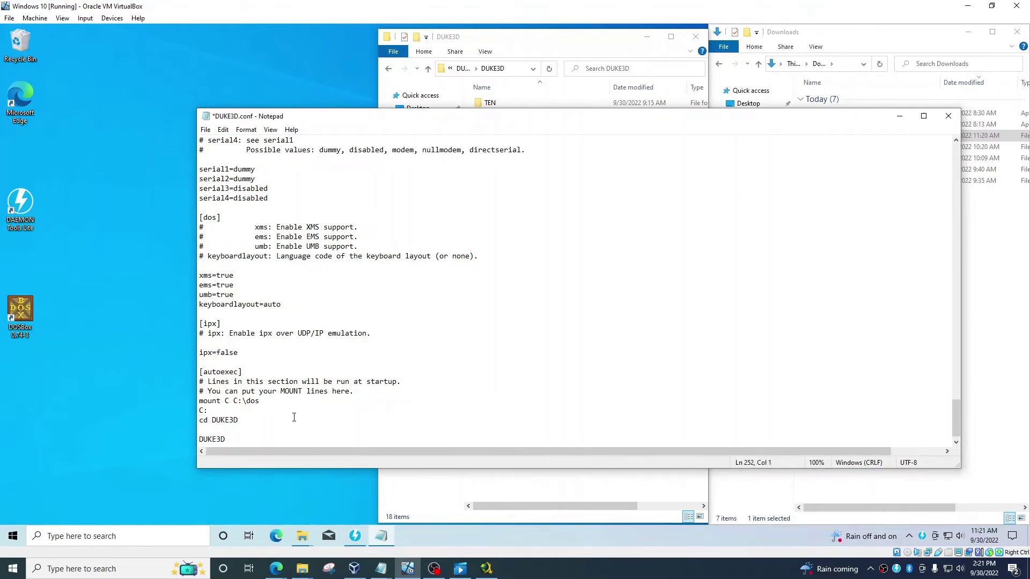
{"action": "type", "text": "cd DUKE3D"}
{"action": "left_click", "coordinate": [206, 132]}
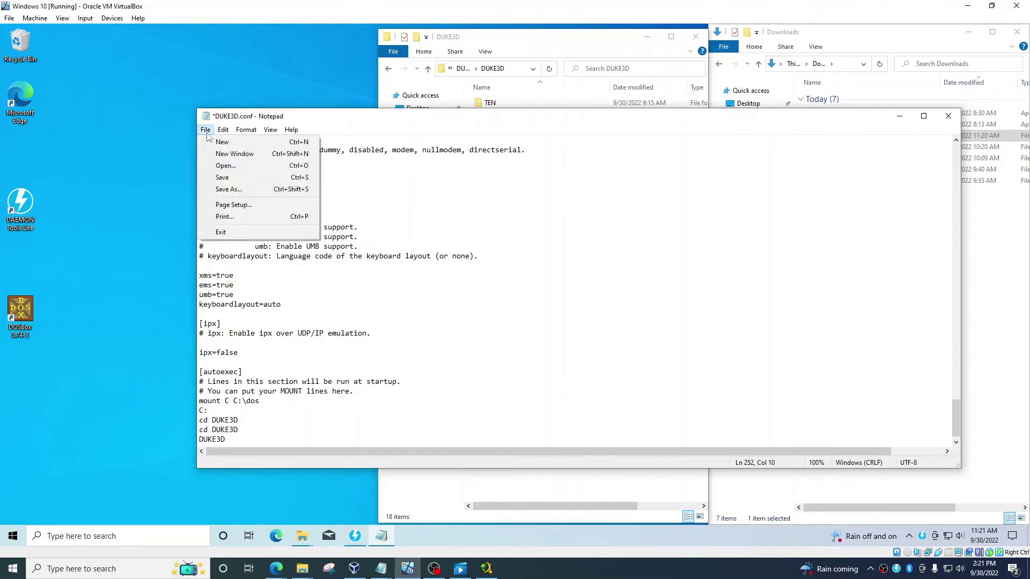
{"action": "left_click", "coordinate": [222, 177]}
{"action": "left_click", "coordinate": [949, 116]}
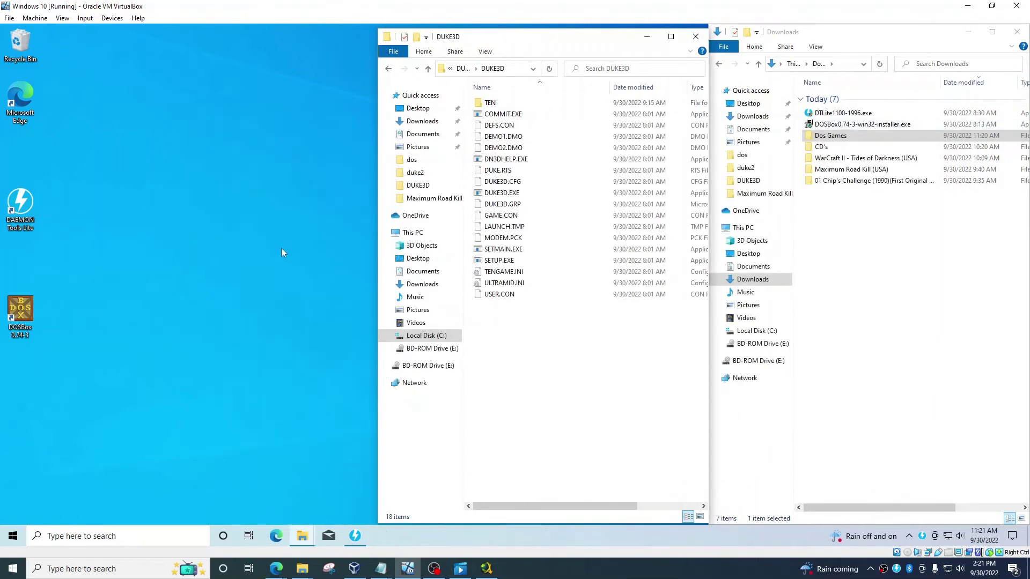
- Launch the Duke Nukem 3d Dos game 1996 shortcut from the Dos Games folder to test its configuration
{"action": "left_click", "coordinate": [885, 209]}
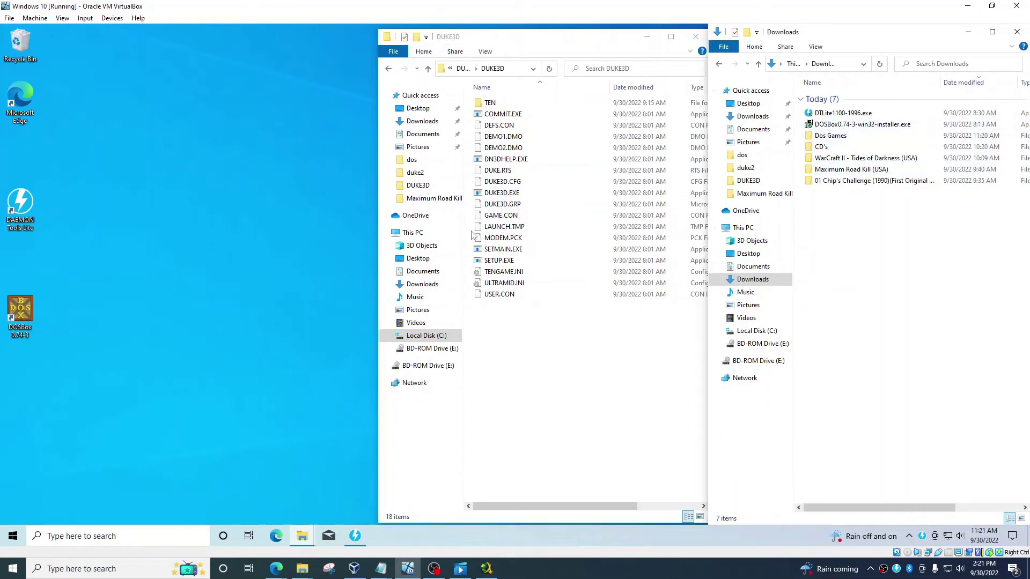
{"action": "double_click", "coordinate": [831, 136]}
{"action": "double_click", "coordinate": [842, 99]}
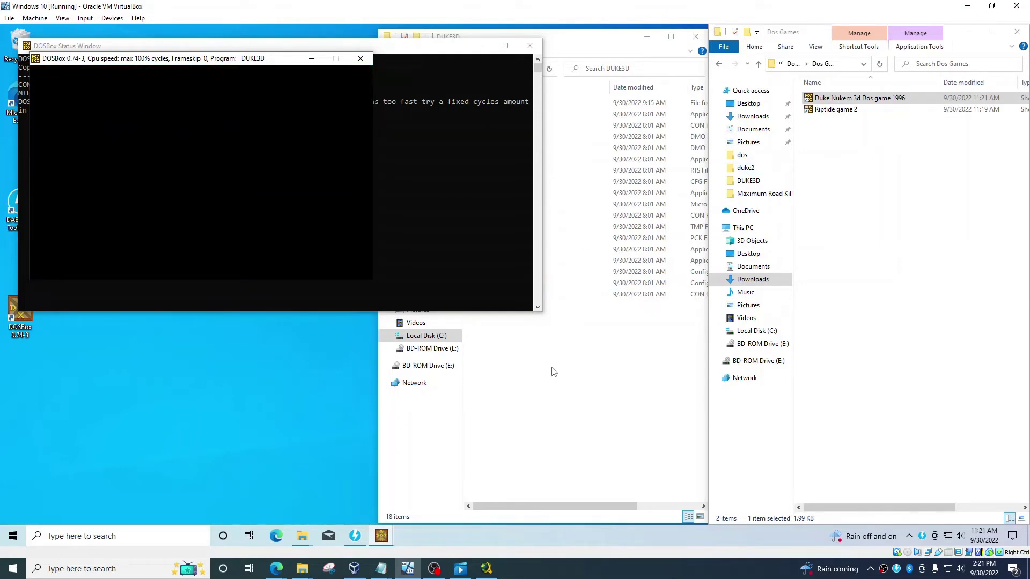
{"action": "left_click", "coordinate": [566, 356]}
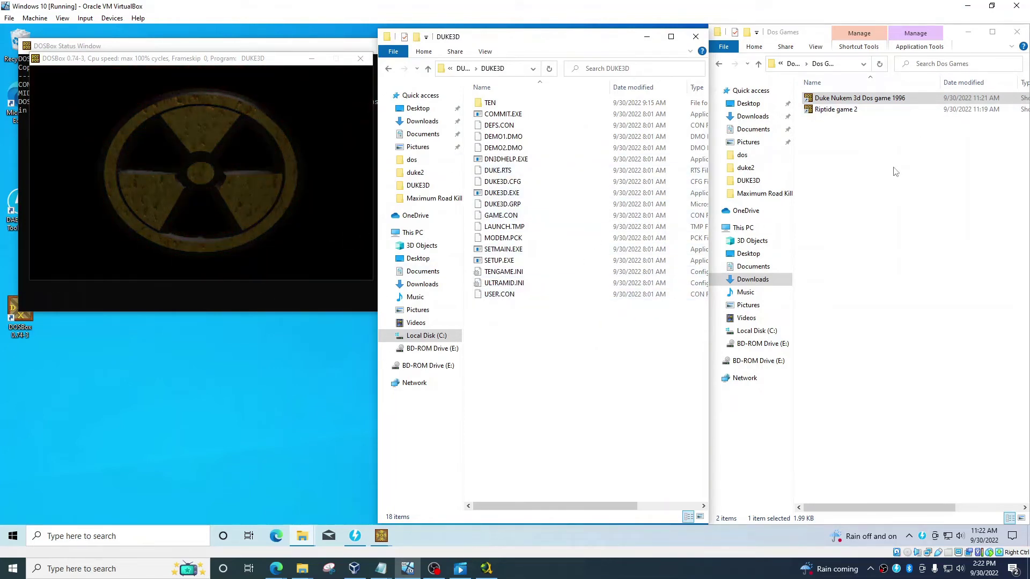
{"action": "left_click", "coordinate": [848, 178]}
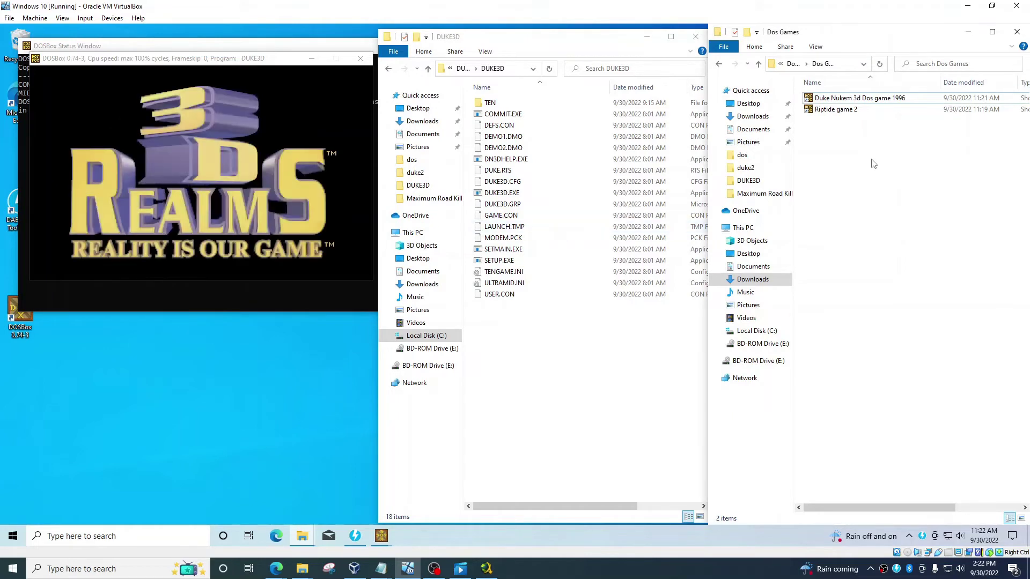
- Return the two Explorer windows to Downloads and the dos folder, and close the running DOSBox game
{"action": "key", "text": "BackSpace"}
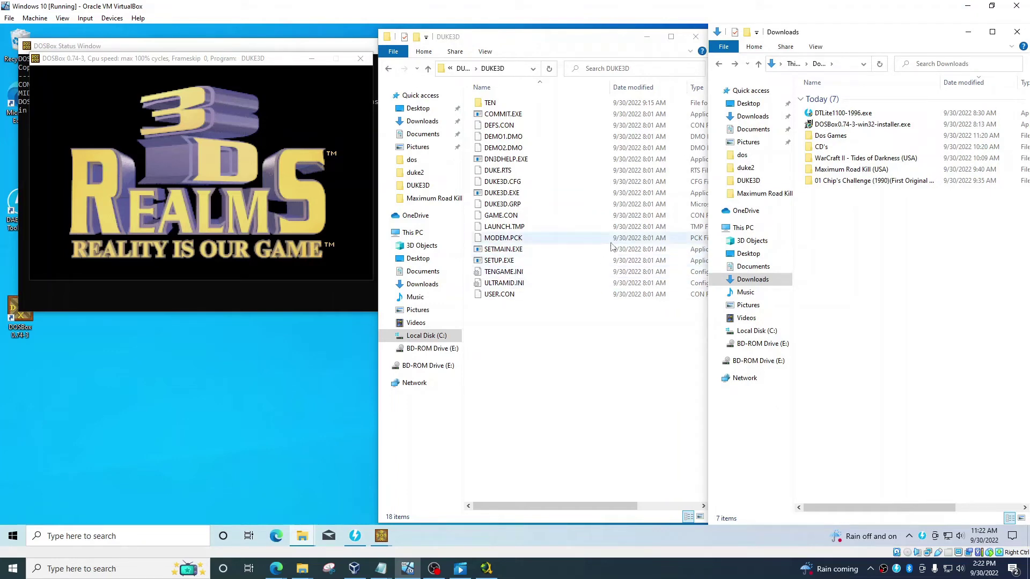
{"action": "left_click", "coordinate": [469, 71]}
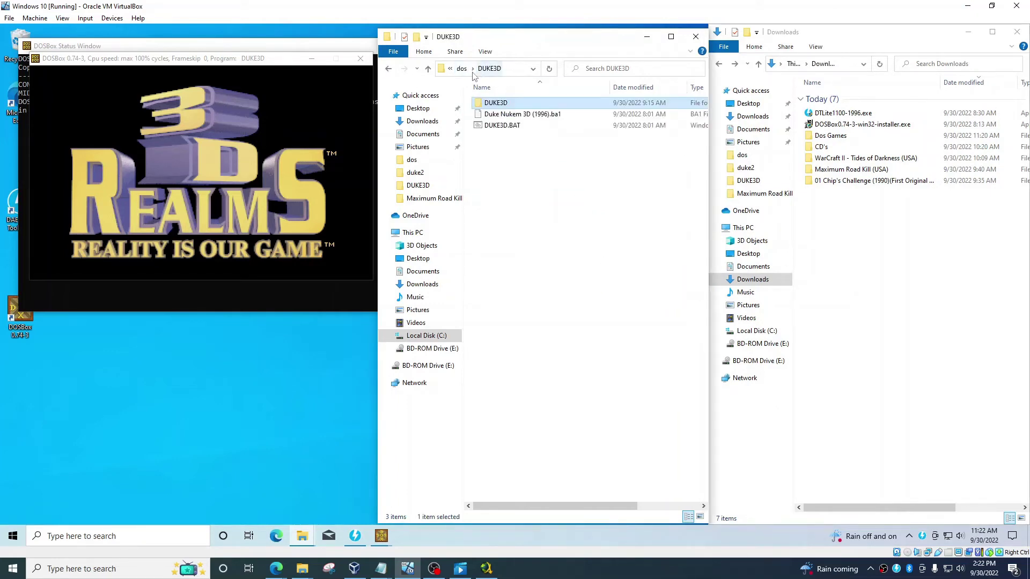
{"action": "left_click", "coordinate": [462, 69]}
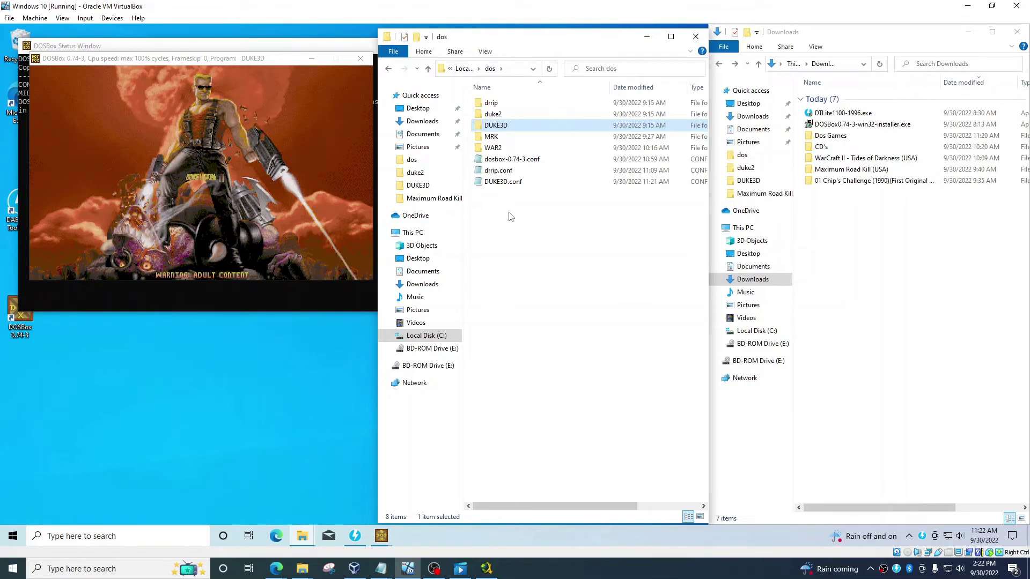
{"action": "left_click", "coordinate": [367, 57]}
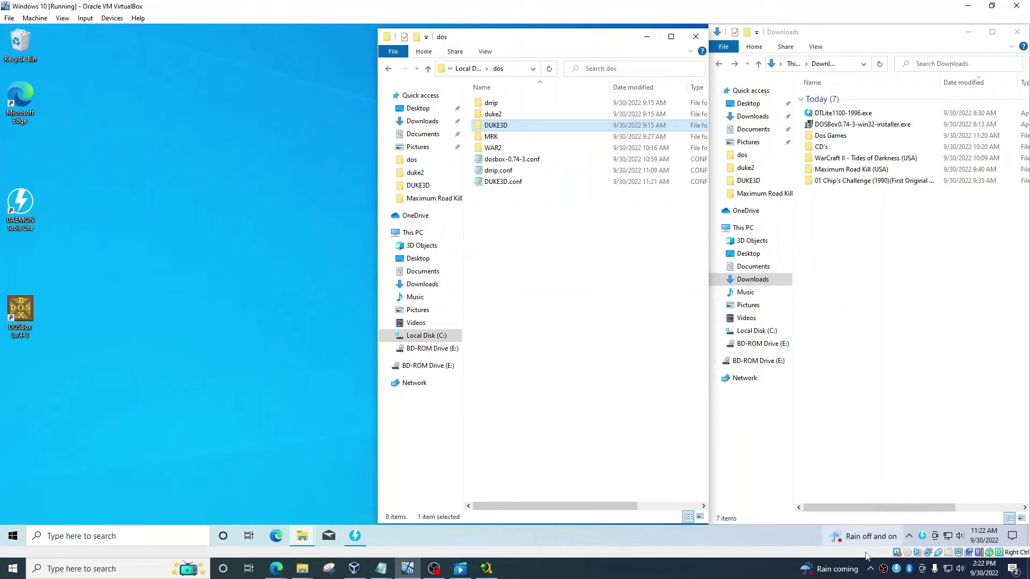
- Open DAEMON Tools Lite and add a DT virtual drive mounted to drive letter M:, with This PC open alongside
{"action": "left_click", "coordinate": [924, 538]}
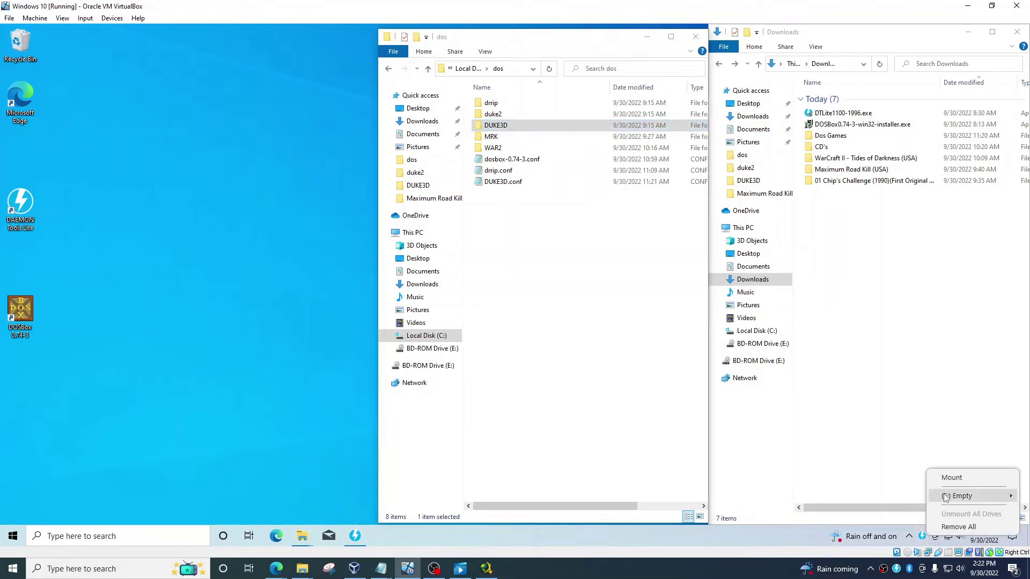
{"action": "left_click", "coordinate": [132, 249]}
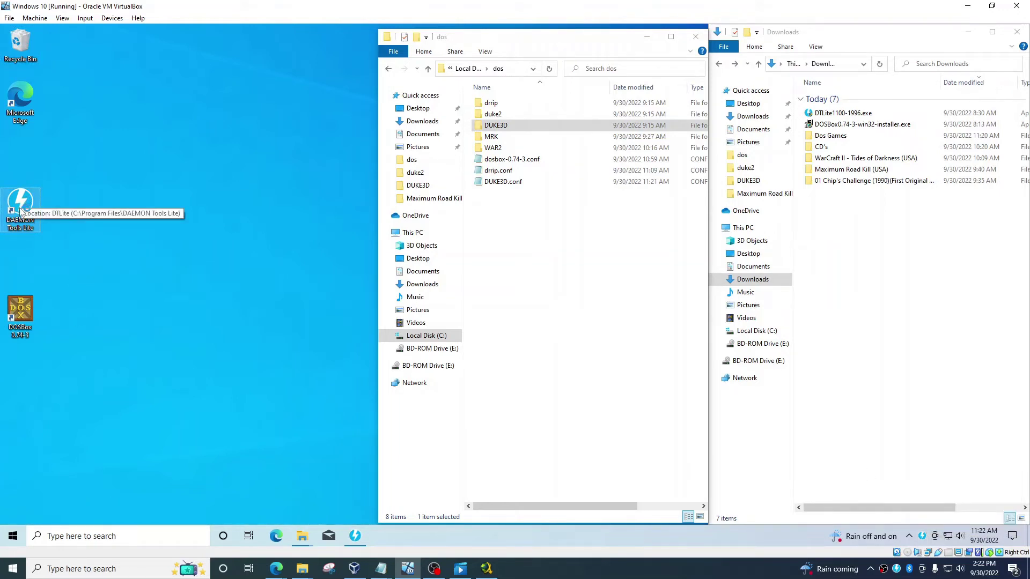
{"action": "double_click", "coordinate": [25, 217]}
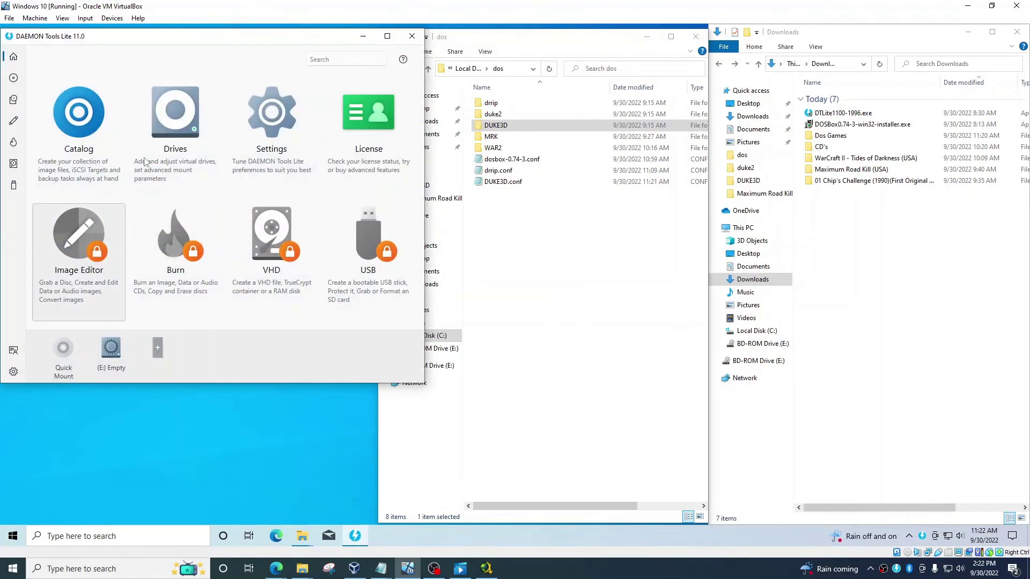
{"action": "left_click", "coordinate": [171, 130]}
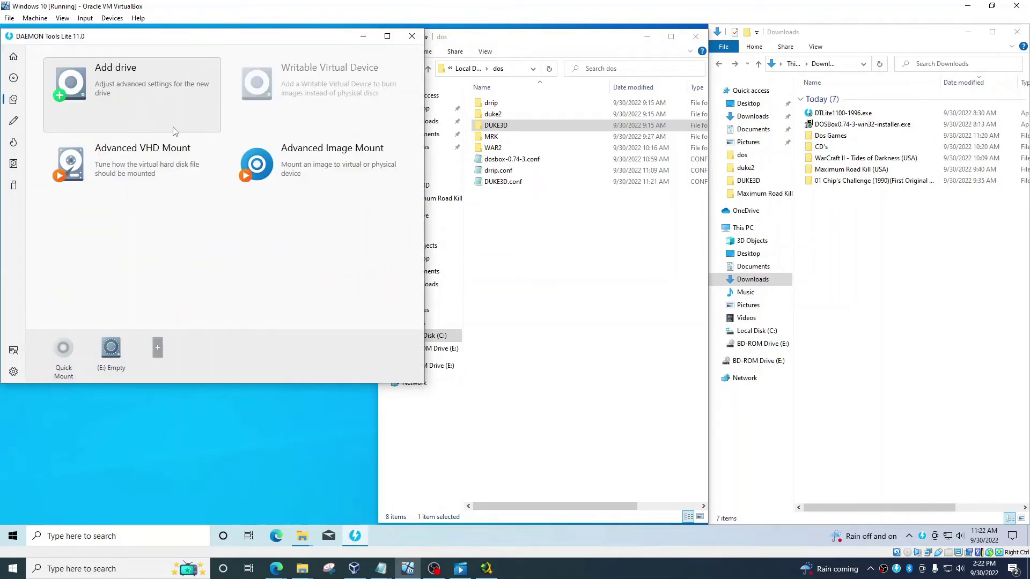
{"action": "left_click", "coordinate": [137, 122]}
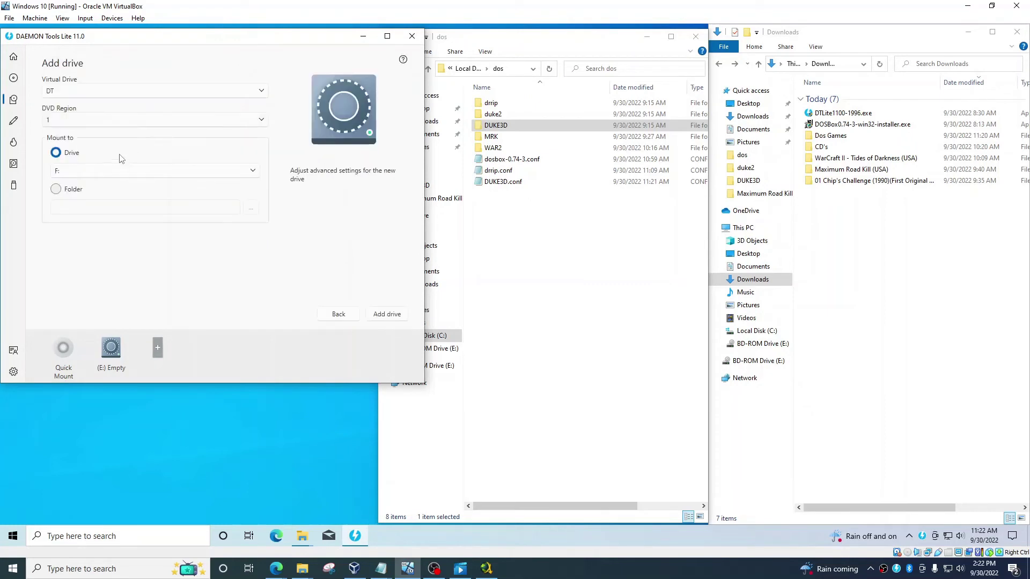
{"action": "left_click", "coordinate": [100, 175]}
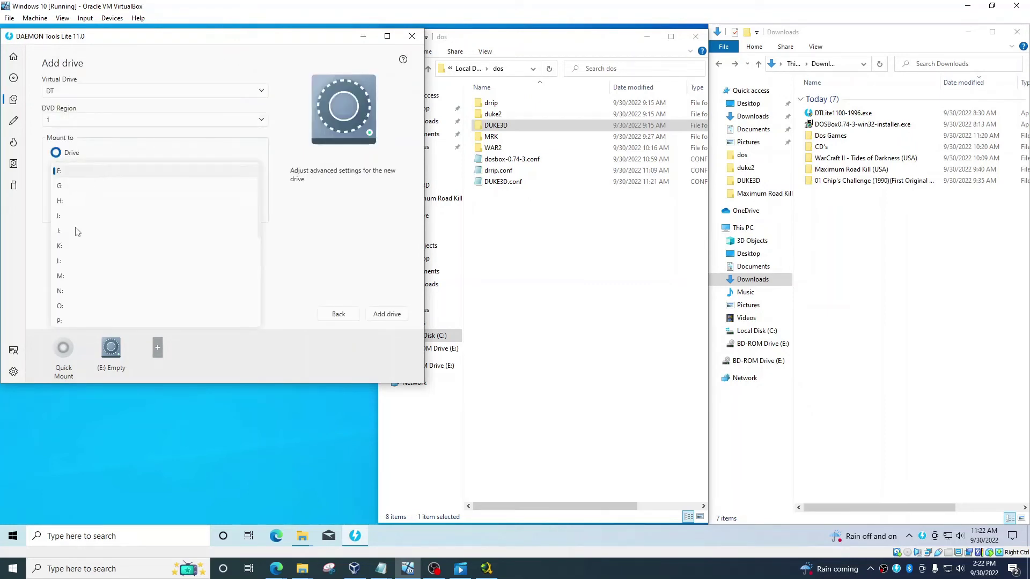
{"action": "left_click", "coordinate": [72, 276]}
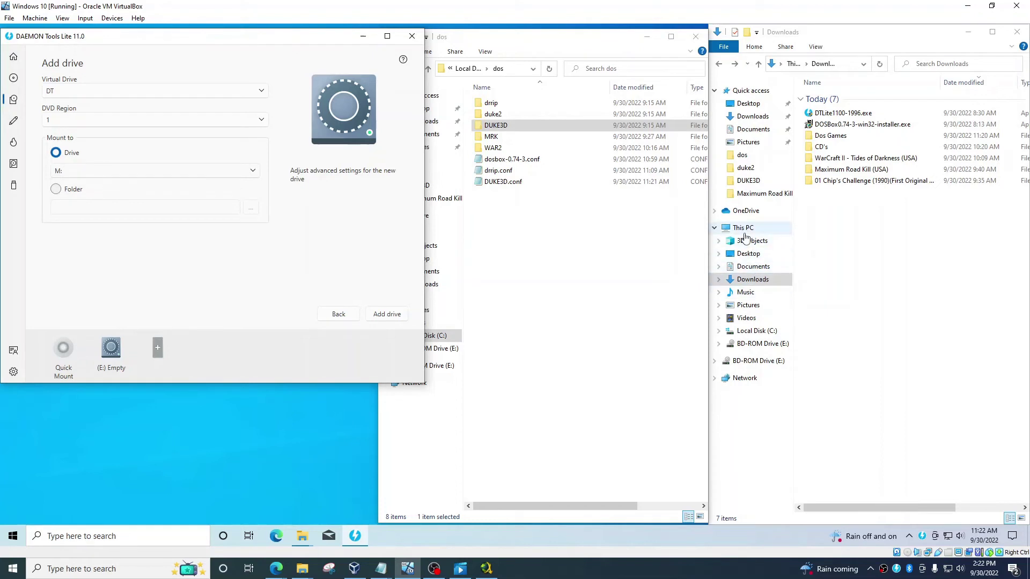
{"action": "left_click", "coordinate": [743, 229]}
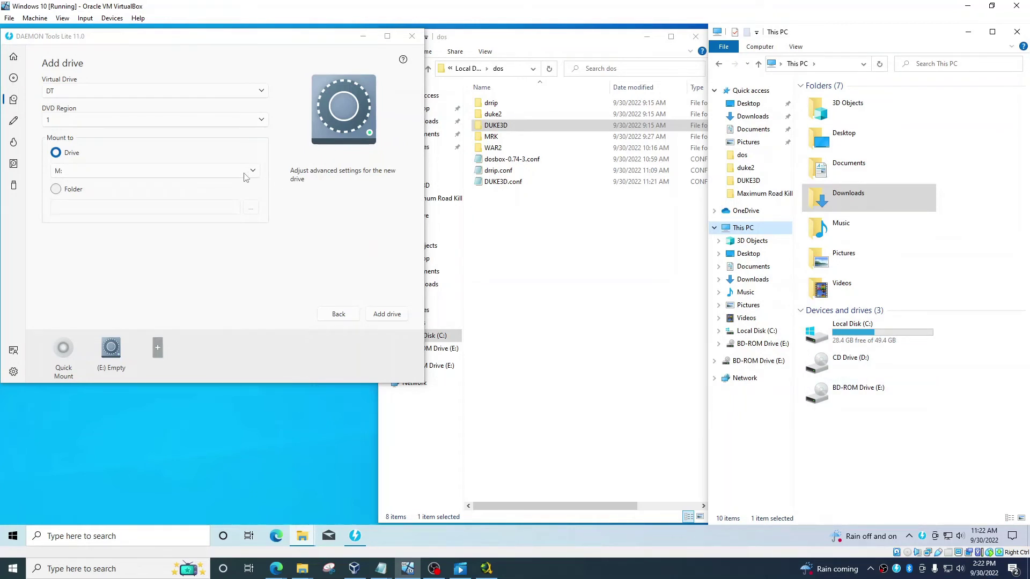
{"action": "left_click", "coordinate": [382, 314]}
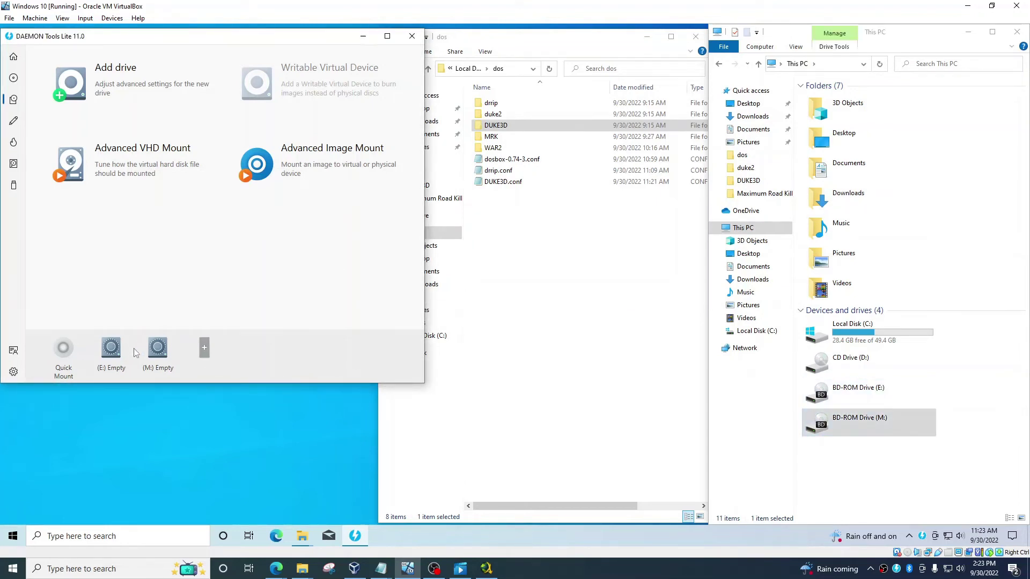
- Mount the WarCraft II - Tides of Darkness (USA).cue image in the E: virtual drive
{"action": "left_click", "coordinate": [112, 355]}
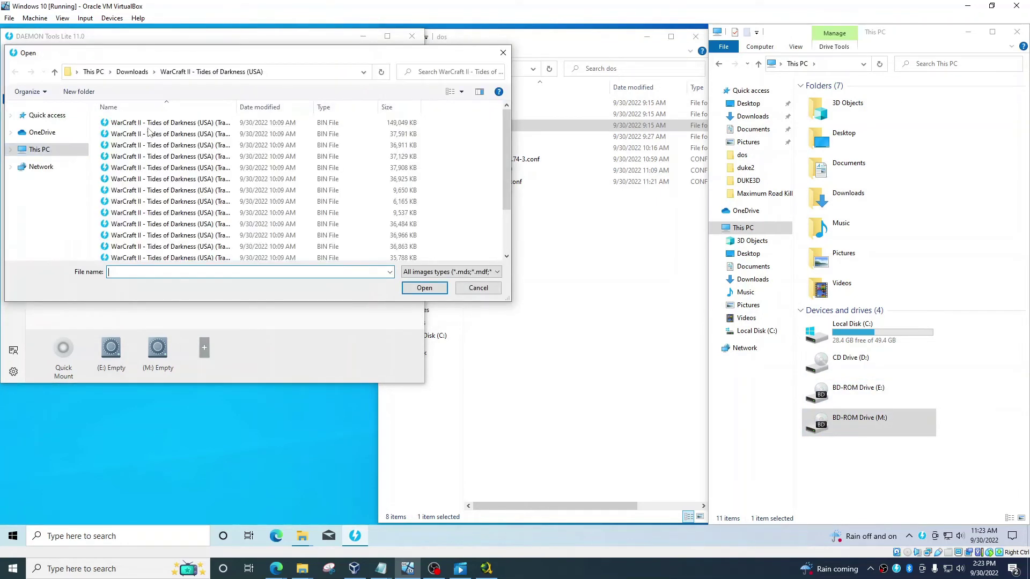
{"action": "scroll", "coordinate": [194, 228], "scroll_direction": "down", "scroll_amount": 2}
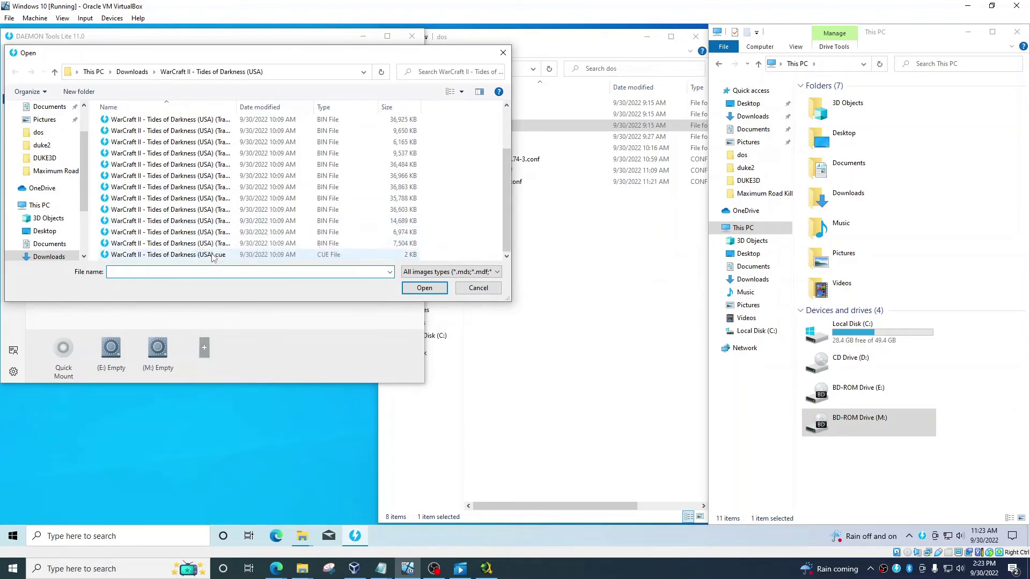
{"action": "double_click", "coordinate": [212, 255]}
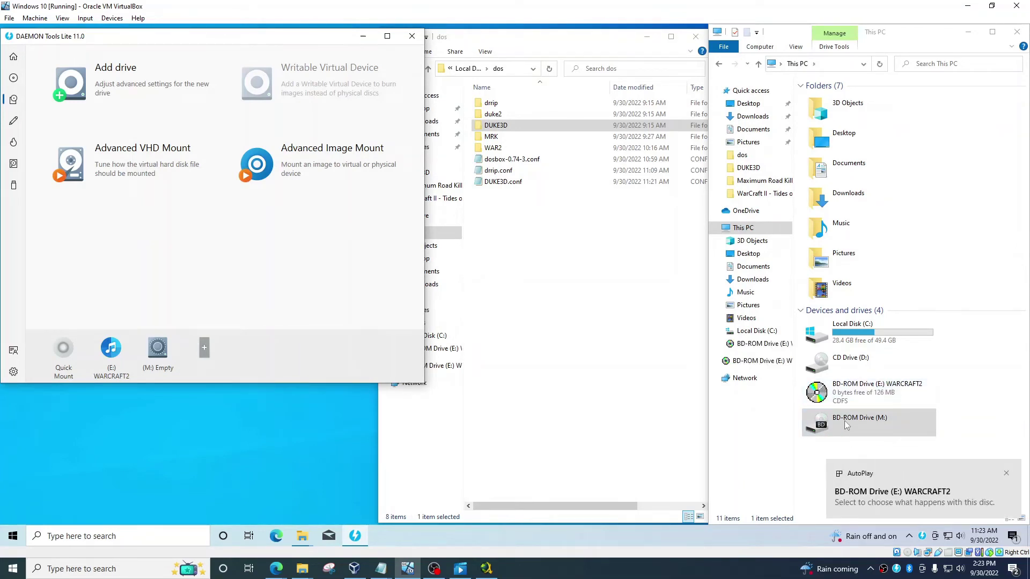
- Remove the E: virtual drive and mount WarCraft II - Tides of Darkness (USA).cue in the M: drive instead
{"action": "mouse_move", "coordinate": [129, 342]}
{"action": "right_click", "coordinate": [110, 356]}
{"action": "left_click", "coordinate": [140, 379]}
{"action": "left_click", "coordinate": [110, 362]}
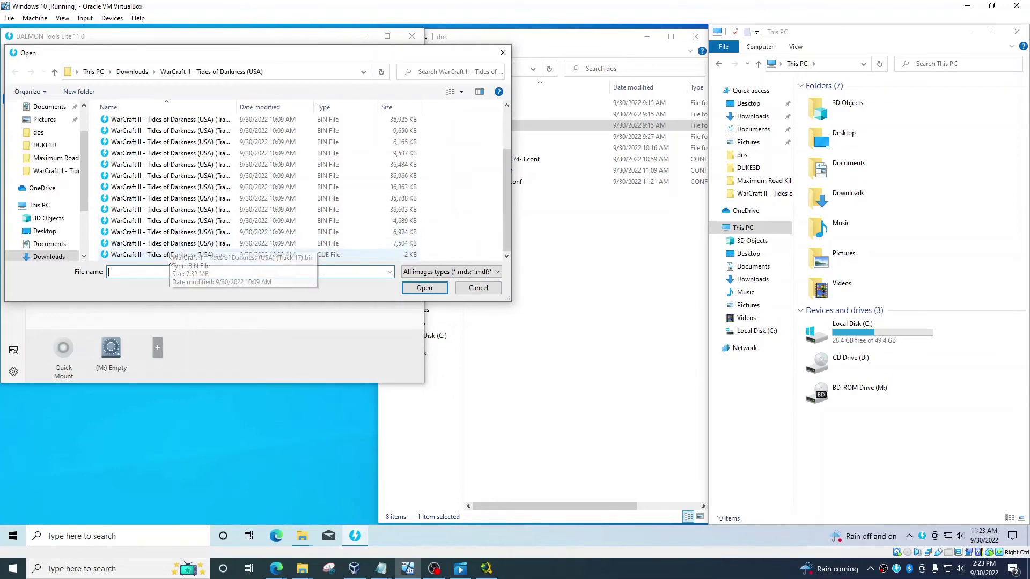
{"action": "double_click", "coordinate": [169, 254]}
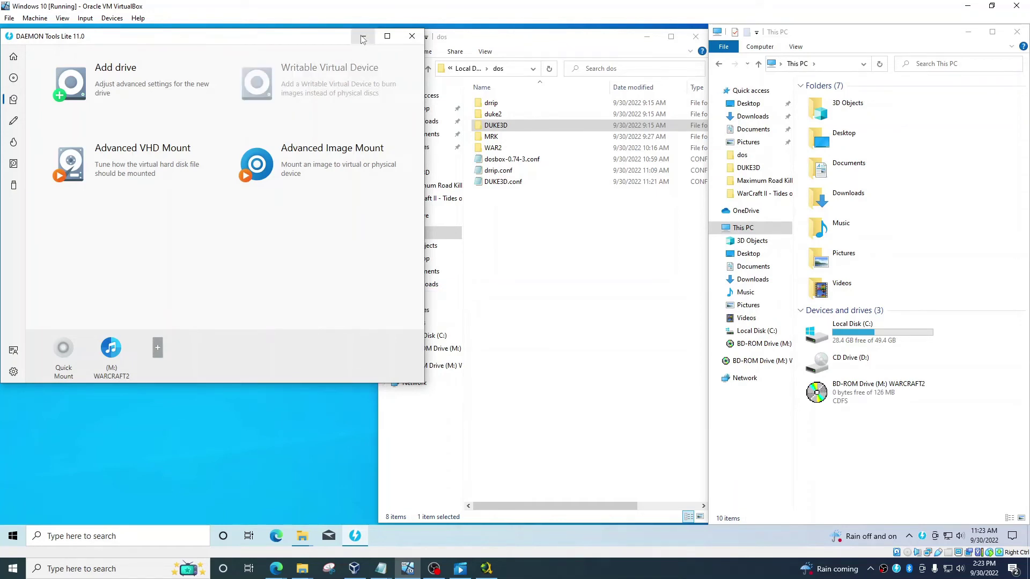
- Duplicate DUKE3D.conf in the dos folder and name the copy WAR2.conf
{"action": "left_click", "coordinate": [502, 173]}
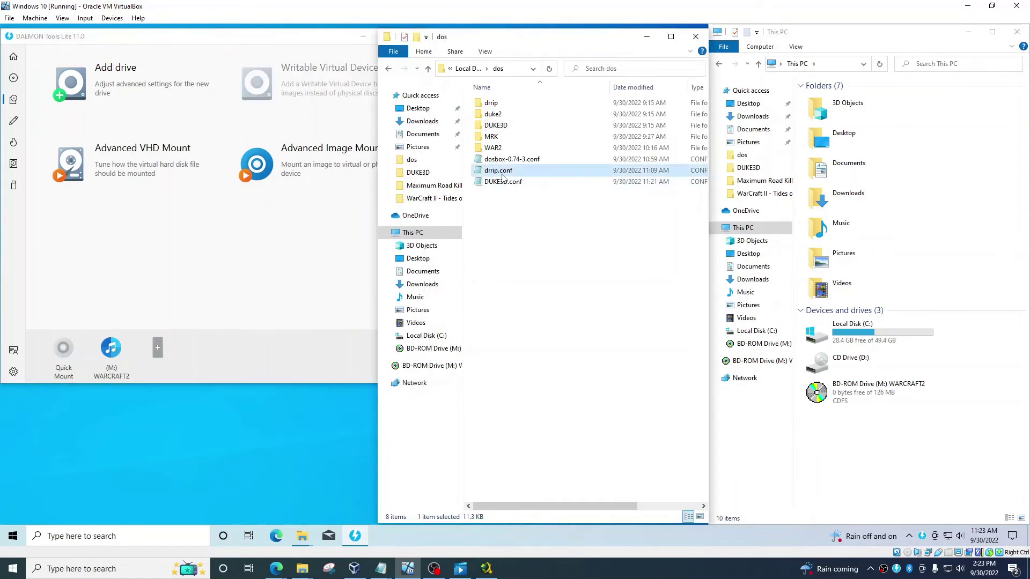
{"action": "left_click", "coordinate": [504, 182]}
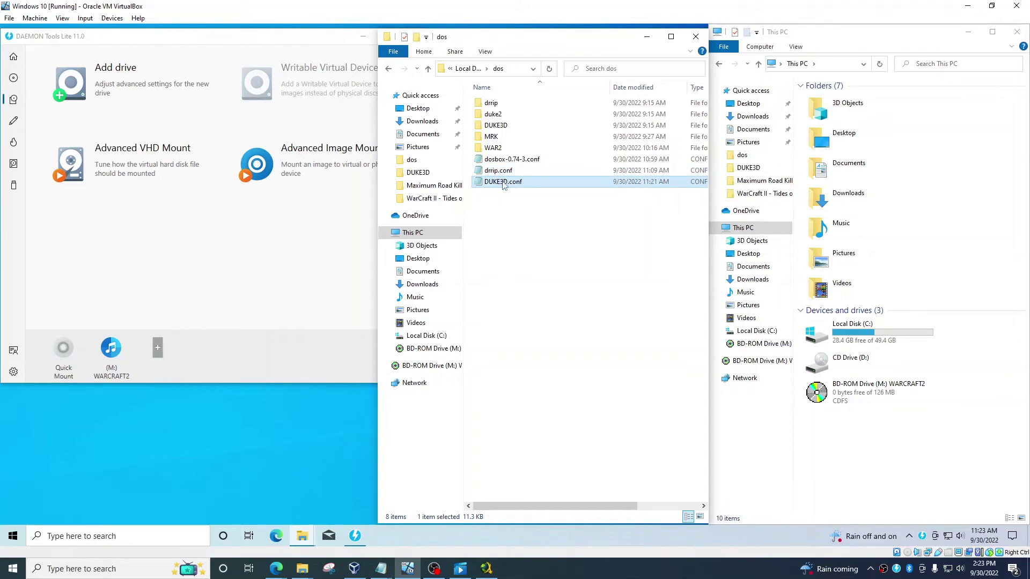
{"action": "key", "text": "ctrl+c"}
{"action": "left_click", "coordinate": [517, 253]}
{"action": "key", "text": "ctrl+v"}
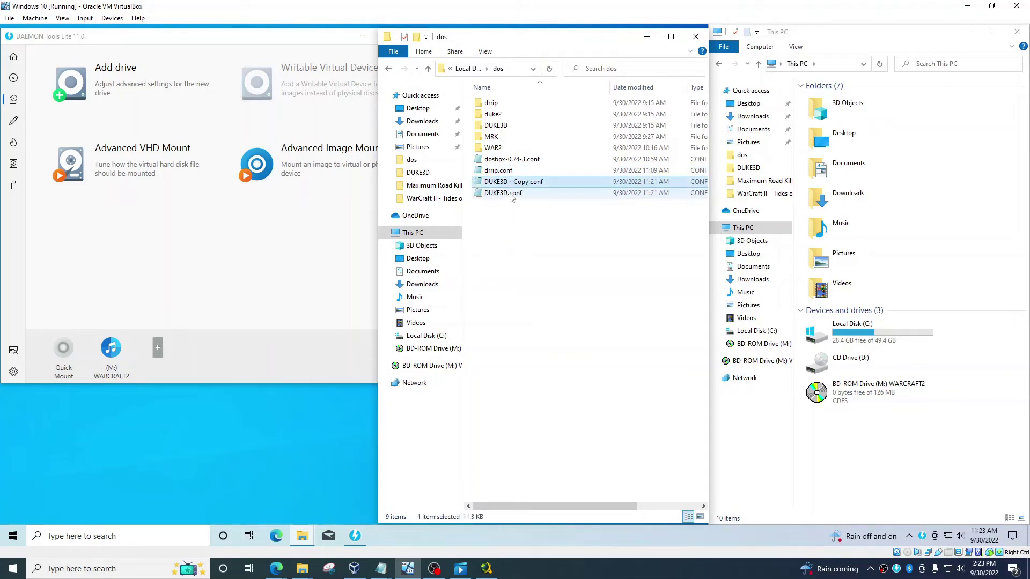
{"action": "left_click", "coordinate": [528, 182]}
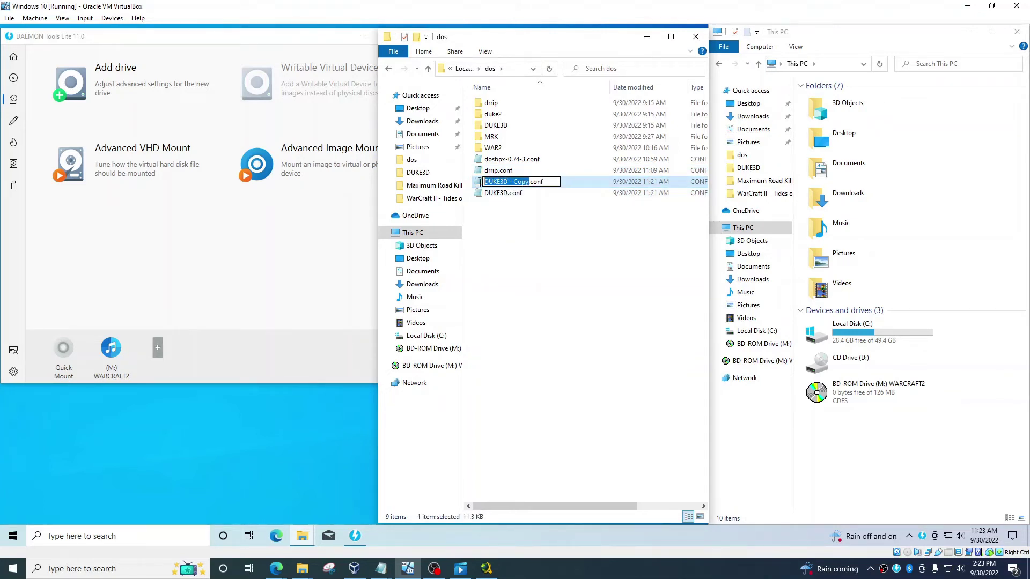
{"action": "type", "text": "war"}
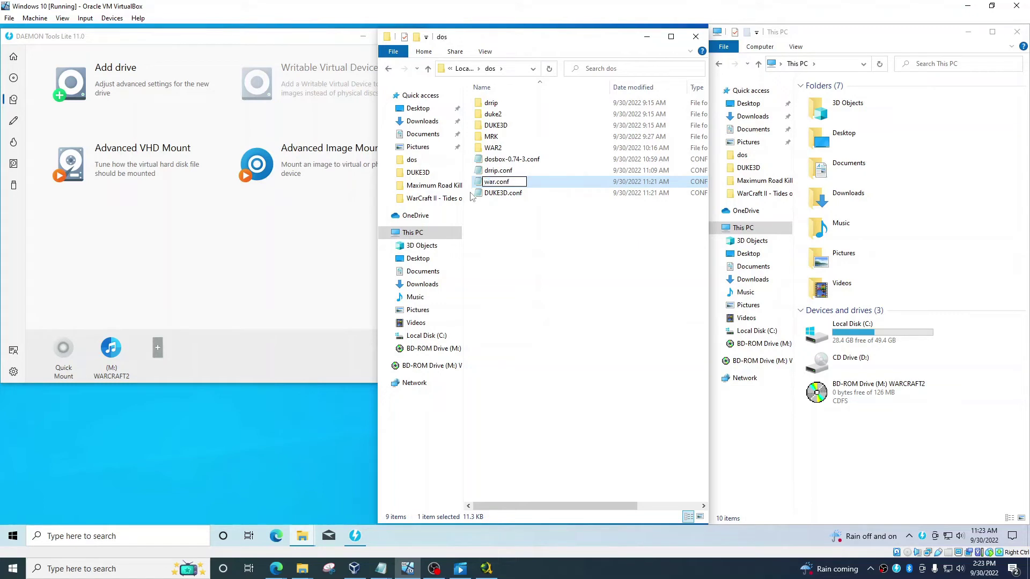
{"action": "type", "text": "2"}
{"action": "key", "text": "Return"}
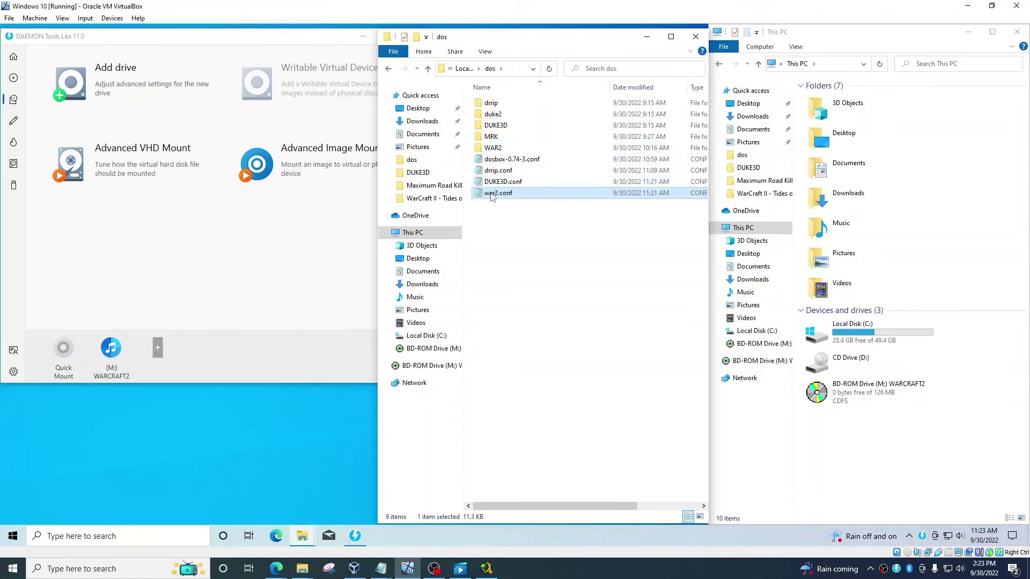
{"action": "left_click", "coordinate": [497, 194]}
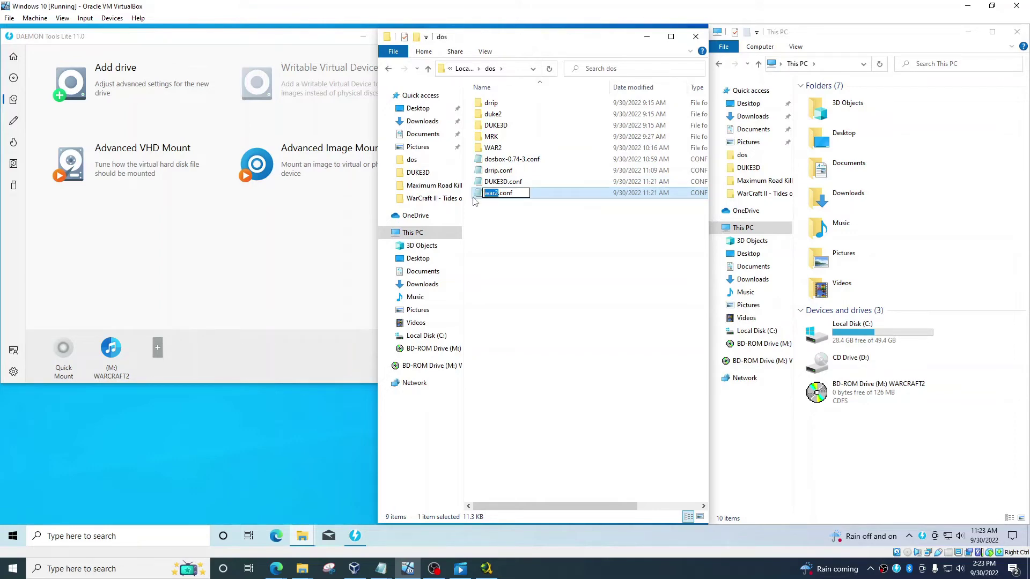
{"action": "type", "text": "WAR2"}
{"action": "key", "text": "Return"}
- Open WAR2.conf in Notepad at its autoexec section and look inside the WAR2 folder for the game's executable name
{"action": "key", "text": "Return"}
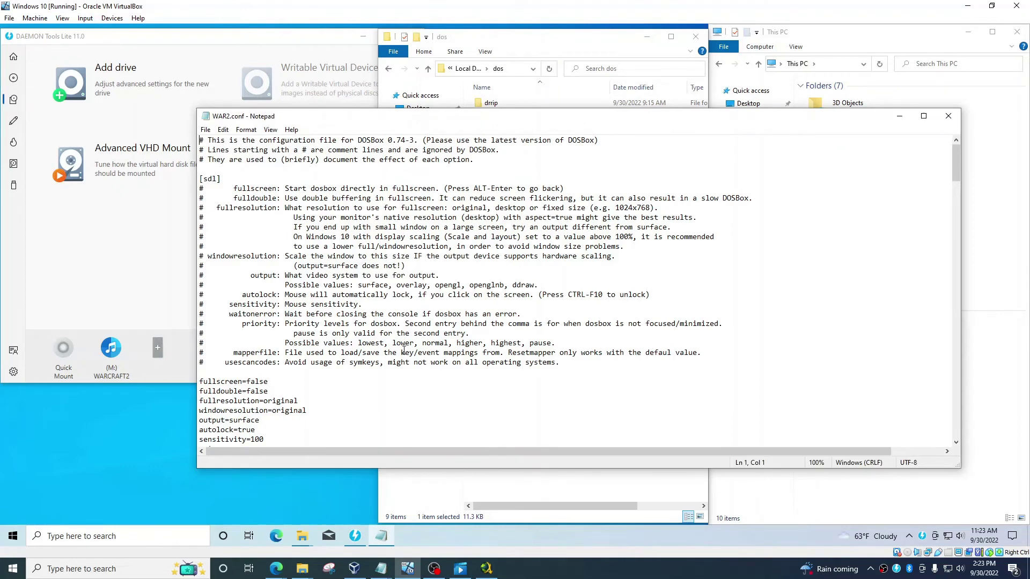
{"action": "scroll", "coordinate": [427, 276], "scroll_direction": "down", "scroll_amount": 20}
{"action": "scroll", "coordinate": [408, 358], "scroll_direction": "down", "scroll_amount": 20}
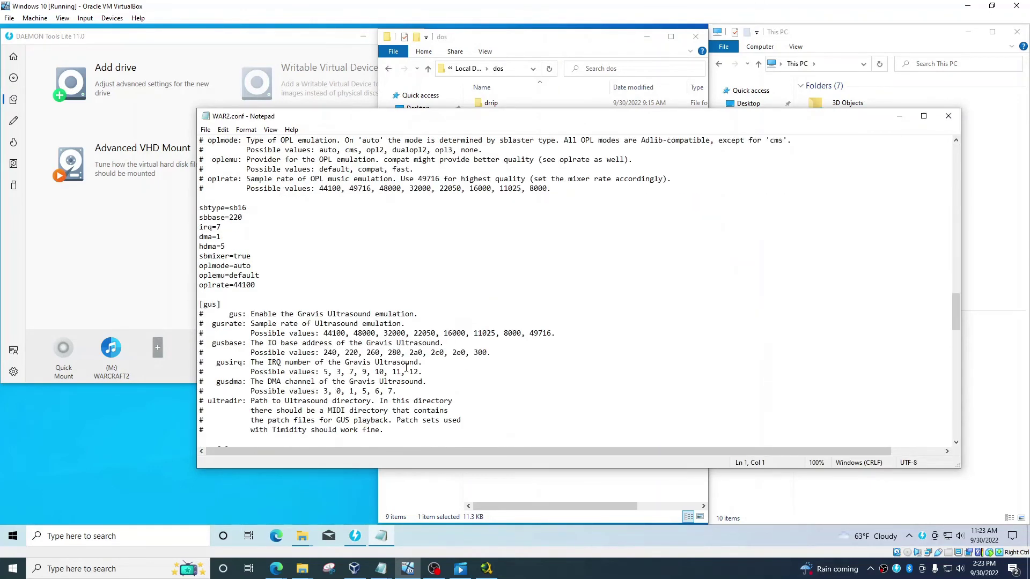
{"action": "left_click", "coordinate": [886, 35]}
{"action": "left_click", "coordinate": [489, 49]}
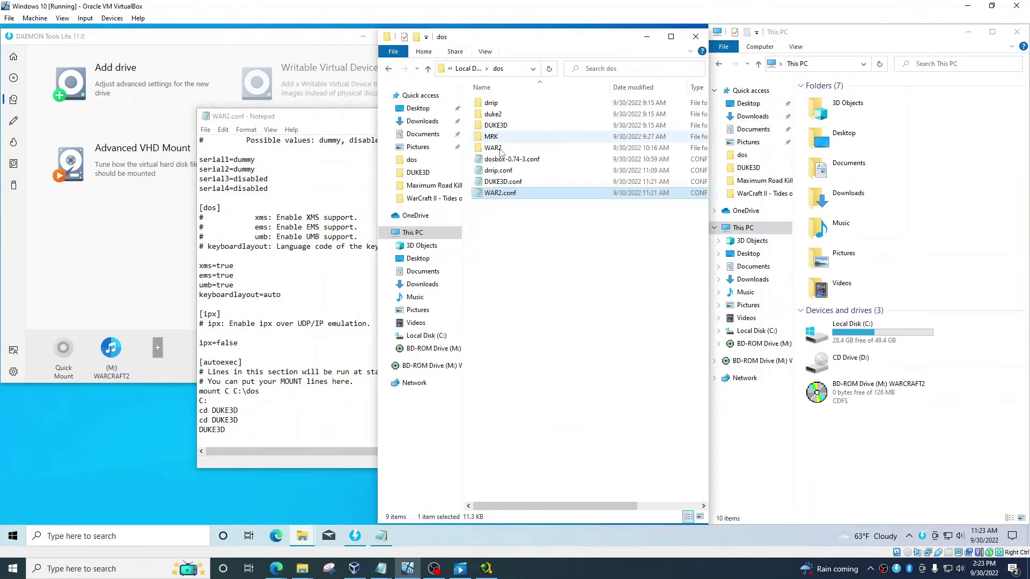
{"action": "left_click", "coordinate": [495, 150]}
{"action": "double_click", "coordinate": [493, 149]}
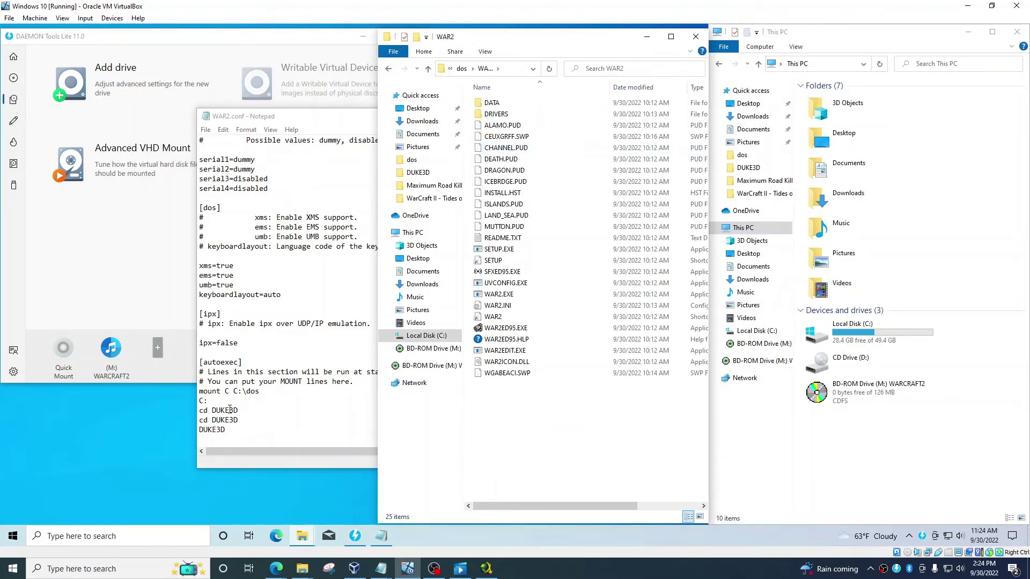
- In the autoexec section, change the first "cd DUKE3D" to "cd WAR2", delete the second one, and replace the final DUKE3D command with WAR2
{"action": "double_click", "coordinate": [229, 410]}
{"action": "type", "text": "WAR2"}
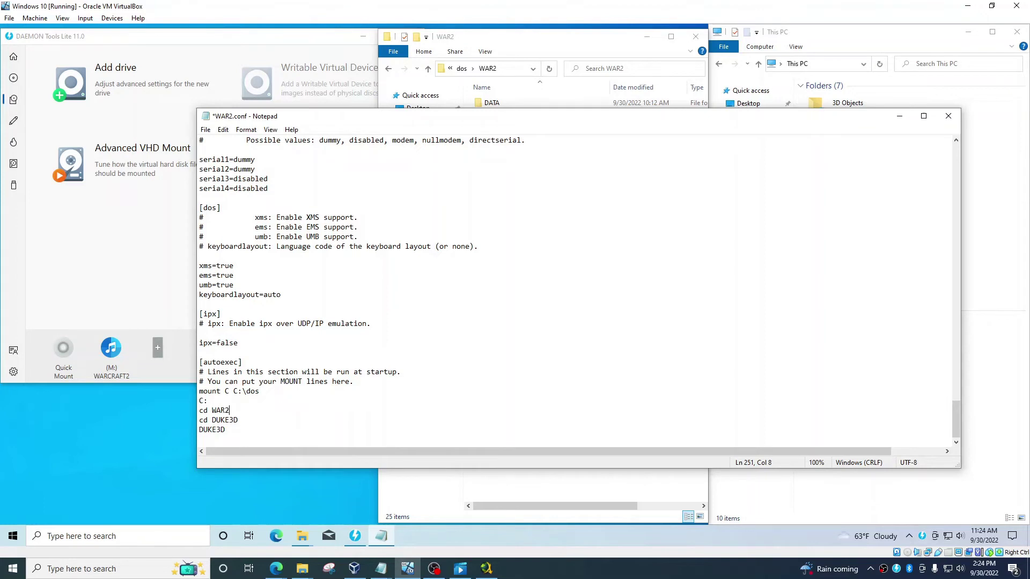
{"action": "left_click_drag", "start_coordinate": [238, 422], "coordinate": [203, 421]}
{"action": "key", "text": "BackSpace"}
{"action": "key", "text": "BackSpace"}
{"action": "double_click", "coordinate": [221, 421]}
{"action": "key", "text": "ctrl+c"}
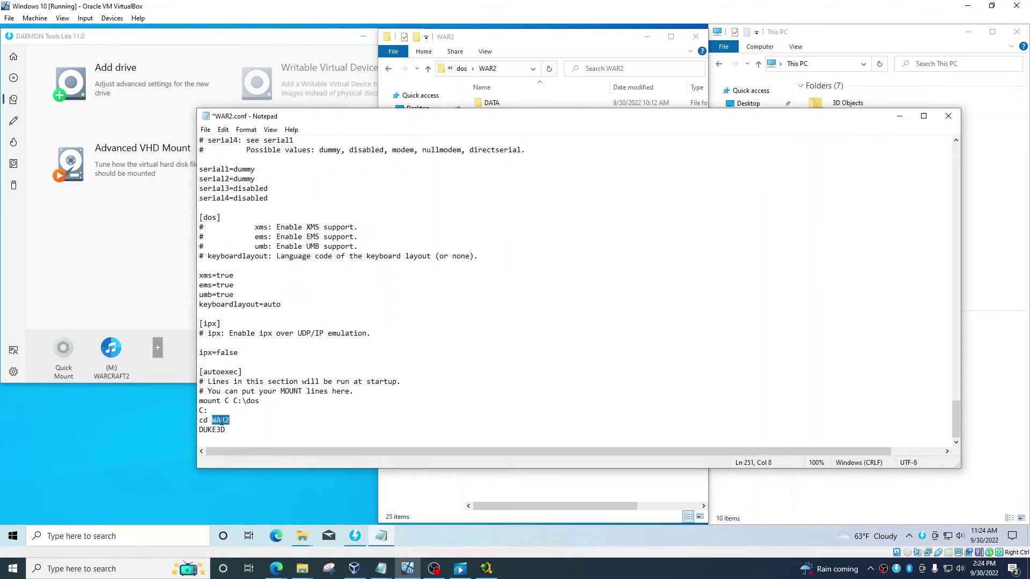
{"action": "double_click", "coordinate": [213, 431]}
{"action": "key", "text": "ctrl+v"}
- Add the line "mount M M:\ -t cdrom" below "mount C C:\dos", then save and close WAR2.conf
{"action": "key", "text": "Return"}
{"action": "left_click_drag", "start_coordinate": [259, 403], "coordinate": [210, 403]}
{"action": "left_click", "coordinate": [220, 402]}
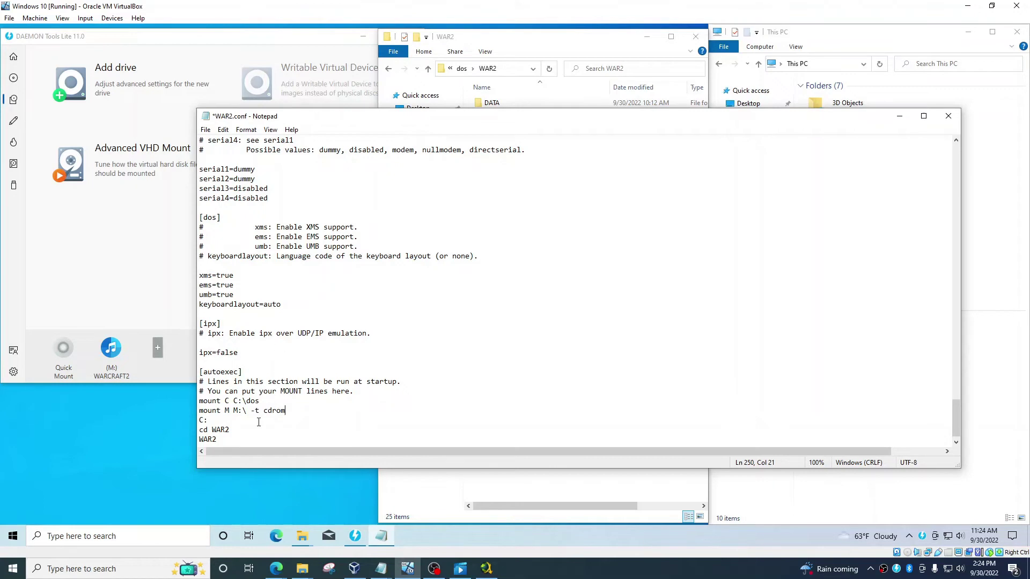
{"action": "scroll", "coordinate": [268, 407], "scroll_direction": "down", "scroll_amount": 1}
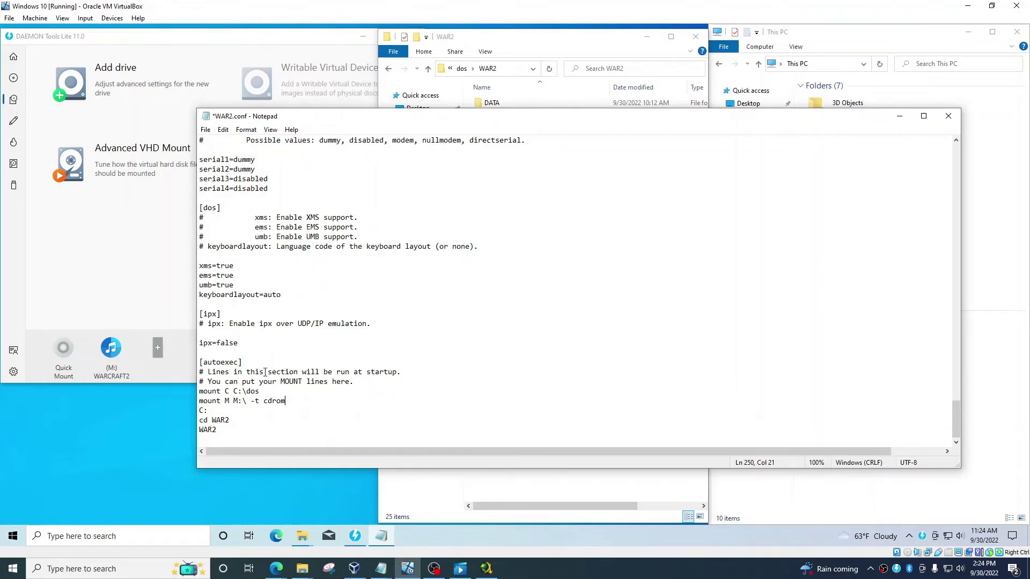
{"action": "left_click", "coordinate": [206, 129]}
{"action": "left_click", "coordinate": [232, 180]}
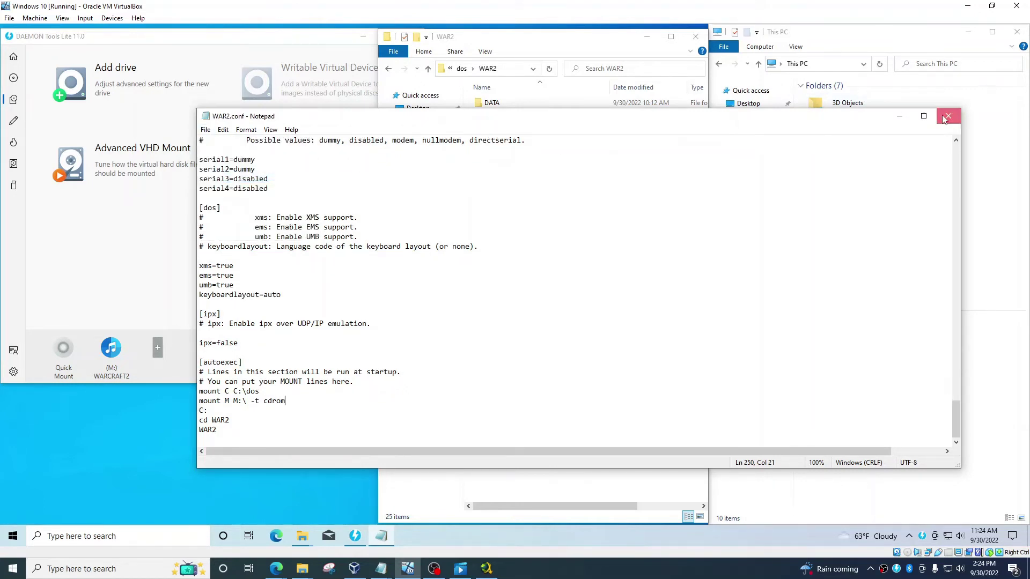
{"action": "left_click", "coordinate": [949, 116]}
- In the Dos Games folder inside Downloads, duplicate the "Duke Nukem 3d Dos game 1996" shortcut and name the copy "Warcraft 2"
{"action": "double_click", "coordinate": [869, 260]}
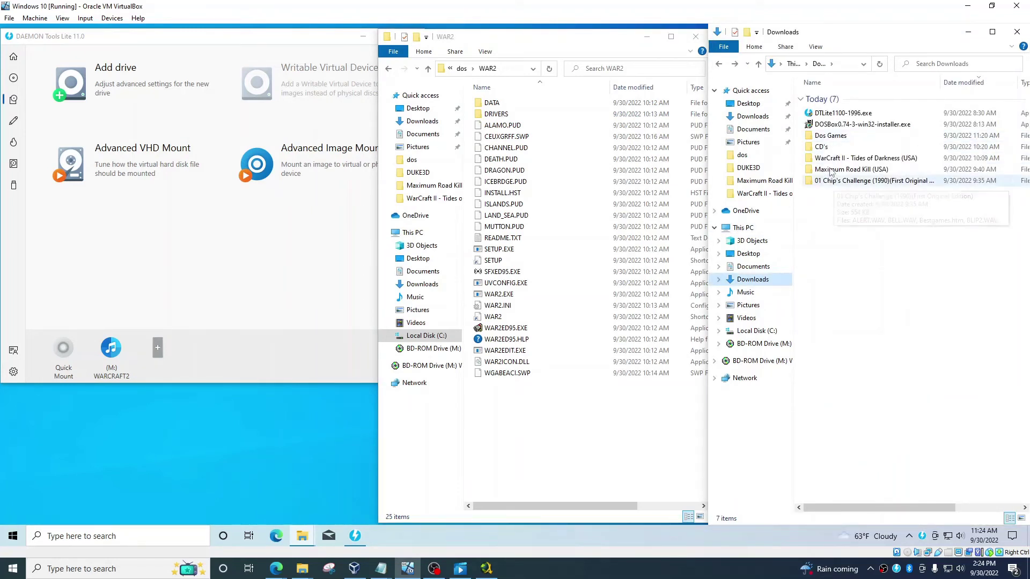
{"action": "double_click", "coordinate": [830, 138]}
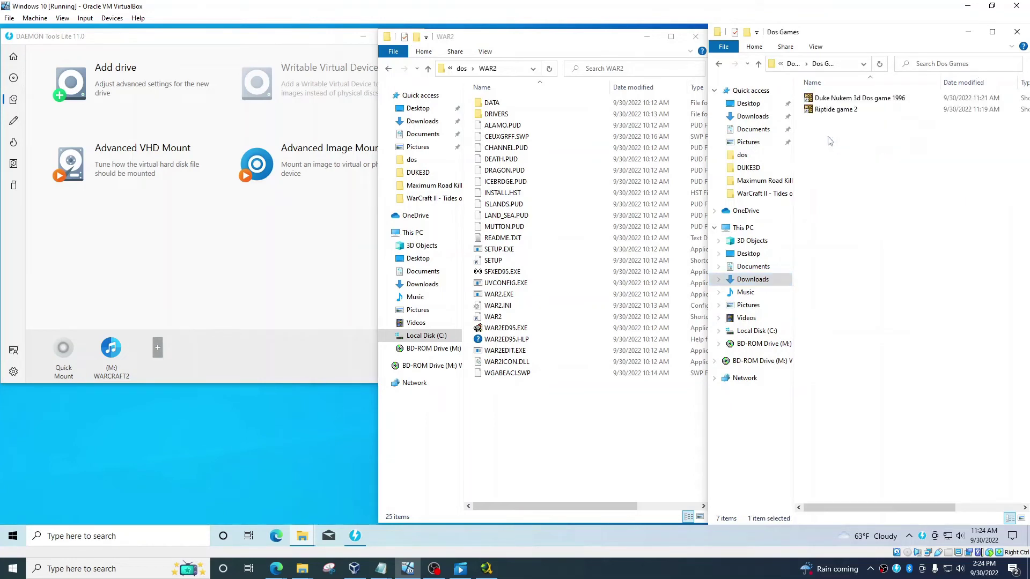
{"action": "left_click", "coordinate": [829, 100]}
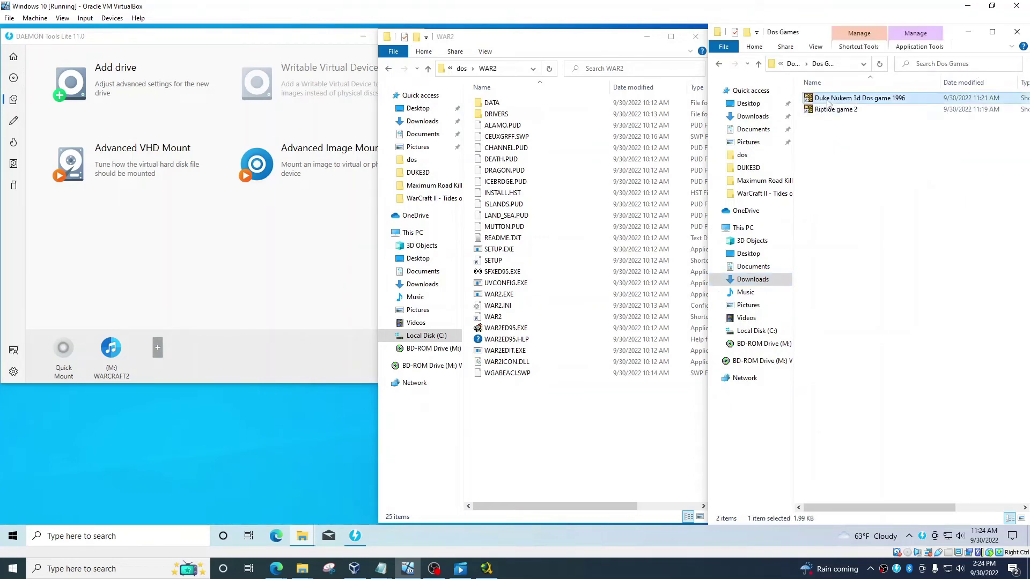
{"action": "left_click", "coordinate": [857, 251]}
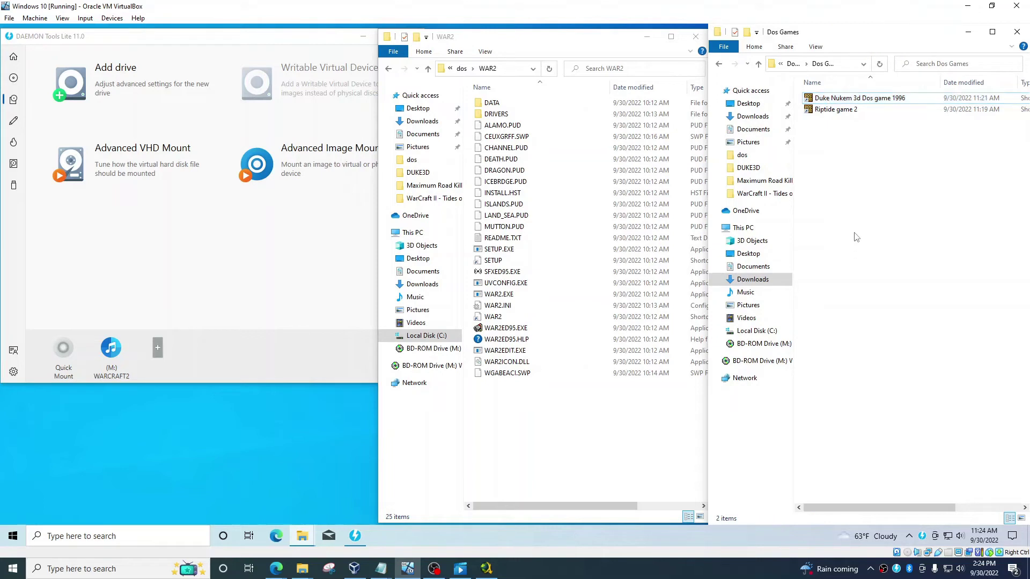
{"action": "key", "text": "ctrl+v"}
{"action": "key", "text": "F2"}
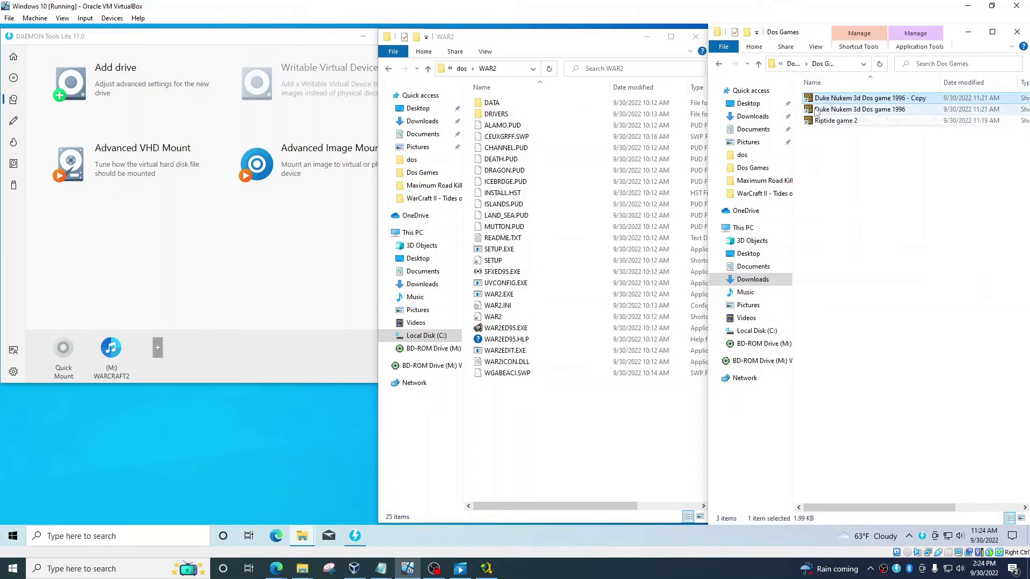
{"action": "type", "text": "Warcraft 2"}
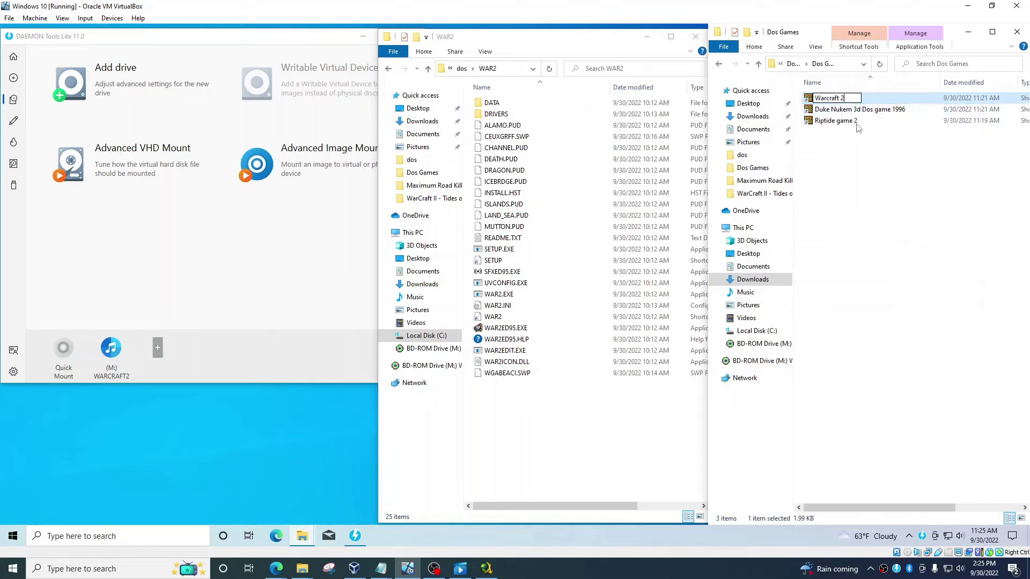
{"action": "key", "text": "Return"}
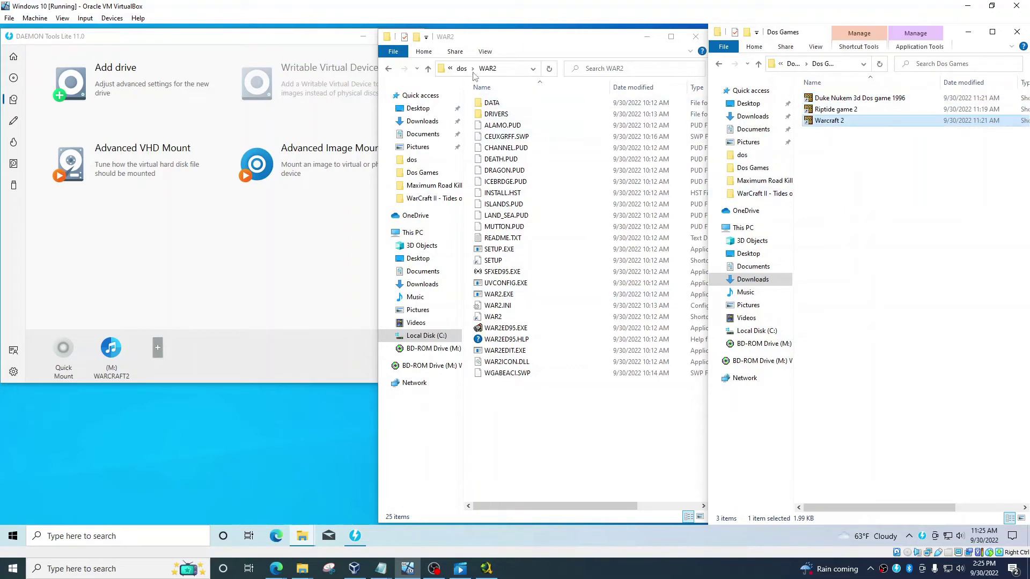
- Go back to the dos folder and point the Warcraft 2 shortcut's target at c:\dos\WAR2.conf in its properties
{"action": "left_click", "coordinate": [462, 71]}
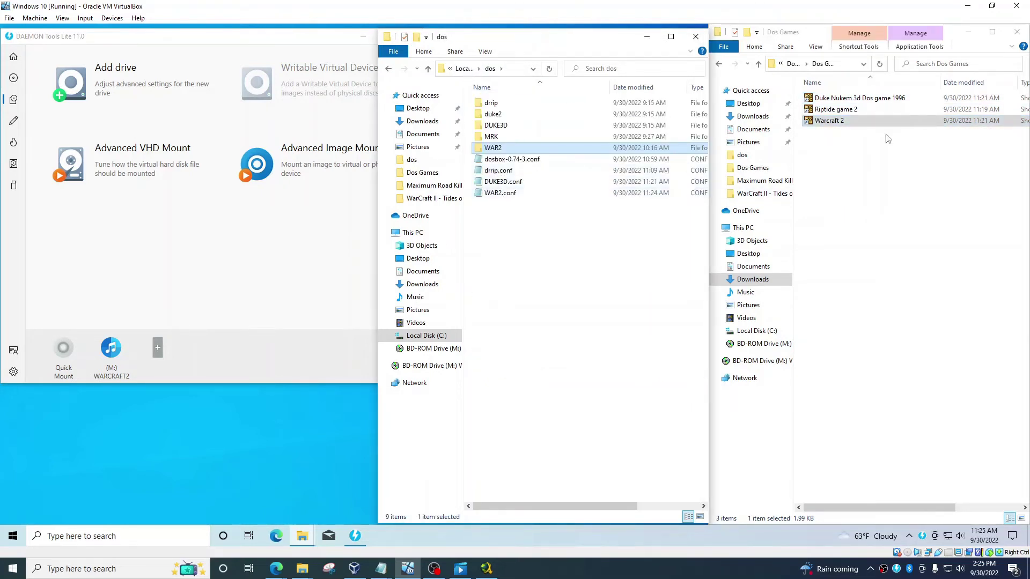
{"action": "left_click", "coordinate": [828, 121]}
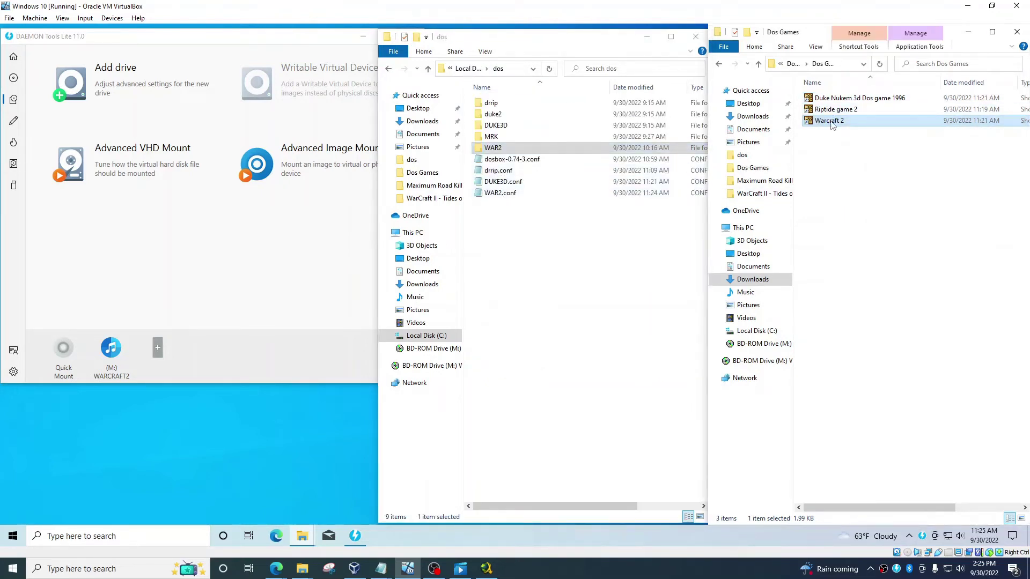
{"action": "right_click", "coordinate": [830, 121]}
{"action": "left_click", "coordinate": [863, 339]}
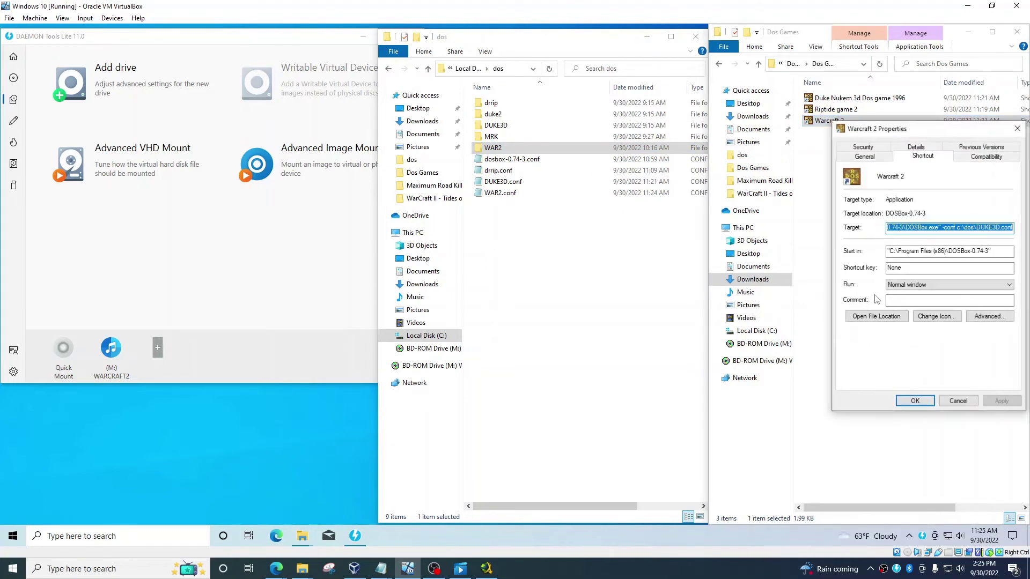
{"action": "left_click", "coordinate": [992, 228]}
{"action": "left_click_drag", "start_coordinate": [1001, 228], "coordinate": [991, 228]}
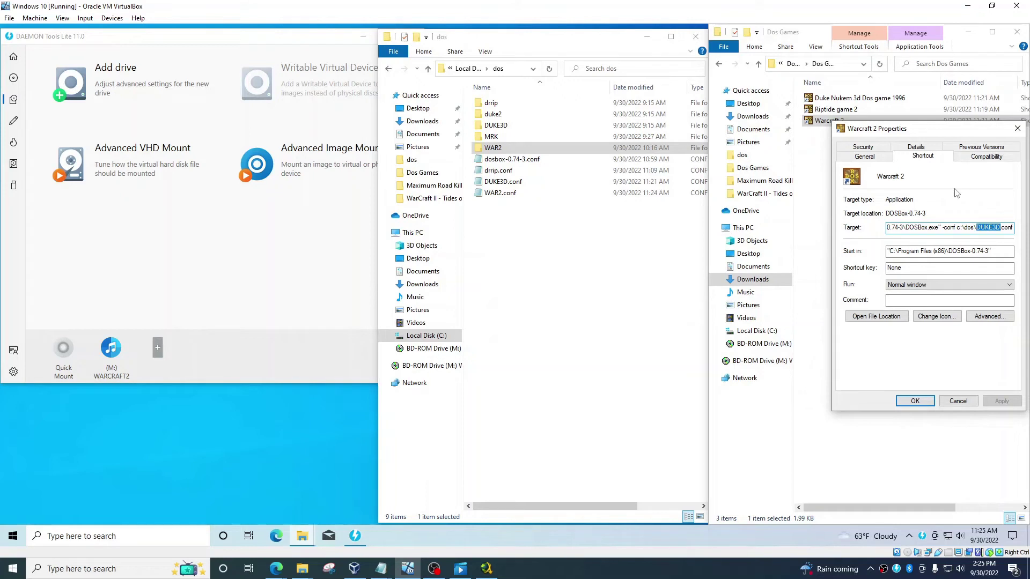
{"action": "type", "text": "WAR2"}
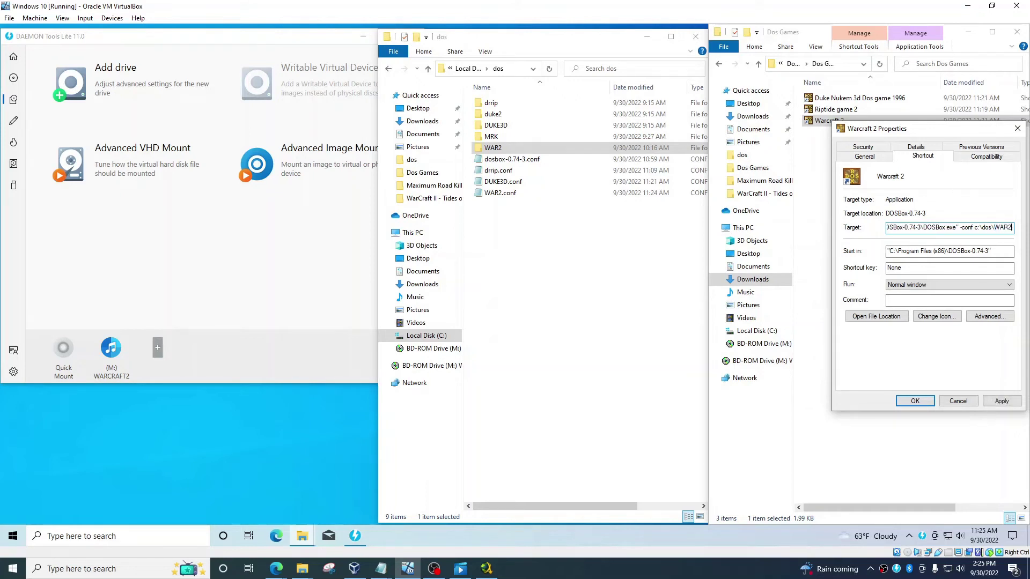
{"action": "type", "text": "."}
{"action": "left_click", "coordinate": [915, 402]}
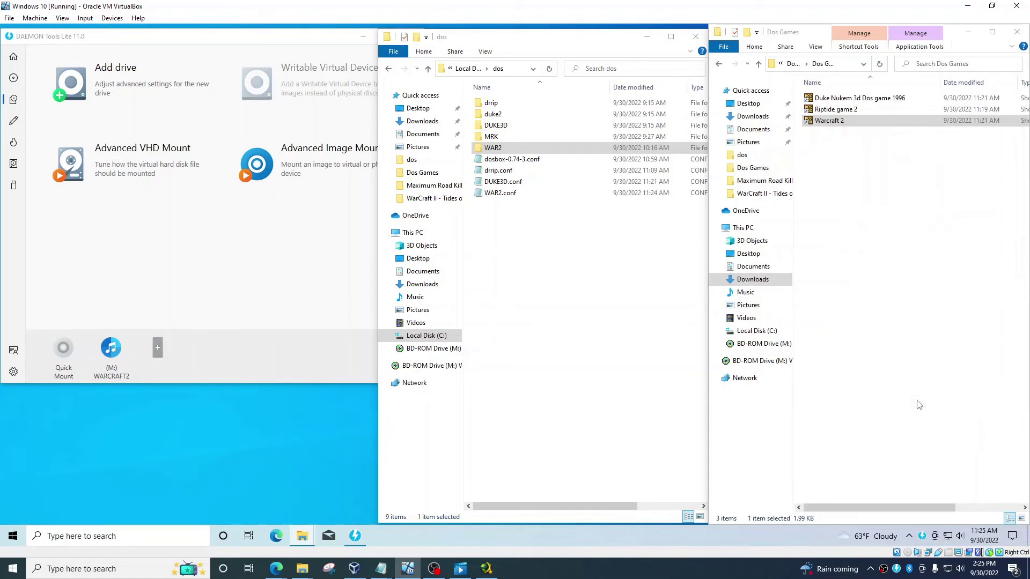
- Launch the game from the Warcraft 2 shortcut, choose Single Player Game and answer OK to the CD request
{"action": "left_click", "coordinate": [815, 123]}
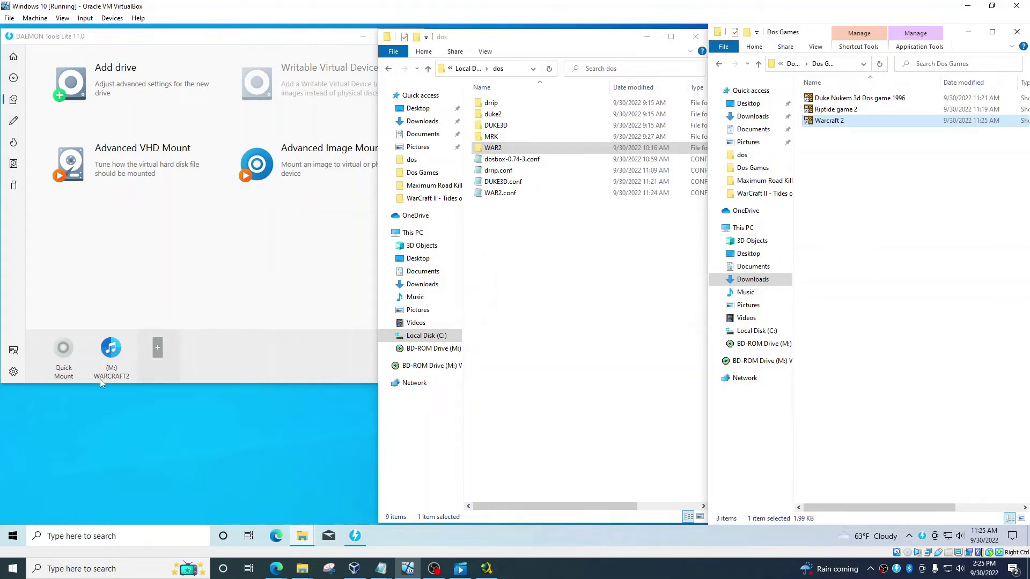
{"action": "double_click", "coordinate": [829, 120]}
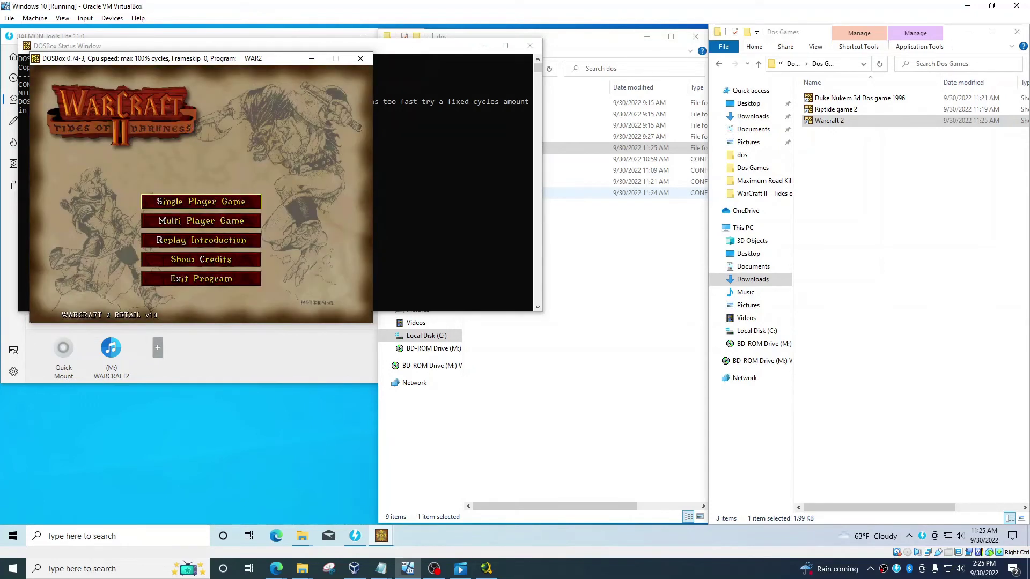
{"action": "key", "text": "Return"}
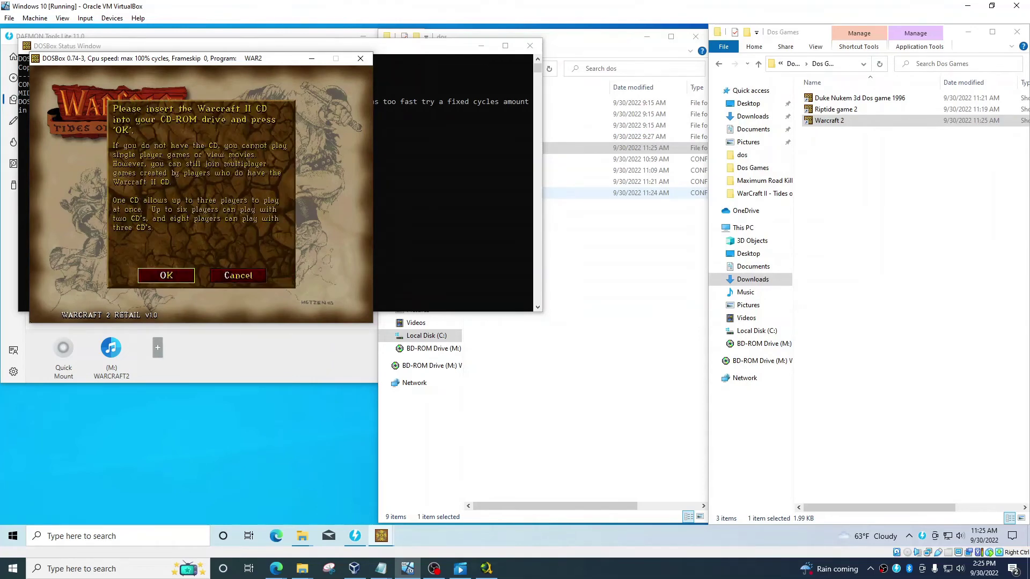
{"action": "key", "text": "Return"}
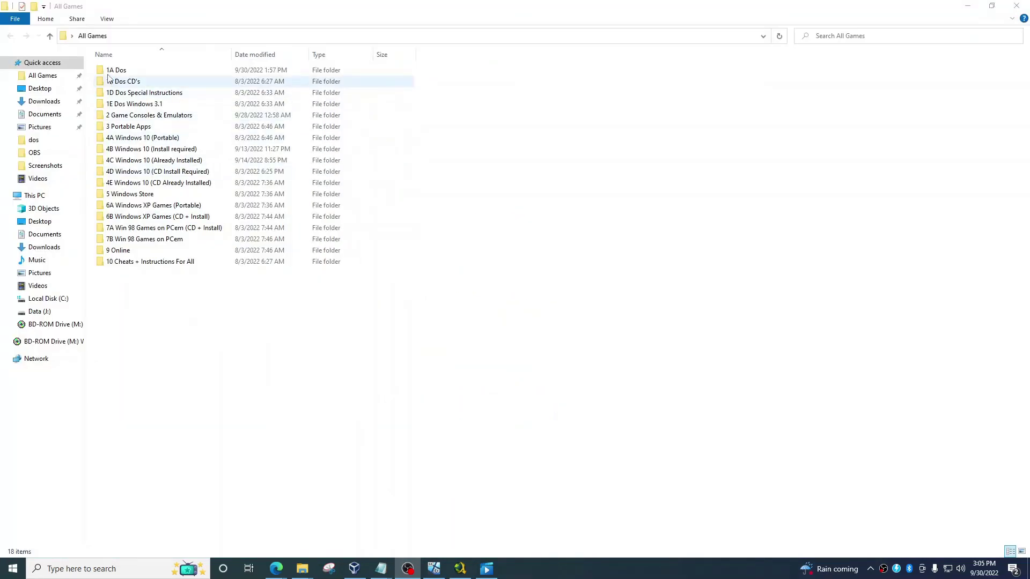
- Look through the 1A Dos, 1B Dos CD's and 1D Dos Special Instructions folders in All Games to see how the shortcuts are organised
{"action": "left_click", "coordinate": [129, 70]}
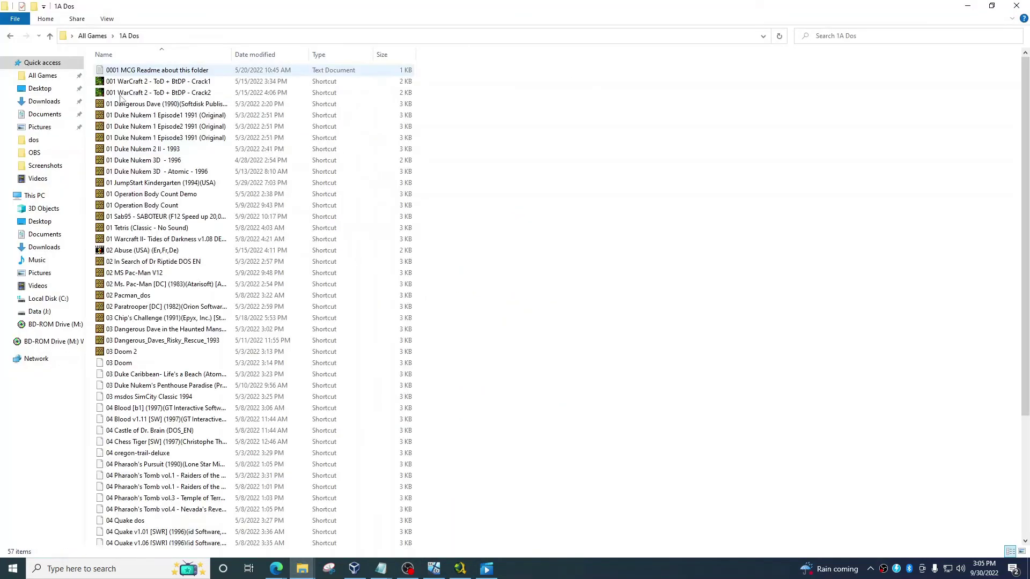
{"action": "scroll", "coordinate": [207, 142], "scroll_direction": "down", "scroll_amount": 5}
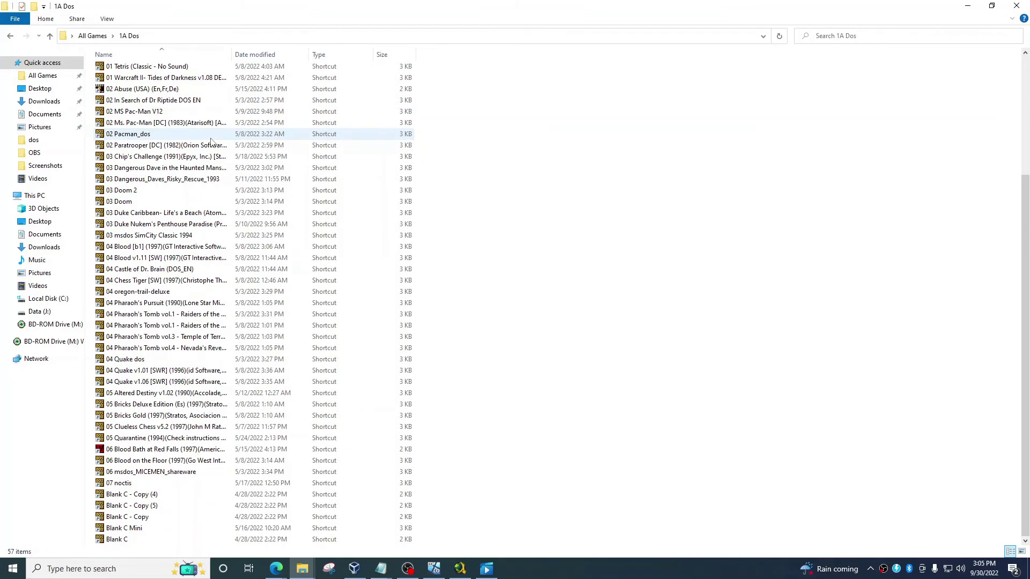
{"action": "key", "text": "BackSpace"}
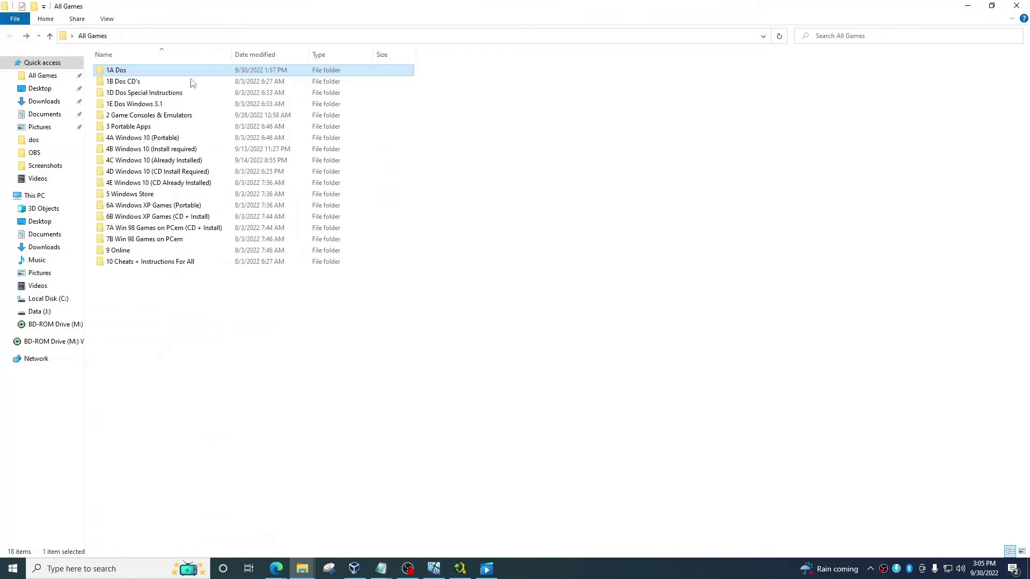
{"action": "double_click", "coordinate": [192, 81]}
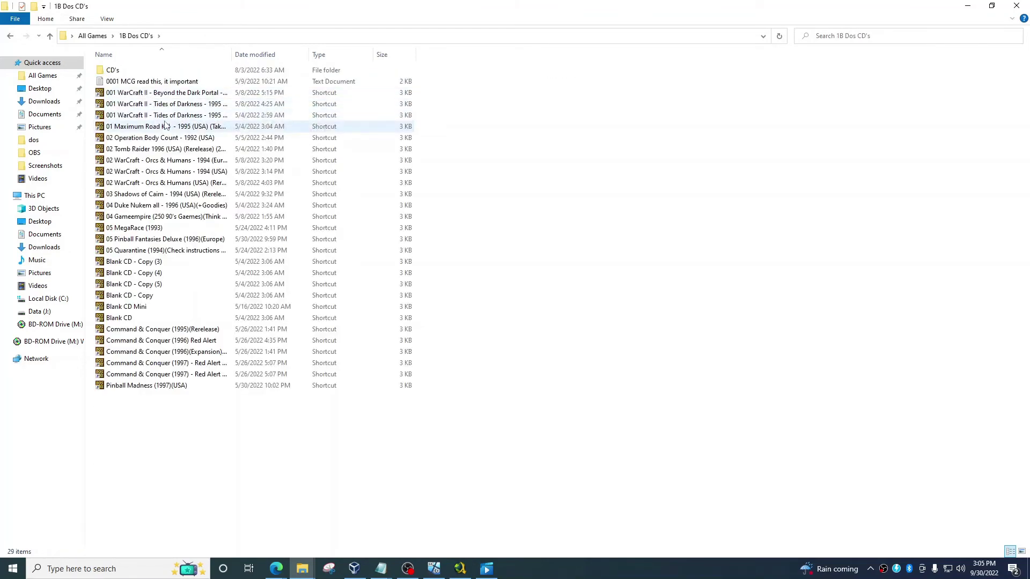
{"action": "double_click", "coordinate": [121, 74]}
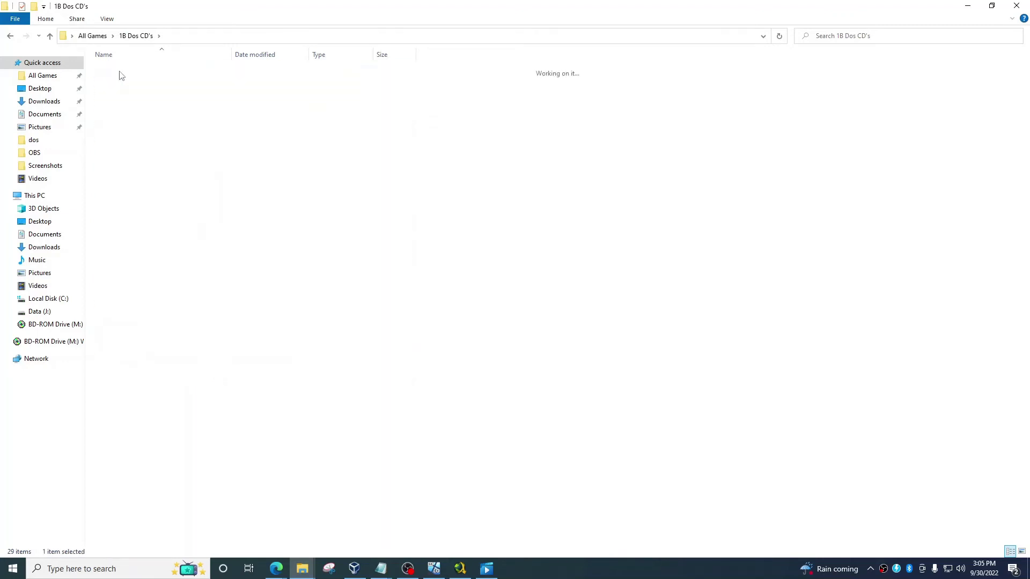
{"action": "key", "text": "BackSpace"}
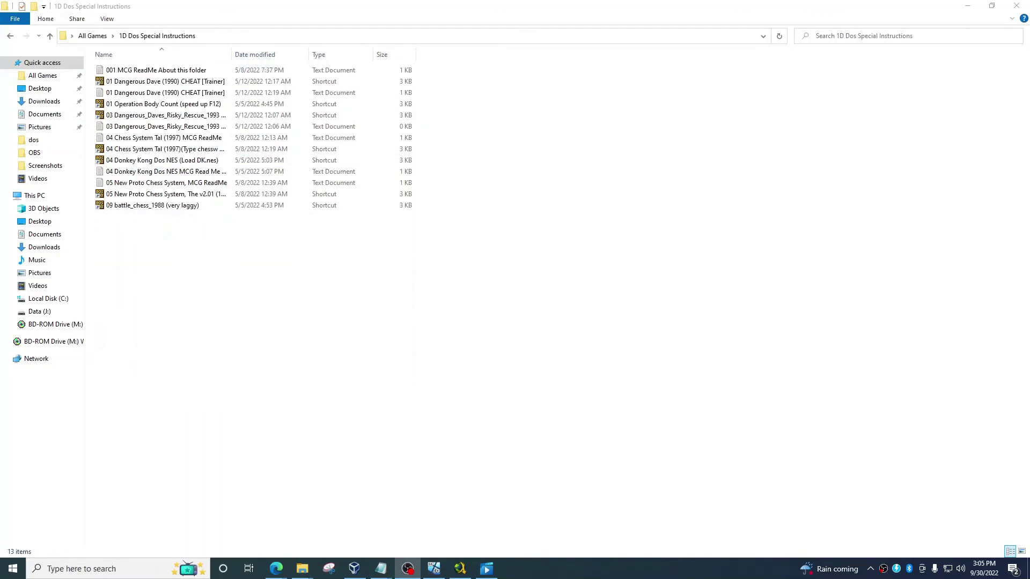
{"action": "left_click", "coordinate": [142, 95]}
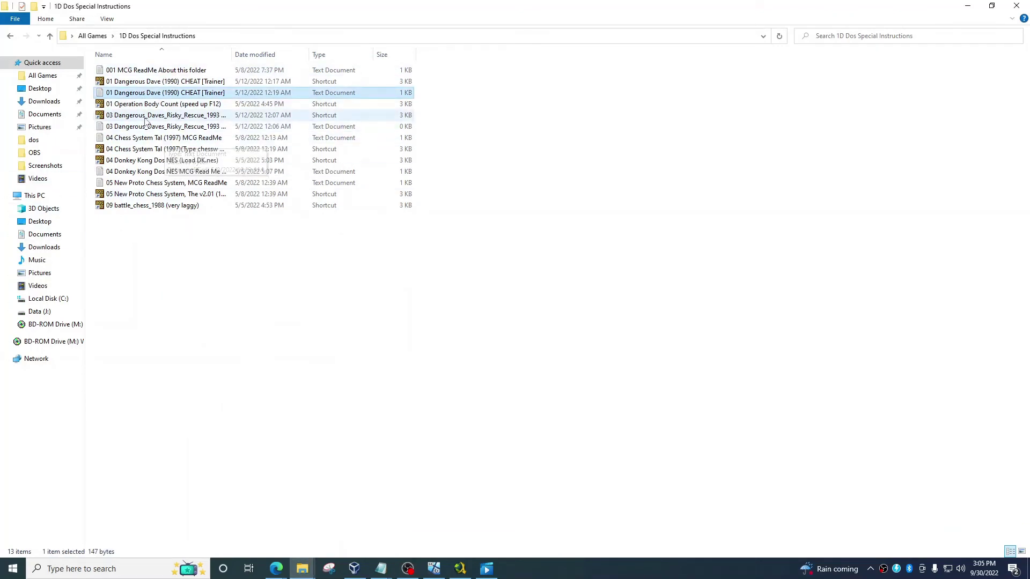
{"action": "left_click", "coordinate": [140, 138]}
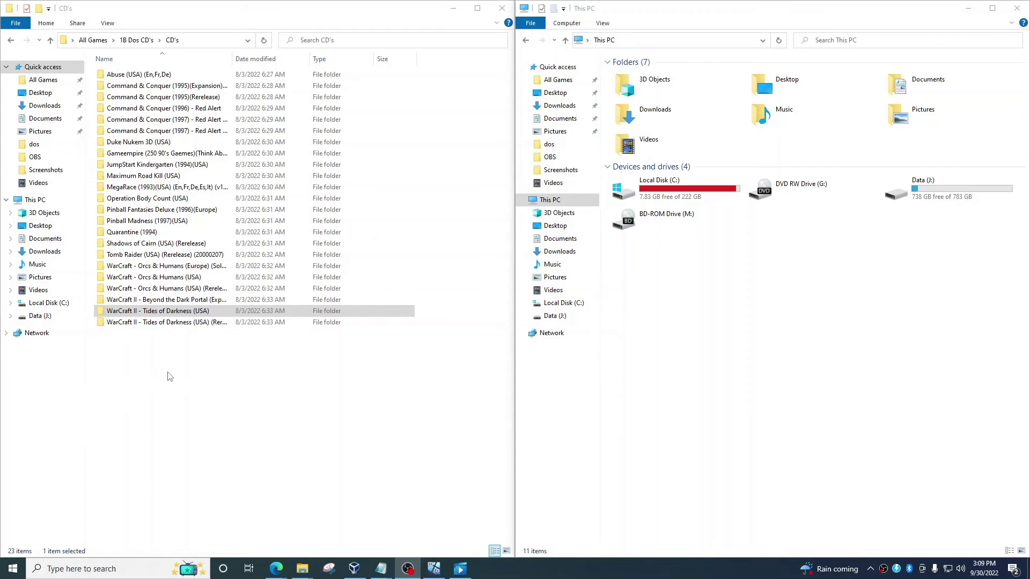
- Open the "WarCraft II - Tides of Darkness (USA)" folder in CD's and bring up the DAEMON Tools Lite window
{"action": "left_click", "coordinate": [171, 316]}
{"action": "left_click", "coordinate": [144, 313]}
{"action": "double_click", "coordinate": [144, 311]}
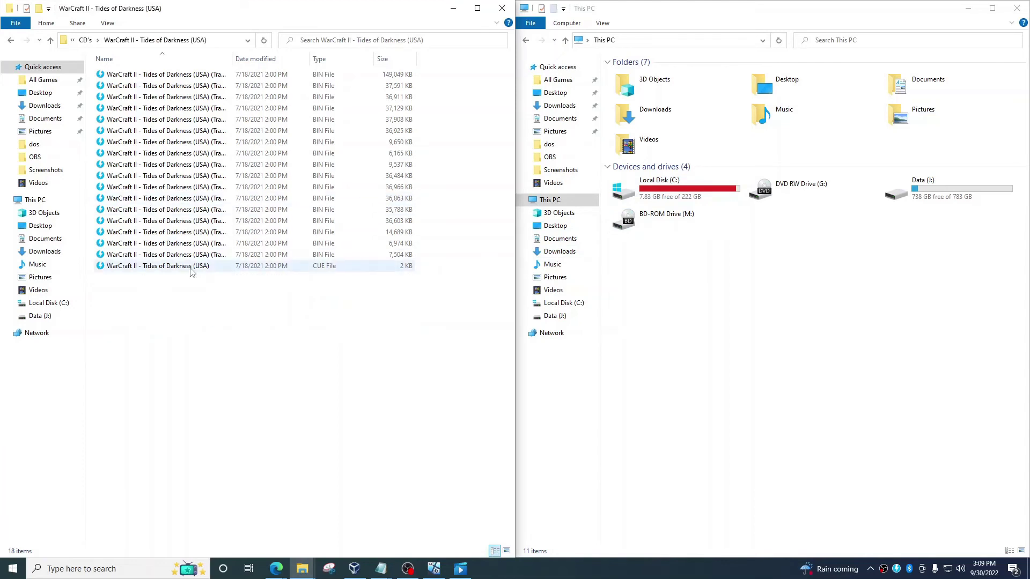
{"action": "right_click", "coordinate": [900, 569]}
{"action": "left_click", "coordinate": [936, 496]}
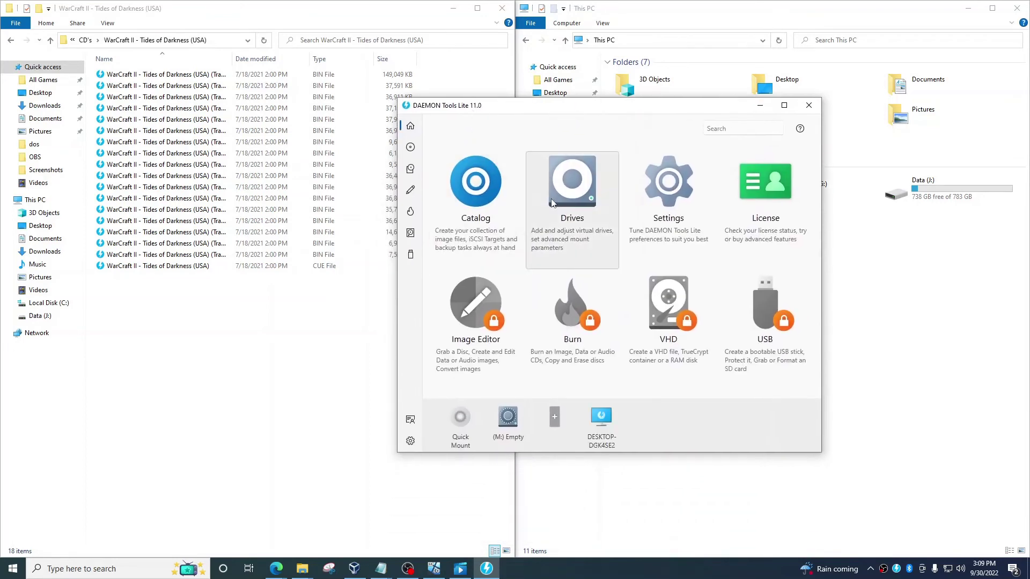
- Look at the drive letters offered for a new virtual drive and back out without adding one
{"action": "left_click", "coordinate": [556, 196]}
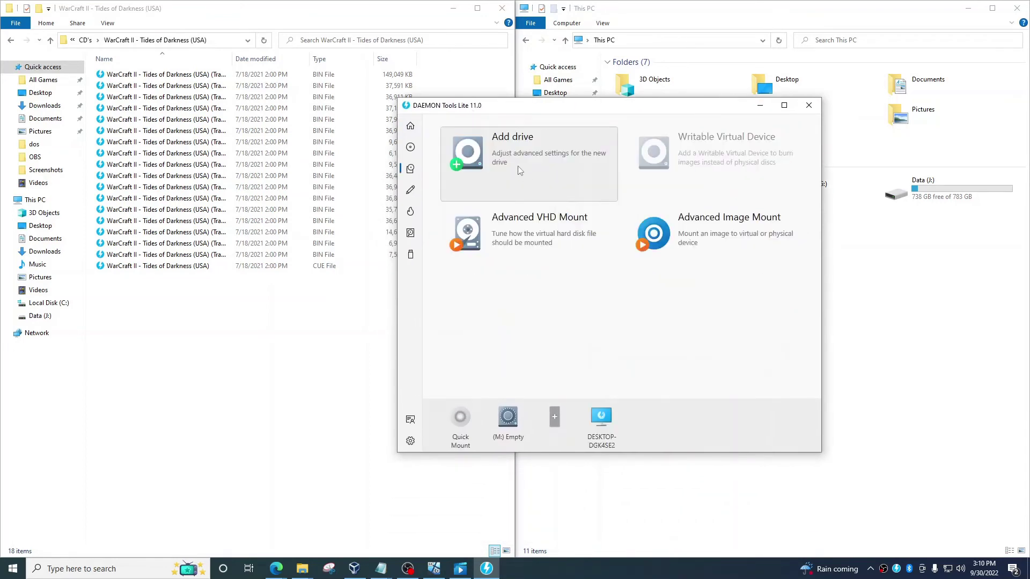
{"action": "left_click", "coordinate": [533, 167]}
{"action": "left_click", "coordinate": [505, 243]}
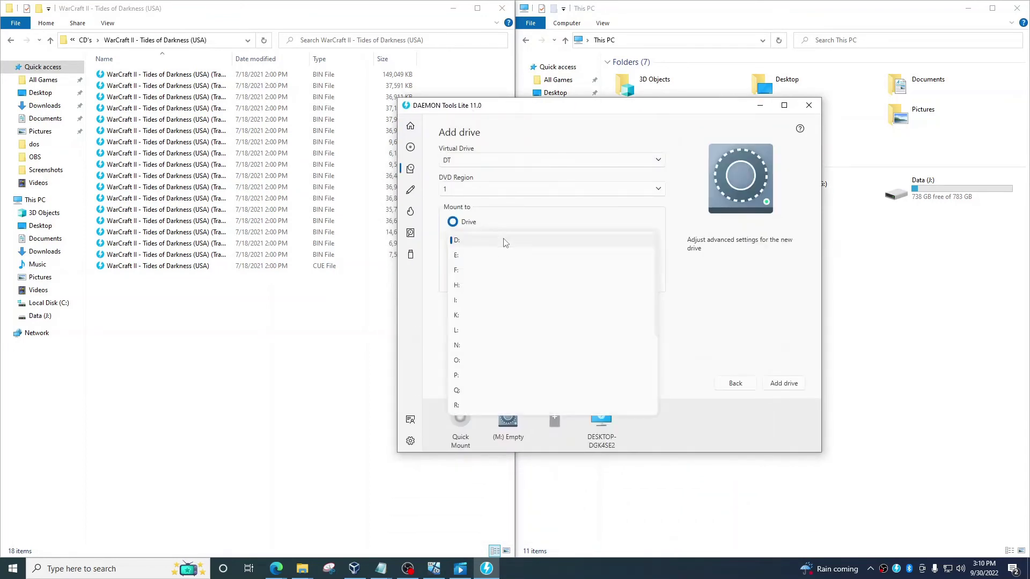
{"action": "left_click", "coordinate": [734, 310]}
{"action": "left_click", "coordinate": [732, 383]}
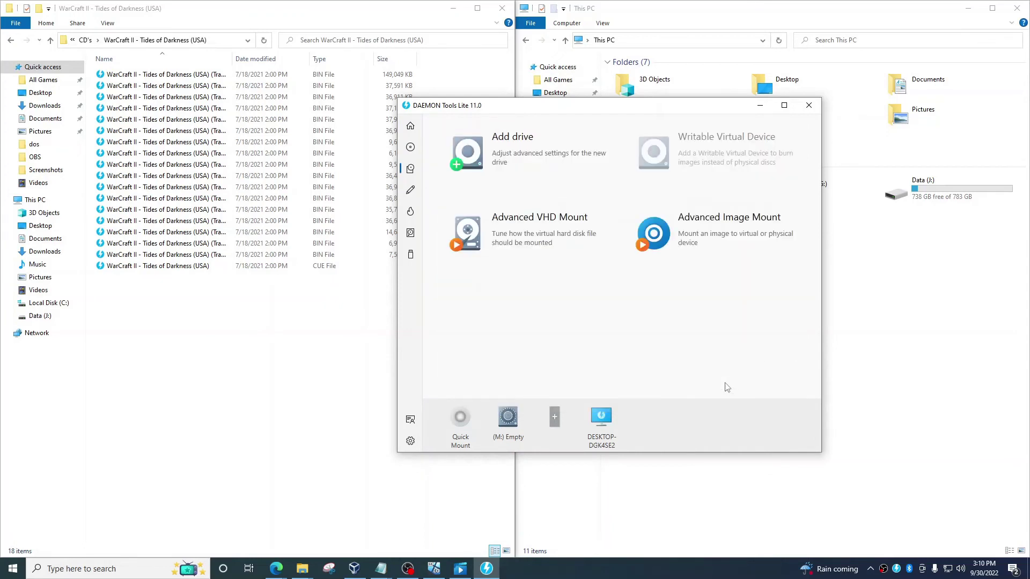
- Choose an image for virtual drive M: and browse to All Games > 1B Dos CD's > CD's
{"action": "mouse_move", "coordinate": [506, 426]}
{"action": "left_click", "coordinate": [507, 421]}
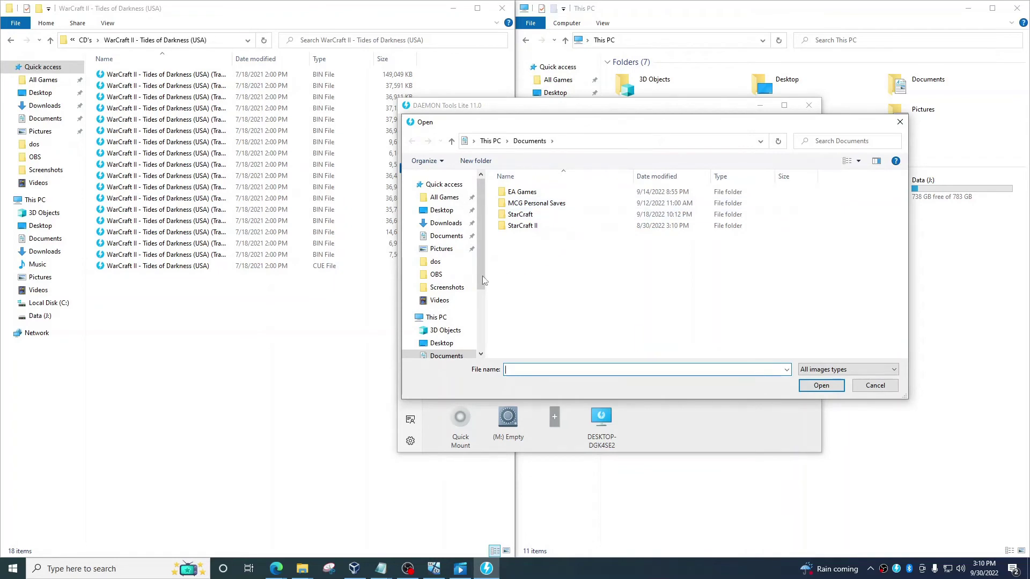
{"action": "left_click", "coordinate": [444, 184]}
{"action": "left_click", "coordinate": [444, 196]}
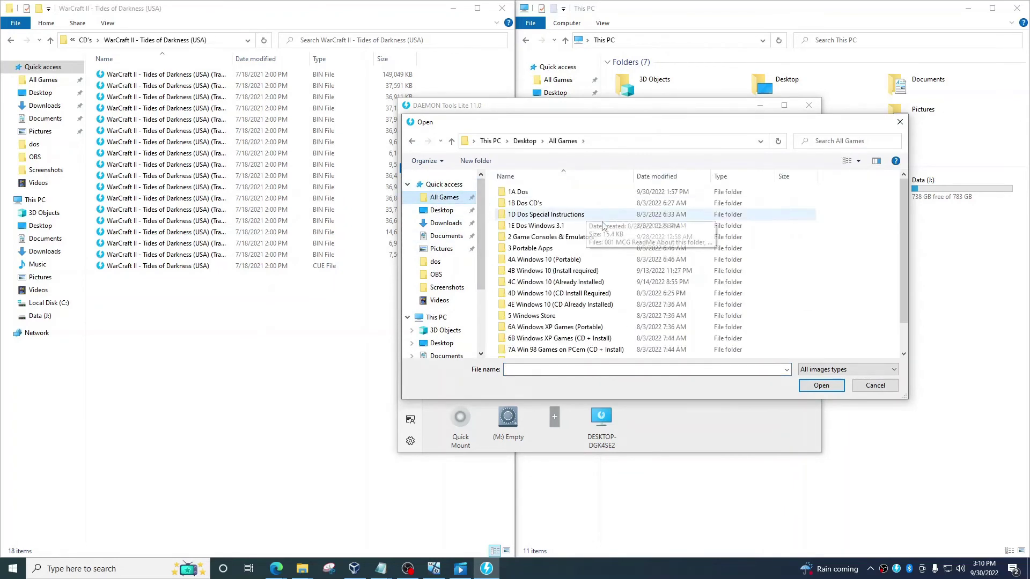
{"action": "left_click", "coordinate": [531, 204]}
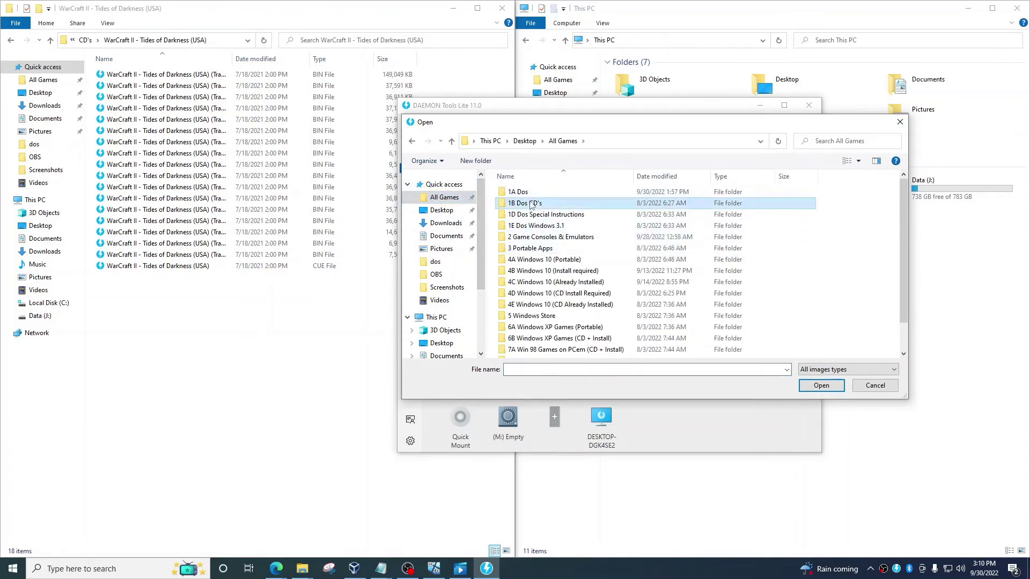
{"action": "double_click", "coordinate": [531, 204]}
{"action": "double_click", "coordinate": [530, 192]}
{"action": "scroll", "coordinate": [590, 301], "scroll_direction": "down", "scroll_amount": 3}
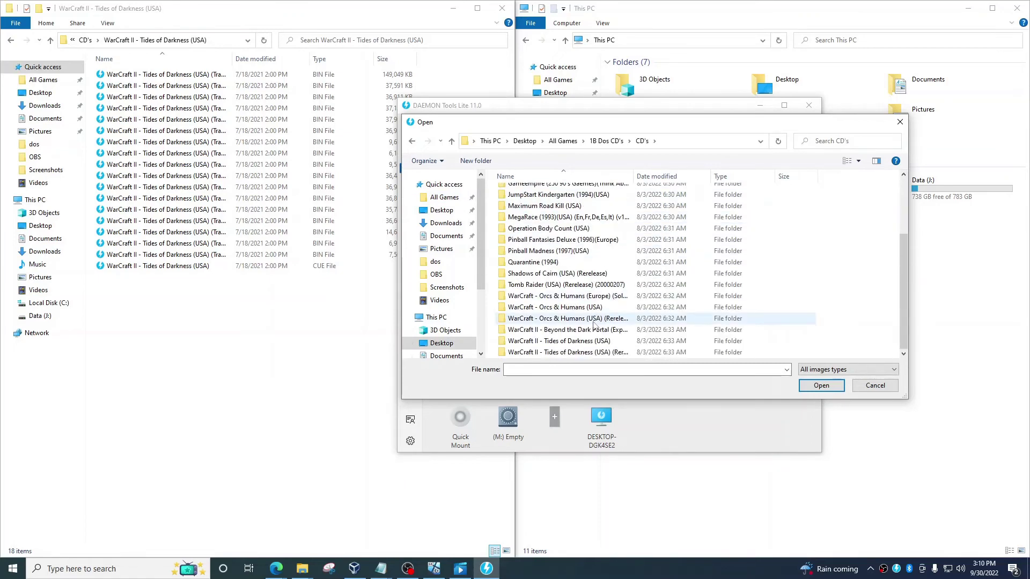
- Mount the CUE file from the "WarCraft II - Tides of Darkness (USA)" folder on drive M: and close DAEMON Tools Lite
{"action": "double_click", "coordinate": [564, 341]}
{"action": "scroll", "coordinate": [617, 322], "scroll_direction": "down", "scroll_amount": 1}
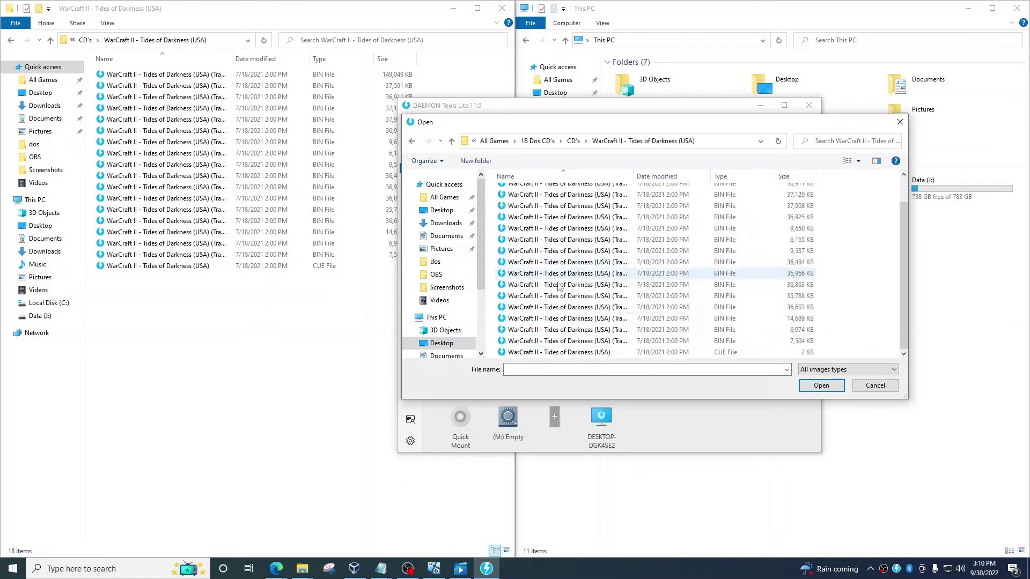
{"action": "left_click", "coordinate": [675, 353]}
{"action": "double_click", "coordinate": [676, 354]}
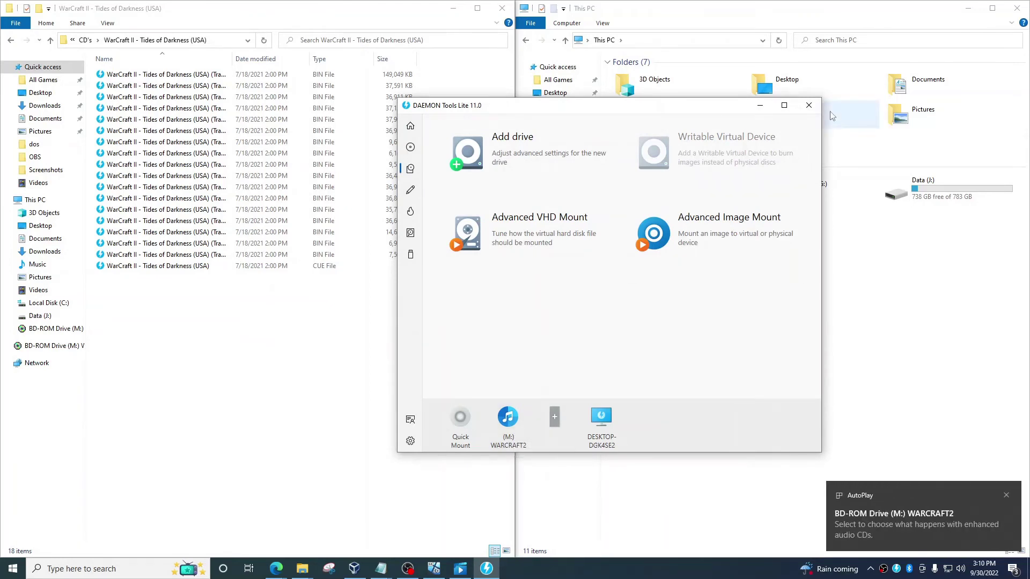
{"action": "left_click", "coordinate": [809, 106]}
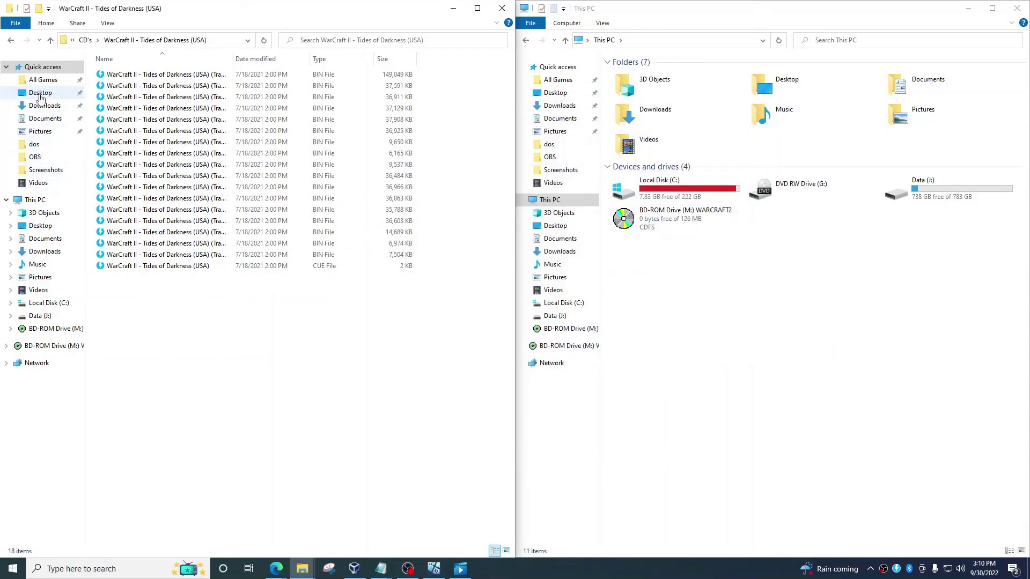
- Open C:\dos2 and rename the war2 configuration file to WAR2, matching the capital letters of the game folder
{"action": "left_click", "coordinate": [53, 200]}
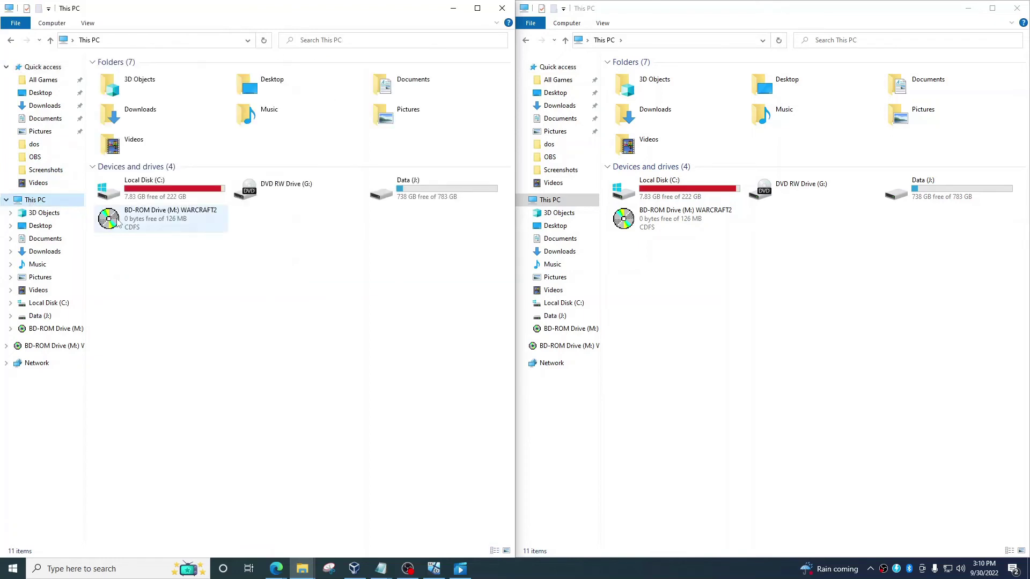
{"action": "double_click", "coordinate": [150, 187]}
{"action": "left_click", "coordinate": [114, 97]}
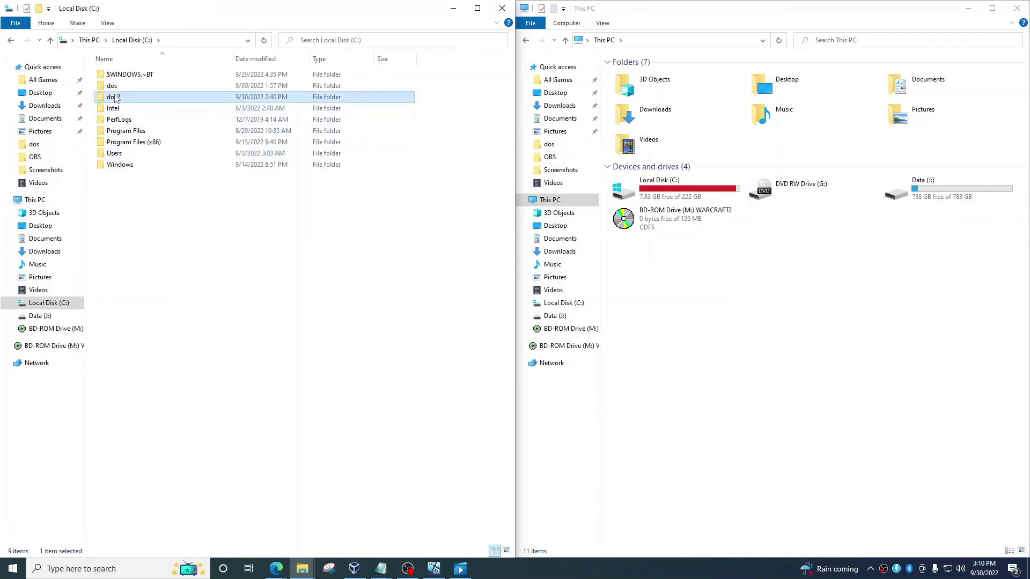
{"action": "double_click", "coordinate": [117, 99]}
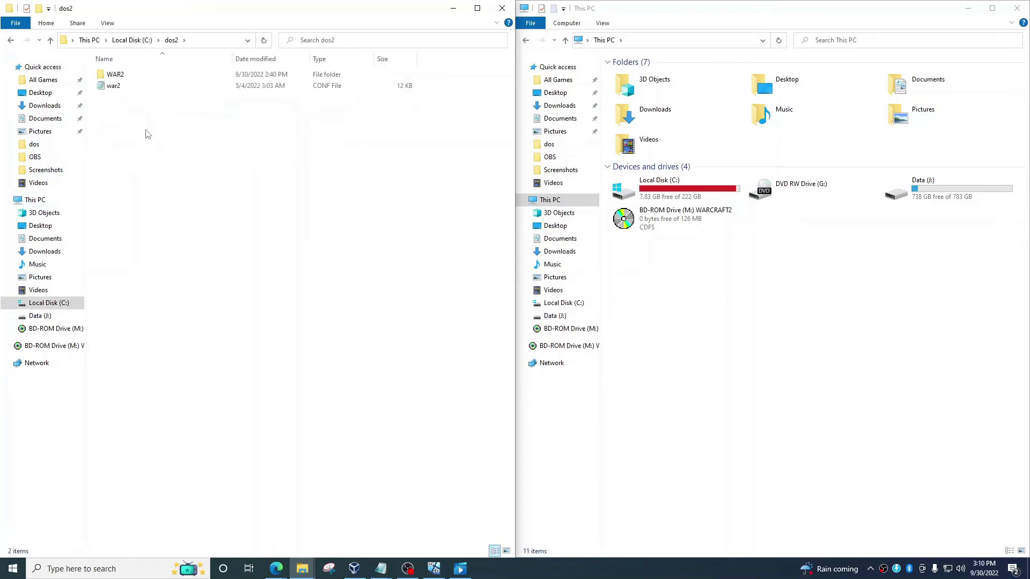
{"action": "left_click", "coordinate": [116, 90]}
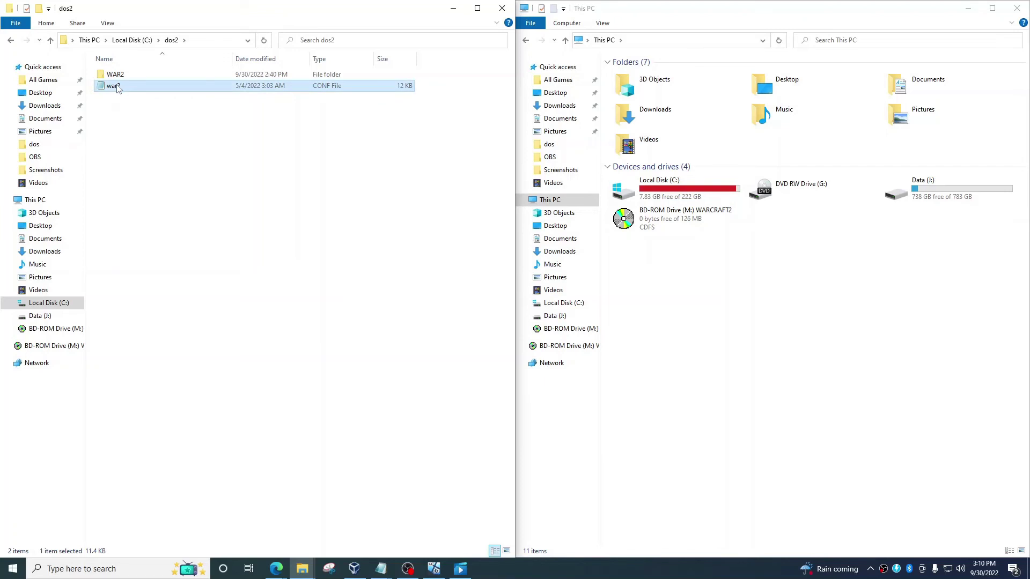
{"action": "left_click", "coordinate": [114, 86]}
{"action": "type", "text": "WAR2"}
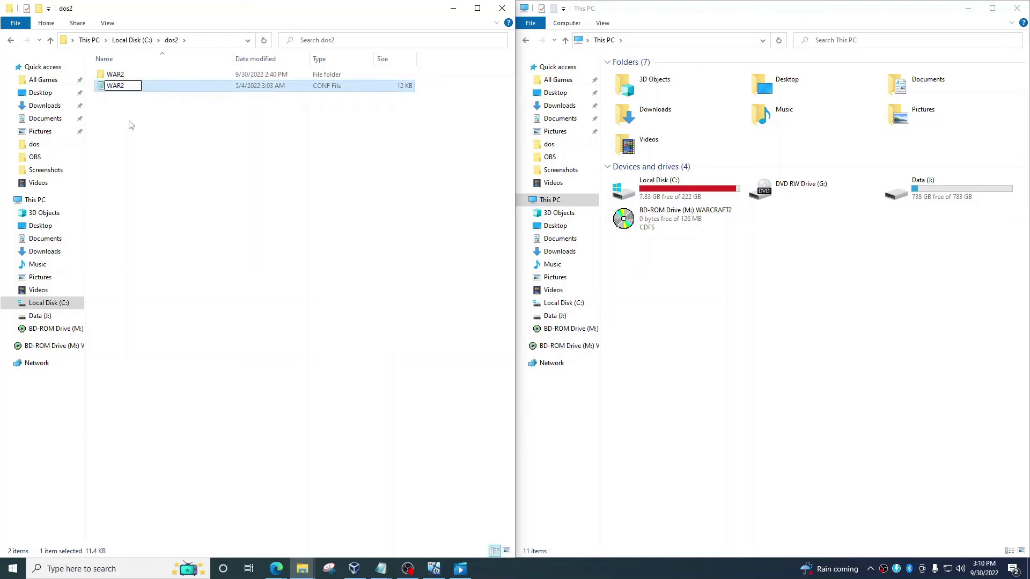
{"action": "key", "text": "Return"}
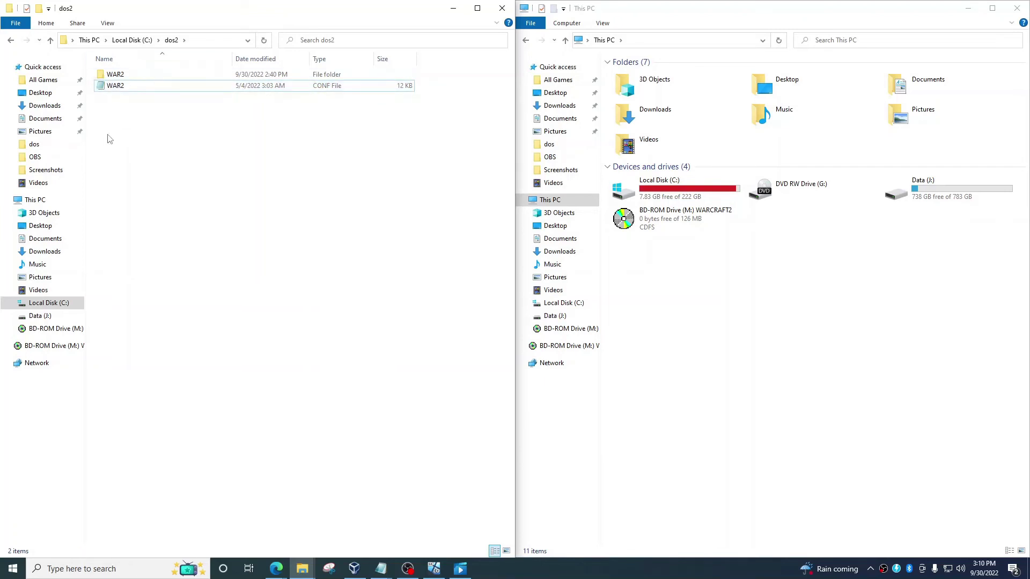
{"action": "left_click", "coordinate": [117, 91]}
{"action": "left_click", "coordinate": [135, 142]}
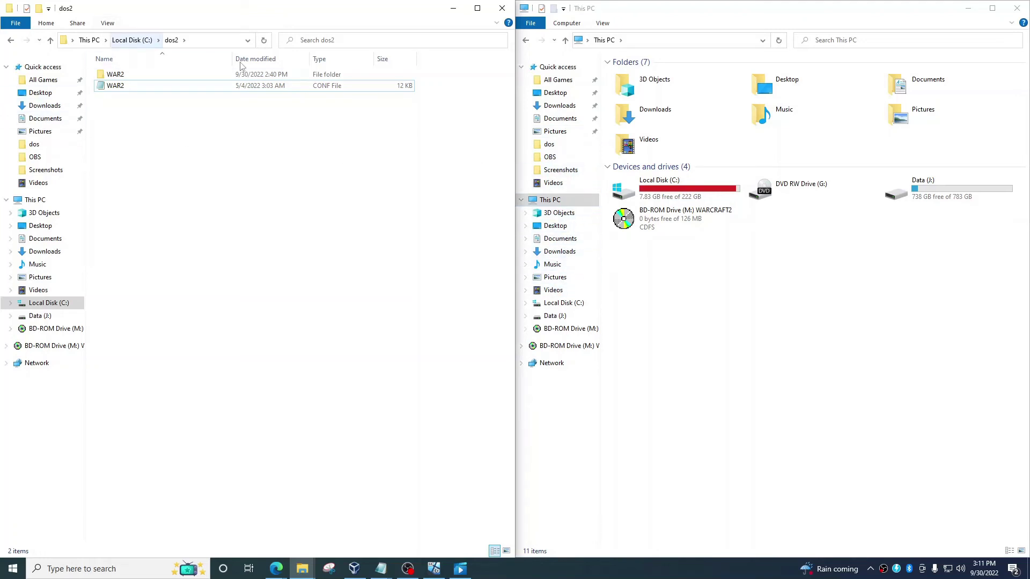
- Look through the game shortcuts in All Games > 1B Dos CD's and return to All Games
{"action": "left_click", "coordinate": [560, 80]}
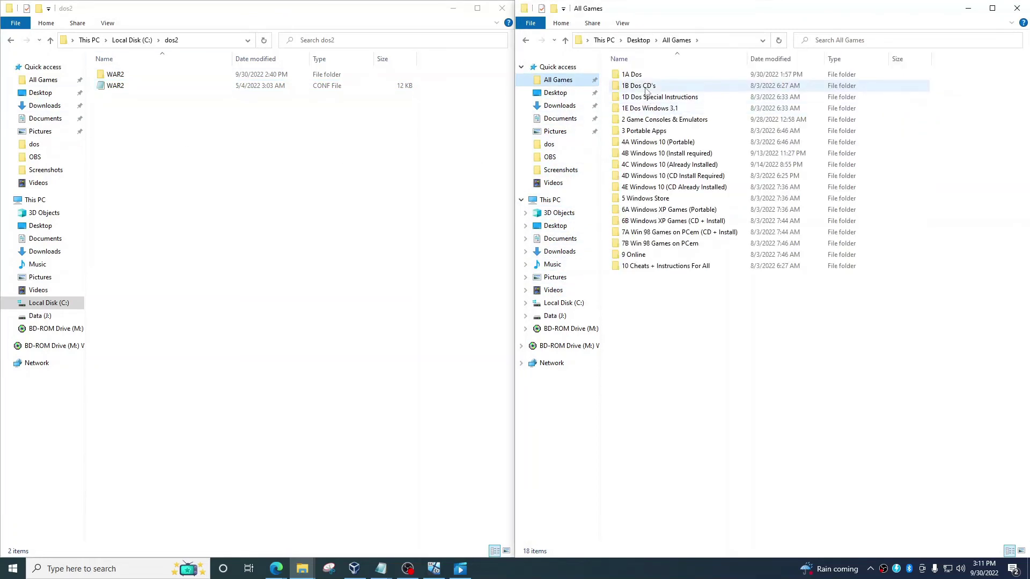
{"action": "double_click", "coordinate": [643, 86]}
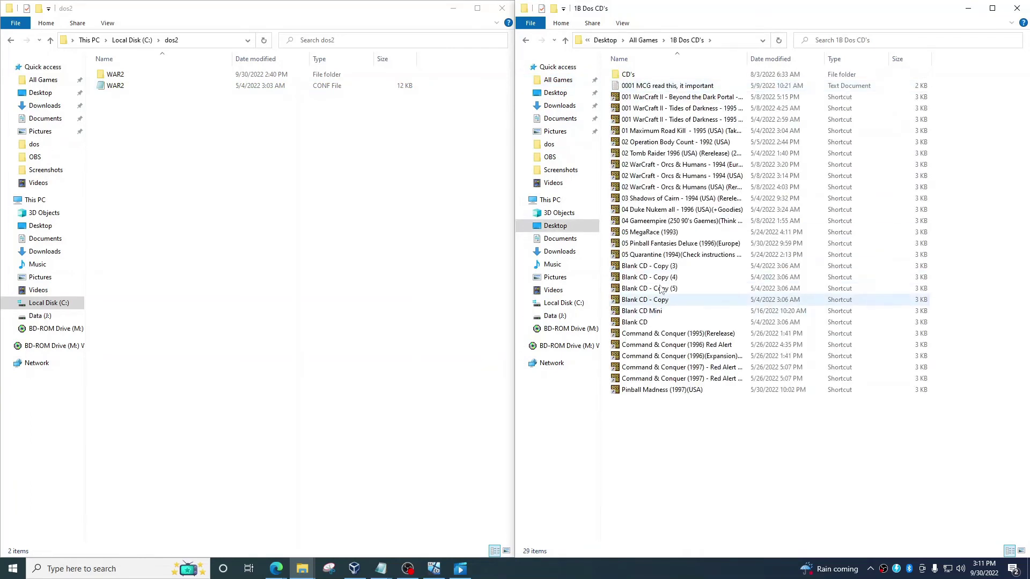
{"action": "key", "text": "alt+Left"}
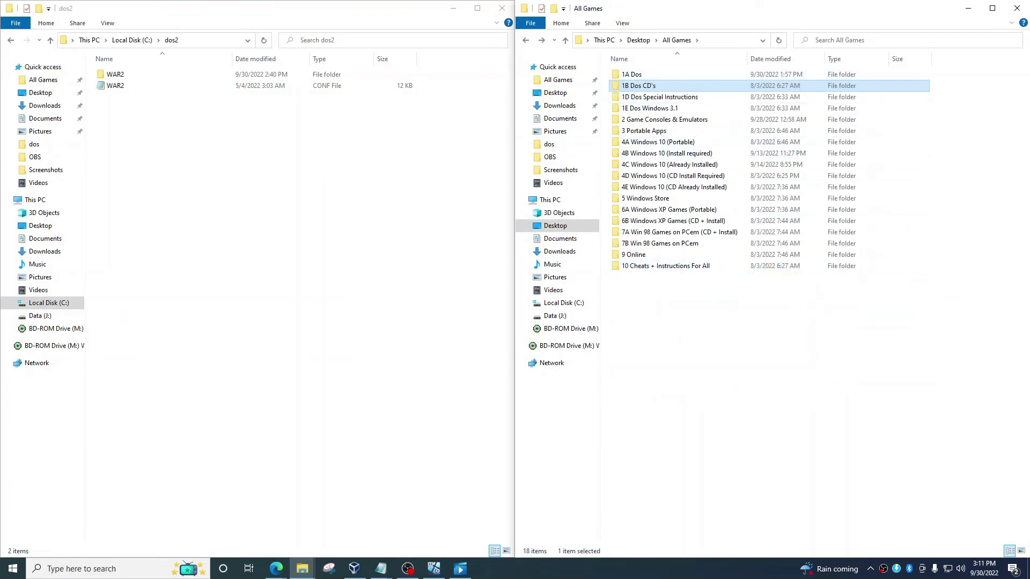
- Start DOSBox 0.74-3 with C:\dos2 mounted as drive C and clear the existing WAR2 folder out of C:\dos2
{"action": "left_click", "coordinate": [13, 568]}
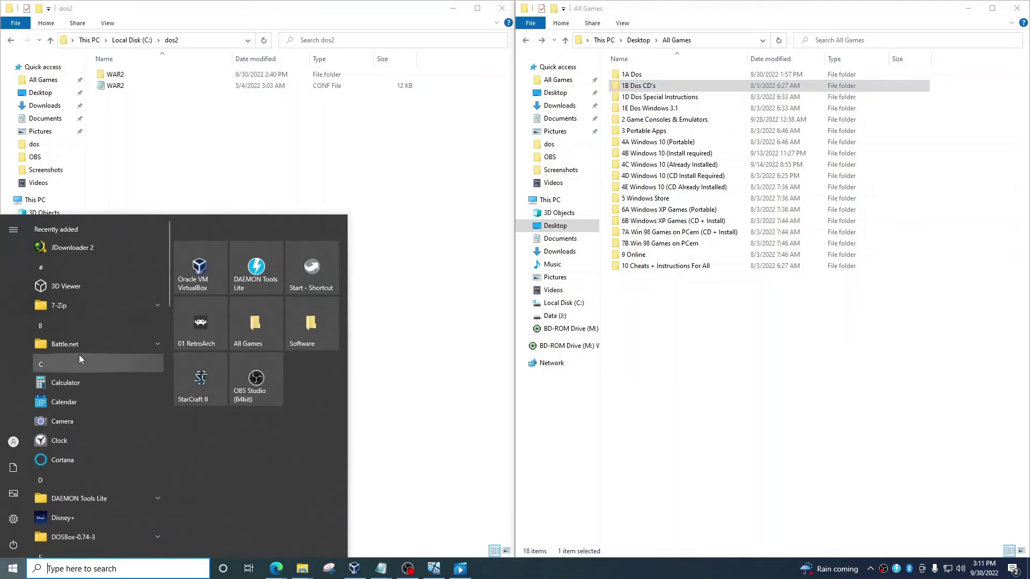
{"action": "scroll", "coordinate": [89, 480], "scroll_direction": "down", "scroll_amount": 2}
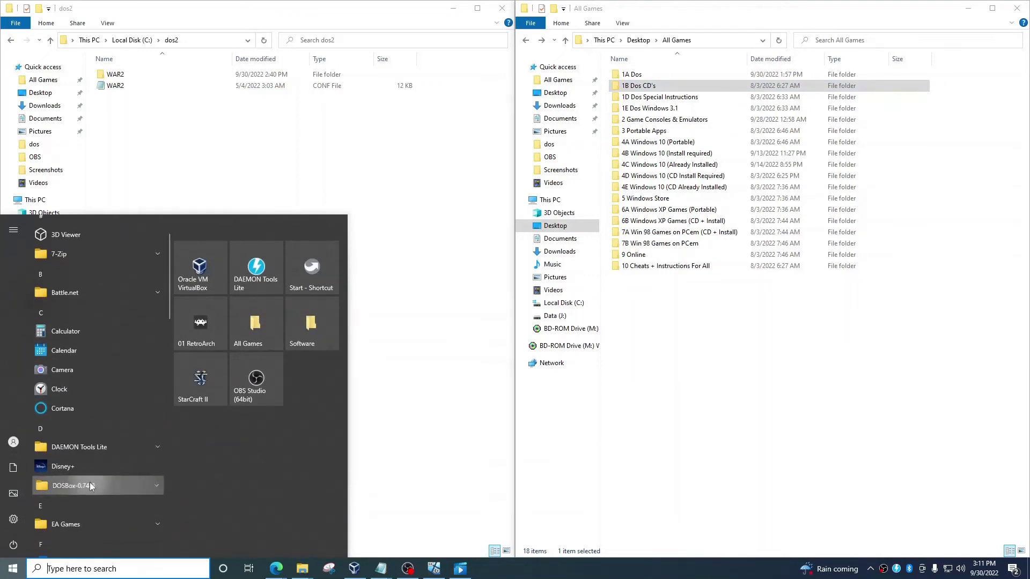
{"action": "left_click", "coordinate": [89, 483]}
{"action": "left_click", "coordinate": [91, 401]}
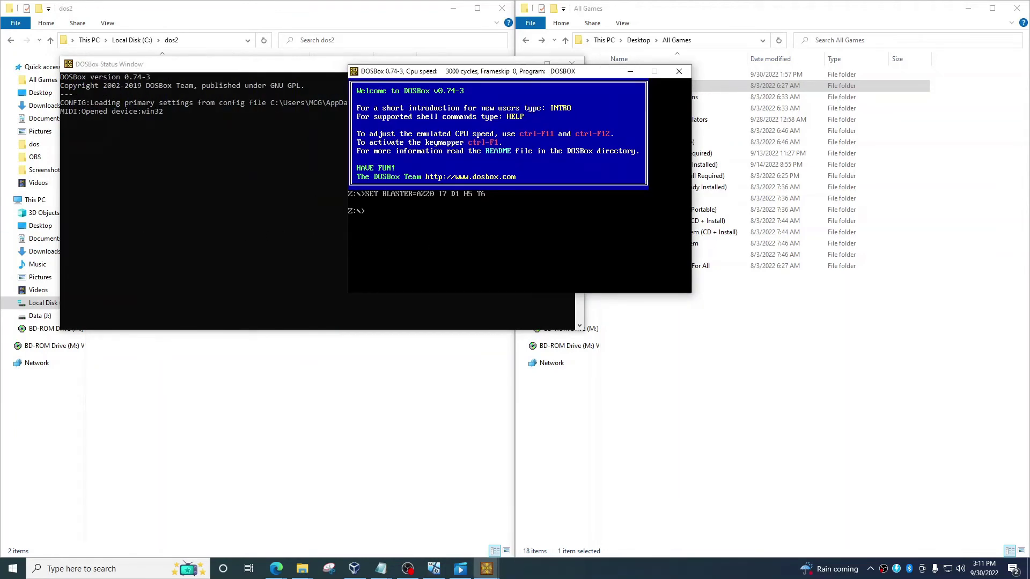
{"action": "left_click", "coordinate": [56, 338]}
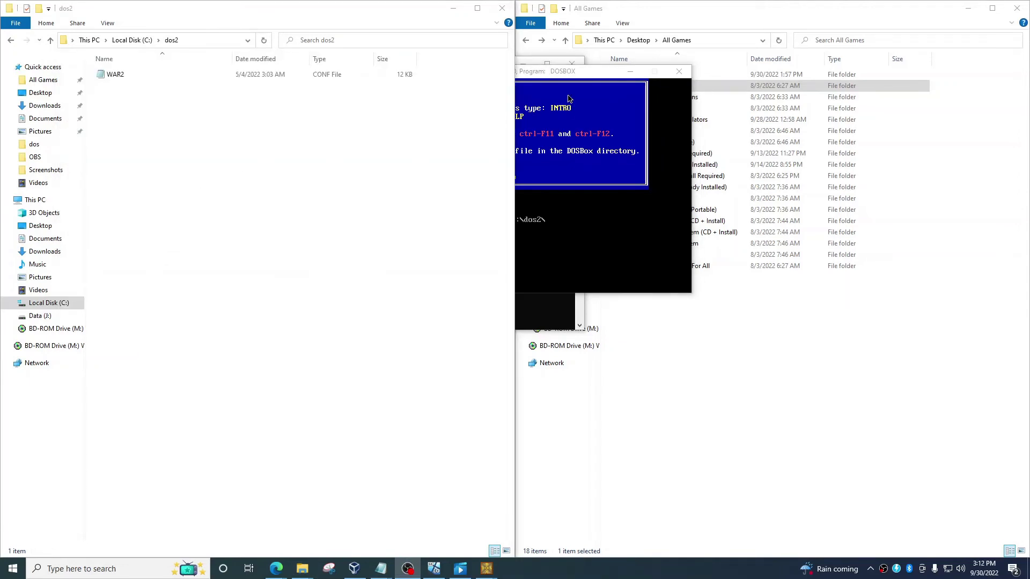
- Mount m:\ as CD-ROM drive m in DOSBox, switch to M: and enter the install command without running it
{"action": "left_click", "coordinate": [570, 99]}
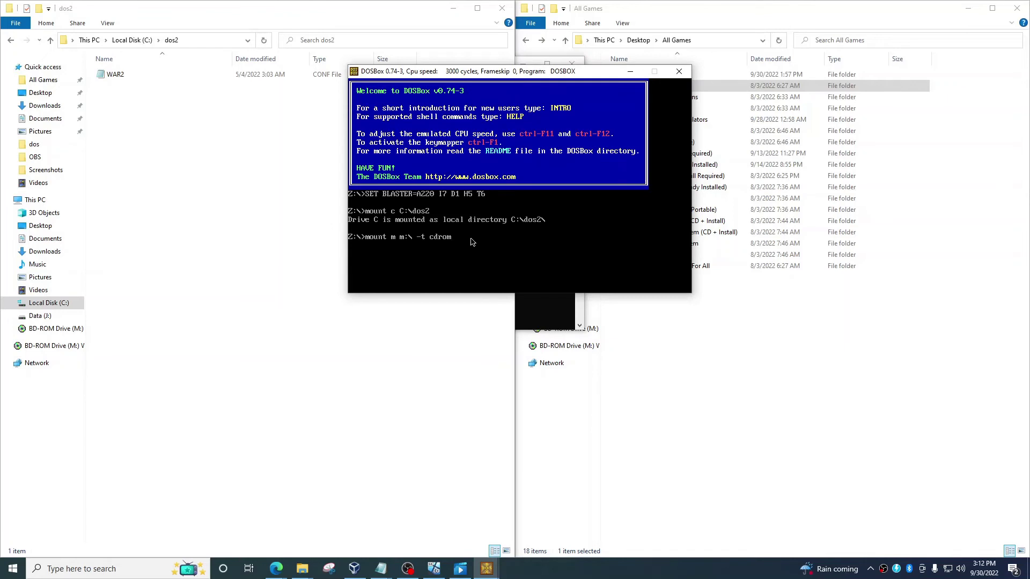
{"action": "key", "text": "Return"}
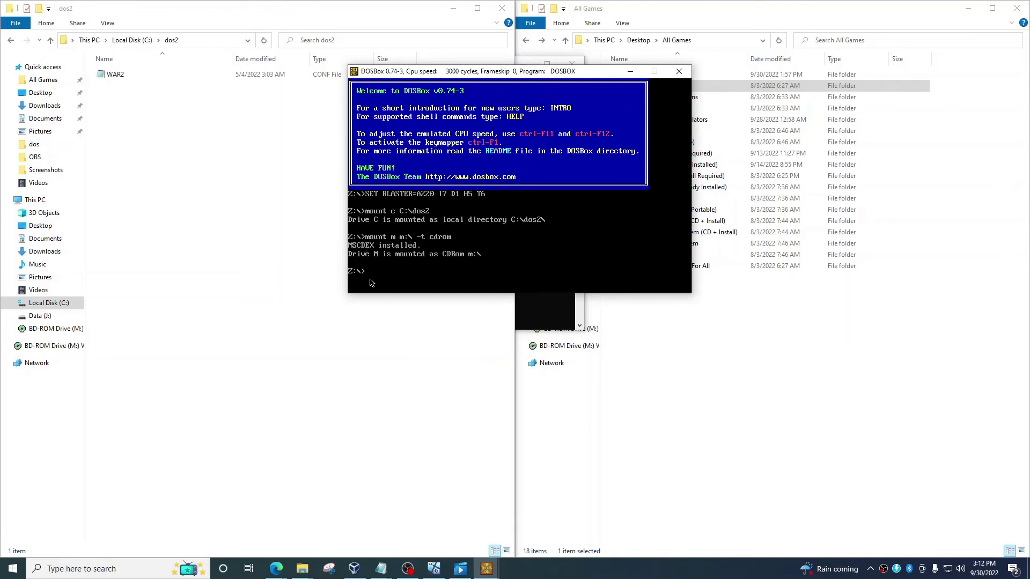
{"action": "type", "text": "M:"}
{"action": "key", "text": "Return"}
{"action": "type", "text": "install"}
- Open the WARCRAFT2 disc on drive M: in File Explorer and locate its INSTALL application
{"action": "left_click", "coordinate": [793, 310]}
{"action": "left_click", "coordinate": [550, 199]}
{"action": "right_click", "coordinate": [700, 231]}
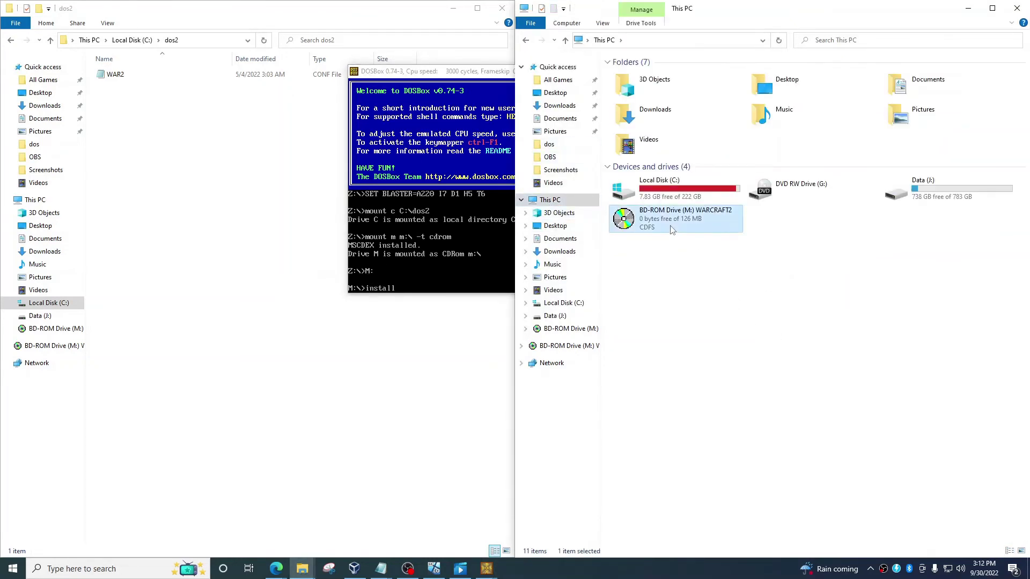
{"action": "left_click", "coordinate": [706, 262]}
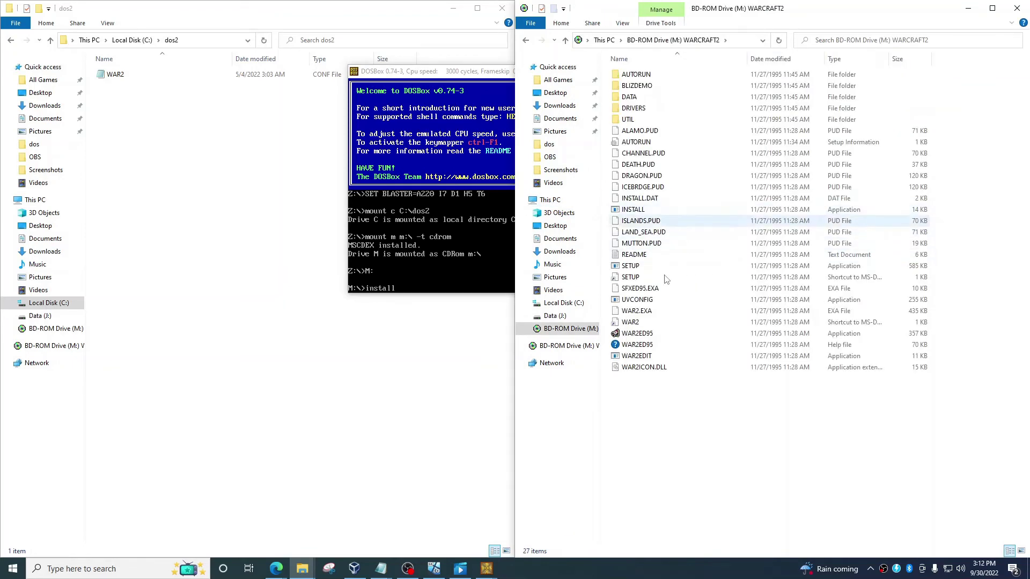
{"action": "left_click", "coordinate": [631, 210]}
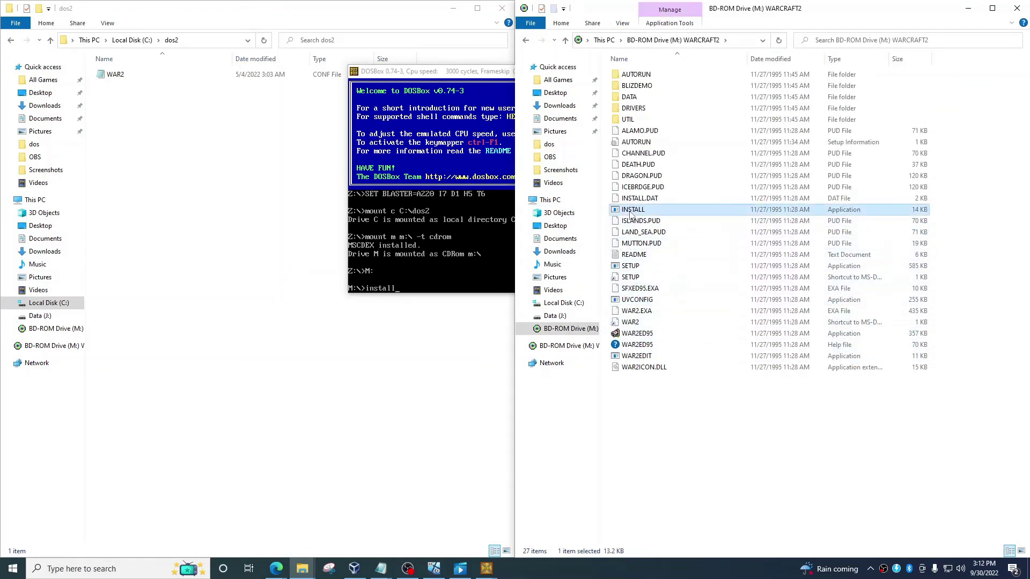
- Run the WarCraft II installer in DOSBox, continue through the installation, and leave the digital driver selection
{"action": "left_click", "coordinate": [382, 290]}
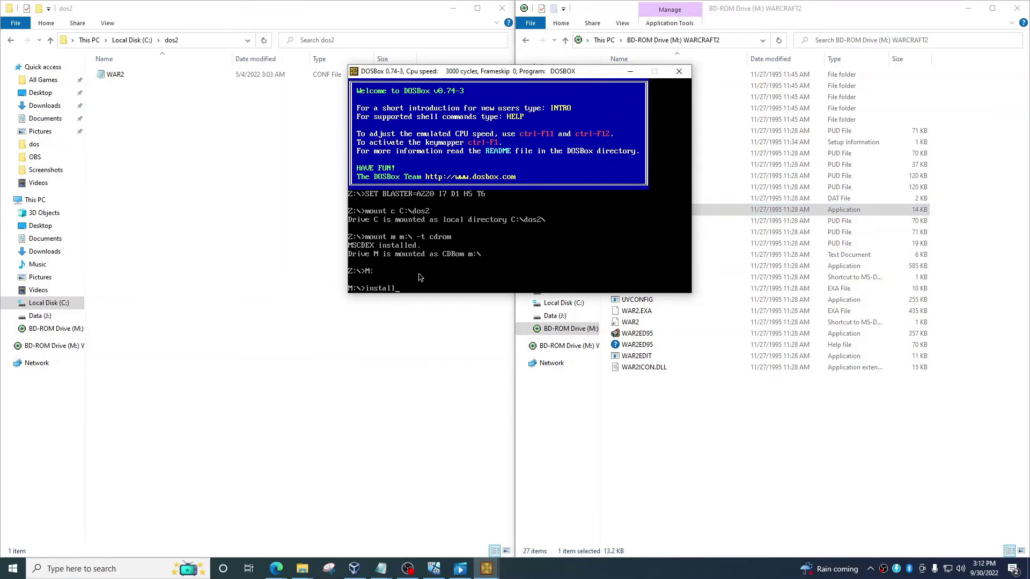
{"action": "key", "text": "Return"}
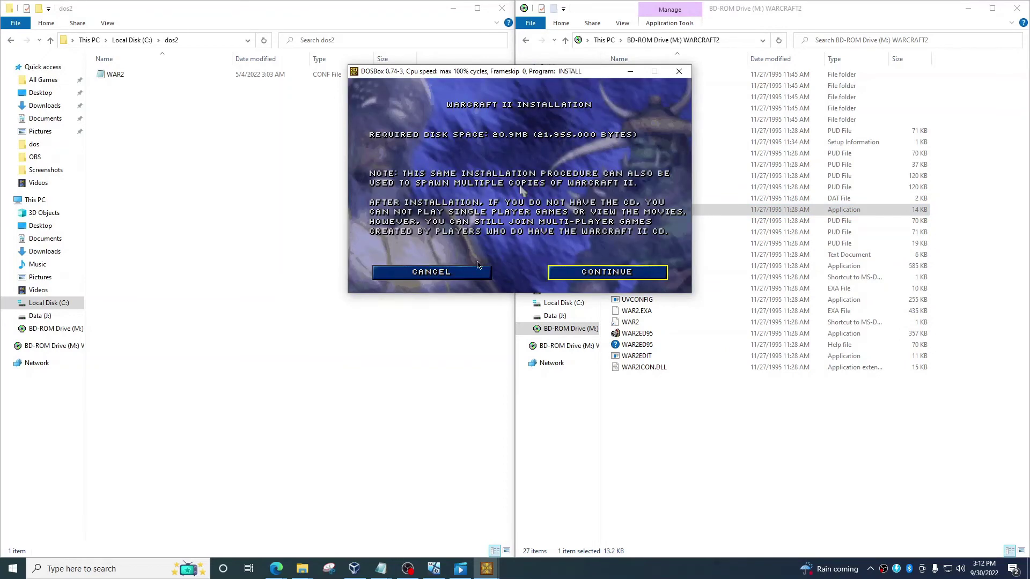
{"action": "key", "text": "Return"}
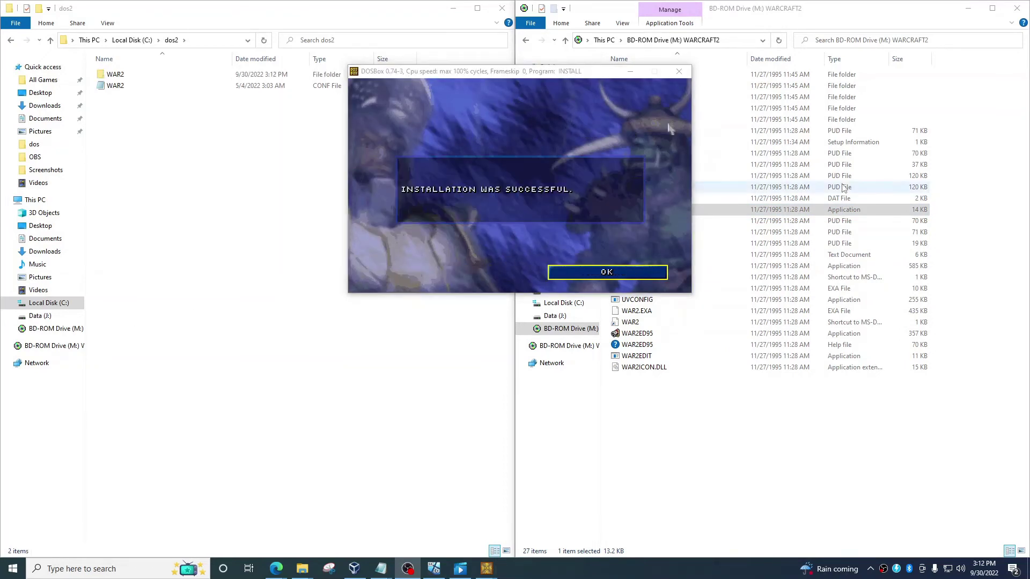
{"action": "left_click", "coordinate": [616, 278]}
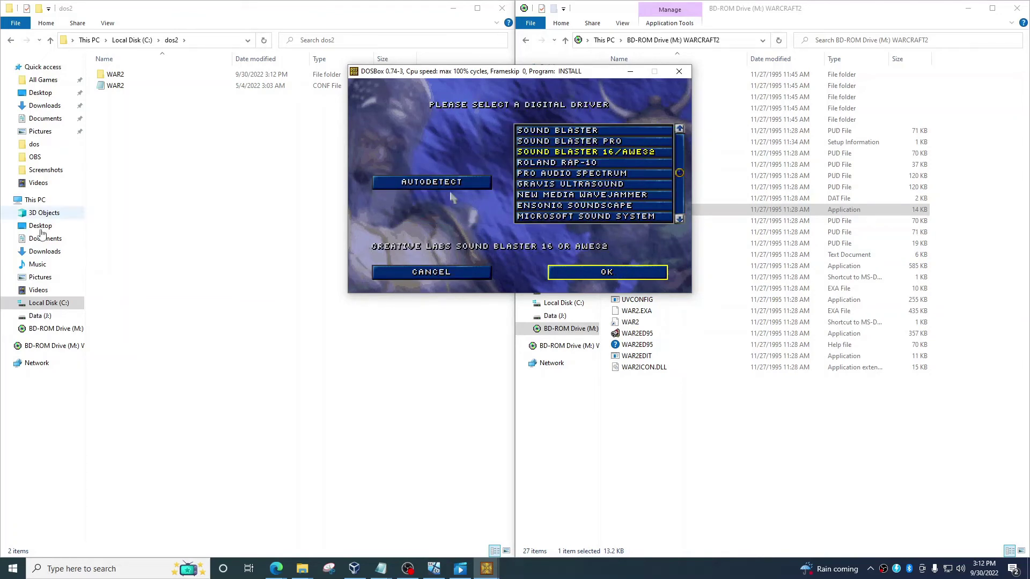
{"action": "key", "text": "Escape"}
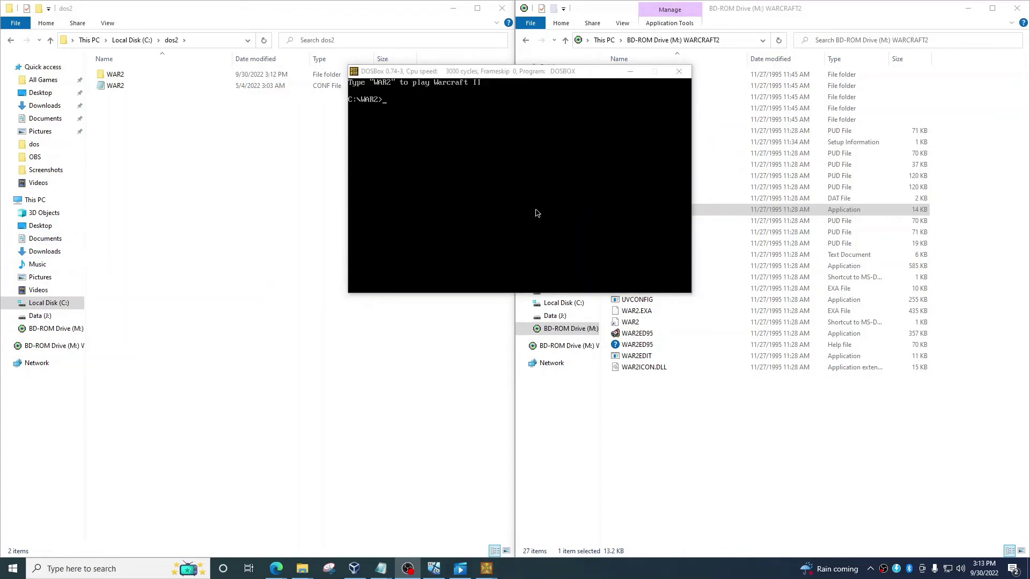
- Launch WarCraft II from C:\WAR2 in DOSBox with the war2 command
{"action": "left_click", "coordinate": [537, 212]}
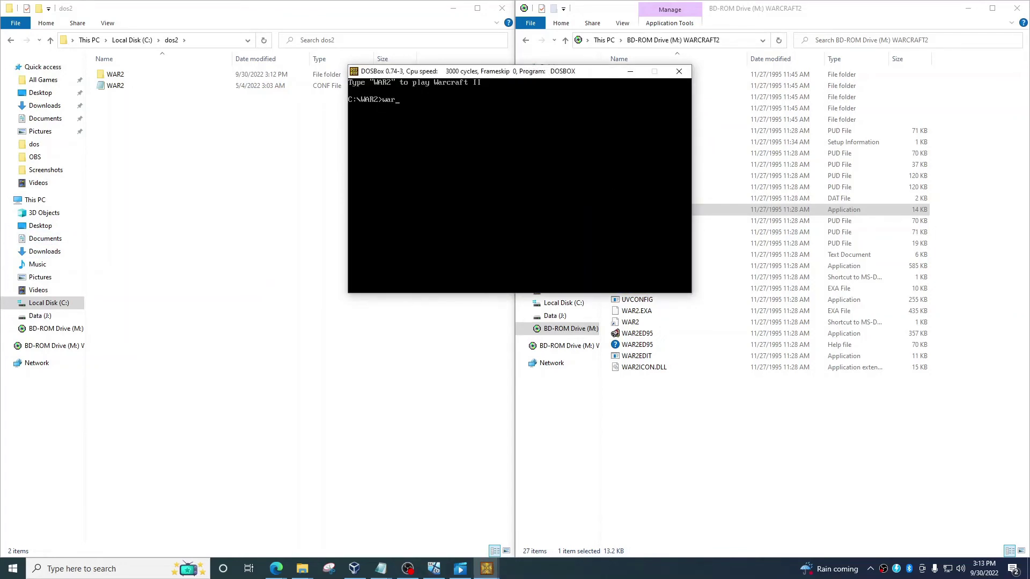
{"action": "type", "text": "war2"}
{"action": "key", "text": "Return"}
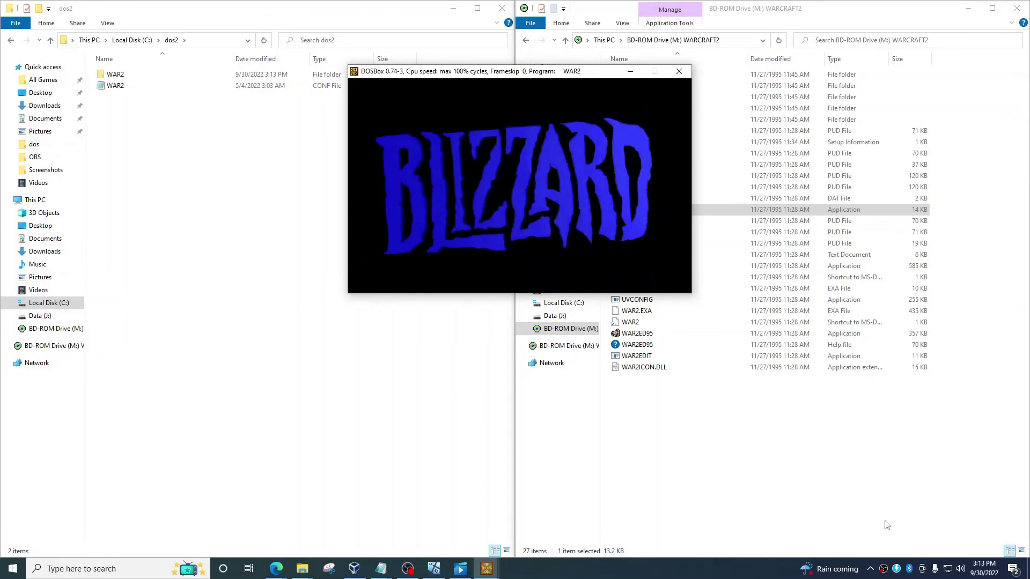
- Lower the speaker volume to 17 and skip the game's intro video
{"action": "left_click", "coordinate": [960, 569]}
{"action": "left_click_drag", "start_coordinate": [903, 543], "coordinate": [895, 543]}
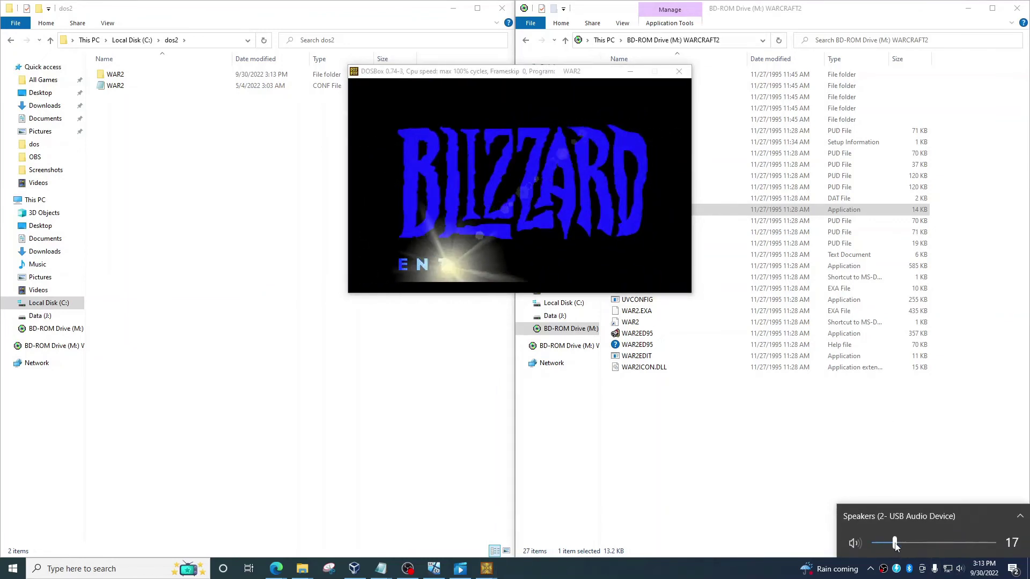
{"action": "left_click", "coordinate": [586, 213]}
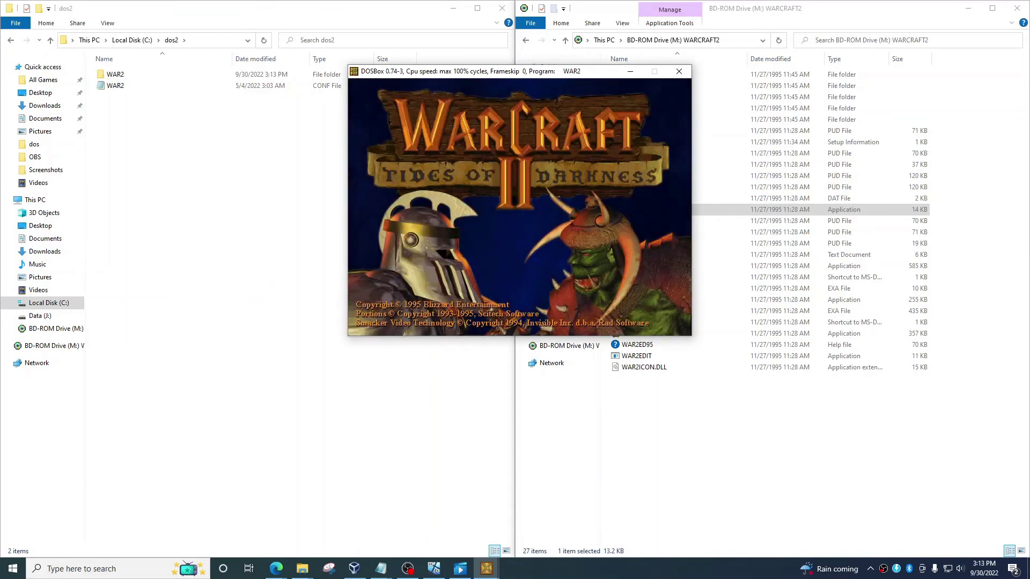
- View the WarCraft II single-player menu, and quit the game and its DOSBox session
{"action": "left_click", "coordinate": [450, 166]}
{"action": "left_click", "coordinate": [493, 216]}
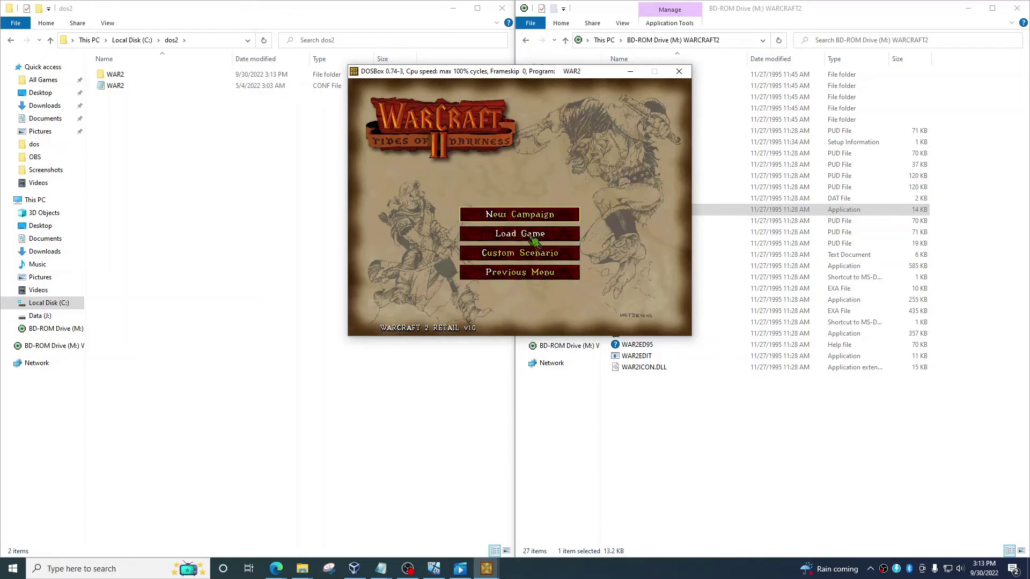
{"action": "left_click", "coordinate": [526, 217]}
{"action": "left_click", "coordinate": [526, 218]}
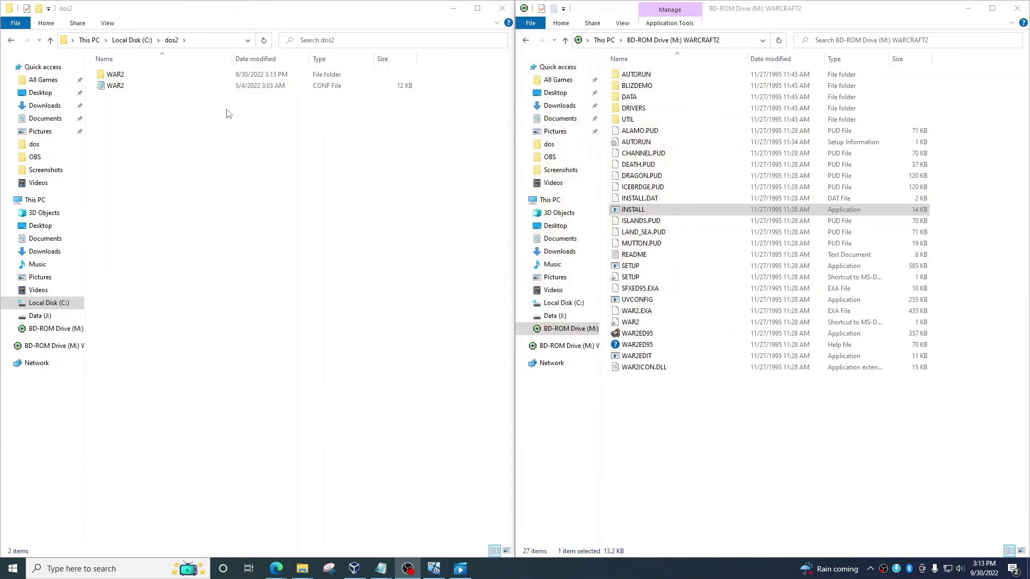
- Open the WAR2 configuration file from the dos2 folder and check its fullscreen=true setting
{"action": "left_click", "coordinate": [115, 86]}
{"action": "left_click", "coordinate": [156, 129]}
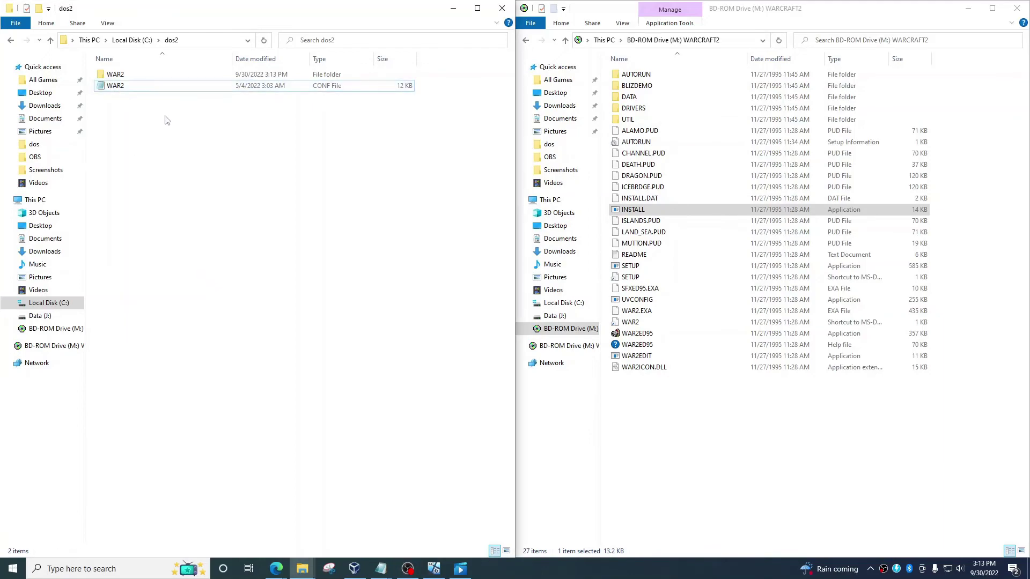
{"action": "double_click", "coordinate": [116, 86]}
{"action": "scroll", "coordinate": [412, 264], "scroll_direction": "down", "scroll_amount": 15}
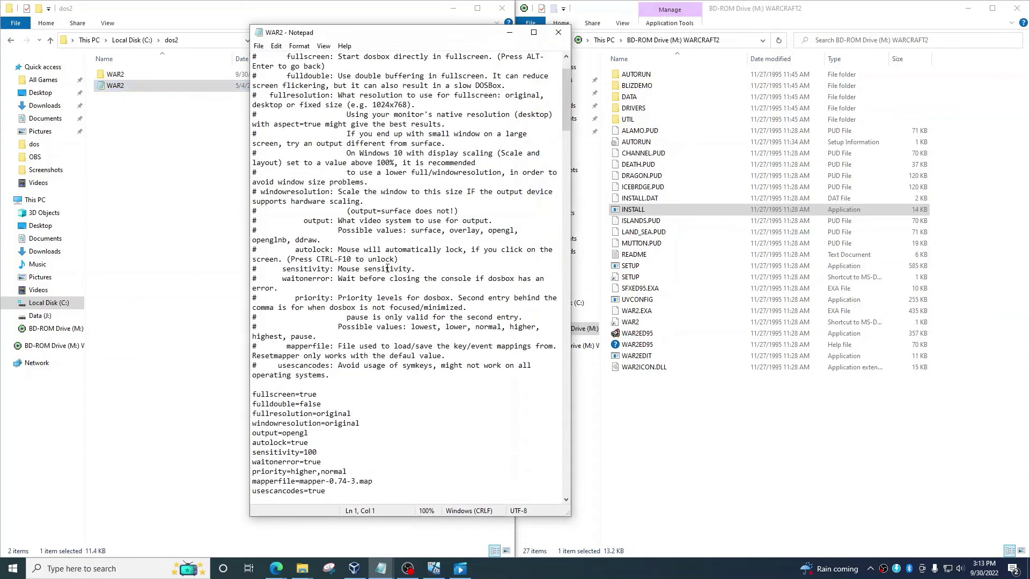
{"action": "scroll", "coordinate": [413, 274], "scroll_direction": "down", "scroll_amount": 20}
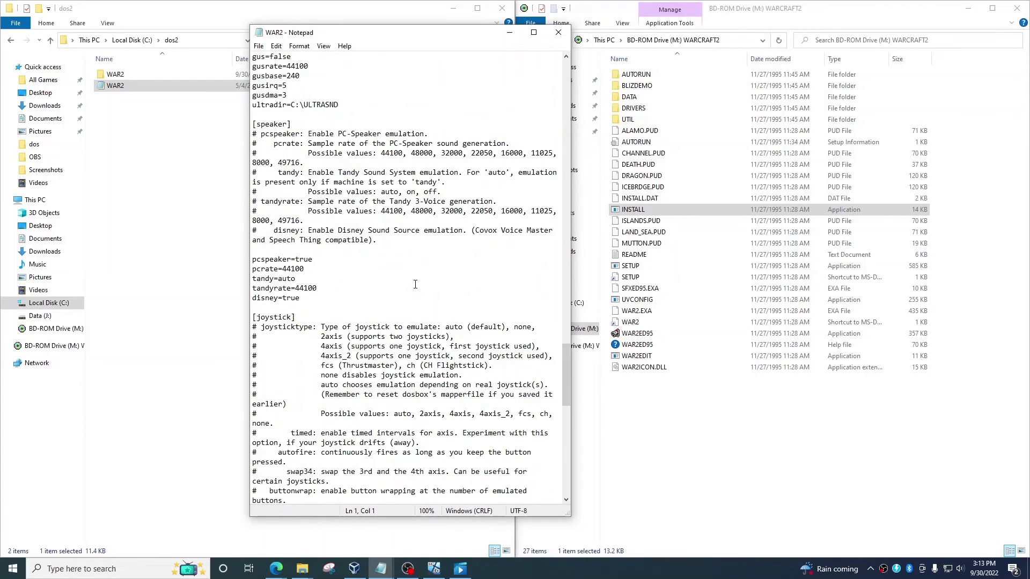
{"action": "scroll", "coordinate": [346, 291], "scroll_direction": "up", "scroll_amount": 10}
{"action": "left_click_drag", "start_coordinate": [566, 338], "coordinate": [543, 142]}
{"action": "left_click_drag", "start_coordinate": [253, 259], "coordinate": [315, 255]}
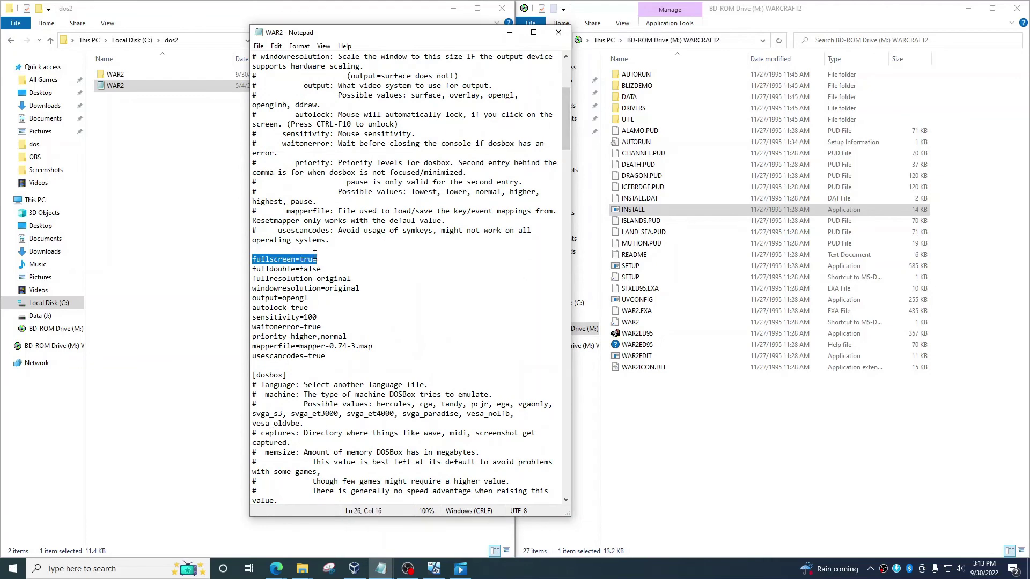
- In the autoexec section, remove the cls line and change the C drive mount path to C:\DOS2
{"action": "left_click_drag", "start_coordinate": [565, 119], "coordinate": [562, 481]}
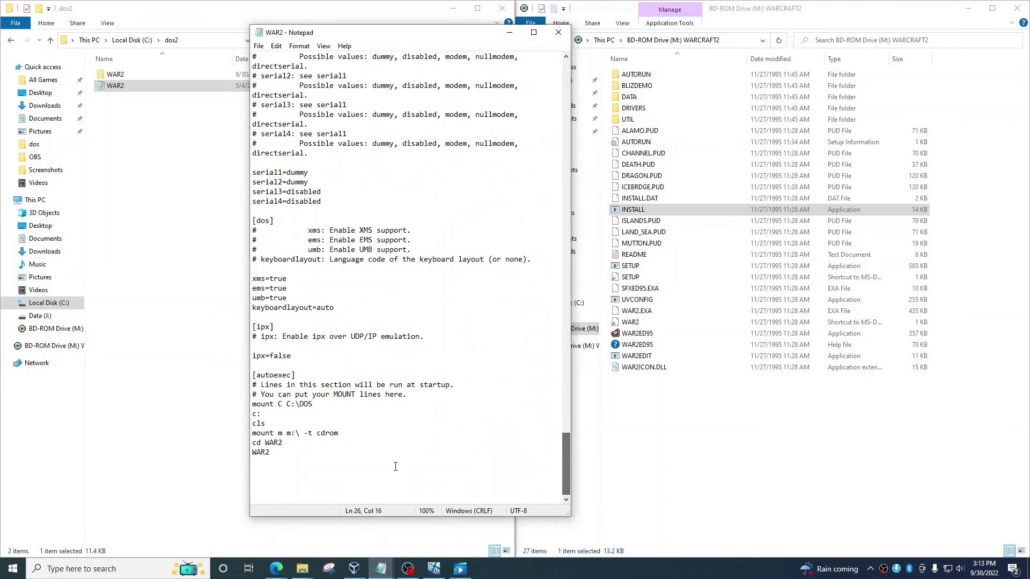
{"action": "left_click", "coordinate": [266, 423]}
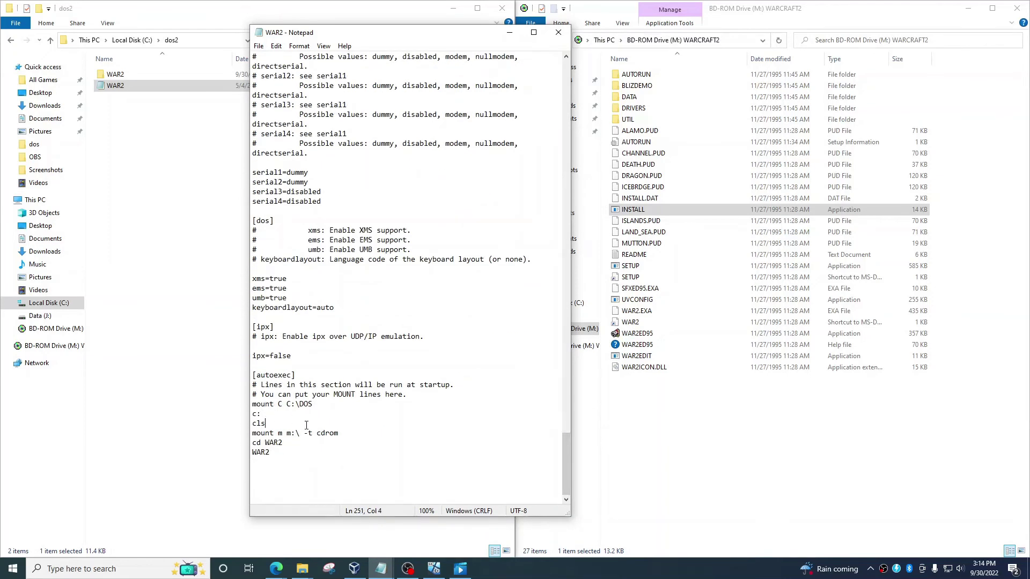
{"action": "key", "text": "BackSpace"}
{"action": "key", "text": "BackSpace"}
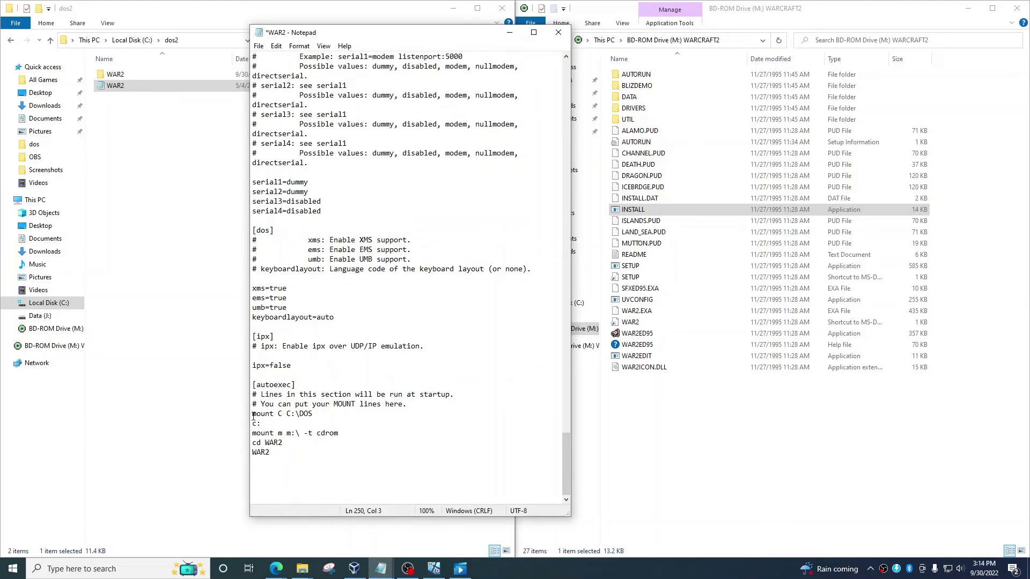
{"action": "left_click_drag", "start_coordinate": [254, 415], "coordinate": [314, 414]}
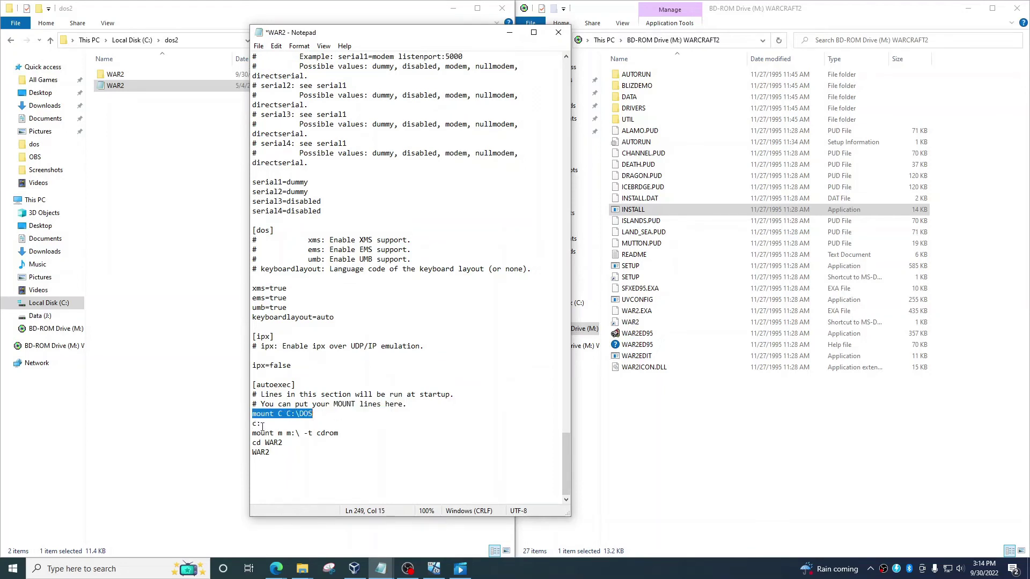
{"action": "left_click", "coordinate": [310, 417]}
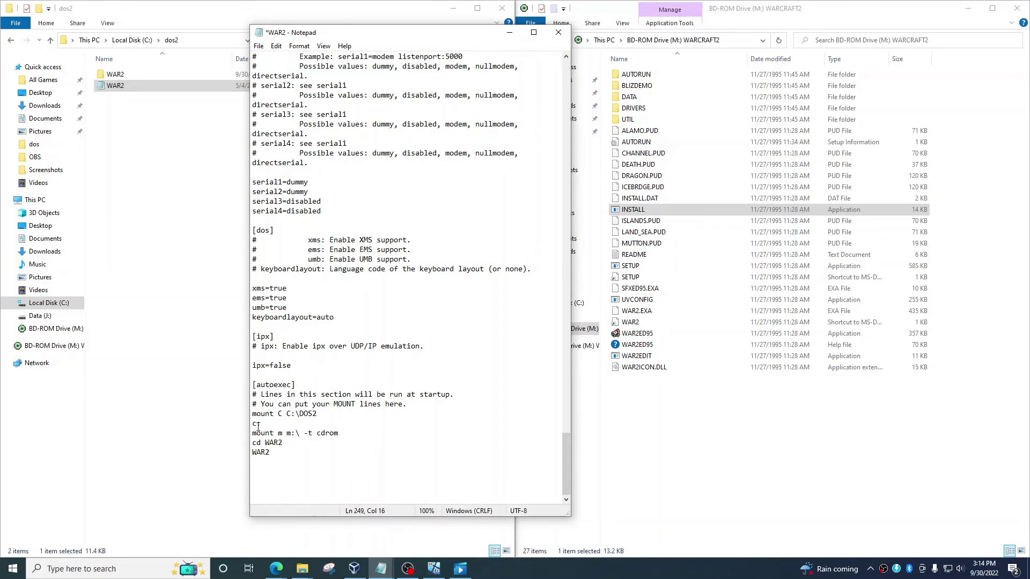
- Review the remaining autoexec lines for drive M and the WAR2 launch, and save the configuration file
{"action": "left_click_drag", "start_coordinate": [258, 427], "coordinate": [250, 424]}
{"action": "left_click_drag", "start_coordinate": [339, 433], "coordinate": [257, 443]}
{"action": "double_click", "coordinate": [273, 455]}
{"action": "left_click", "coordinate": [679, 535]}
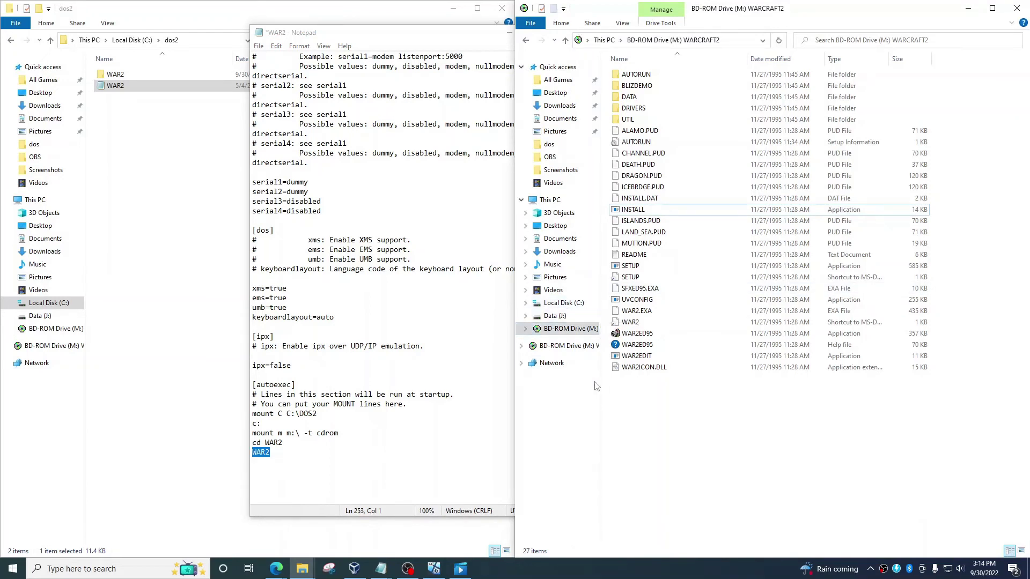
{"action": "left_click", "coordinate": [502, 284]}
{"action": "key", "text": "ctrl+End"}
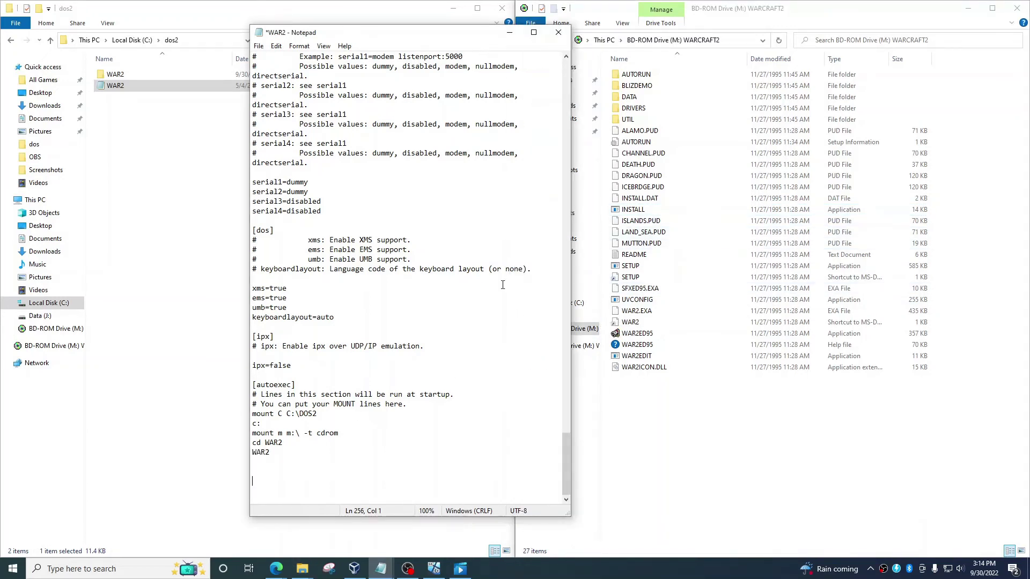
{"action": "left_click", "coordinate": [258, 46]}
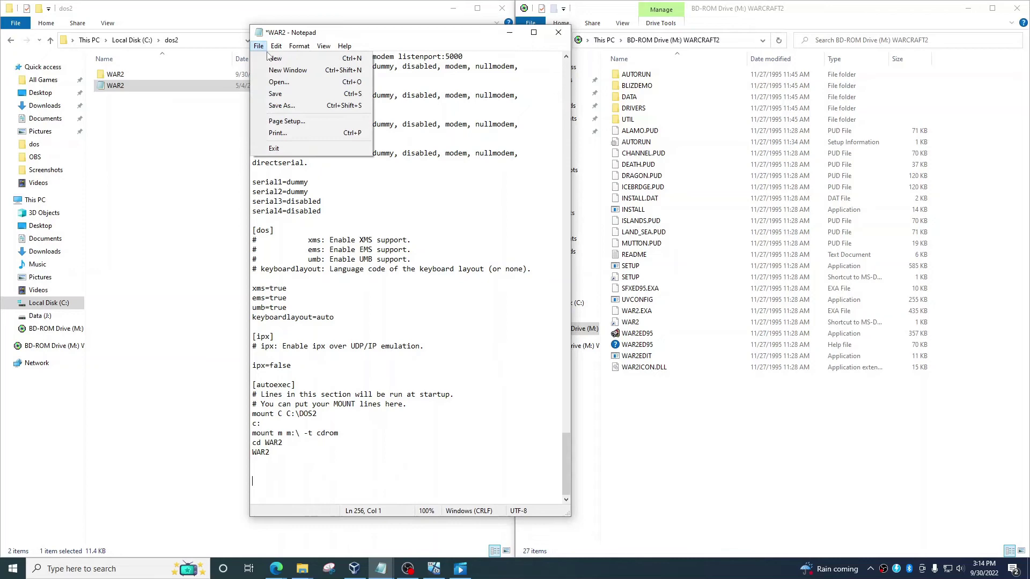
{"action": "left_click", "coordinate": [275, 94]}
- Copy the Blank CD shortcut from the 1B Dos CD's folder into the All Games folder
{"action": "left_click", "coordinate": [648, 118]}
{"action": "key", "text": "alt+Left"}
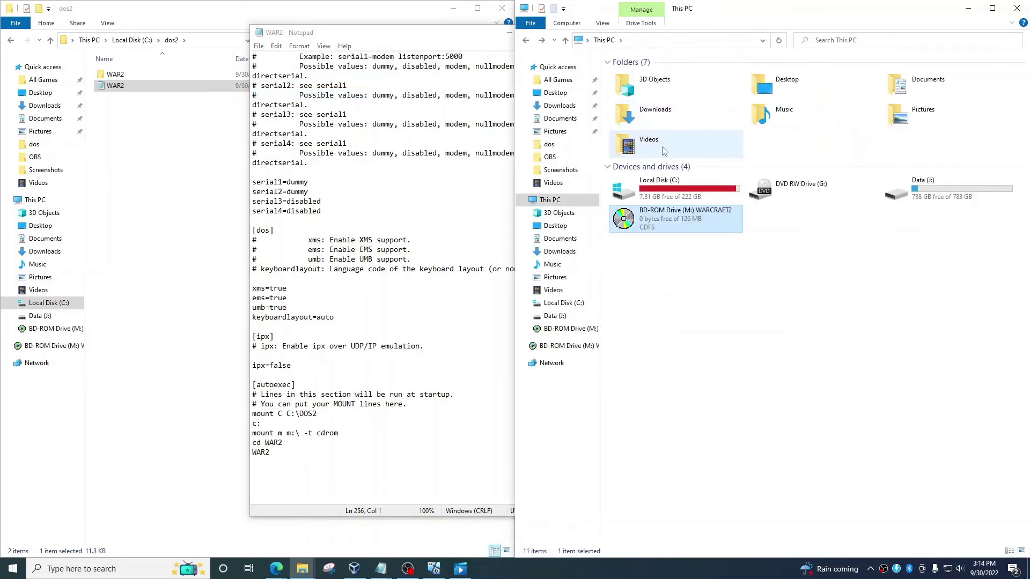
{"action": "key", "text": "alt+Left"}
{"action": "double_click", "coordinate": [639, 86]}
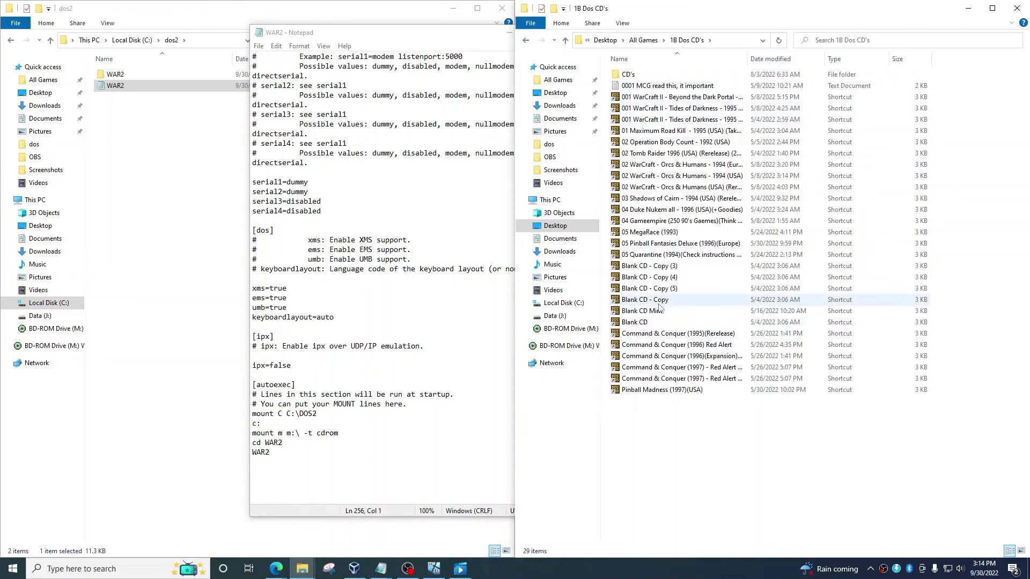
{"action": "left_click", "coordinate": [643, 322]}
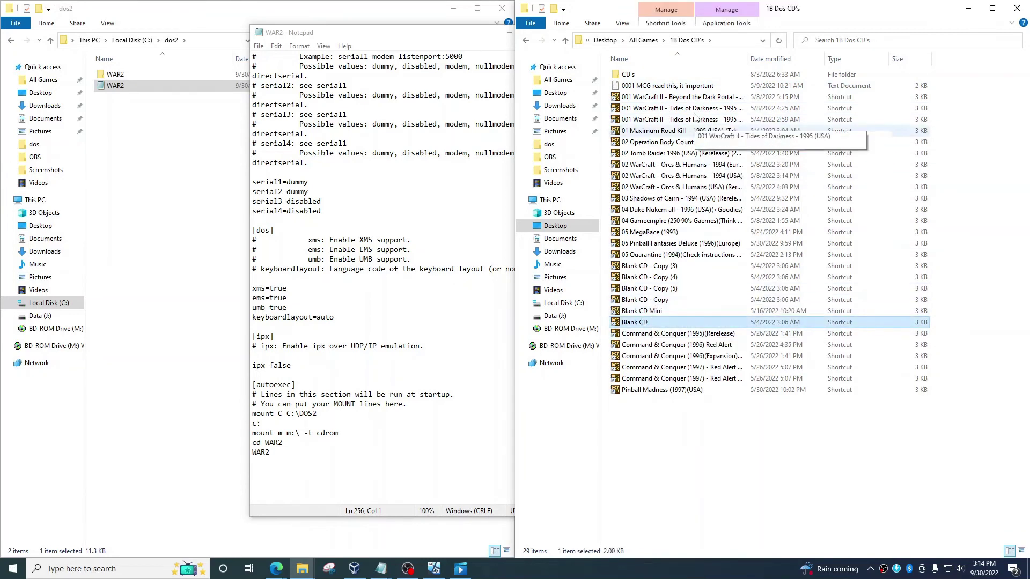
{"action": "key", "text": "BackSpace"}
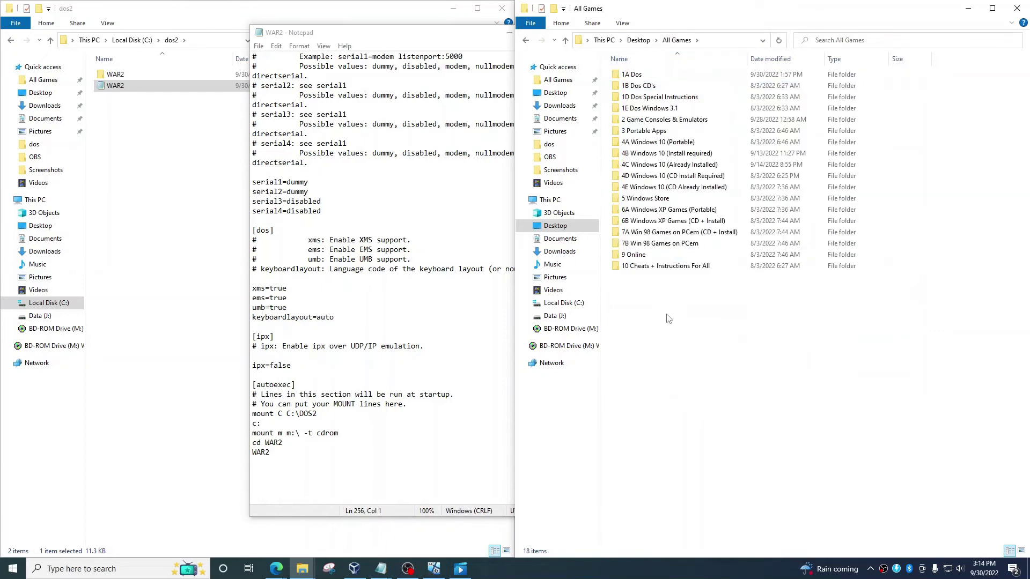
{"action": "key", "text": "ctrl+v"}
- Edit the copied Blank CD shortcut's target so its -conf path points to c:\dos2\WAR2.conf, and apply the change
{"action": "right_click", "coordinate": [638, 278]}
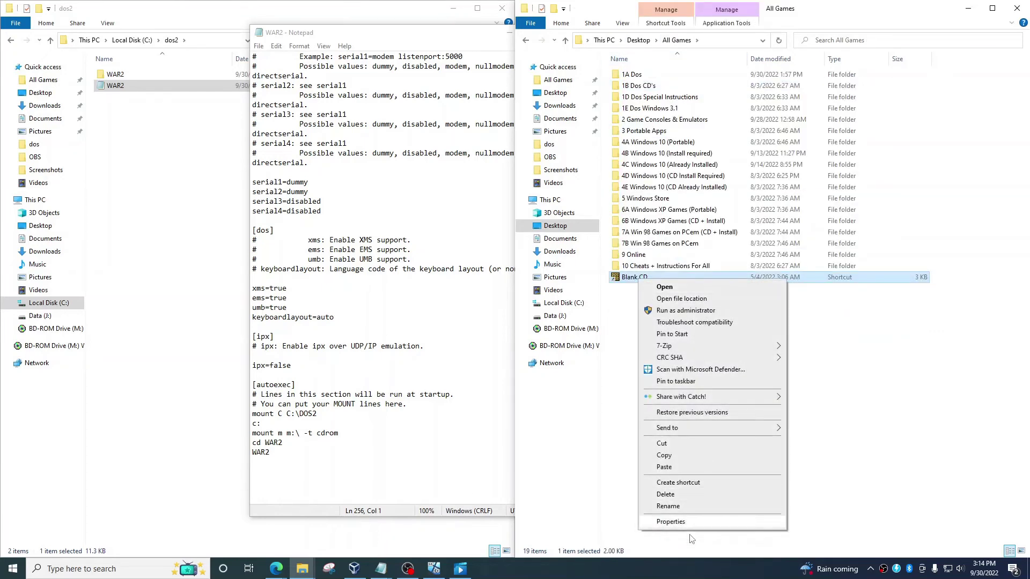
{"action": "left_click", "coordinate": [671, 522]}
{"action": "left_click", "coordinate": [799, 368]}
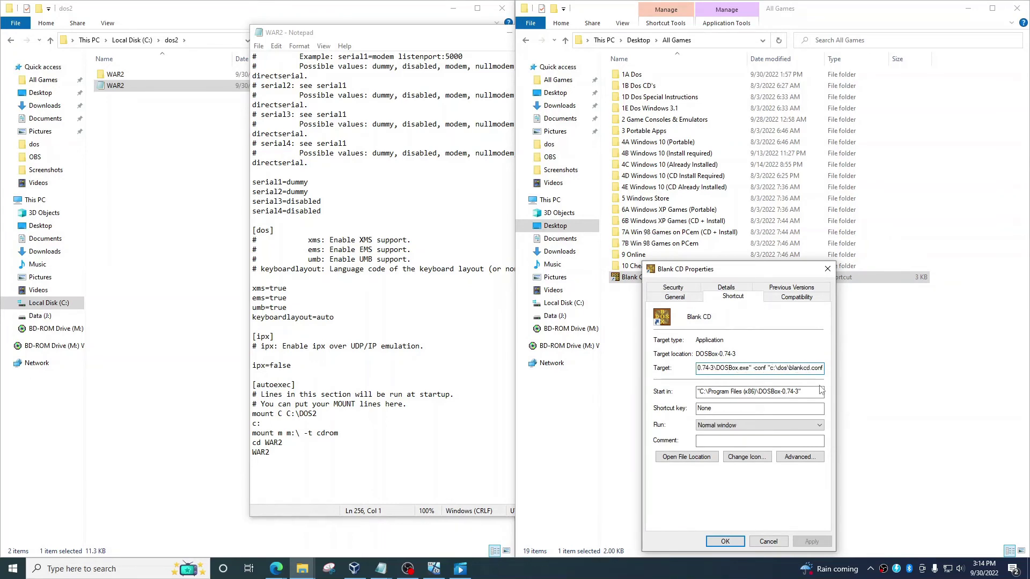
{"action": "type", "text": "2"}
{"action": "left_click", "coordinate": [814, 369]}
{"action": "key", "text": "BackSpace"}
{"action": "key", "text": "BackSpace"}
{"action": "key", "text": "BackSpace"}
{"action": "key", "text": "BackSpace"}
{"action": "key", "text": "BackSpace"}
{"action": "key", "text": "BackSpace"}
{"action": "key", "text": "BackSpace"}
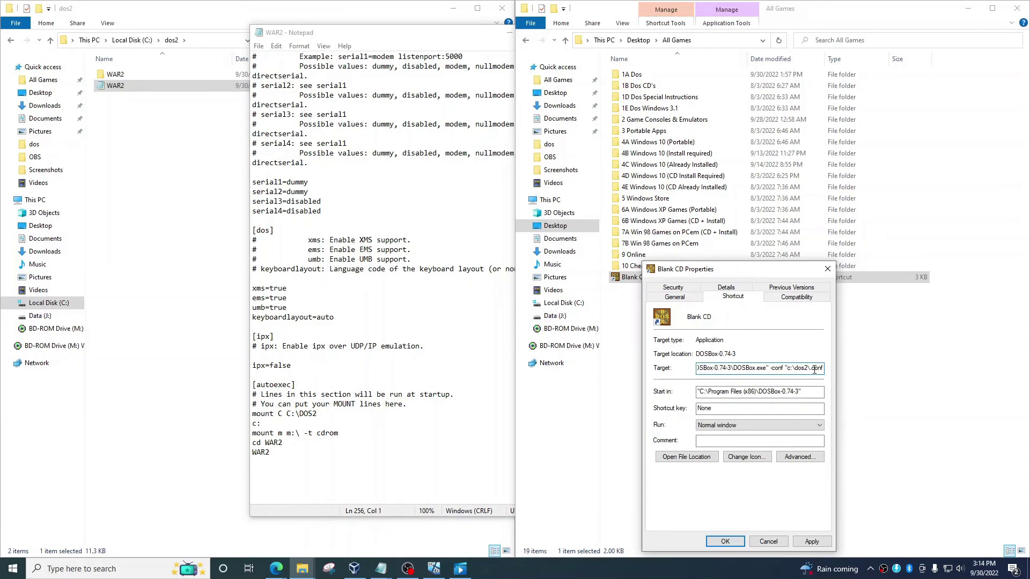
{"action": "type", "text": "WAR2"}
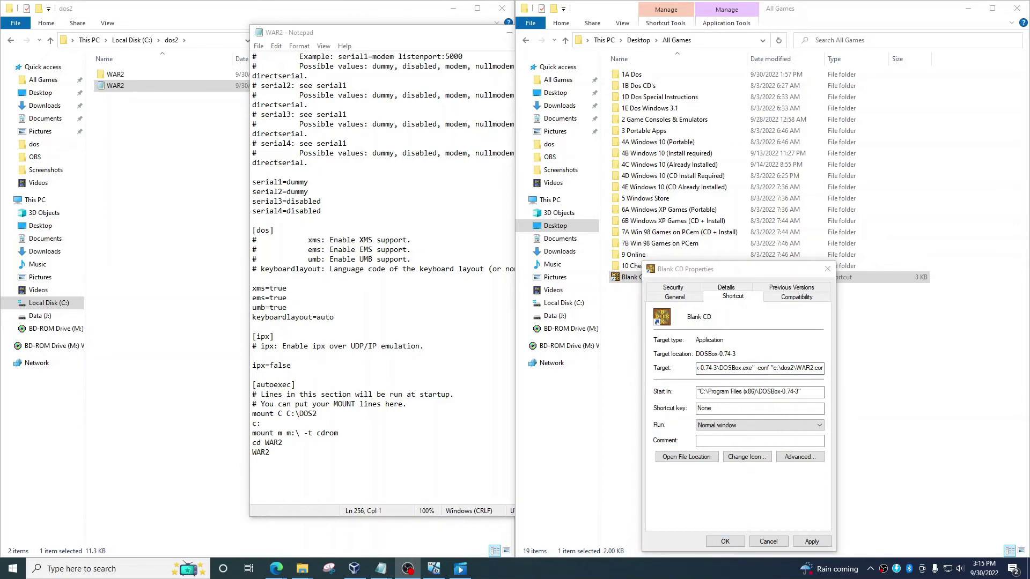
{"action": "left_click", "coordinate": [724, 542]}
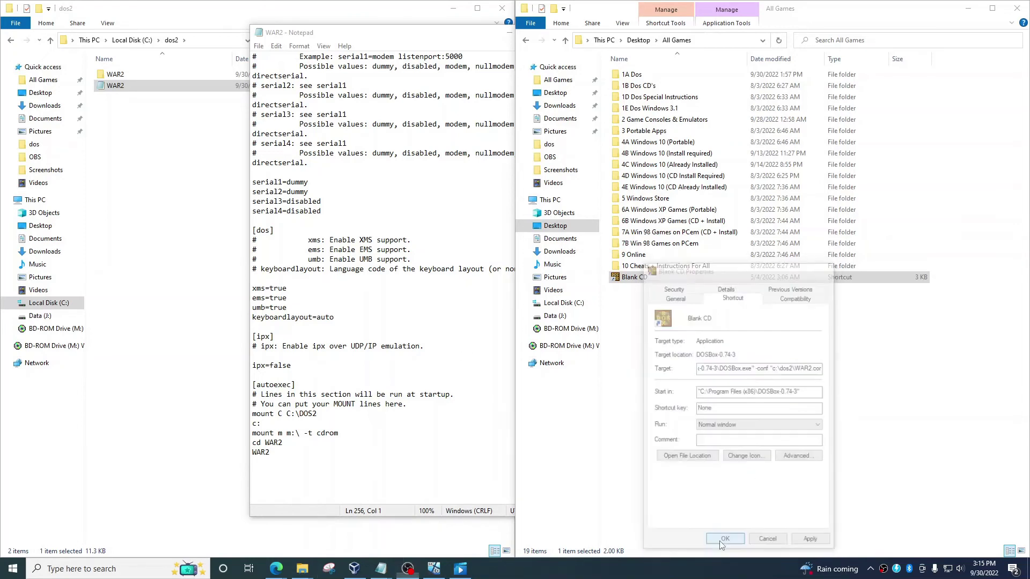
- Rename the Blank CD shortcut in All Games as warcraft 23
{"action": "left_click", "coordinate": [634, 283]}
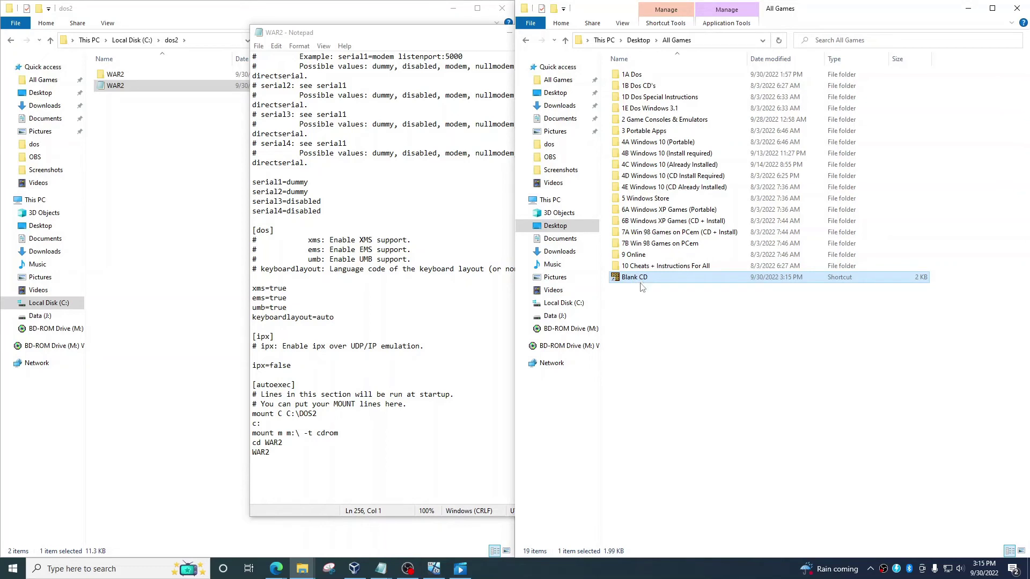
{"action": "key", "text": "F2"}
{"action": "type", "text": "warcraft 23"}
{"action": "left_click", "coordinate": [740, 307]}
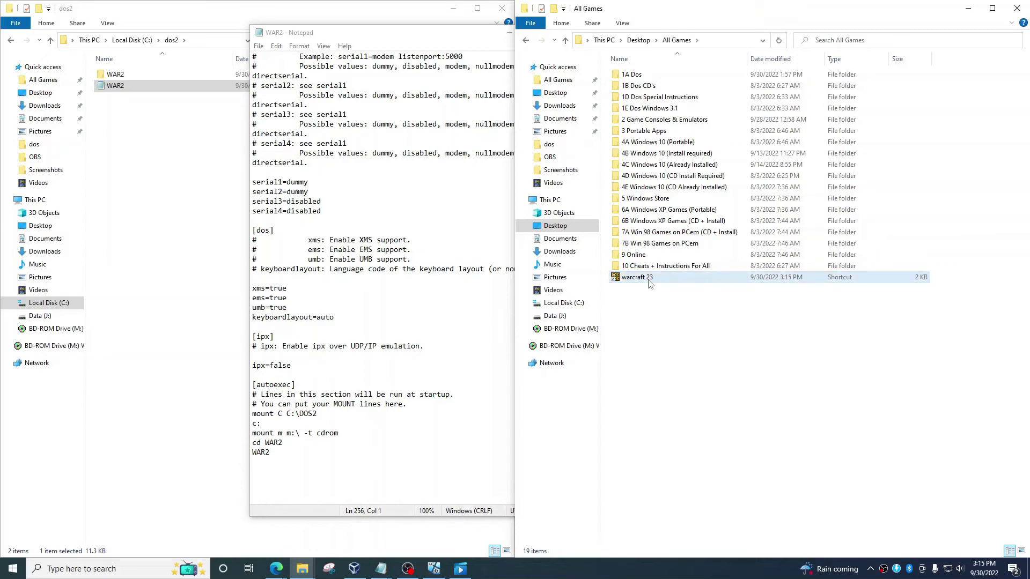
- Close the WAR2 configuration file and launch the warcraft 23 shortcut to test it
{"action": "left_click", "coordinate": [650, 284]}
{"action": "left_click", "coordinate": [504, 307]}
{"action": "left_click", "coordinate": [559, 32]}
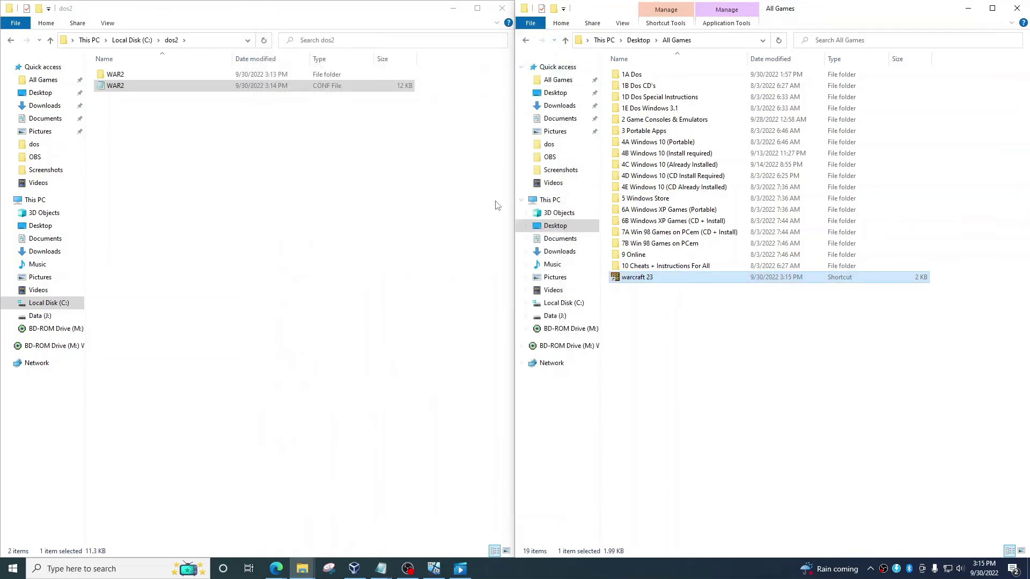
{"action": "left_click", "coordinate": [292, 260]}
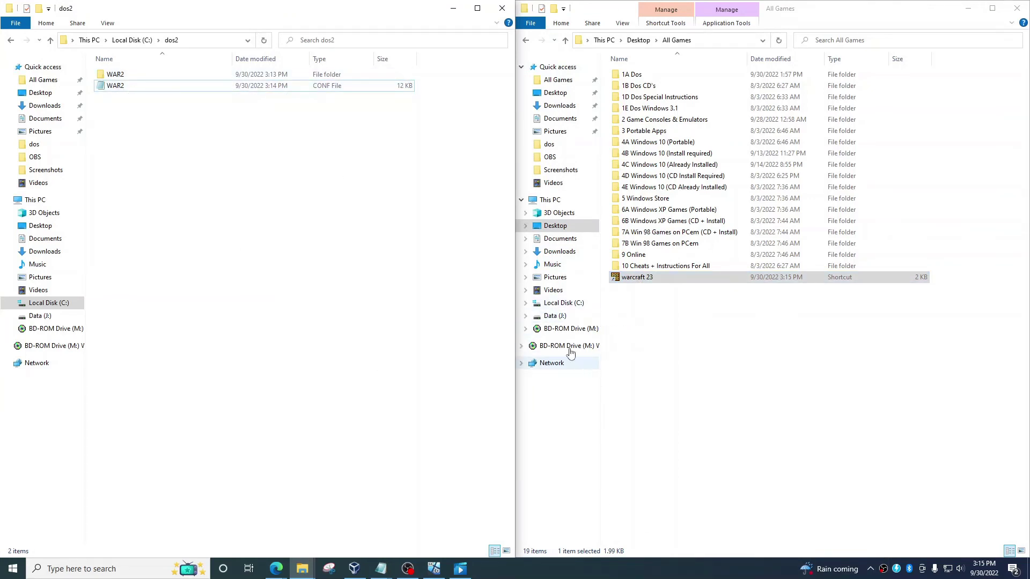
{"action": "left_click", "coordinate": [637, 280]}
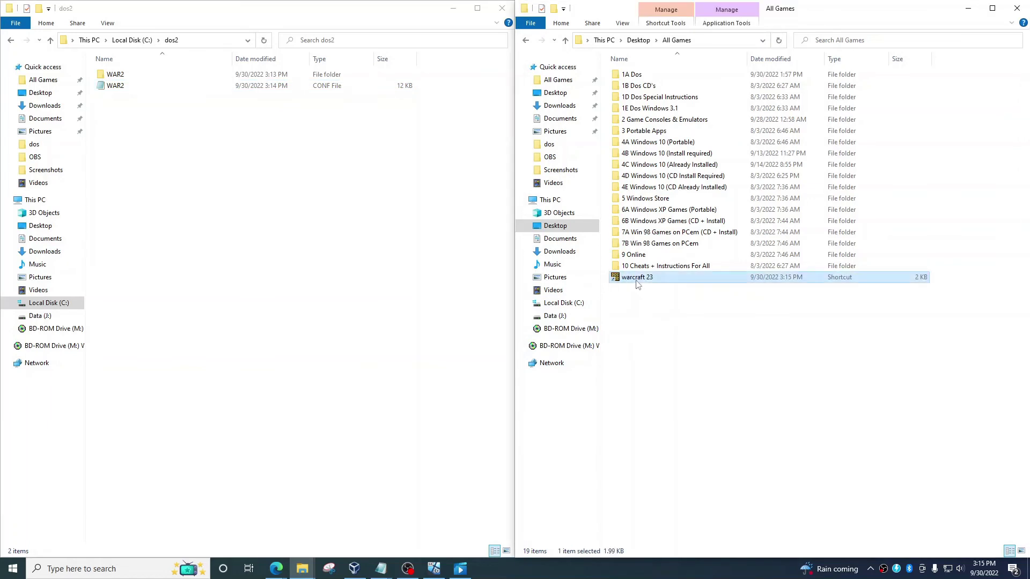
{"action": "double_click", "coordinate": [636, 283]}
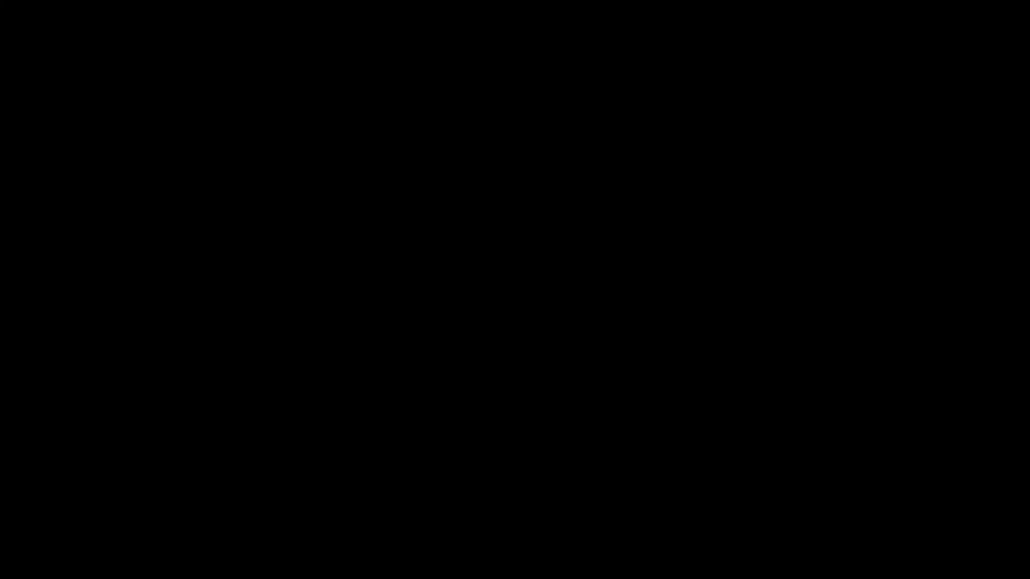
- View the WarCraft II single-player menu, quit the game, and close DOSBox with the exit command
{"action": "left_click", "coordinate": [207, 136]}
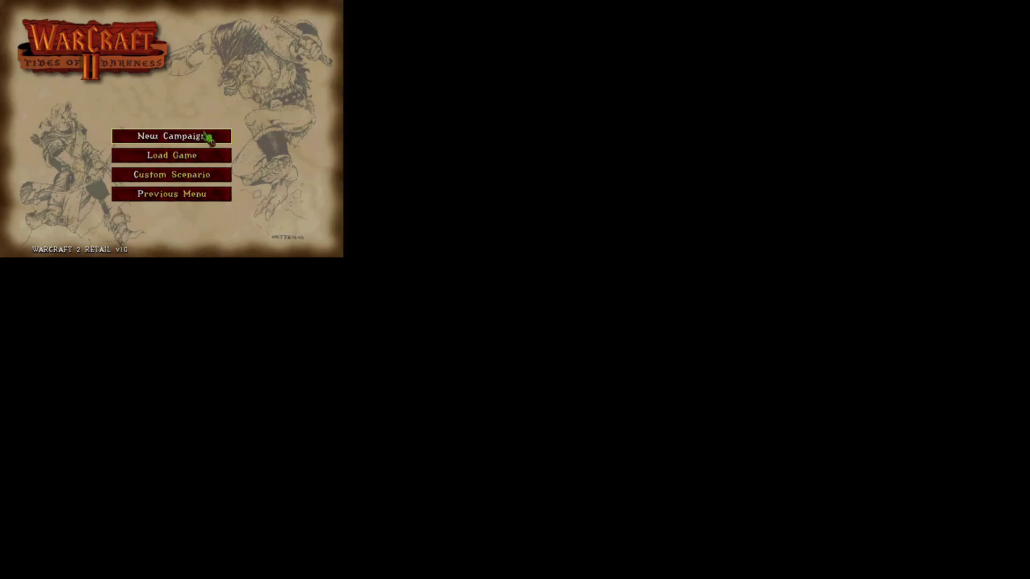
{"action": "left_click", "coordinate": [207, 136]}
{"action": "left_click", "coordinate": [182, 176]}
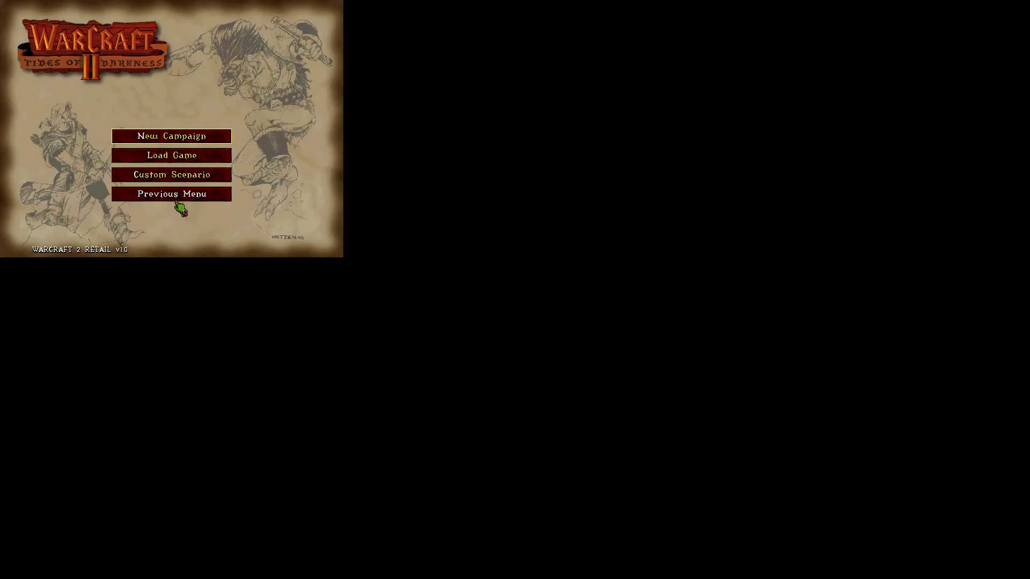
{"action": "left_click", "coordinate": [181, 194]}
{"action": "left_click", "coordinate": [175, 218]}
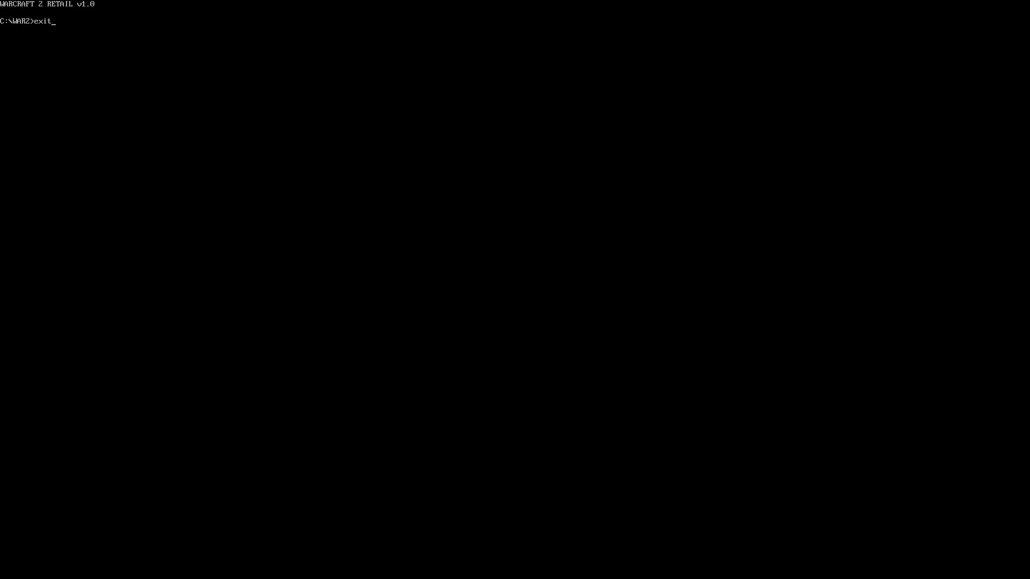
{"action": "key", "text": "Return"}
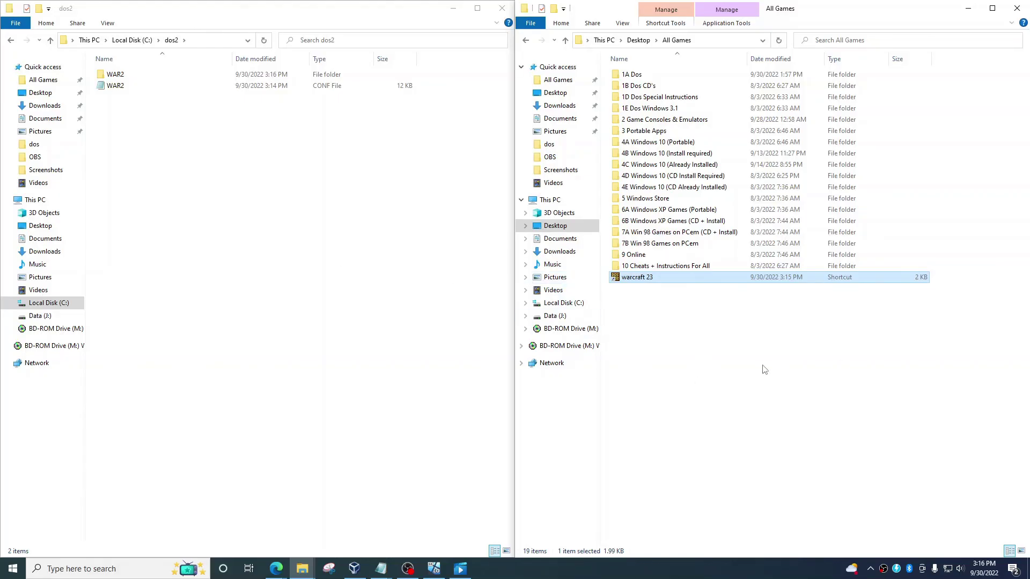
- Open the 1B Dos CD's folder inside All Games
{"action": "left_click", "coordinate": [705, 327]}
{"action": "left_click", "coordinate": [195, 189]}
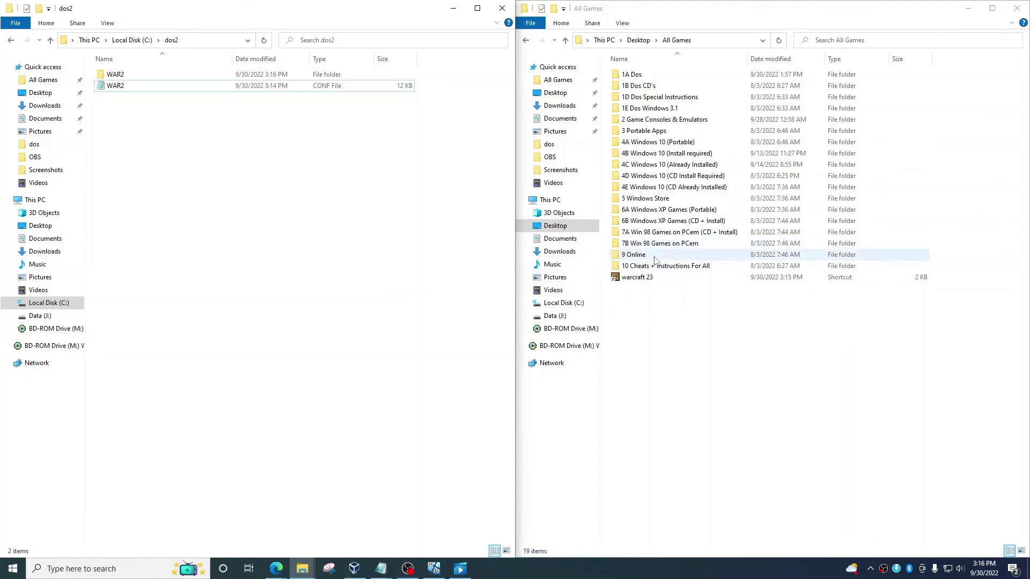
{"action": "double_click", "coordinate": [634, 87]}
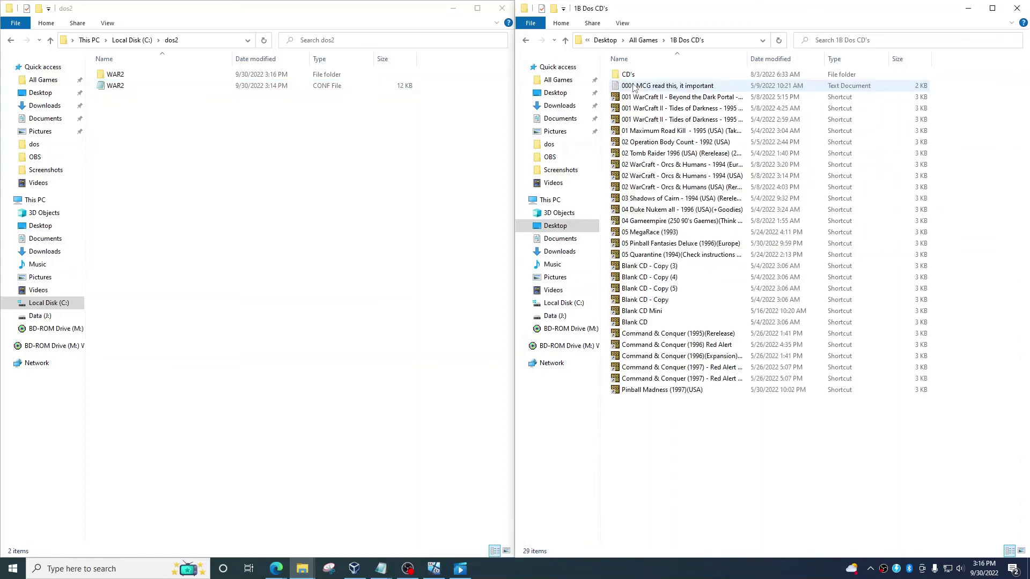
- Open the Maximum Road Kill (USA) folder inside the CD's folder
{"action": "double_click", "coordinate": [622, 75]}
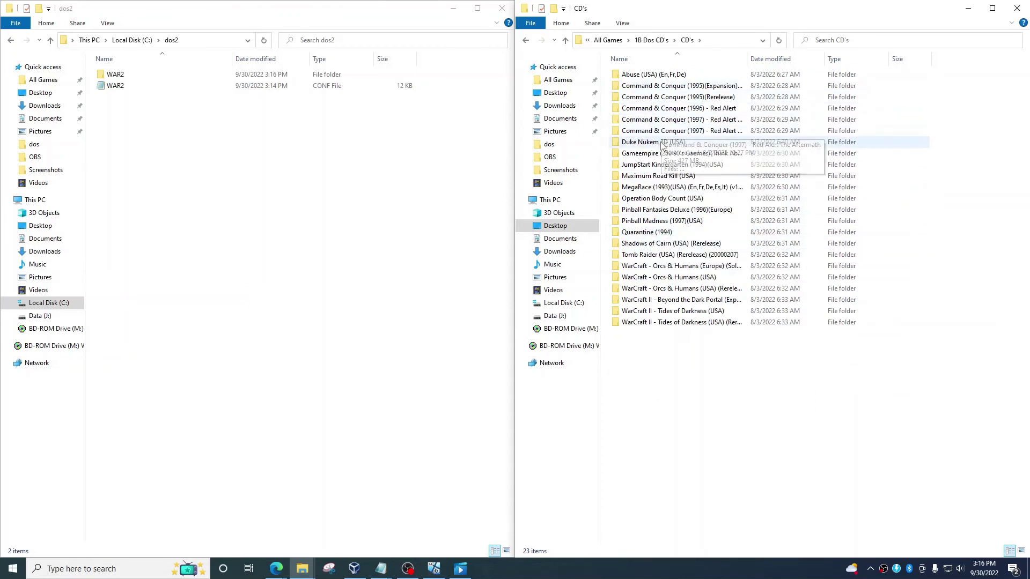
{"action": "left_click", "coordinate": [660, 179]}
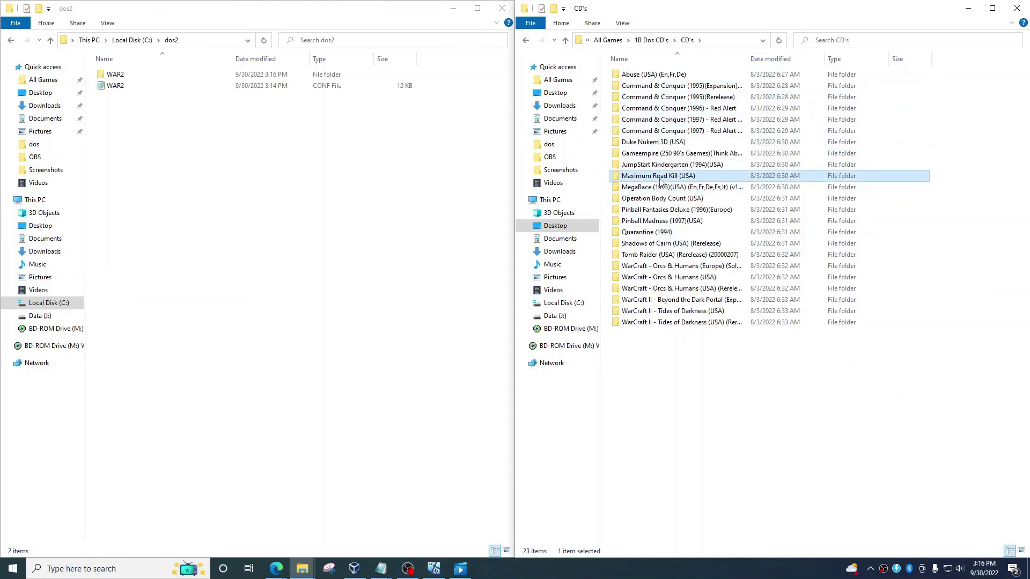
{"action": "double_click", "coordinate": [660, 179]}
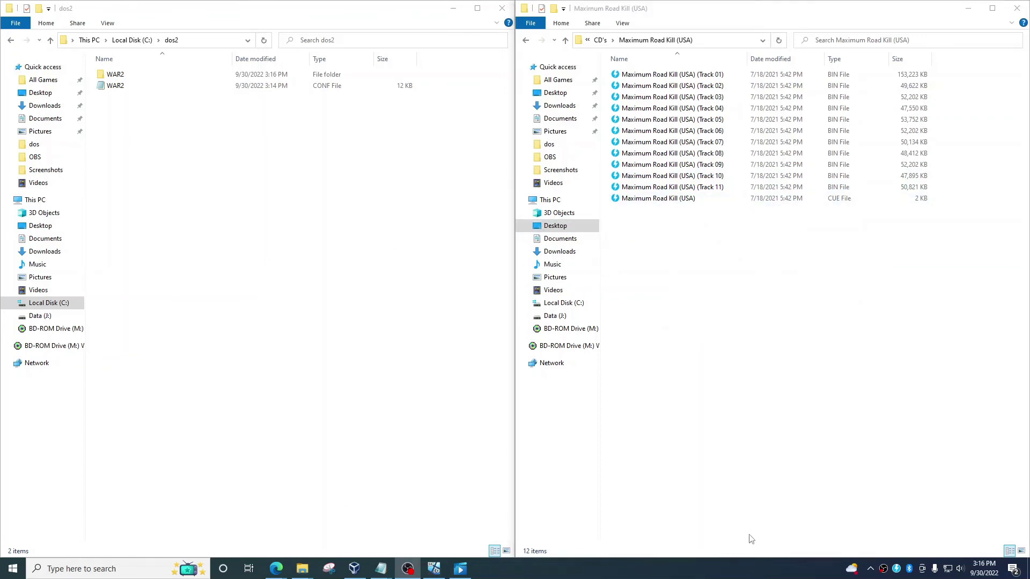
- Unmount the WARCRAFT2 disc image from virtual drive M:
{"action": "right_click", "coordinate": [898, 569]}
{"action": "mouse_move", "coordinate": [915, 539]}
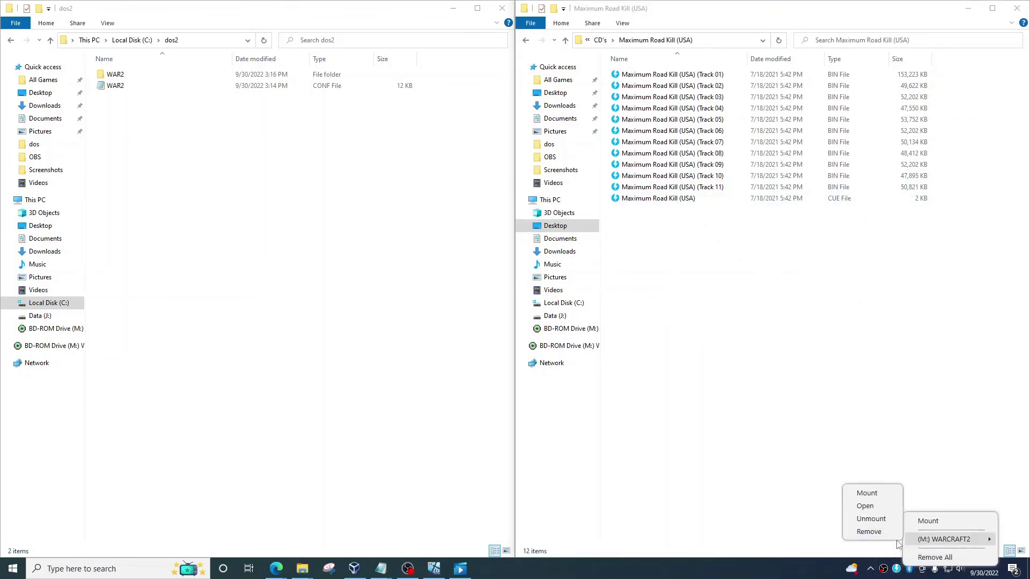
{"action": "left_click", "coordinate": [869, 520]}
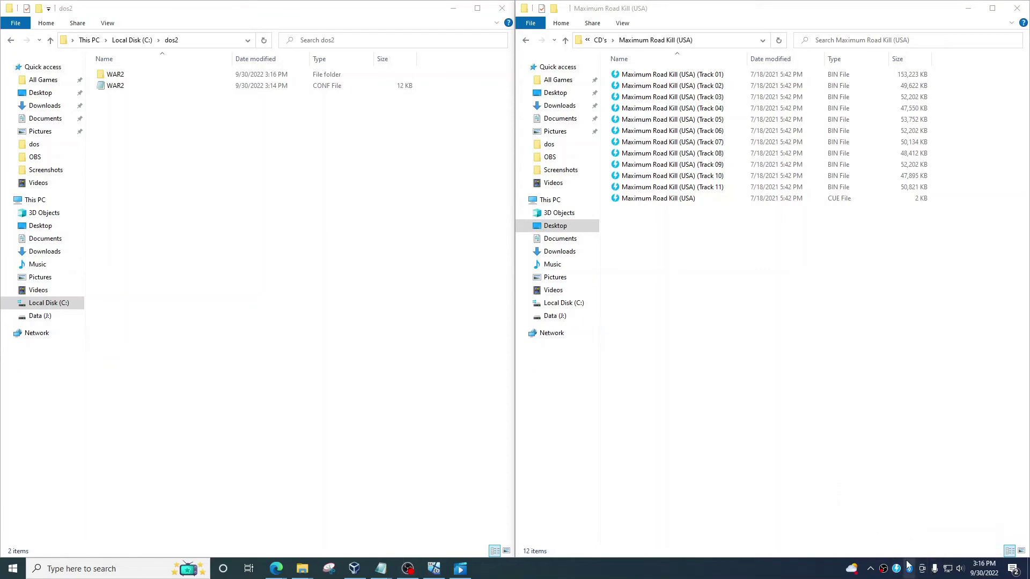
- Mount the Maximum Road Kill (USA) disc image from the CD's folder on virtual drive M:
{"action": "right_click", "coordinate": [897, 568]}
{"action": "mouse_move", "coordinate": [936, 540]}
{"action": "left_click", "coordinate": [871, 521]}
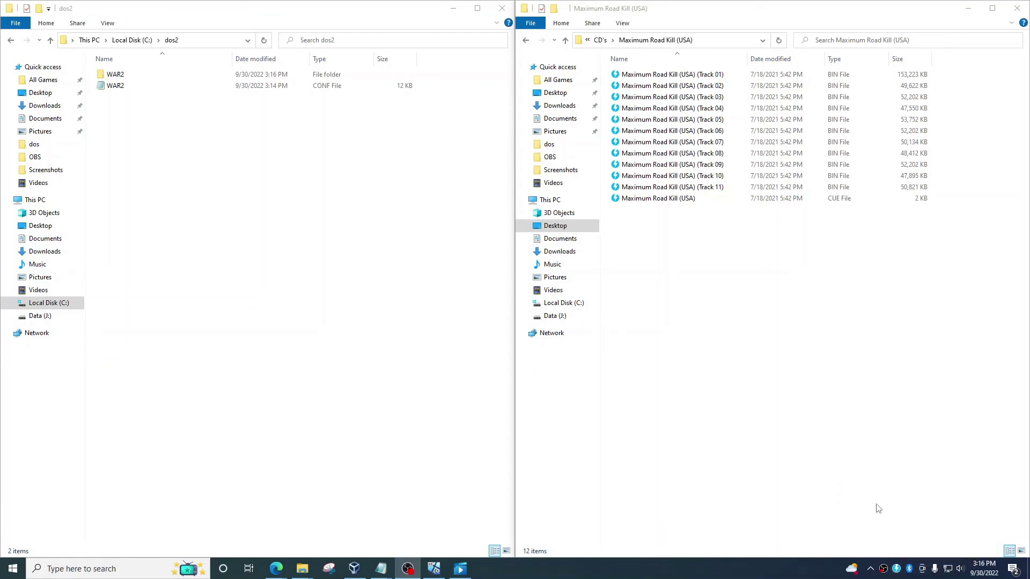
{"action": "left_click", "coordinate": [177, 46]}
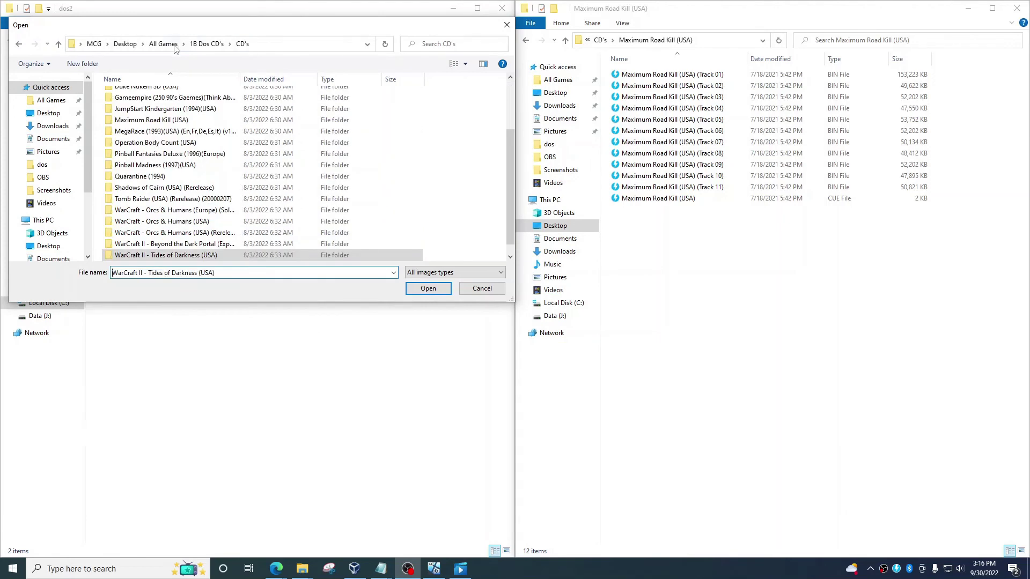
{"action": "double_click", "coordinate": [148, 121]}
{"action": "double_click", "coordinate": [147, 221]}
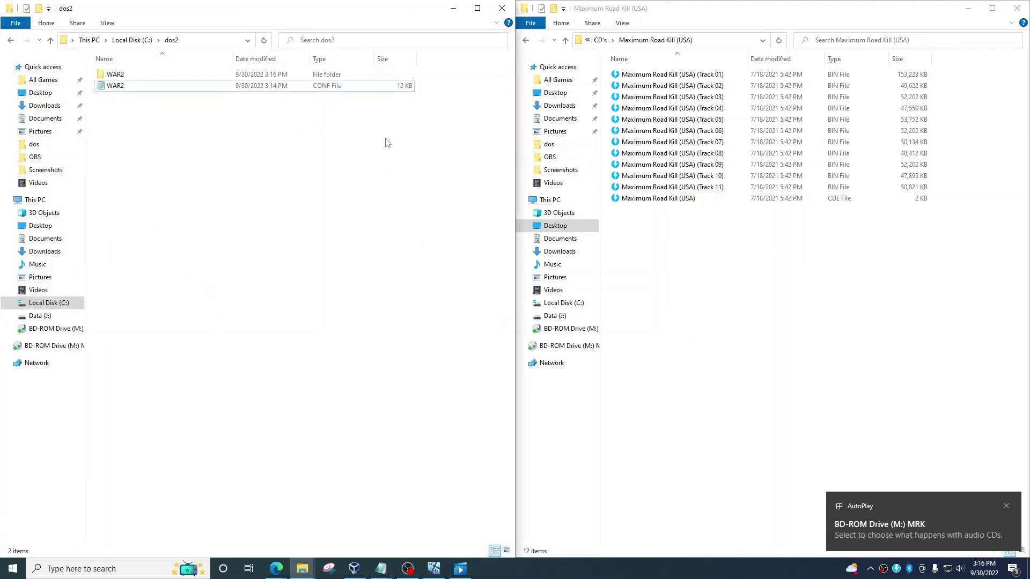
{"action": "left_click", "coordinate": [663, 242]}
- Launch DOSBox 0.74-3 from the installed programs
{"action": "left_click", "coordinate": [13, 569]}
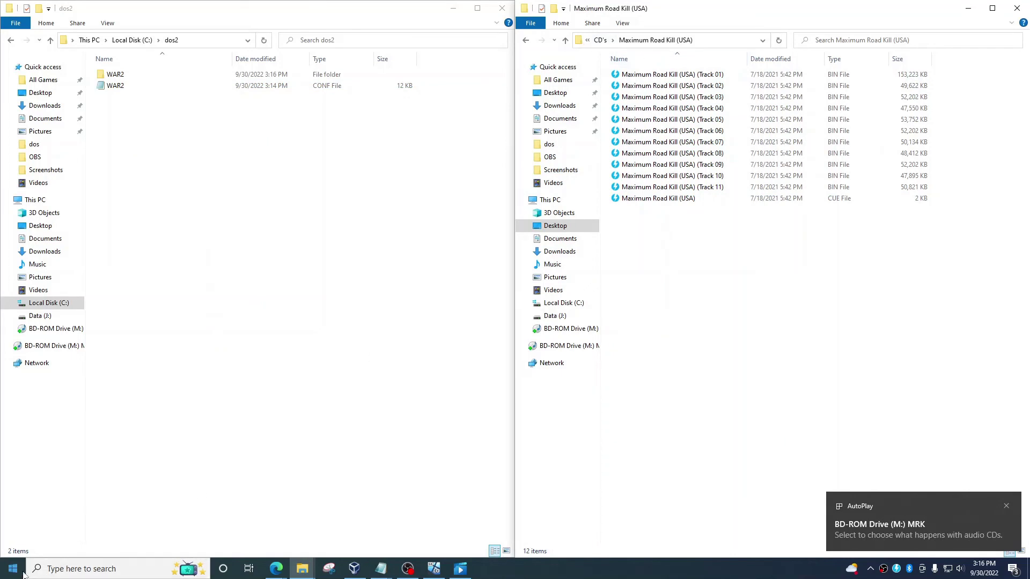
{"action": "scroll", "coordinate": [52, 460], "scroll_direction": "down", "scroll_amount": 3}
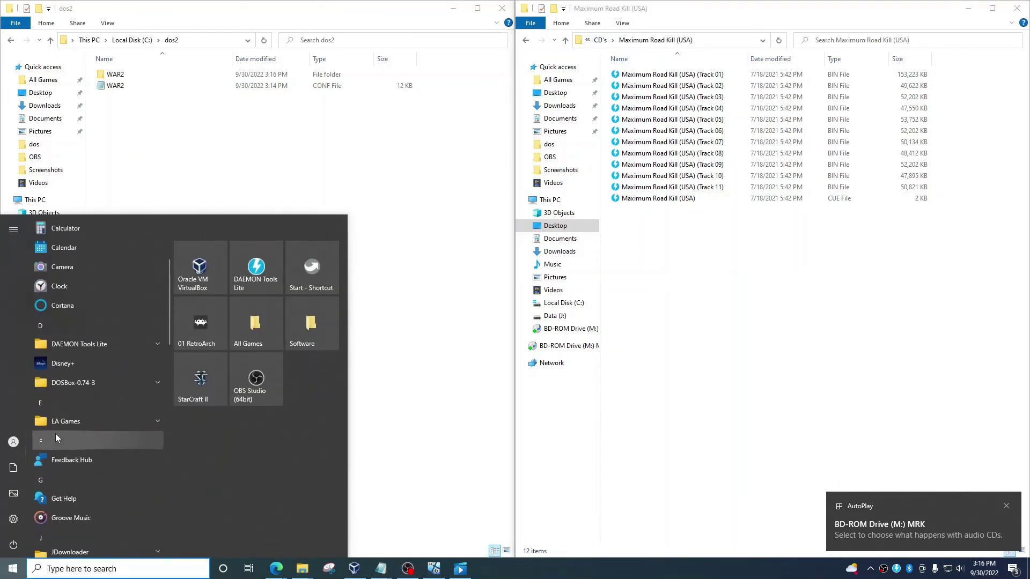
{"action": "left_click", "coordinate": [69, 383]}
{"action": "left_click", "coordinate": [77, 402]}
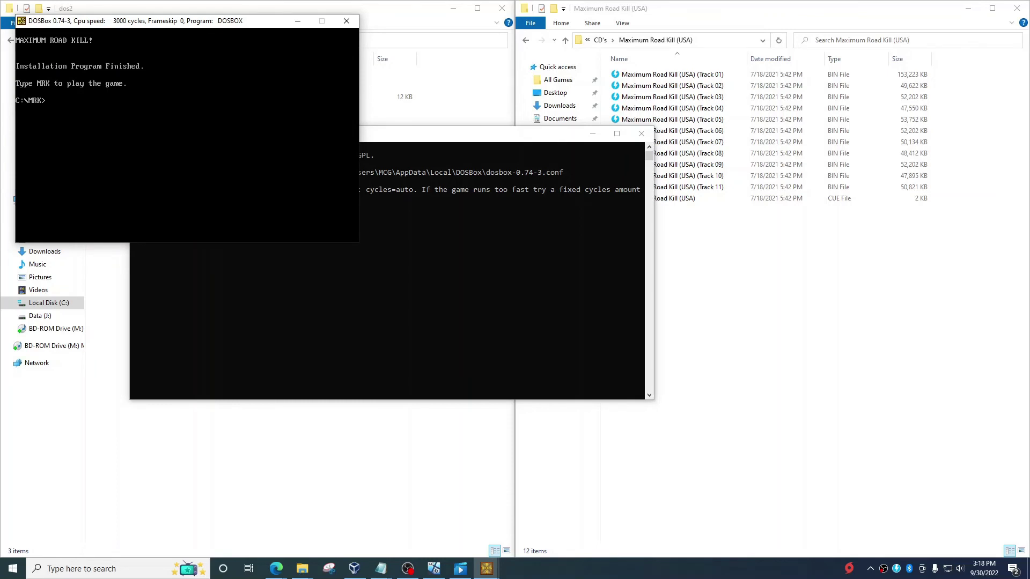
- Run the installed Maximum Road Kill game with the MRK command to test it, and close DOSBox
{"action": "key", "text": "Return"}
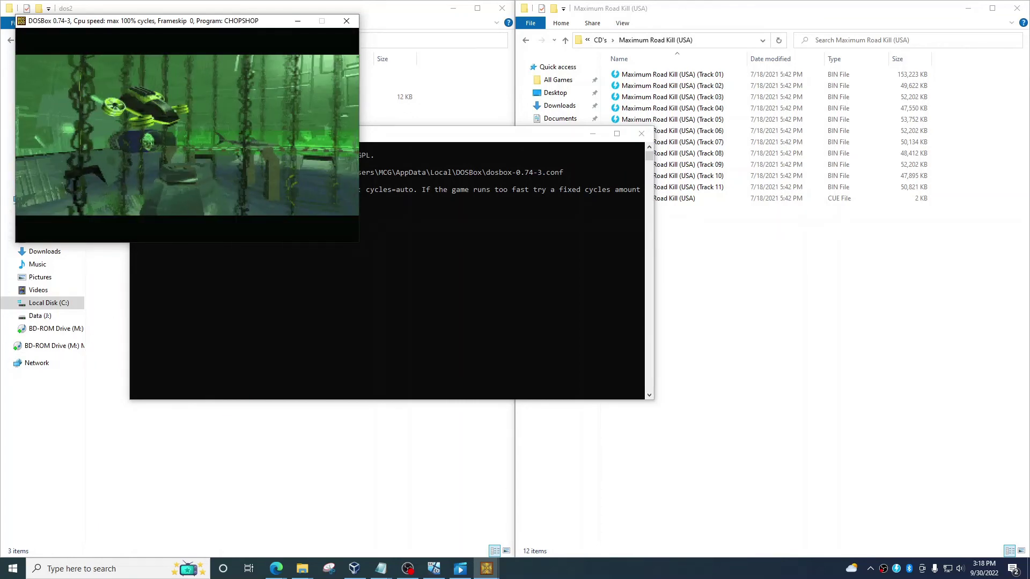
{"action": "left_click", "coordinate": [345, 22]}
- Return to the All Games folder and duplicate the warcraft 23 shortcut there
{"action": "left_click", "coordinate": [122, 99]}
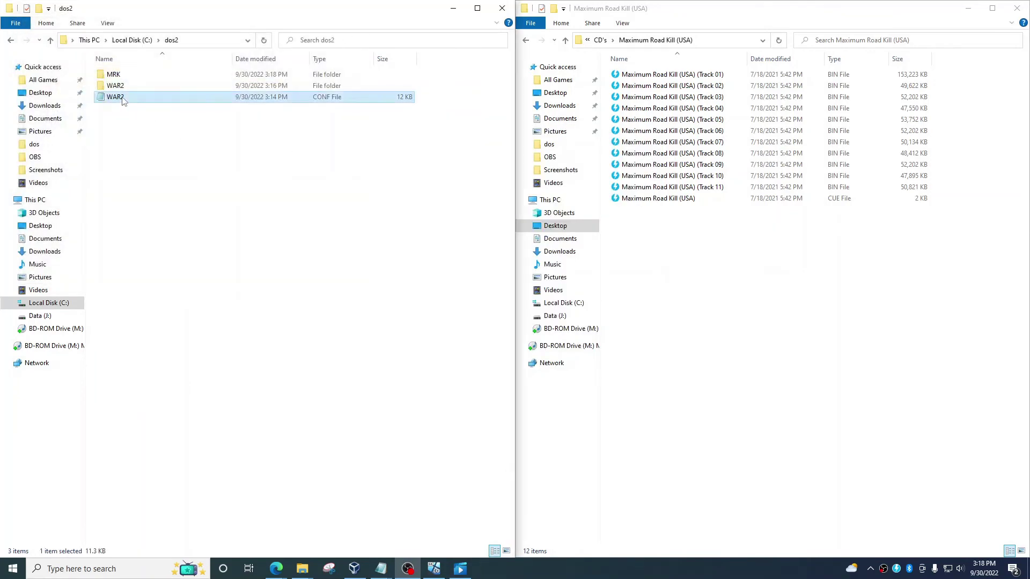
{"action": "left_click", "coordinate": [731, 281]}
{"action": "key", "text": "BackSpace"}
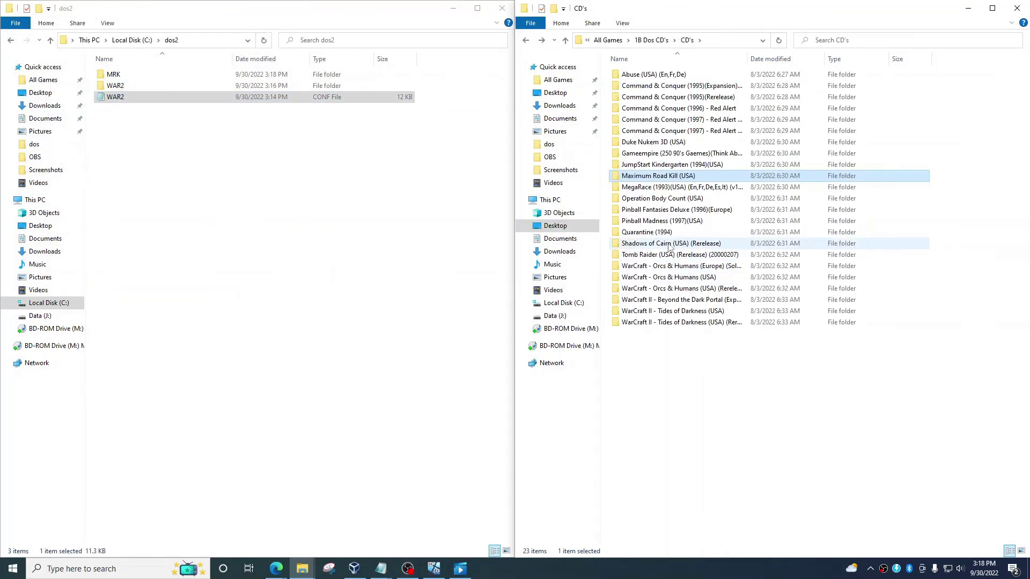
{"action": "key", "text": "BackSpace"}
{"action": "key", "text": "BackSpace"}
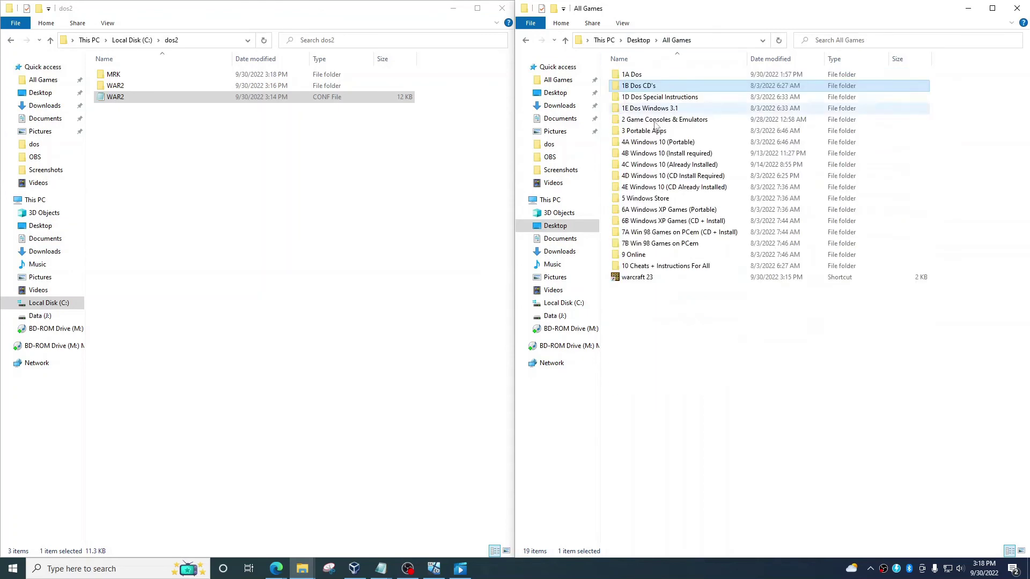
{"action": "left_click", "coordinate": [649, 279]}
{"action": "left_click", "coordinate": [645, 333]}
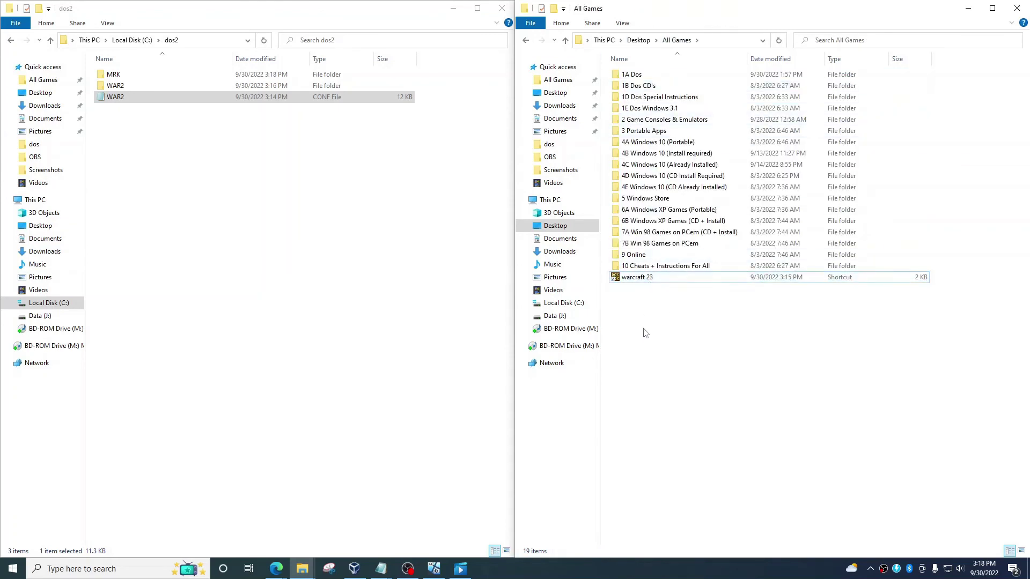
{"action": "key", "text": "ctrl+v"}
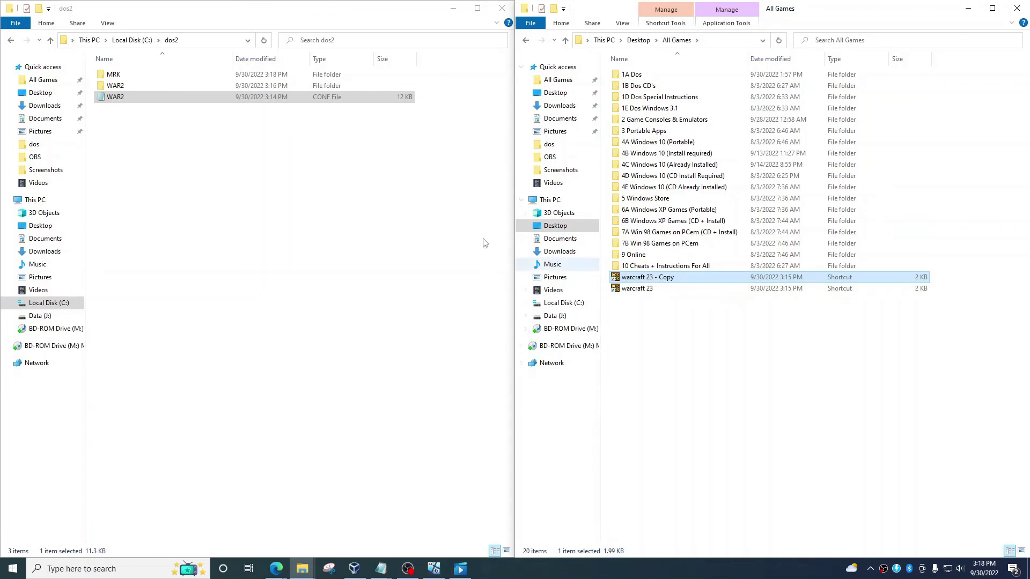
- Duplicate the WAR2 configuration file in the dos2 folder and name the copy MRK
{"action": "left_click", "coordinate": [128, 102]}
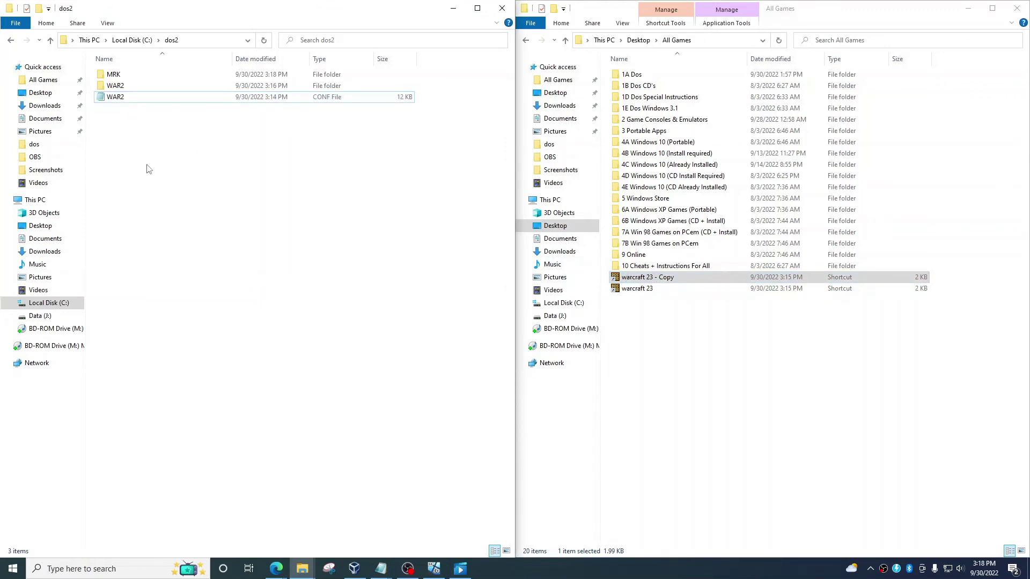
{"action": "key", "text": "ctrl+c"}
{"action": "key", "text": "ctrl+v"}
{"action": "key", "text": "F2"}
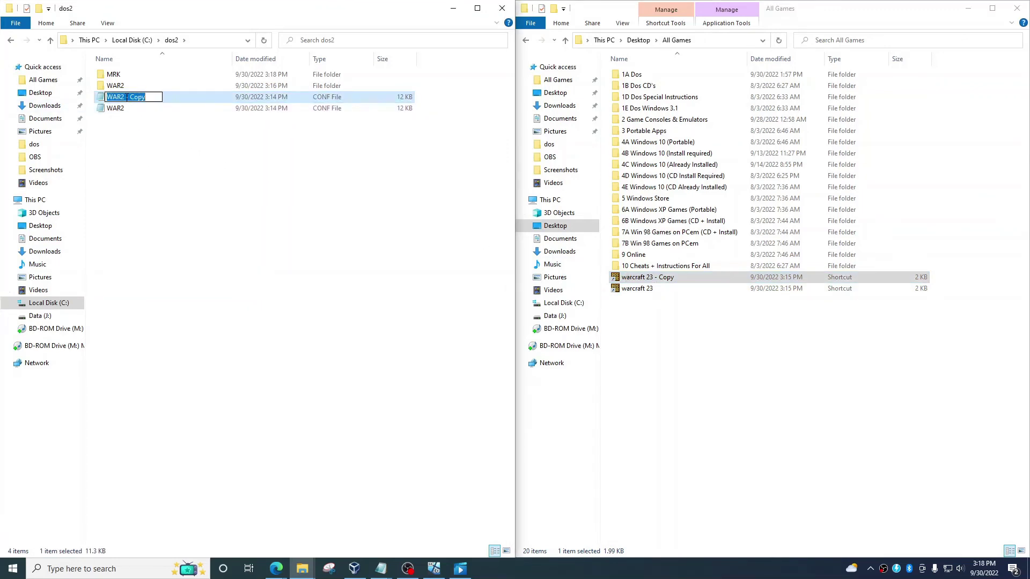
{"action": "type", "text": "MRK"}
{"action": "key", "text": "Return"}
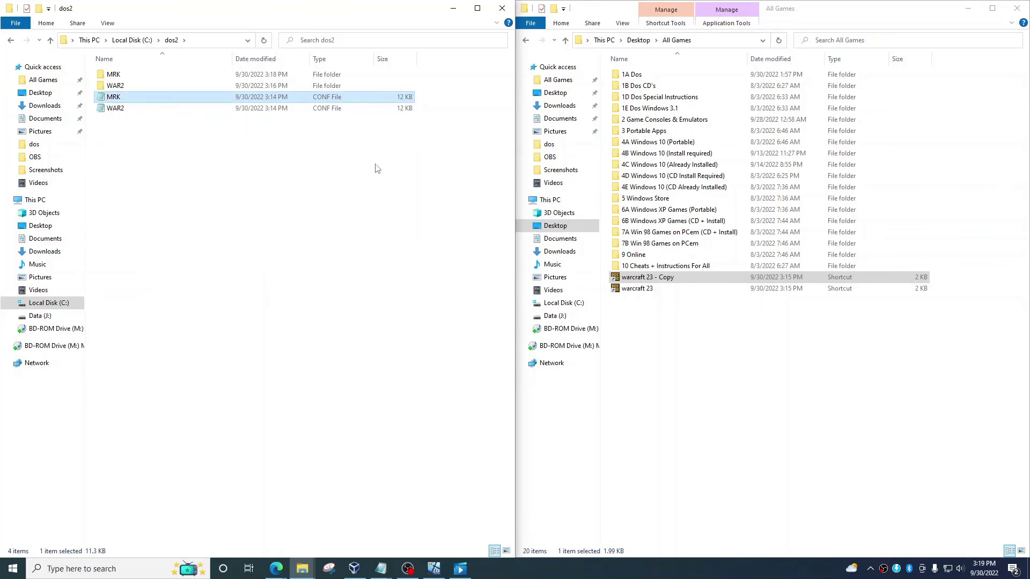
- Rename the copied warcraft 23 shortcut in All Games as MRK
{"action": "left_click", "coordinate": [631, 278]}
{"action": "right_click", "coordinate": [631, 280]}
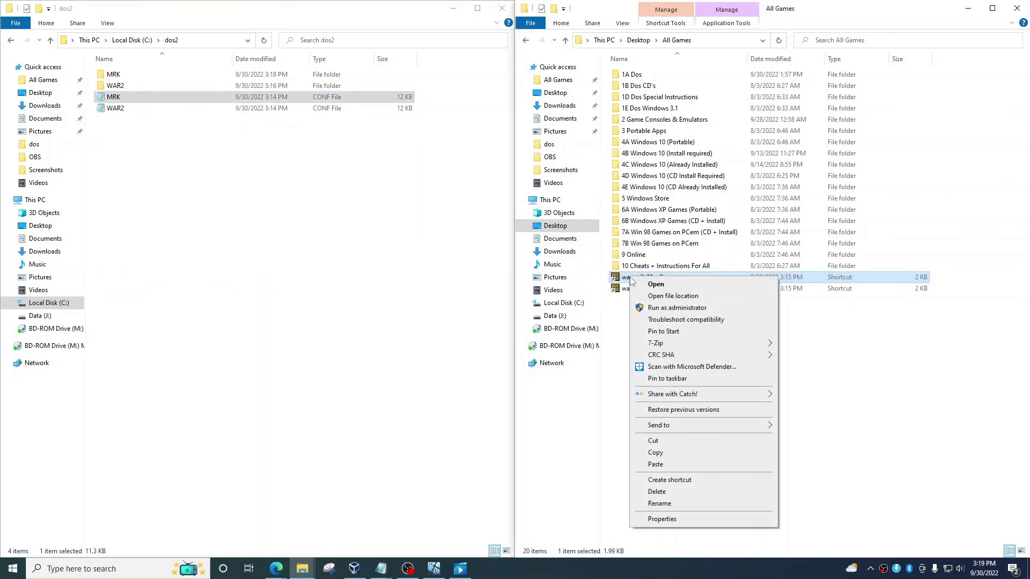
{"action": "key", "text": "m"}
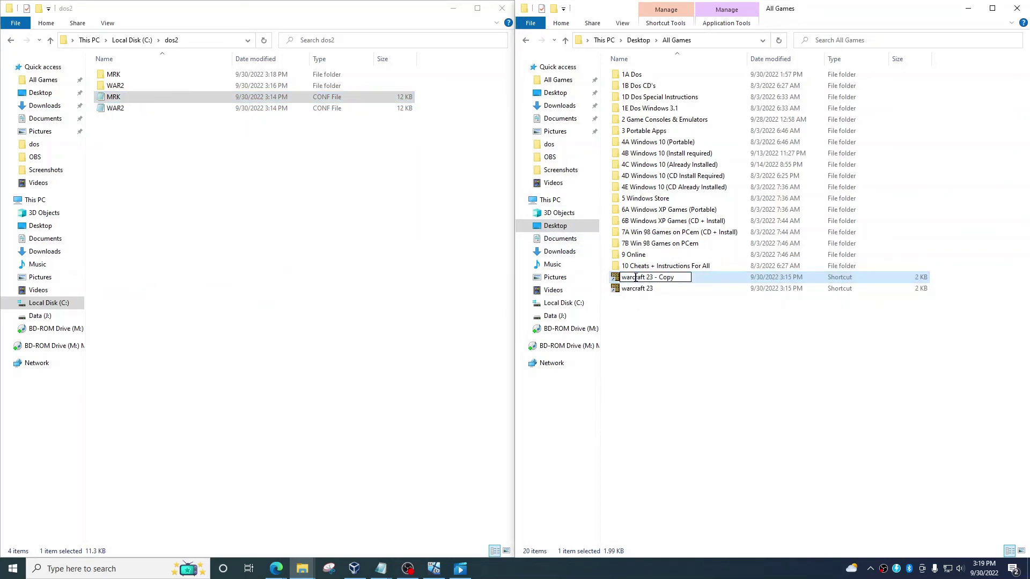
{"action": "left_click_drag", "start_coordinate": [675, 276], "coordinate": [611, 287]}
{"action": "type", "text": "MRK"}
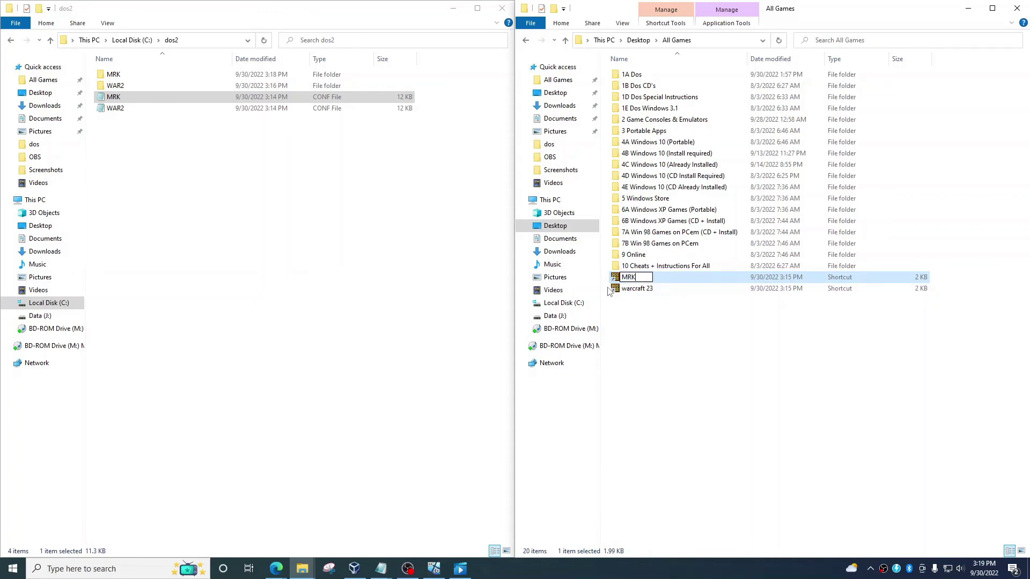
{"action": "key", "text": "Return"}
{"action": "key", "text": "Return"}
{"action": "left_click", "coordinate": [724, 344]}
- Change the MRK shortcut's target so its -conf option uses c:\dos2\MRK.conf
{"action": "right_click", "coordinate": [629, 279]}
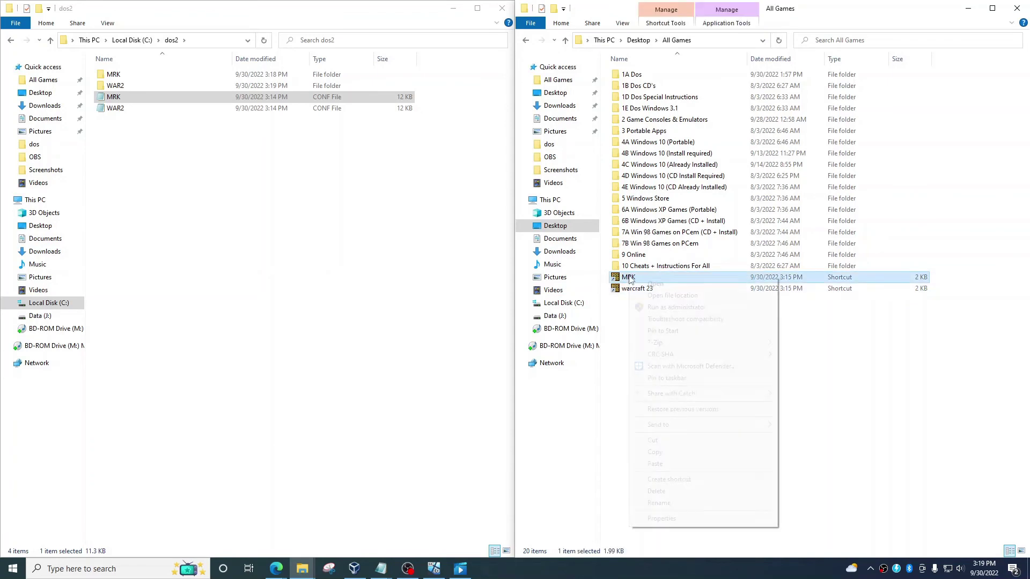
{"action": "left_click", "coordinate": [666, 522]}
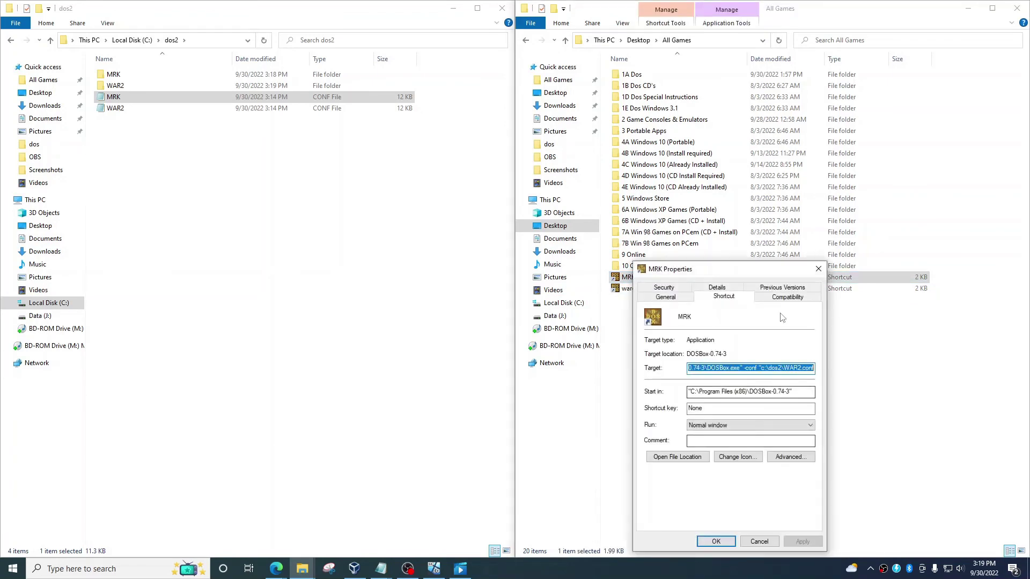
{"action": "left_click", "coordinate": [801, 368]}
{"action": "key", "text": "BackSpace"}
{"action": "key", "text": "BackSpace"}
{"action": "key", "text": "BackSpace"}
{"action": "key", "text": "BackSpace"}
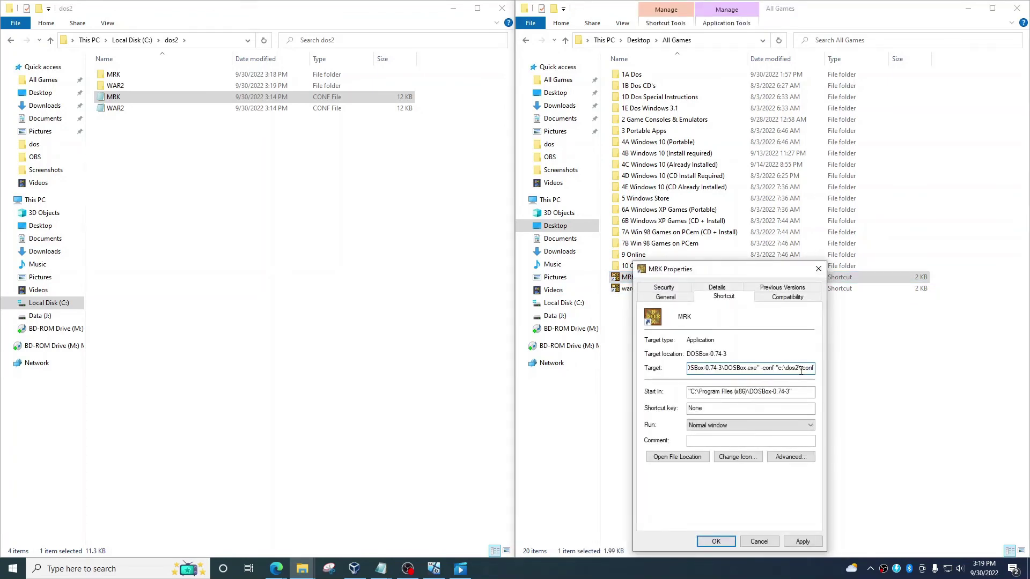
{"action": "type", "text": "MRK"}
{"action": "key", "text": "Return"}
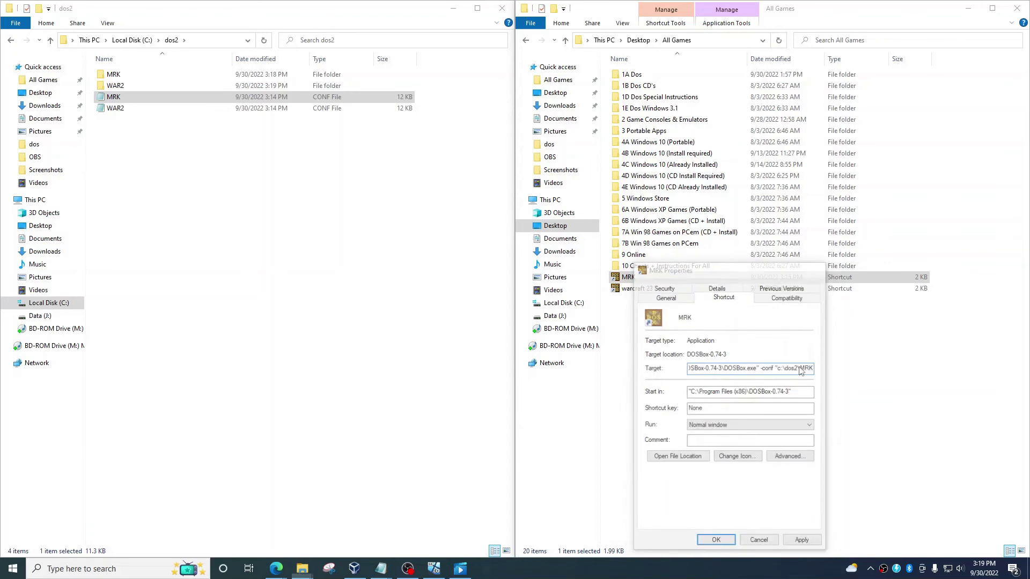
- Open the MRK configuration file for editing and show the MRK game folder's contents beside it
{"action": "left_click", "coordinate": [113, 98]}
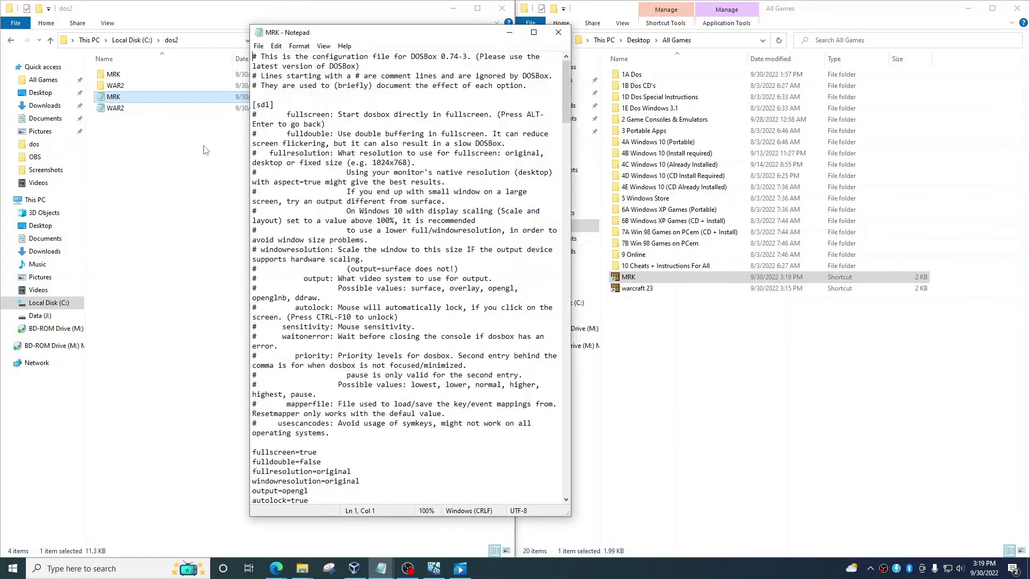
{"action": "left_click_drag", "start_coordinate": [321, 35], "coordinate": [558, 40]}
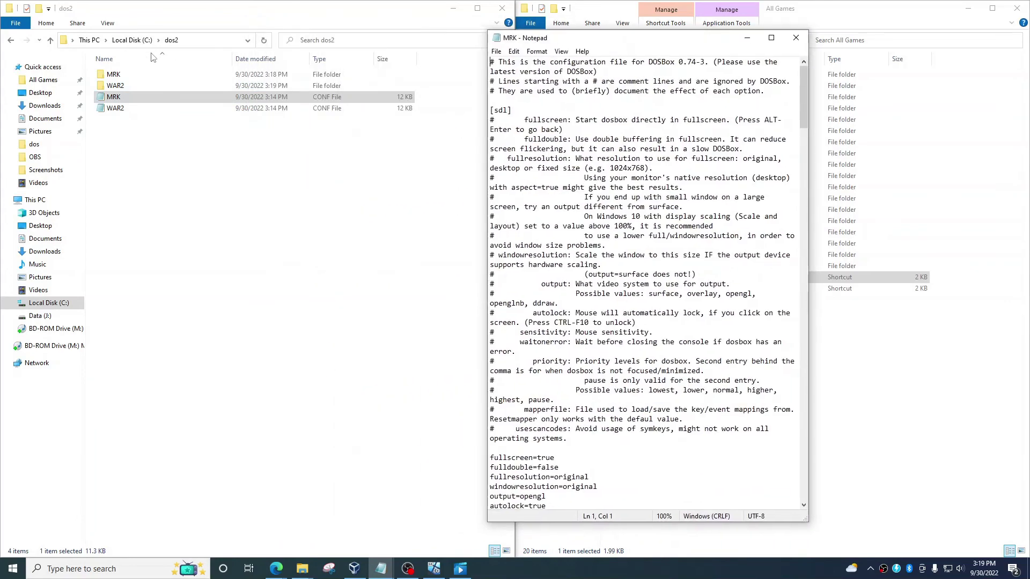
{"action": "double_click", "coordinate": [114, 74]}
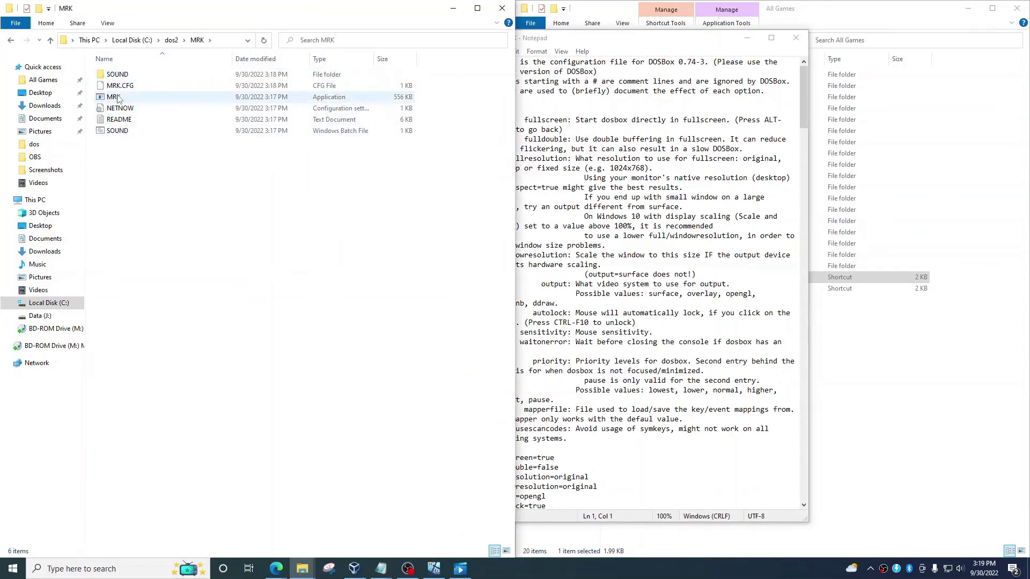
- Change the last two autoexec lines of the MRK configuration to "cd MRK" and "MRK", and save and close the file
{"action": "scroll", "coordinate": [621, 389], "scroll_direction": "down", "scroll_amount": 20}
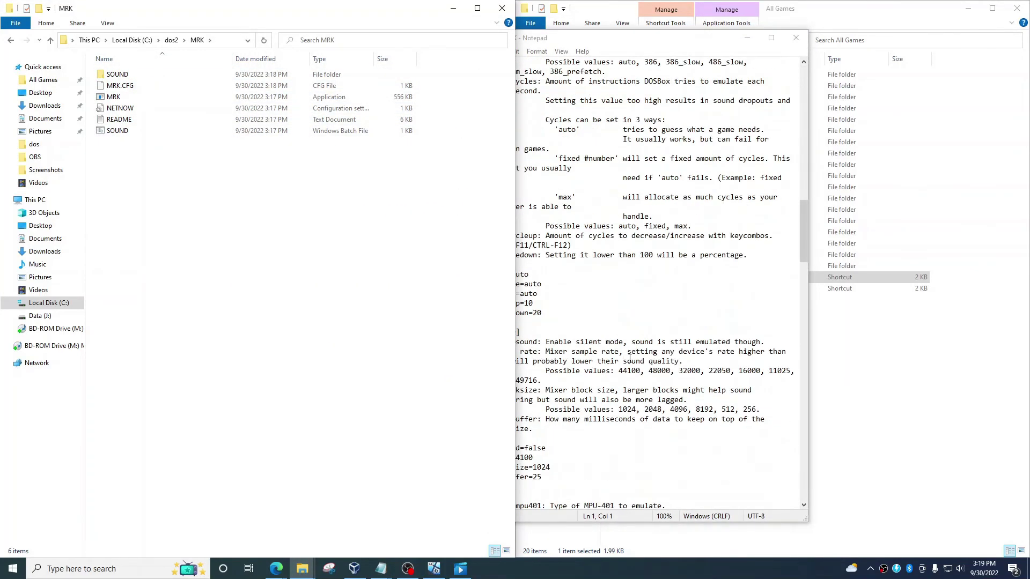
{"action": "scroll", "coordinate": [621, 389], "scroll_direction": "down", "scroll_amount": 20}
{"action": "left_click", "coordinate": [613, 409]}
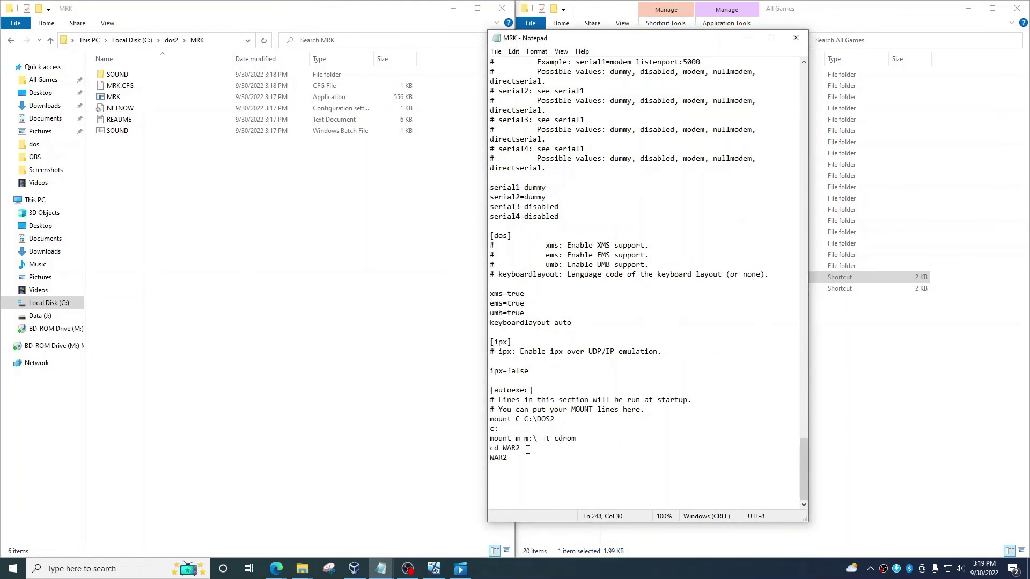
{"action": "left_click_drag", "start_coordinate": [528, 450], "coordinate": [503, 448]}
{"action": "type", "text": "MRK"}
{"action": "double_click", "coordinate": [503, 459]}
{"action": "type", "text": "MRK"}
{"action": "left_click", "coordinate": [796, 38]}
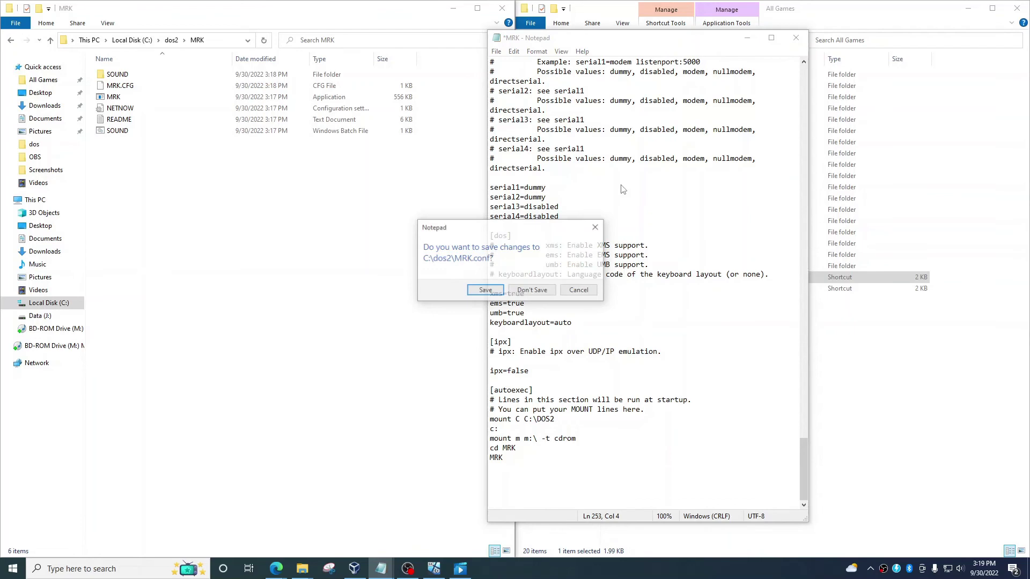
{"action": "left_click", "coordinate": [484, 291]}
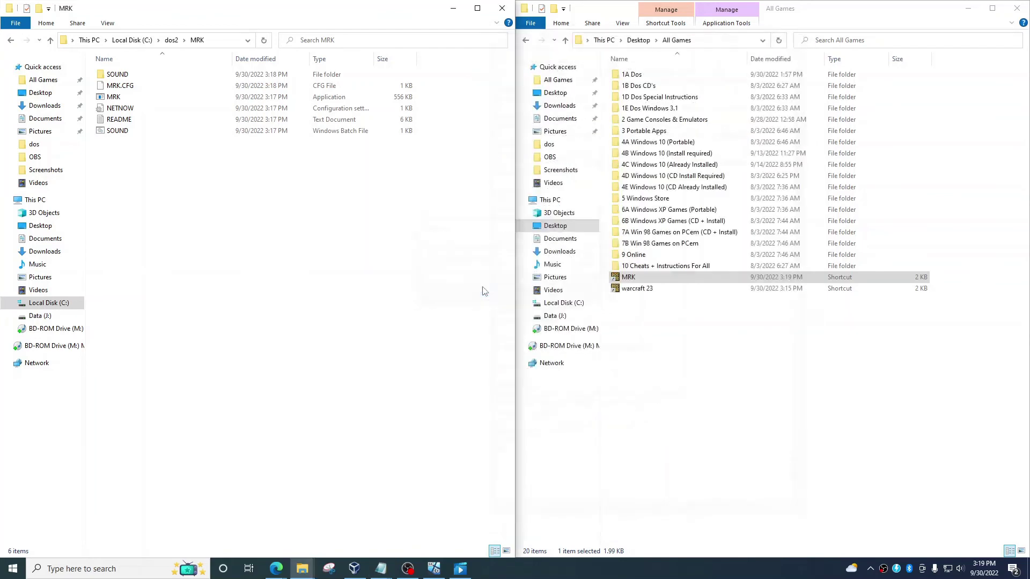
{"action": "left_click", "coordinate": [697, 338]}
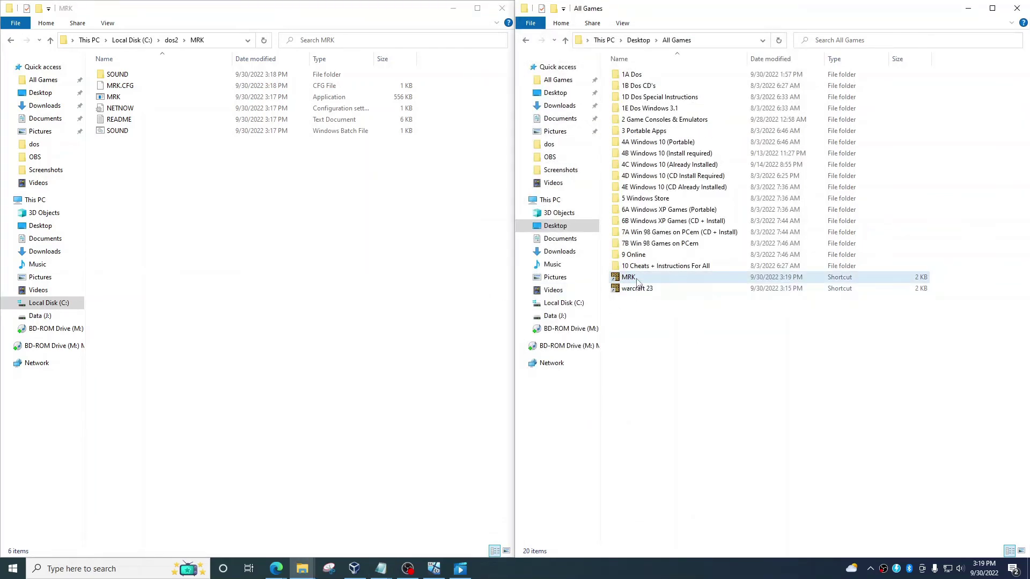
- Test-launch Maximum Road Kill from the MRK shortcut in All Games, and unmount the MRK disc image from virtual drive M:
{"action": "double_click", "coordinate": [637, 283]}
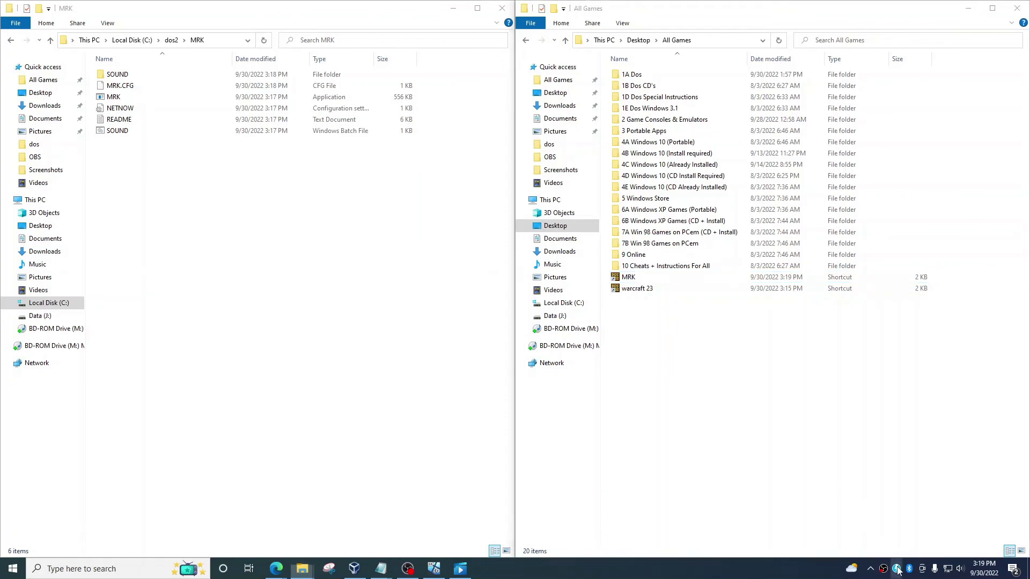
{"action": "right_click", "coordinate": [897, 564]}
{"action": "mouse_move", "coordinate": [931, 537]}
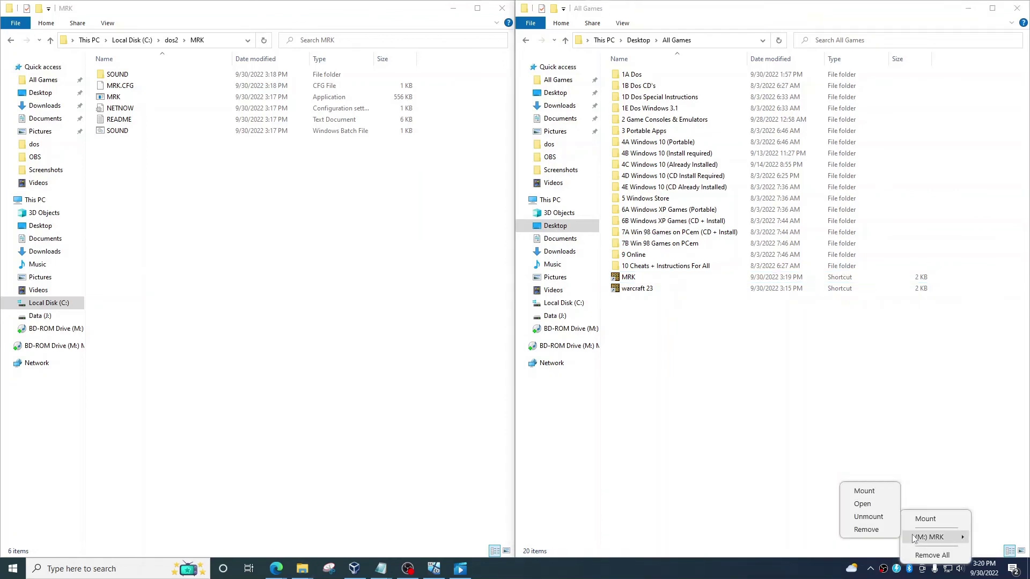
{"action": "left_click", "coordinate": [868, 516]}
- Mount the CUE image from the WarCraft II - Tides of Darkness (USA) folder in virtual drive M:
{"action": "right_click", "coordinate": [897, 565]}
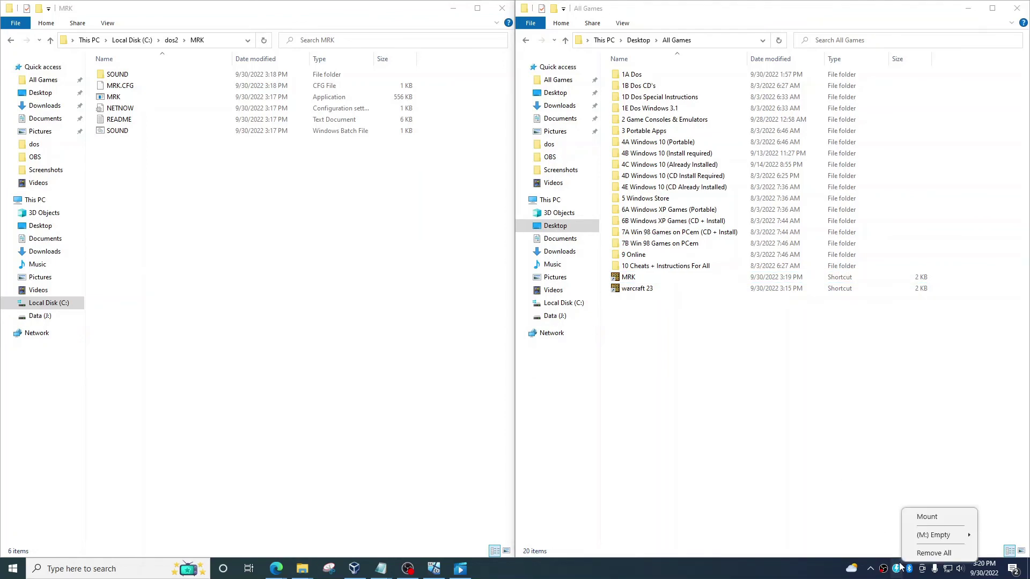
{"action": "mouse_move", "coordinate": [931, 536]}
{"action": "left_click", "coordinate": [870, 506]}
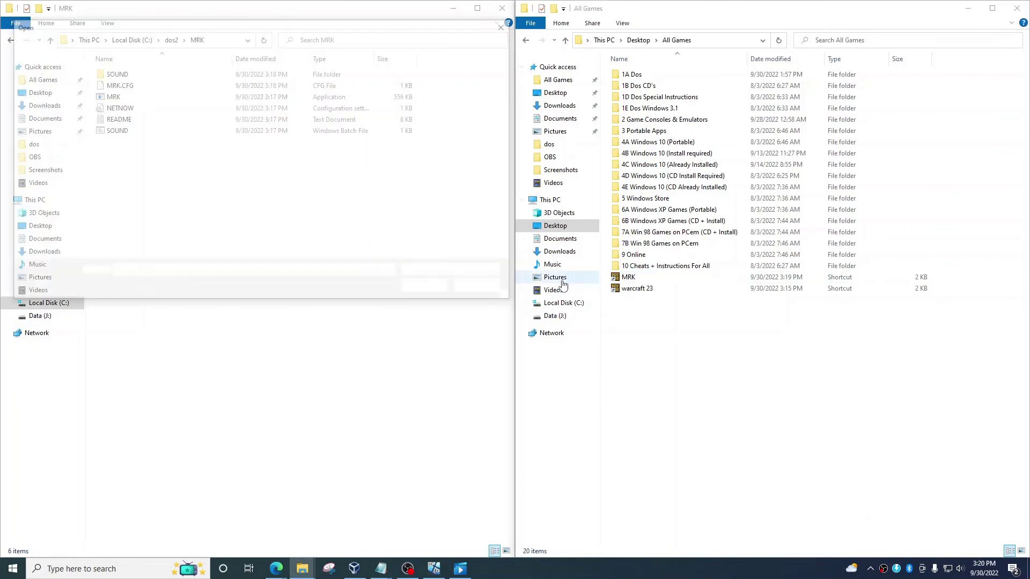
{"action": "left_click", "coordinate": [240, 45]}
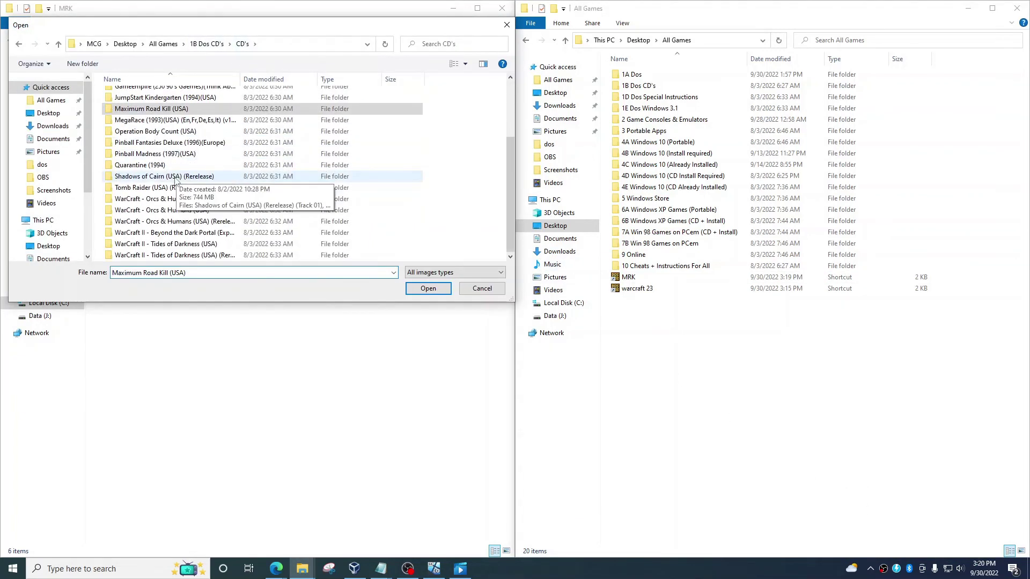
{"action": "double_click", "coordinate": [155, 243]}
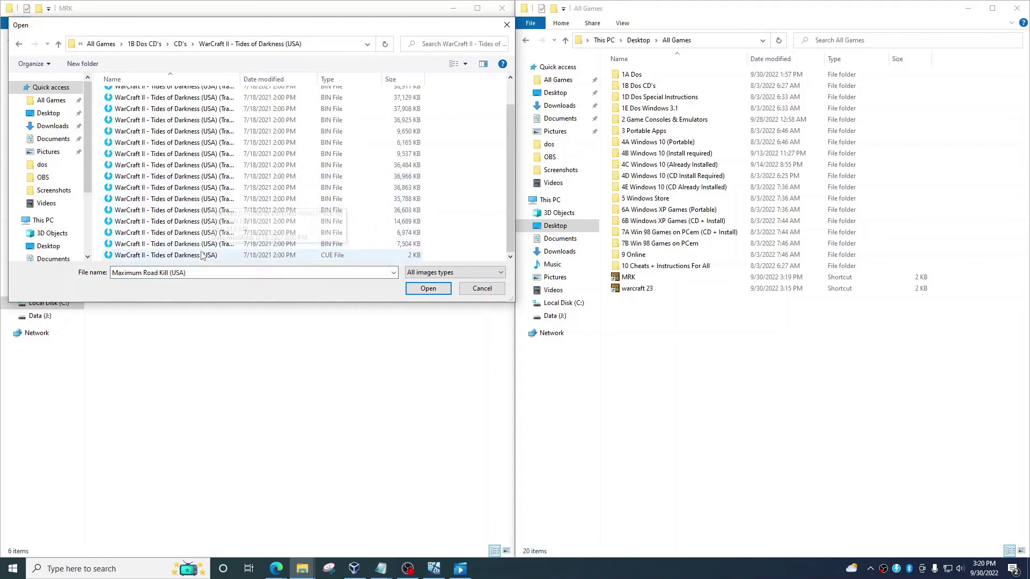
{"action": "double_click", "coordinate": [213, 253]}
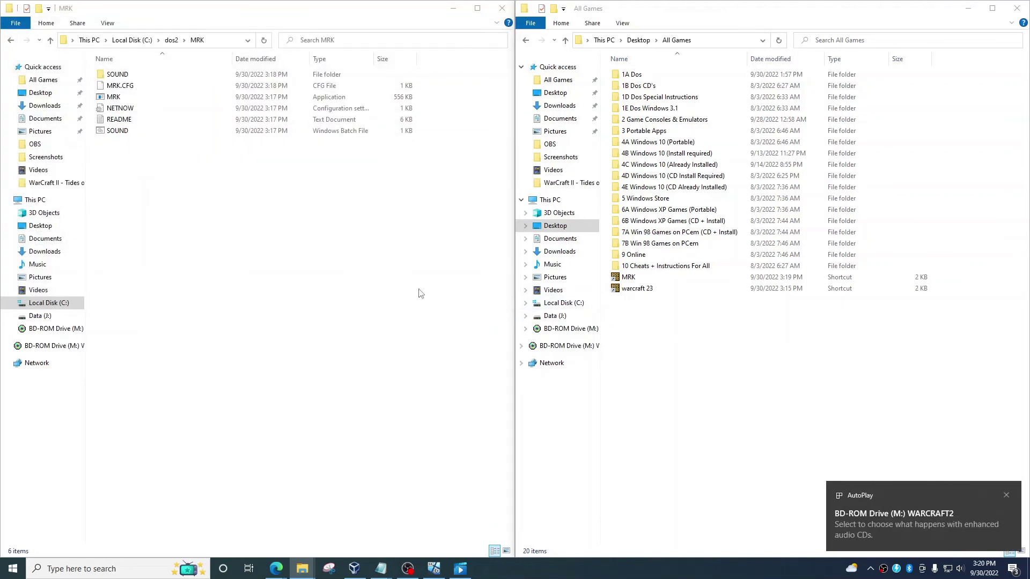
- Test the MRK shortcut with the WarCraft II disc mounted, and launch warcraft 23 through to its single-player campaign selection
{"action": "double_click", "coordinate": [620, 276]}
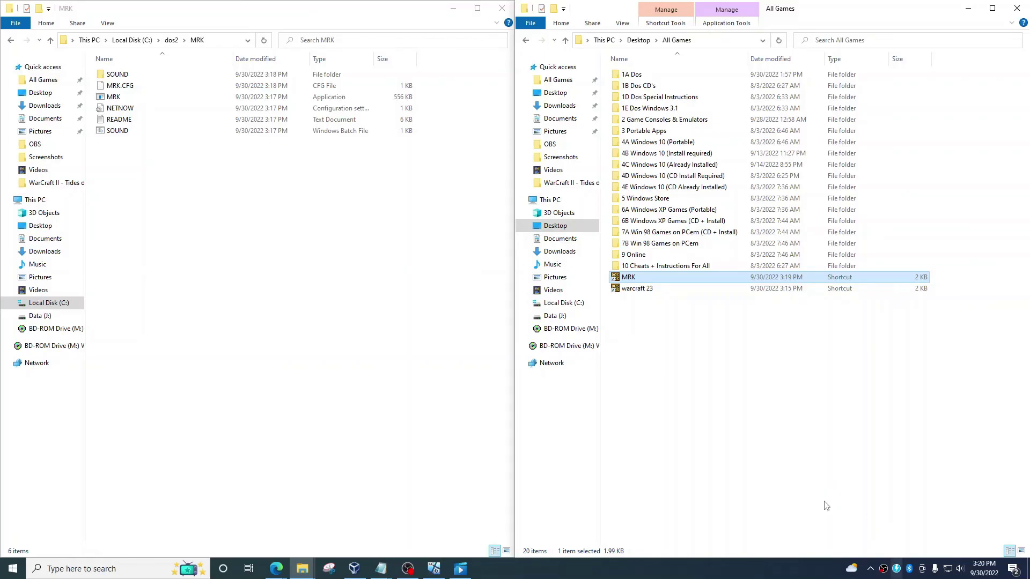
{"action": "double_click", "coordinate": [638, 288]}
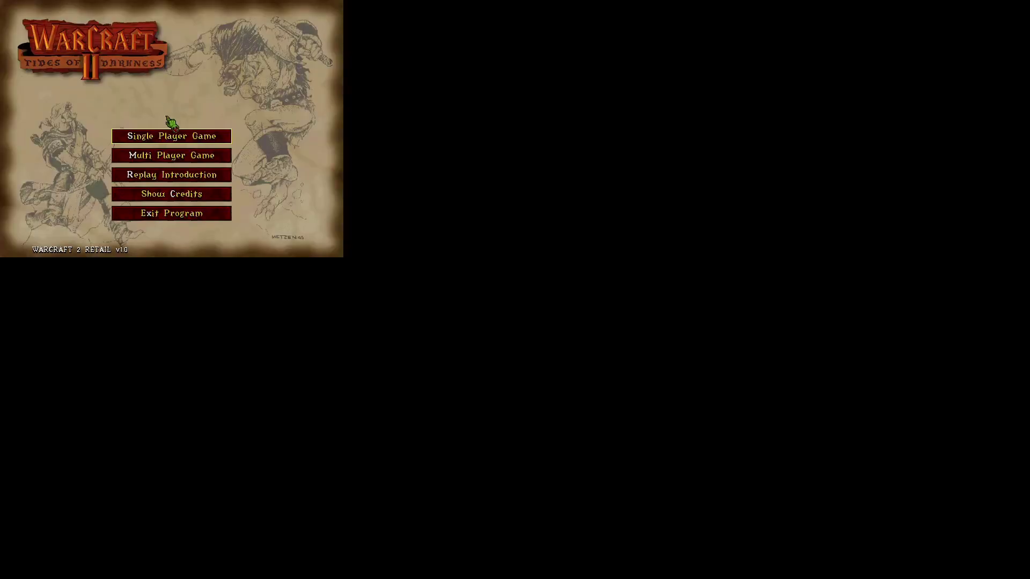
{"action": "left_click", "coordinate": [168, 134]}
{"action": "left_click", "coordinate": [171, 137]}
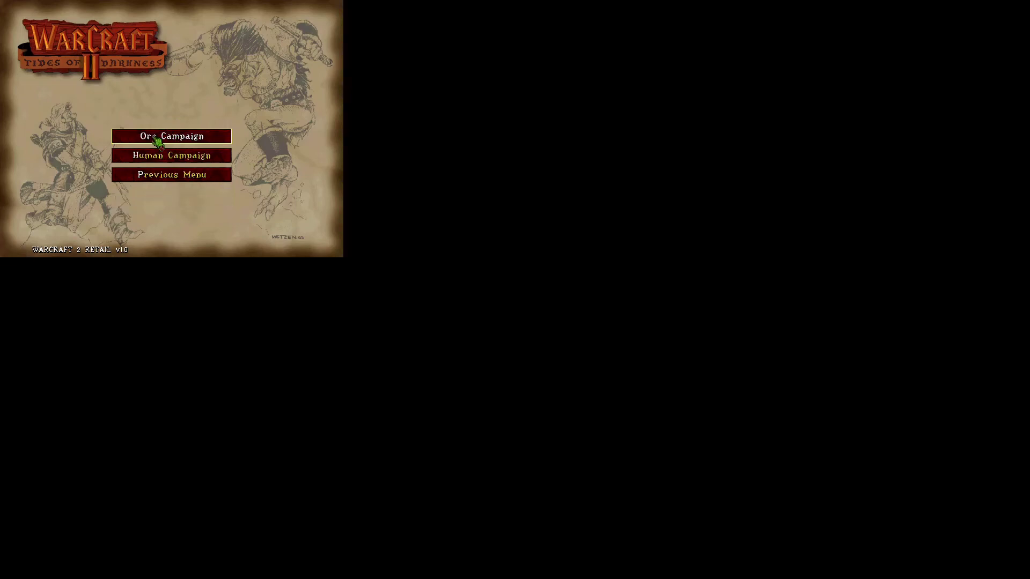